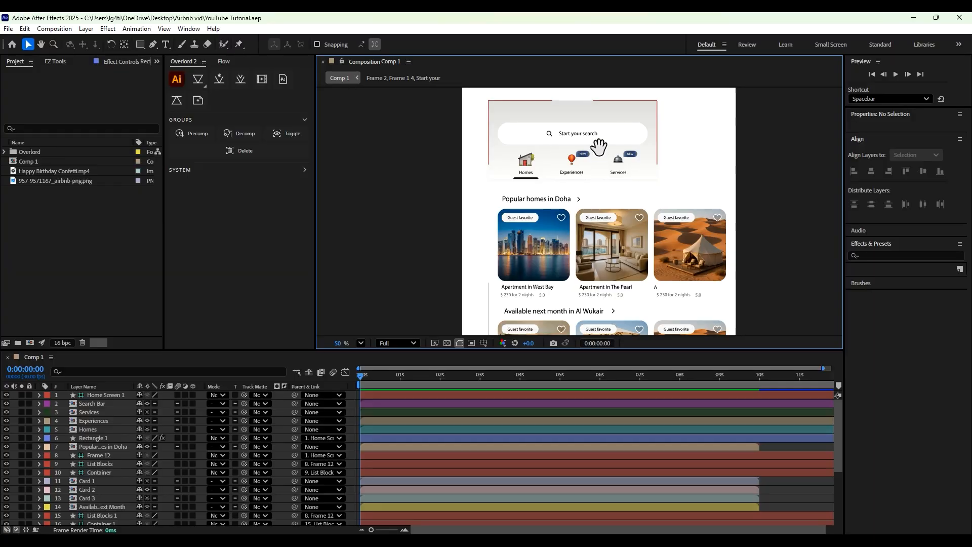
# - Look over the Airbnb home-screen layout in Comp 1 and its layer list, setting the composition magnification to 25%
pyautogui.scroll(-2, 590, 152)
pyautogui.scroll(-3, 625, 172)
pyautogui.scroll(-2, 625, 169)
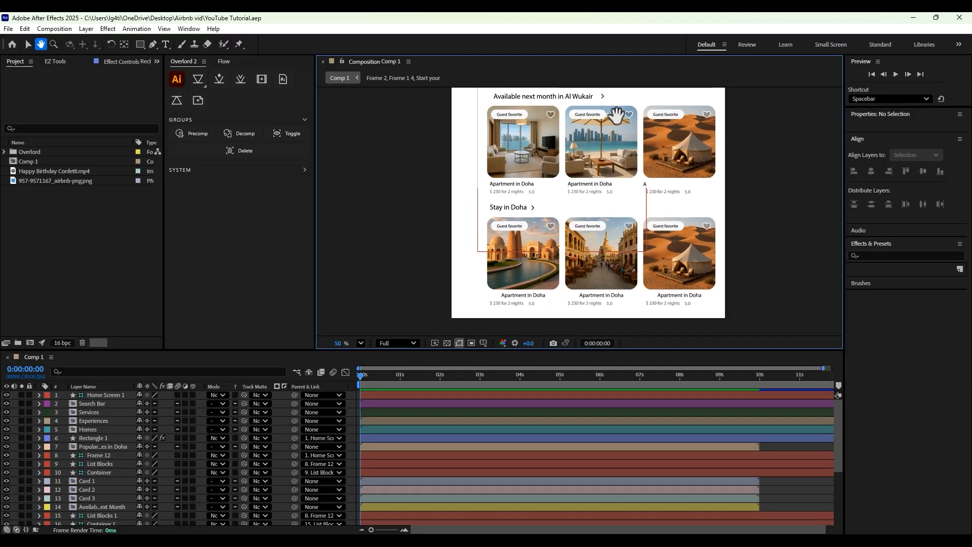
pyautogui.scroll(-2, 615, 183)
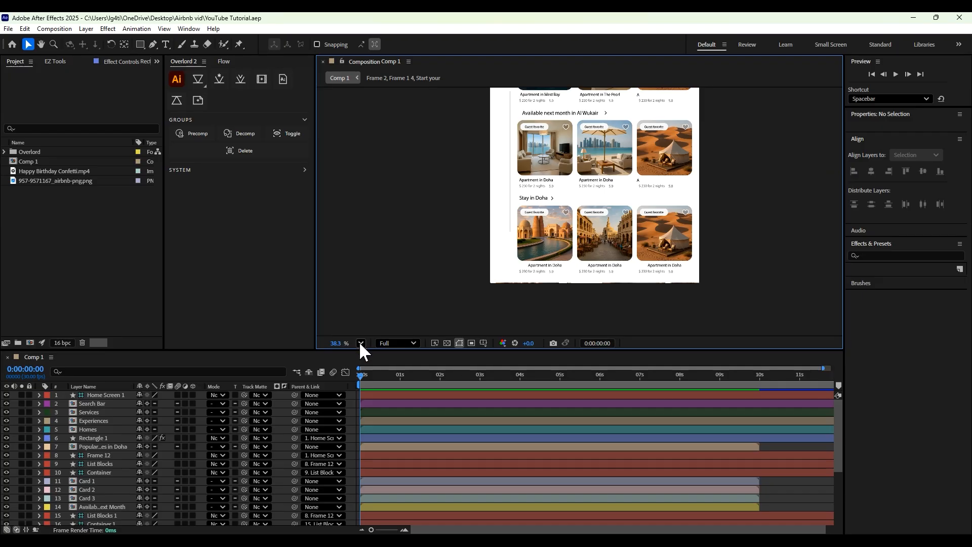
pyautogui.click(361, 343)
pyautogui.click(378, 144)
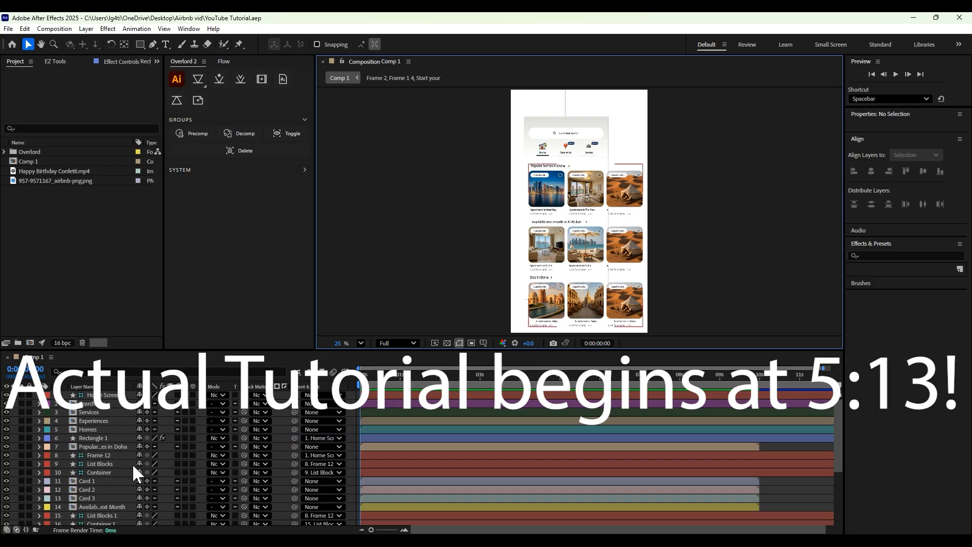
pyautogui.scroll(-4, 101, 423)
pyautogui.scroll(4, 104, 434)
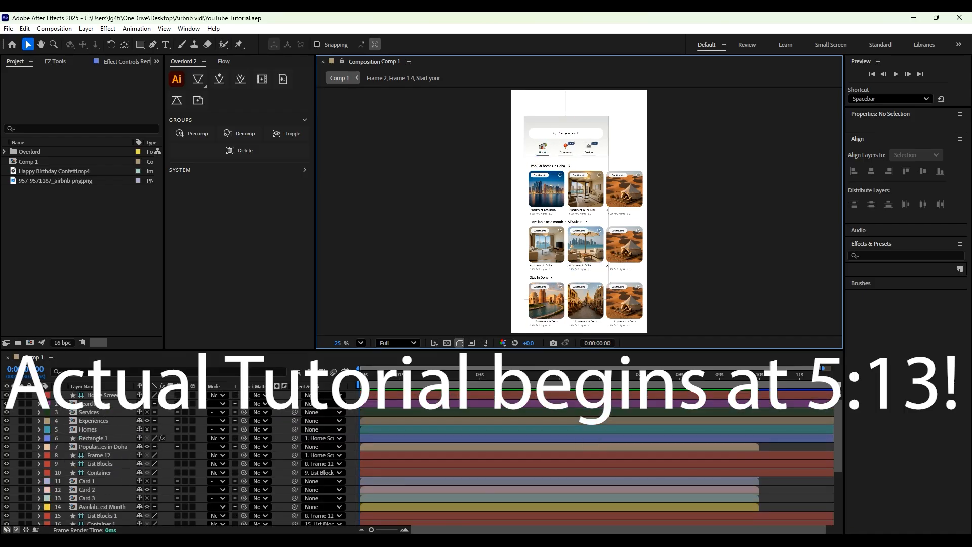
# - Switch to the browser window and look through the search results for "Airbnb Design UI kit"
pyautogui.moveTo(421, 542)
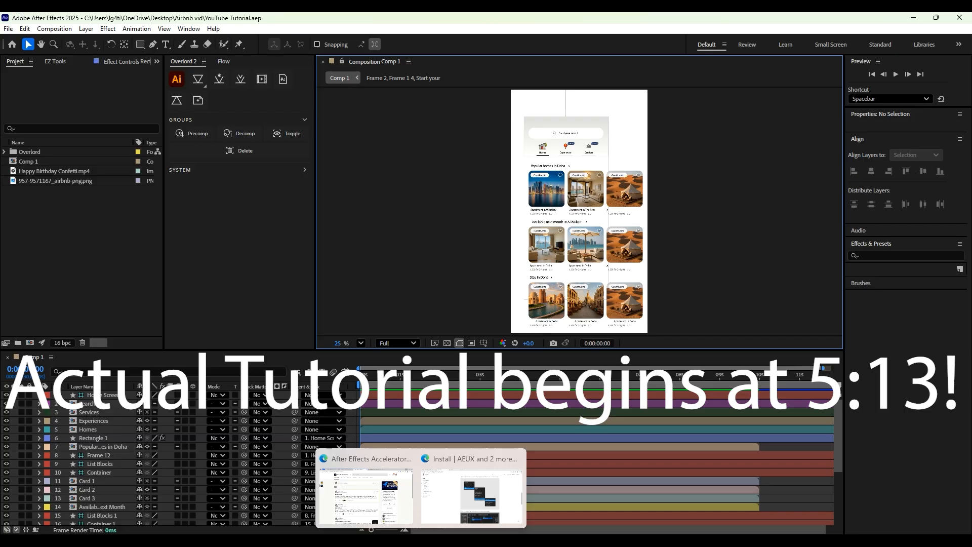
pyautogui.click(446, 494)
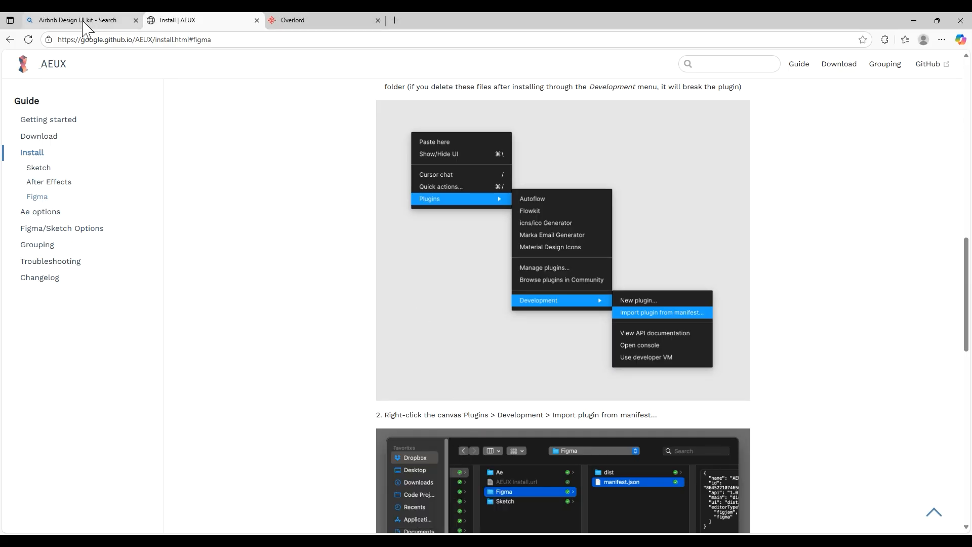
pyautogui.moveTo(87, 29)
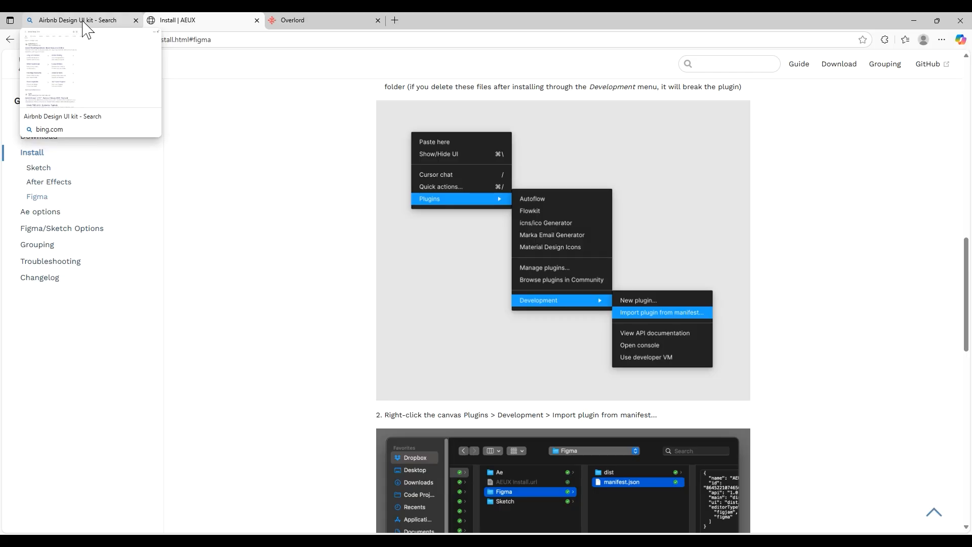
pyautogui.click(85, 23)
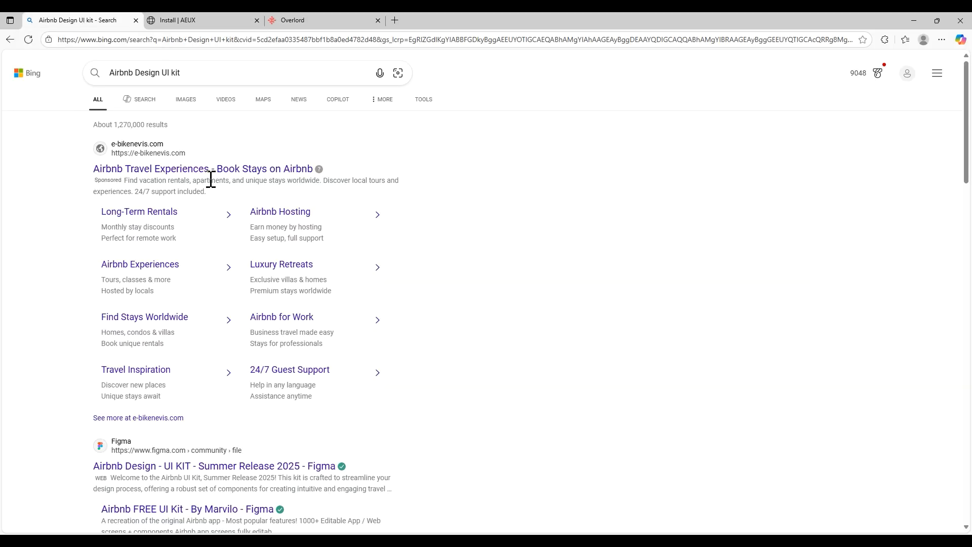
pyautogui.scroll(-4, 130, 253)
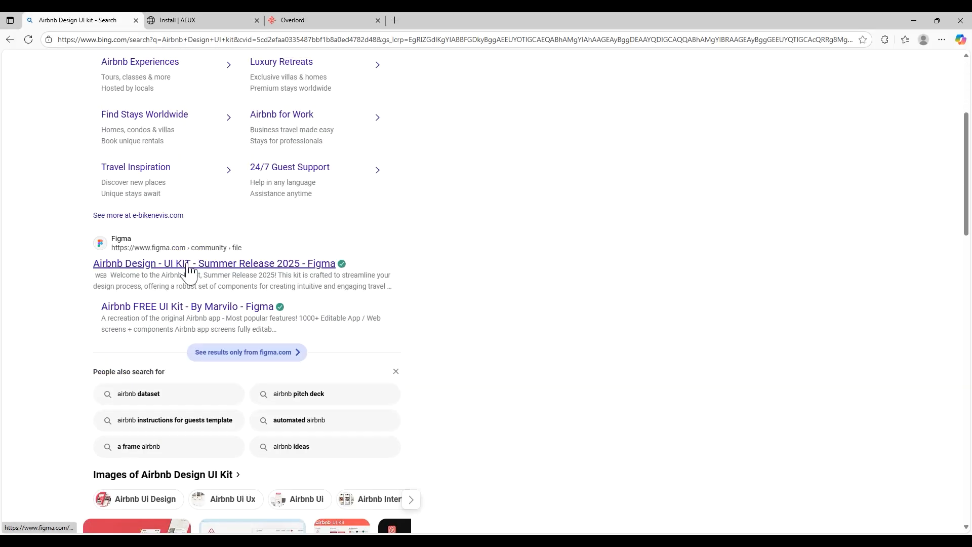
pyautogui.scroll(4, 188, 272)
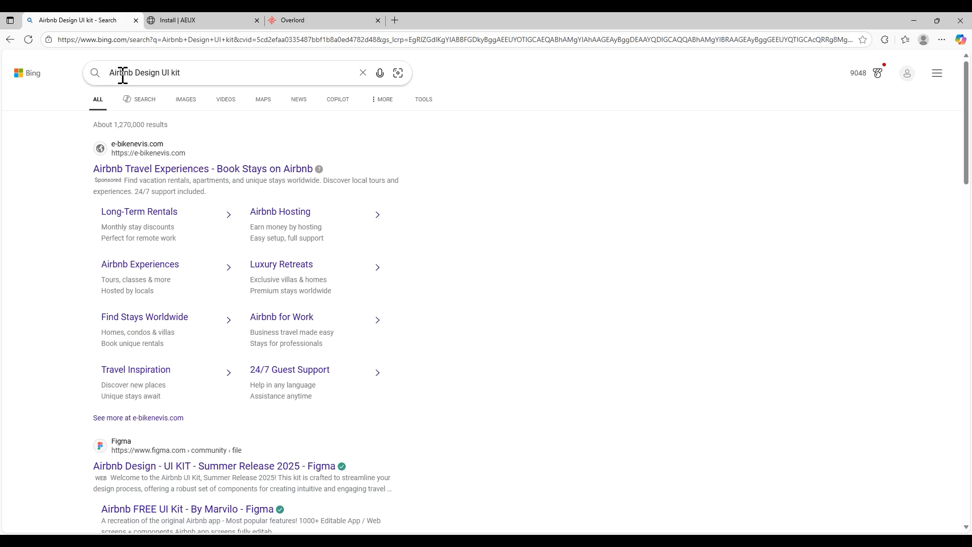
# - Search the web for "Airbnb Design UI" and open the "Airbnb Design - UI KIT - Summer Release 2025" community file in Figma
pyautogui.click(220, 80)
pyautogui.write('chen')
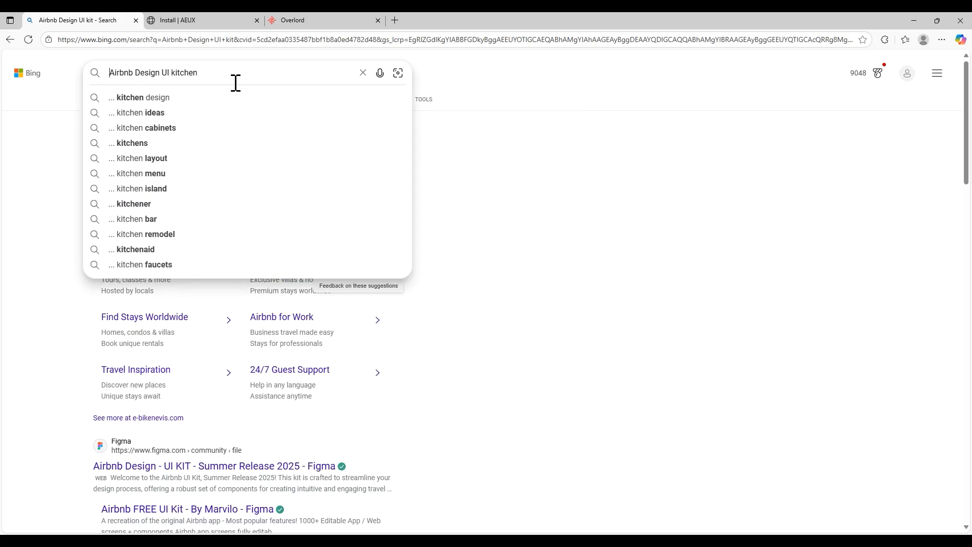
pyautogui.moveTo(194, 76); pyautogui.dragTo(169, 77)
pyautogui.press('BackSpace')
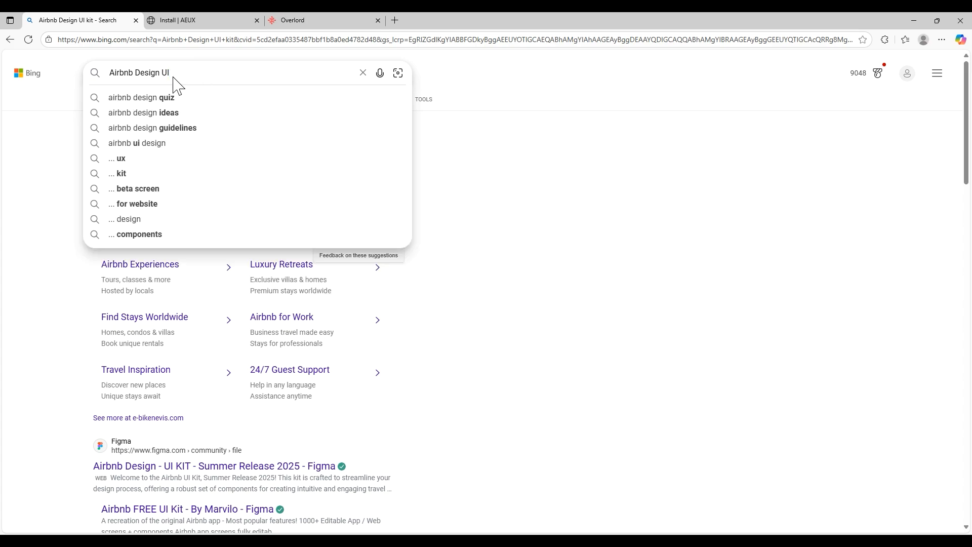
pyautogui.press('Return')
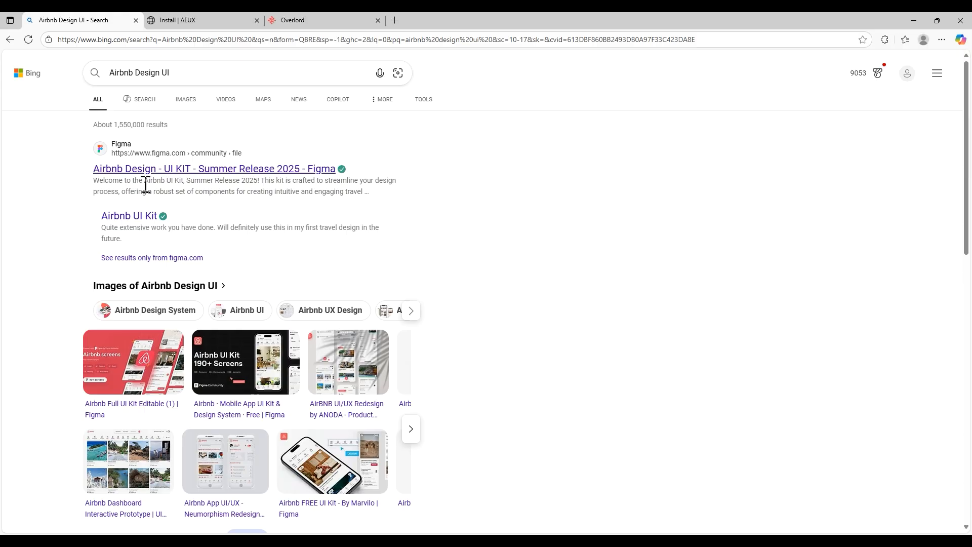
pyautogui.click(112, 170)
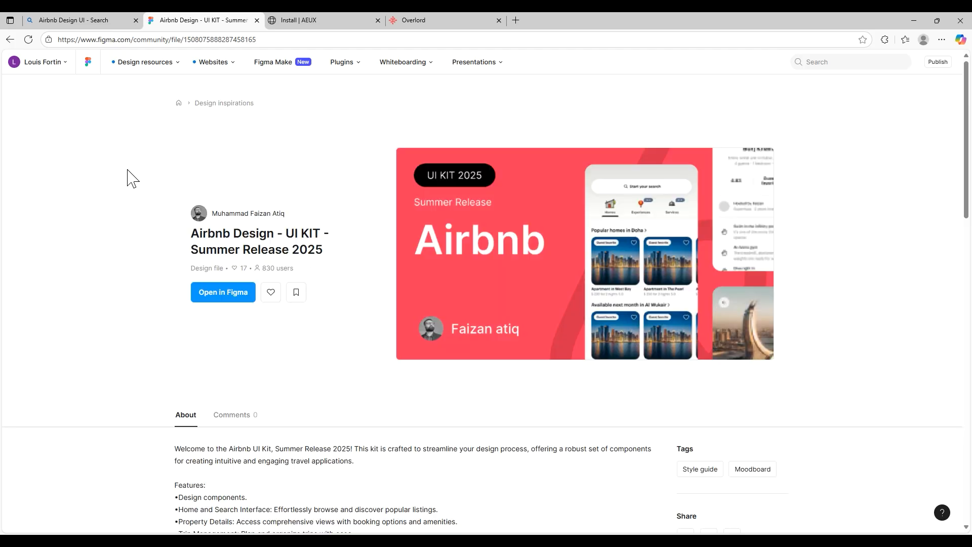
pyautogui.click(222, 293)
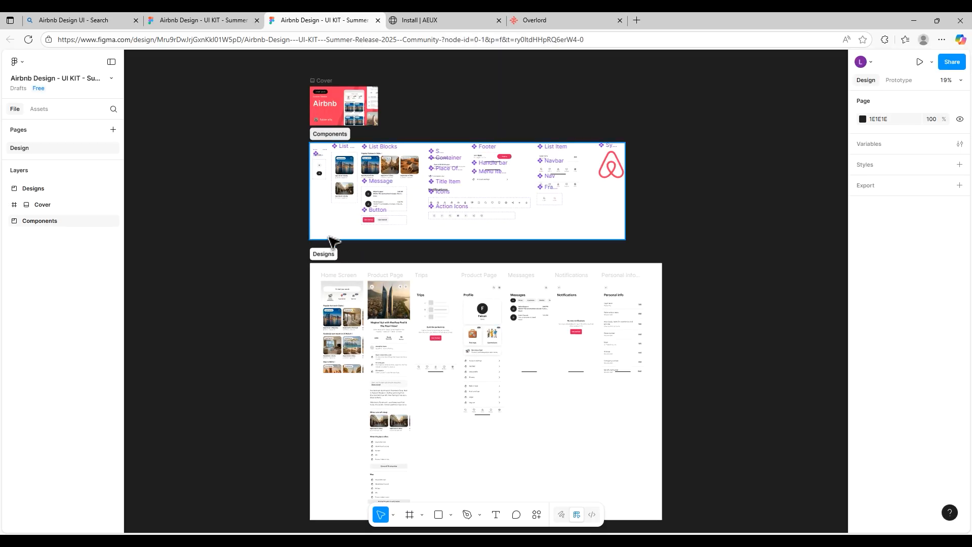
# - Examine the Components and Designs sections of the Airbnb UI kit, ending close up on the Home Screen frame
pyautogui.scroll(1, 296, 237)
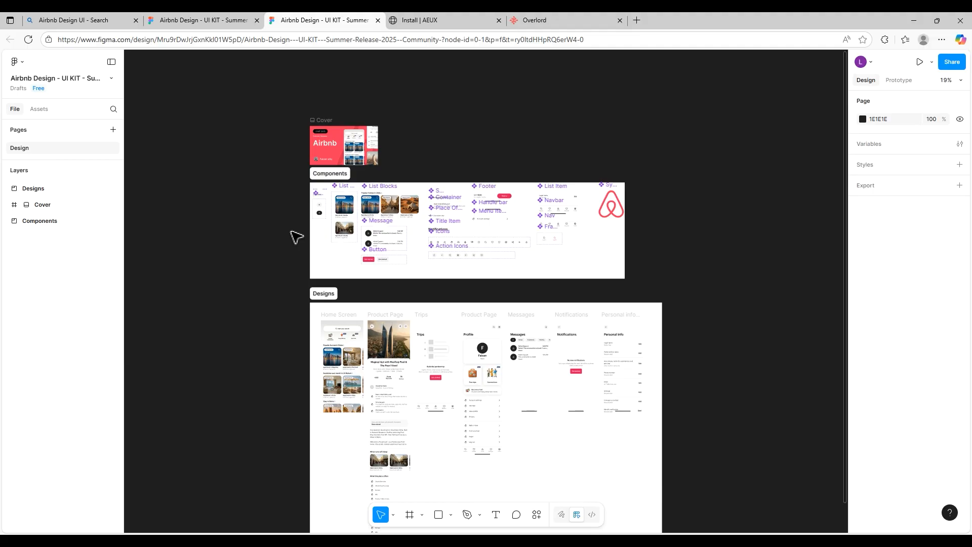
pyautogui.scroll(4, 297, 236)
pyautogui.scroll(-3, 296, 237)
pyautogui.scroll(5, 296, 236)
pyautogui.moveTo(311, 264); pyautogui.dragTo(265, 173)
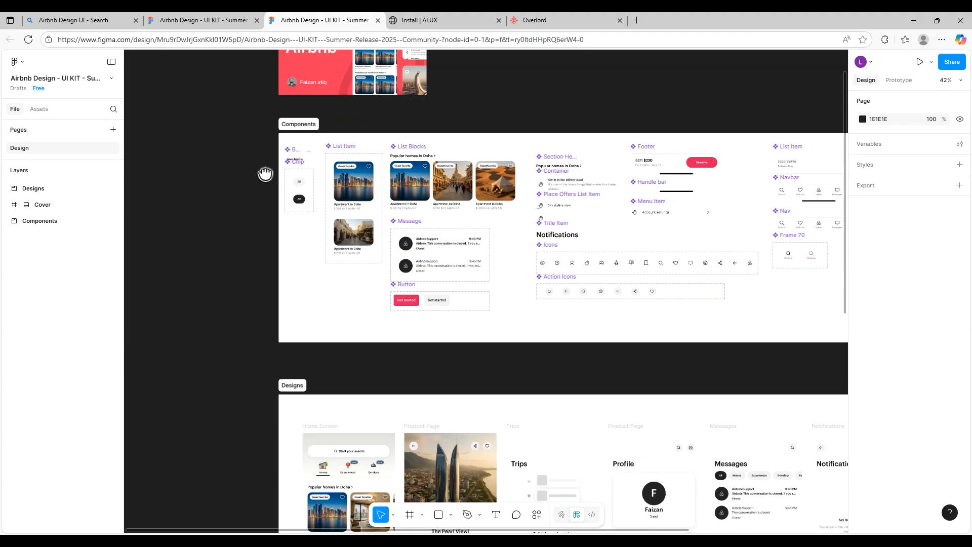
pyautogui.moveTo(287, 260); pyautogui.dragTo(266, 158)
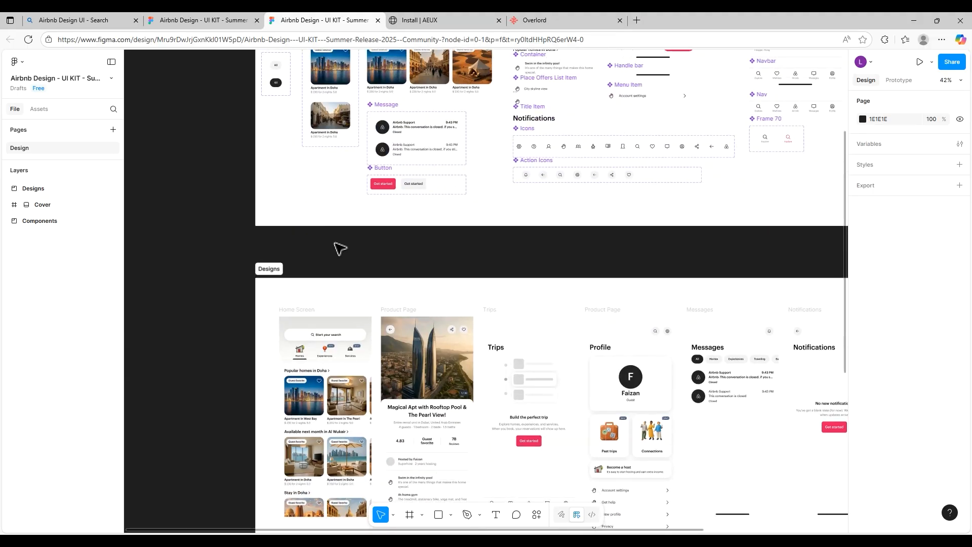
pyautogui.moveTo(340, 249); pyautogui.dragTo(334, 234)
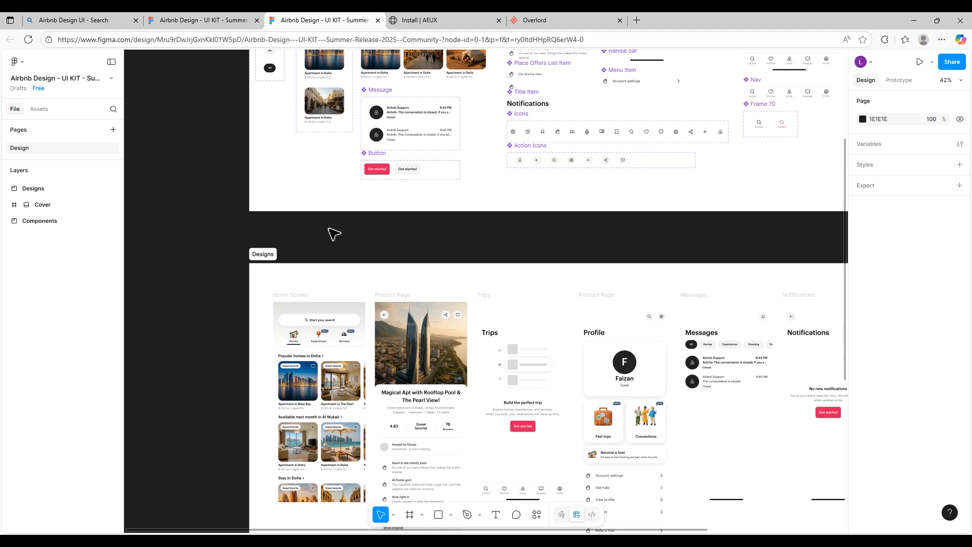
pyautogui.moveTo(343, 256); pyautogui.dragTo(336, 143)
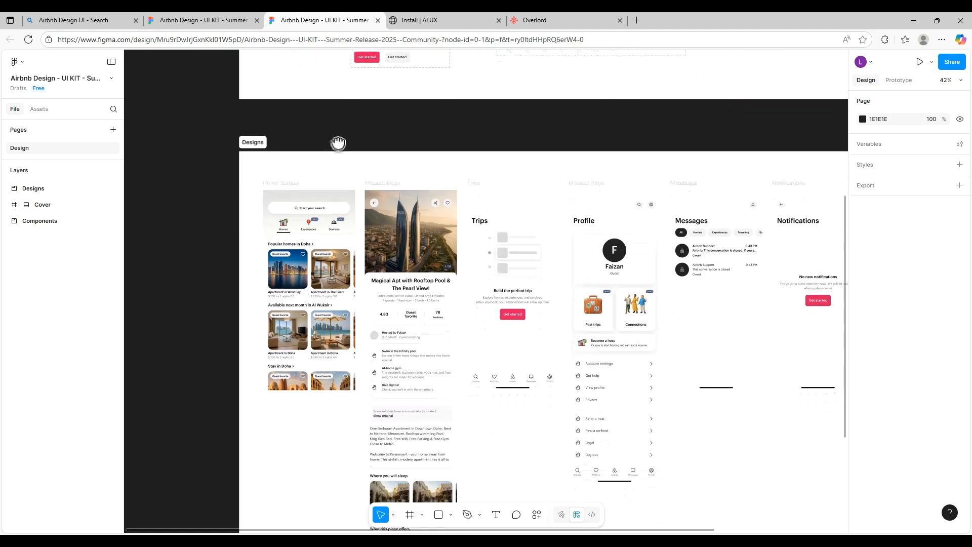
pyautogui.keyDown('ctrl'); pyautogui.scroll(3, 351, 236); pyautogui.keyUp('ctrl')
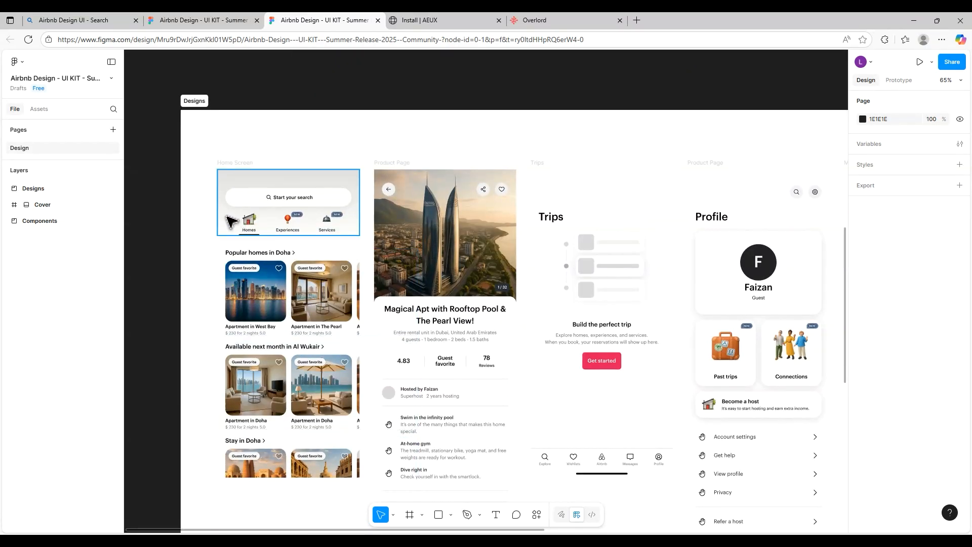
pyautogui.scroll(-3, 233, 167)
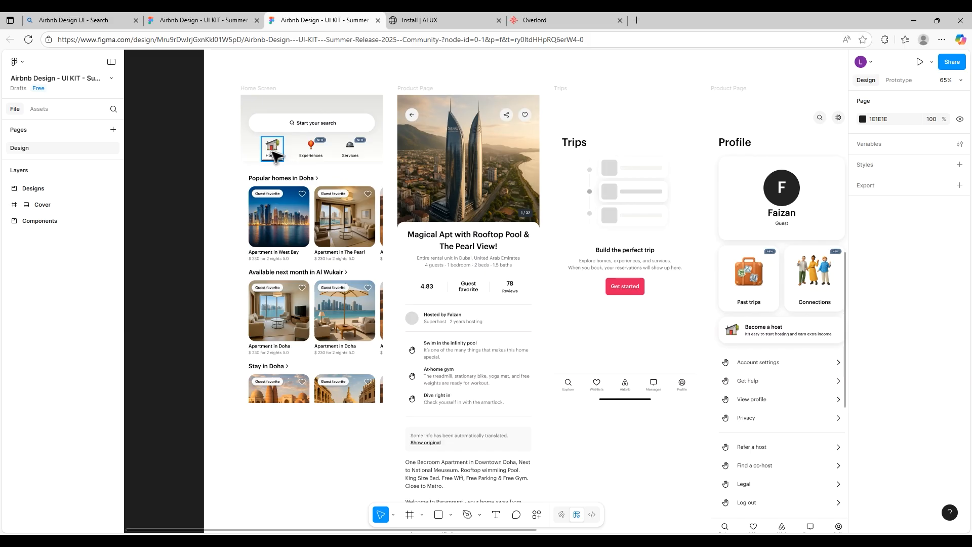
# - Consult the Figma plugin installation instructions on the AEUX install page
pyautogui.click(407, 23)
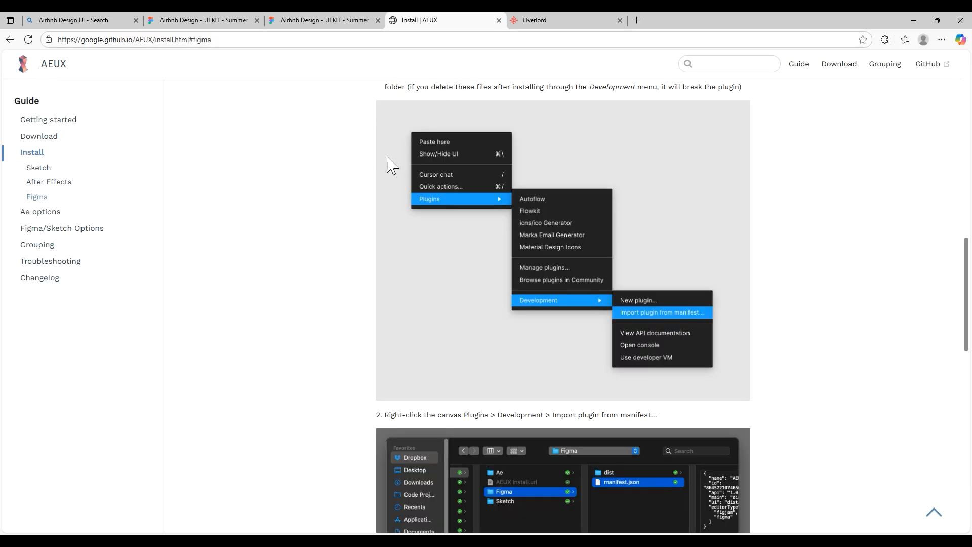
pyautogui.scroll(5, 388, 162)
pyautogui.scroll(-3, 388, 166)
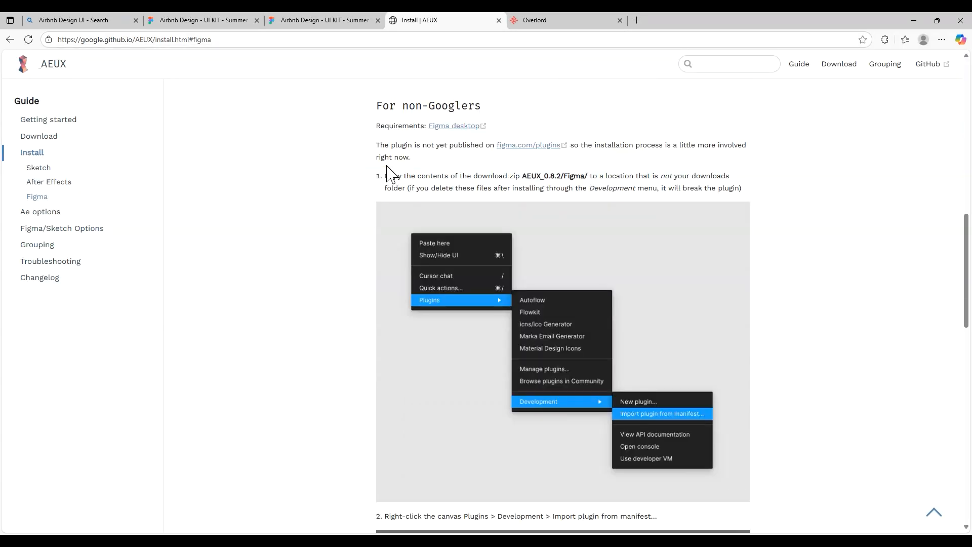
# - Select the Home Screen frame in the Figma kit and view the plugins available for it, such as Overlord
pyautogui.click(314, 20)
pyautogui.moveTo(223, 82); pyautogui.dragTo(366, 405)
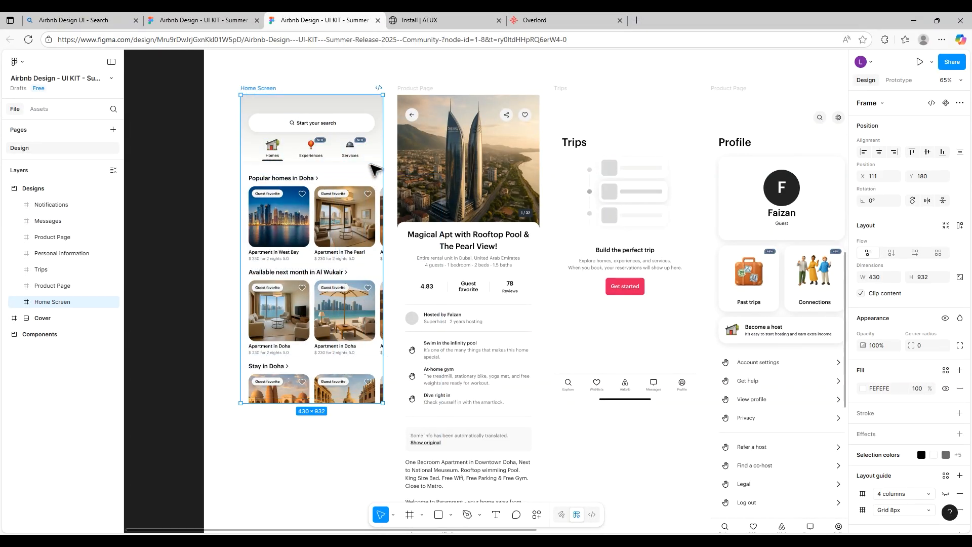
pyautogui.rightClick(373, 167)
pyautogui.moveTo(386, 168)
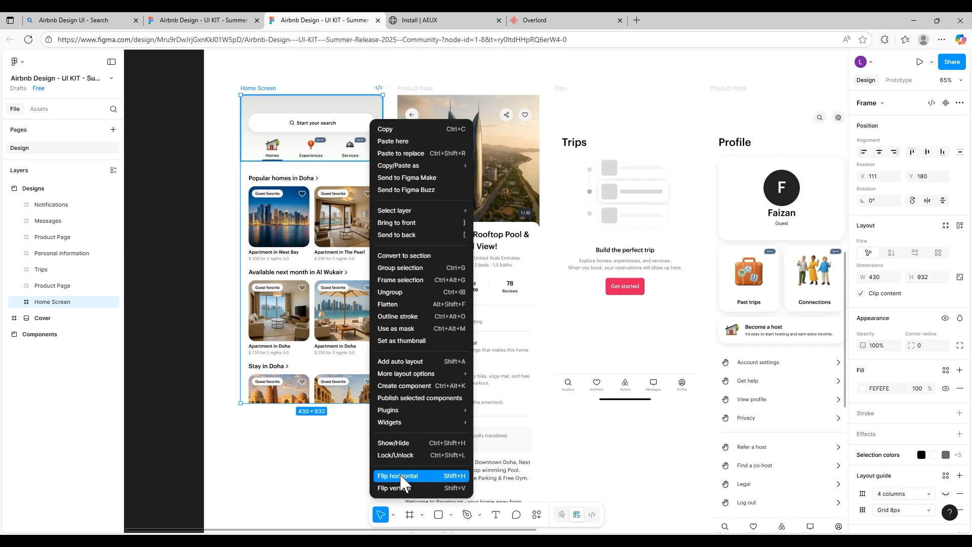
pyautogui.moveTo(397, 412)
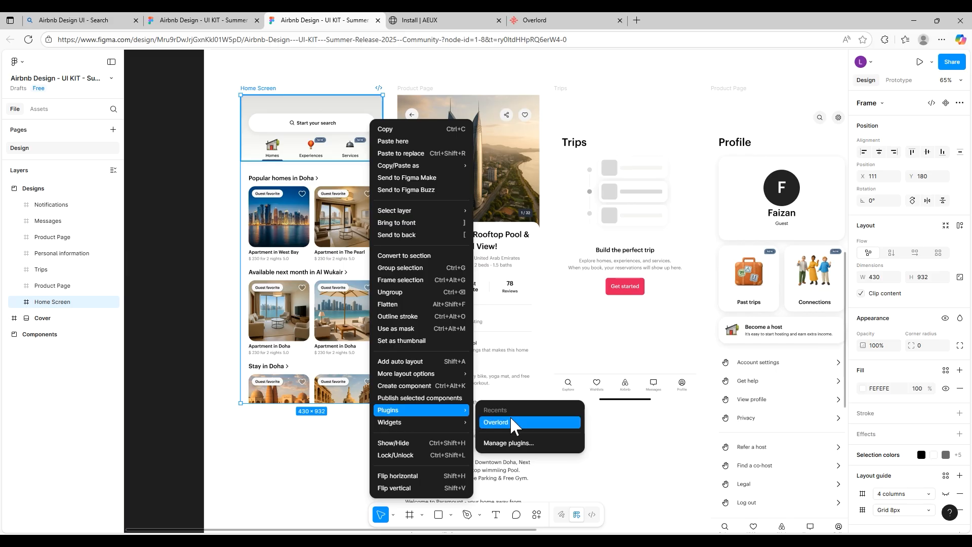
pyautogui.click(344, 458)
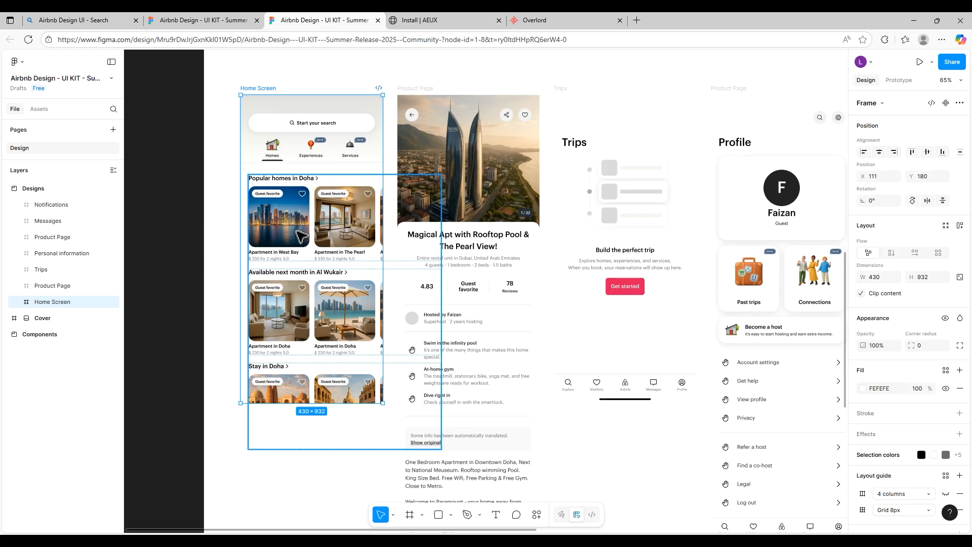
# - Examine the price, purchase option and feature overview on the Overlord product page
pyautogui.click(562, 22)
pyautogui.scroll(-5, 469, 223)
pyautogui.scroll(-10, 469, 226)
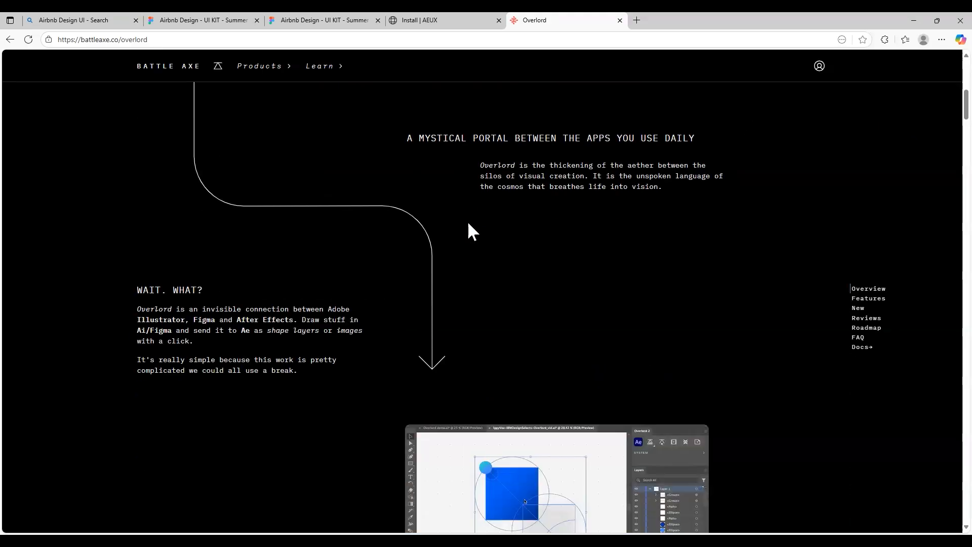
pyautogui.scroll(13, 469, 224)
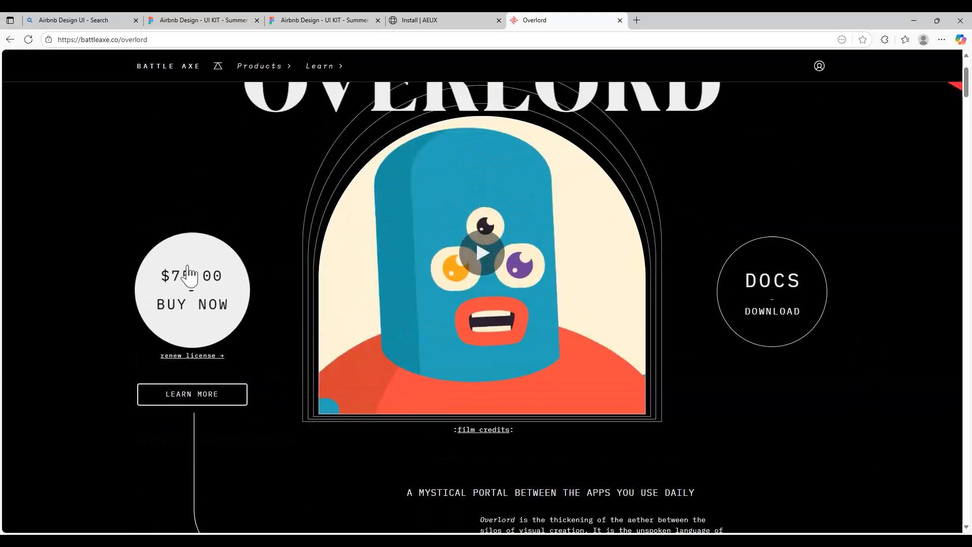
pyautogui.moveTo(137, 276); pyautogui.dragTo(218, 278)
pyautogui.rightClick(219, 278)
pyautogui.click(212, 217)
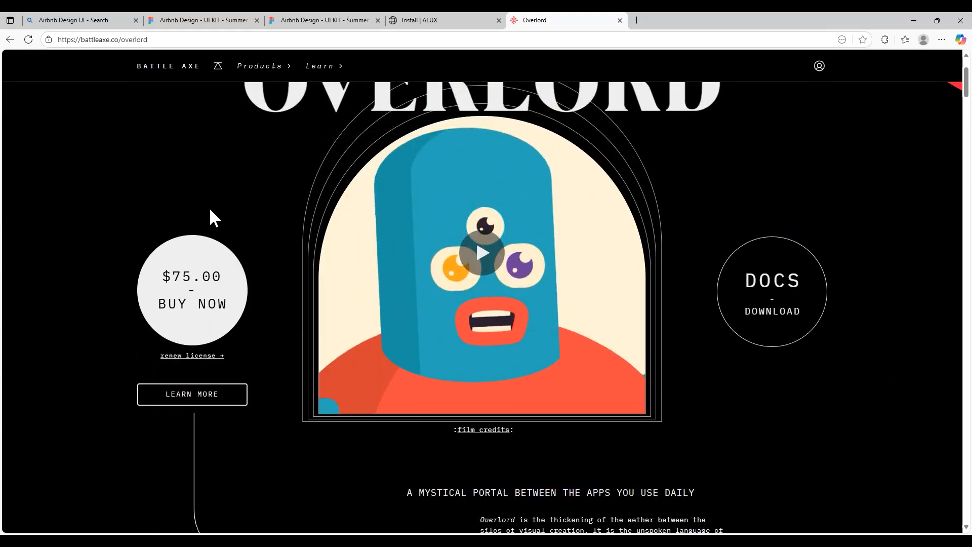
pyautogui.scroll(-13, 239, 255)
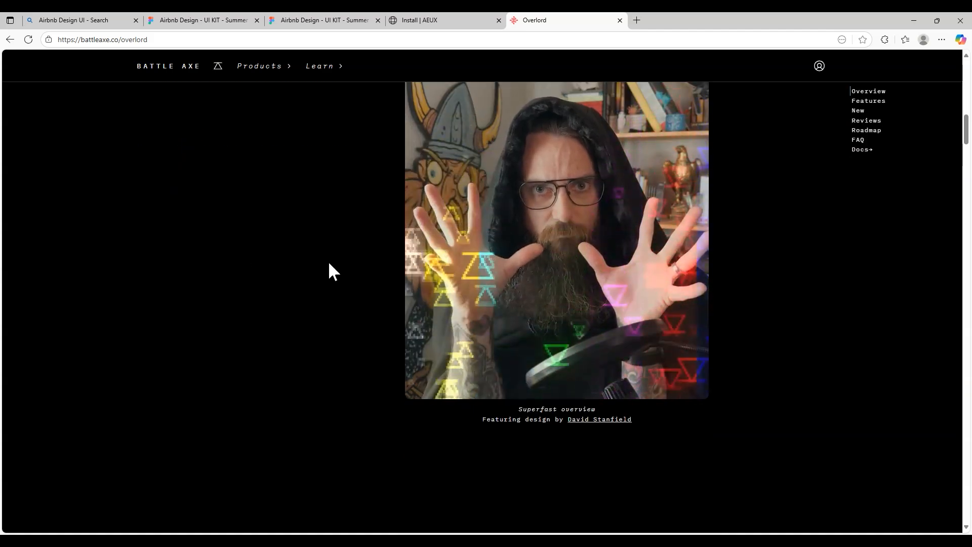
pyautogui.scroll(10, 329, 263)
pyautogui.scroll(10, 329, 263)
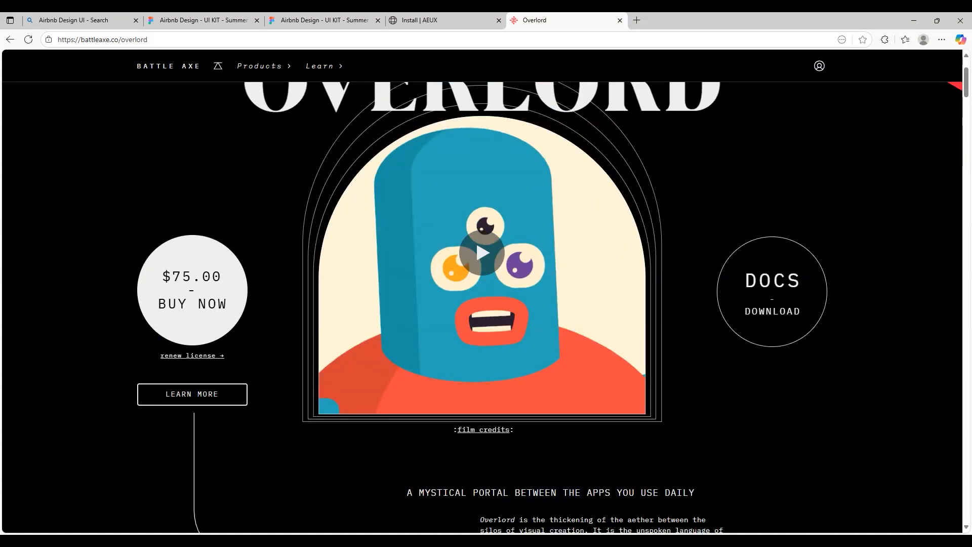
pyautogui.click(537, 542)
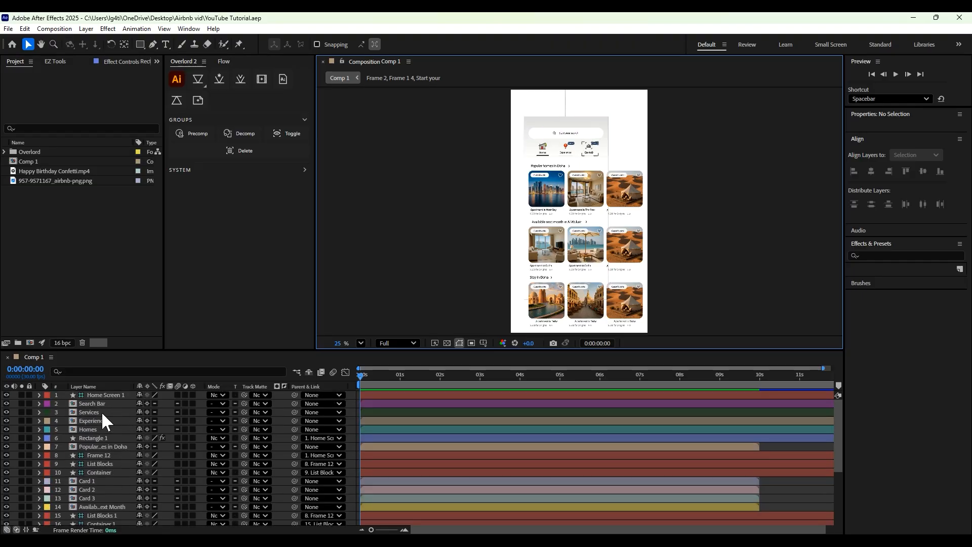
pyautogui.click(532, 541)
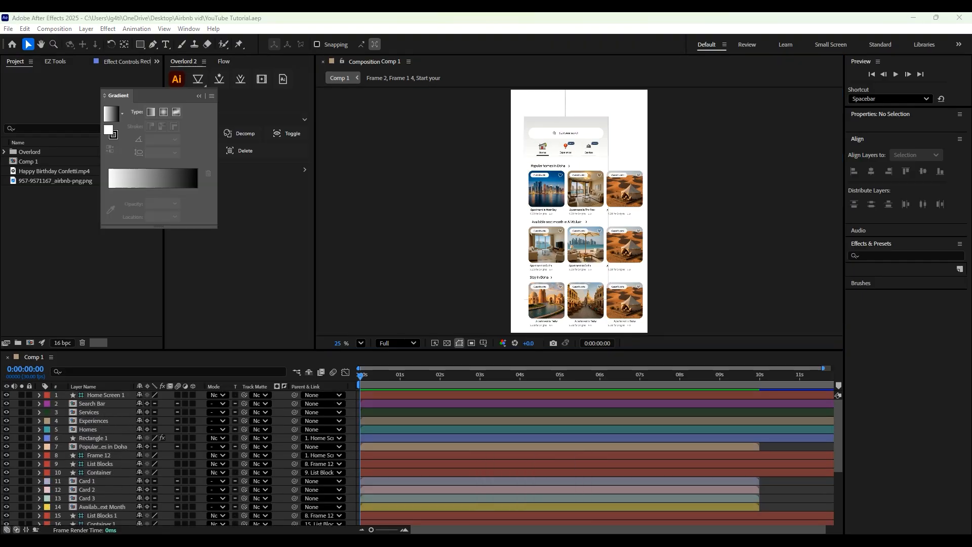
pyautogui.click(532, 540)
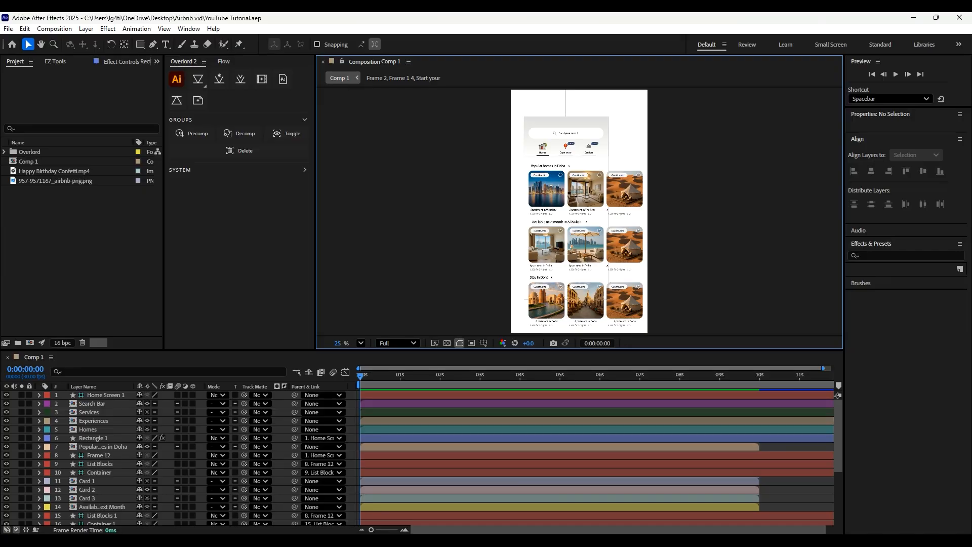
pyautogui.moveTo(420, 540)
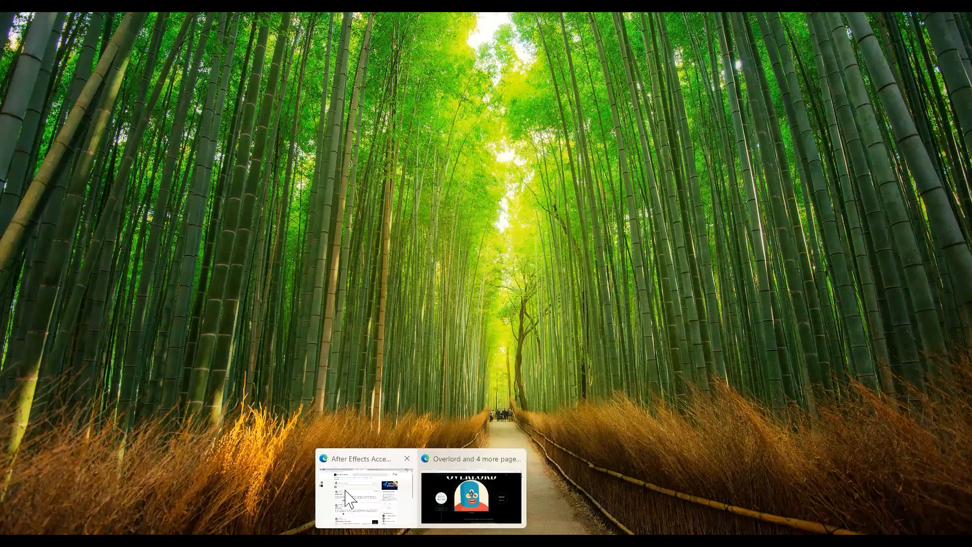
pyautogui.click(345, 490)
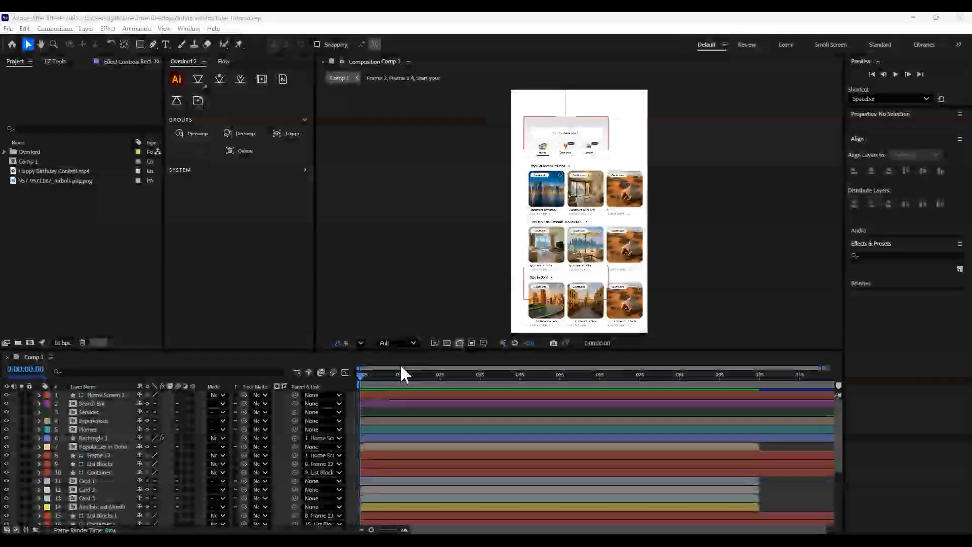
pyautogui.click(441, 502)
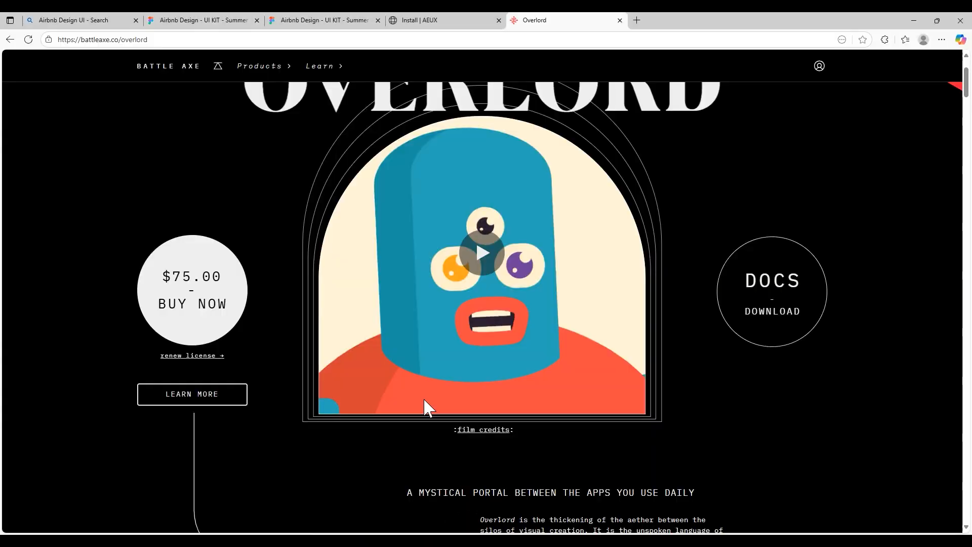
# - Copy the Home Screen frame of the Airbnb UI kit in Figma as SVG
pyautogui.click(195, 21)
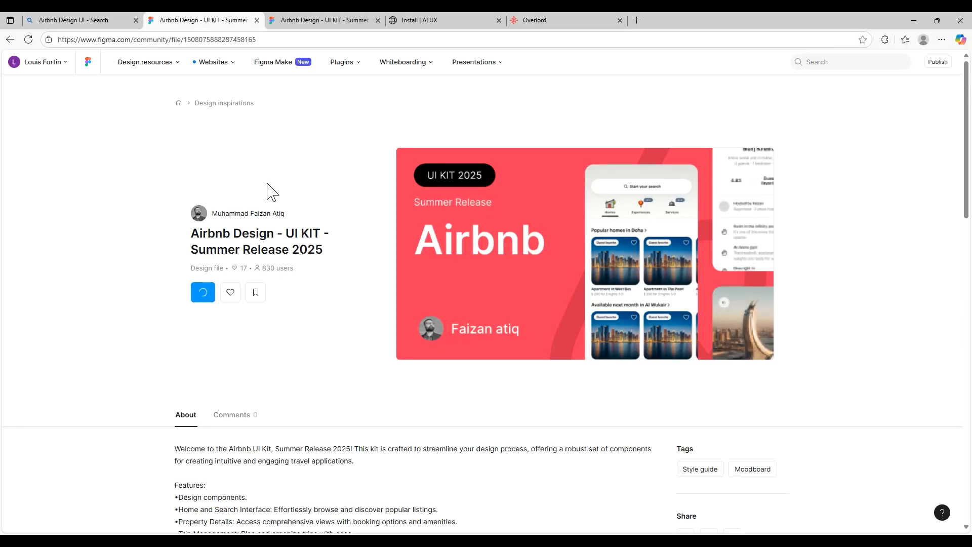
pyautogui.click(334, 21)
pyautogui.click(228, 162)
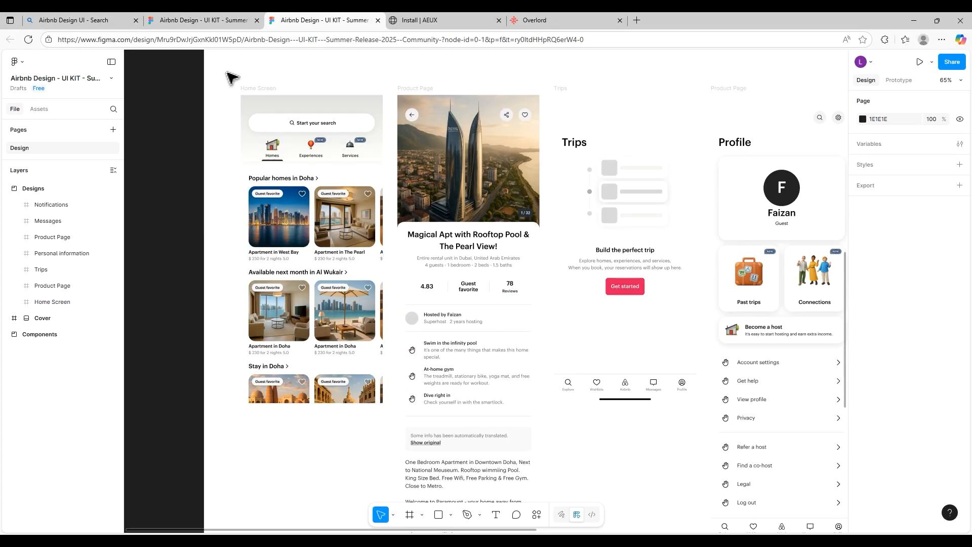
pyautogui.moveTo(225, 71); pyautogui.dragTo(400, 412)
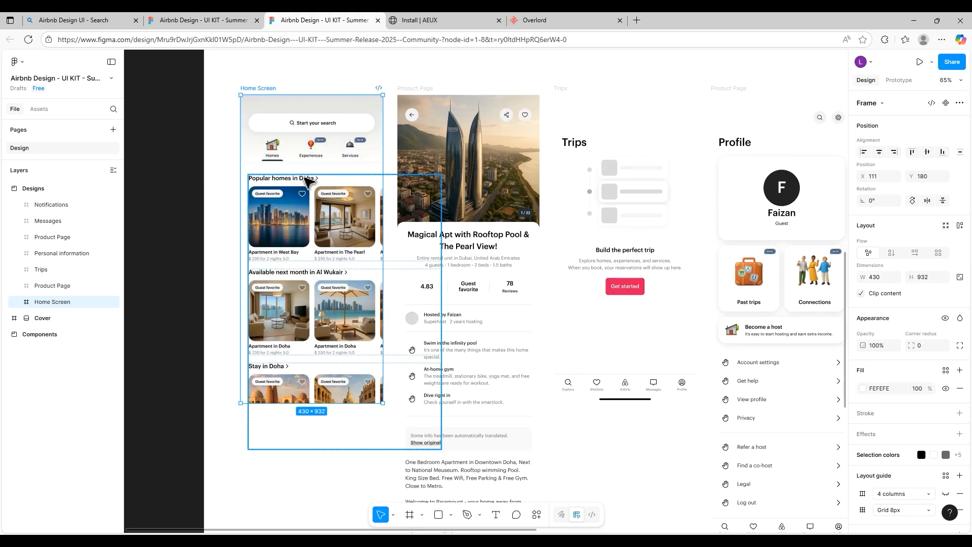
pyautogui.rightClick(342, 174)
pyautogui.moveTo(362, 164)
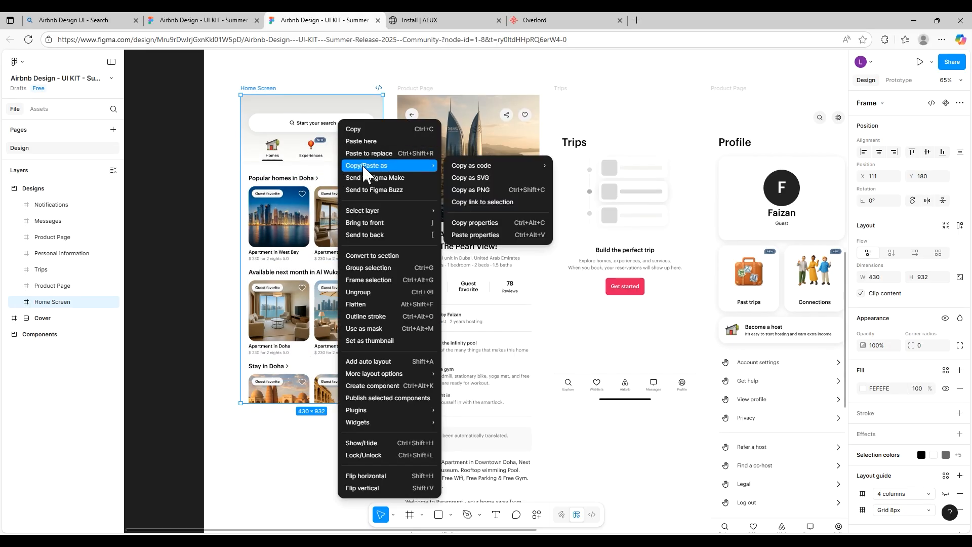
pyautogui.click(478, 177)
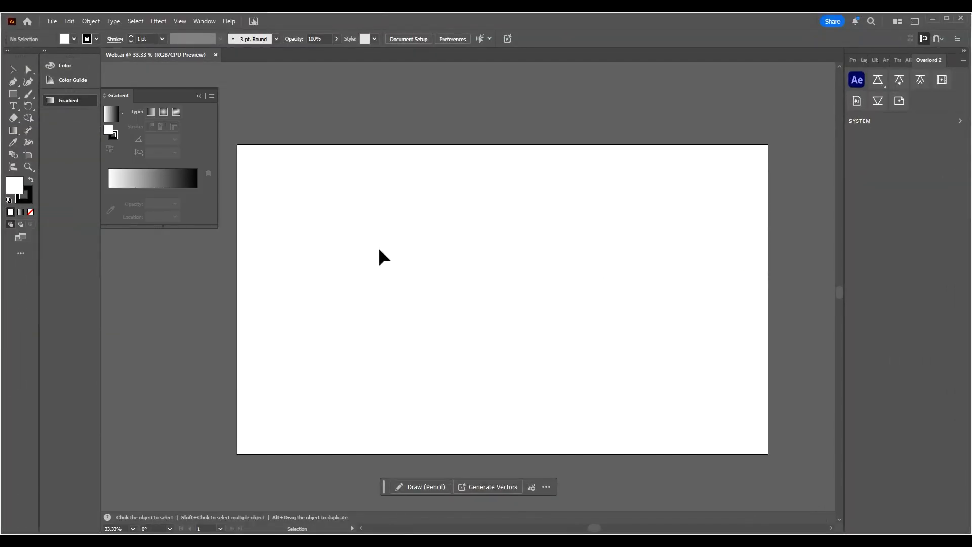
# - Switch to Illustrator and paste the copied Home Screen SVG into the Web.ai document
pyautogui.press('a')
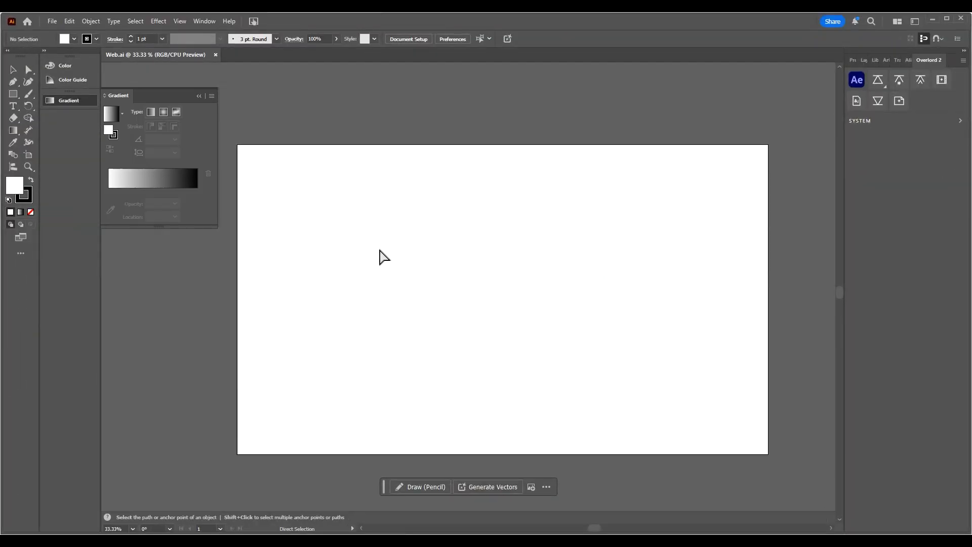
pyautogui.hotkey('ctrl', 'v')
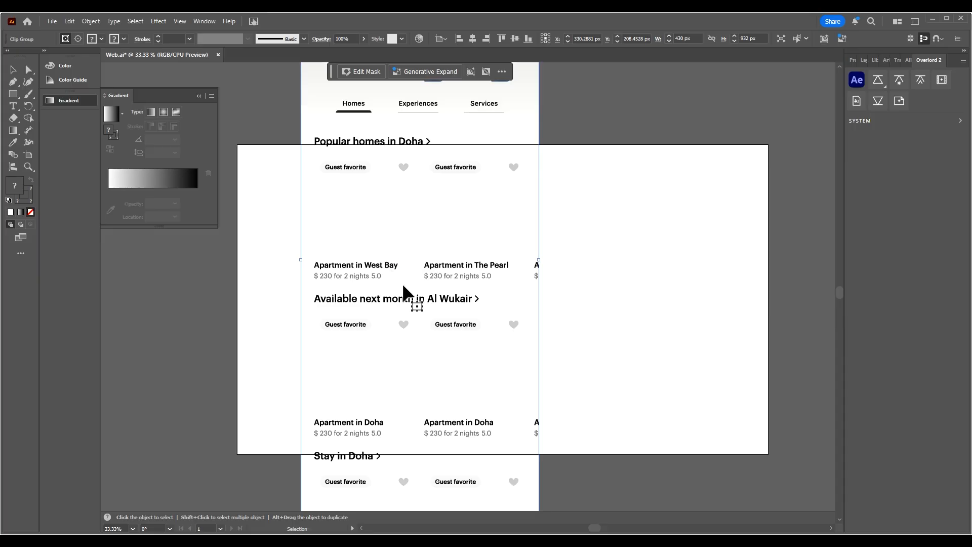
pyautogui.scroll(-1, 409, 297)
pyautogui.scroll(3, 409, 296)
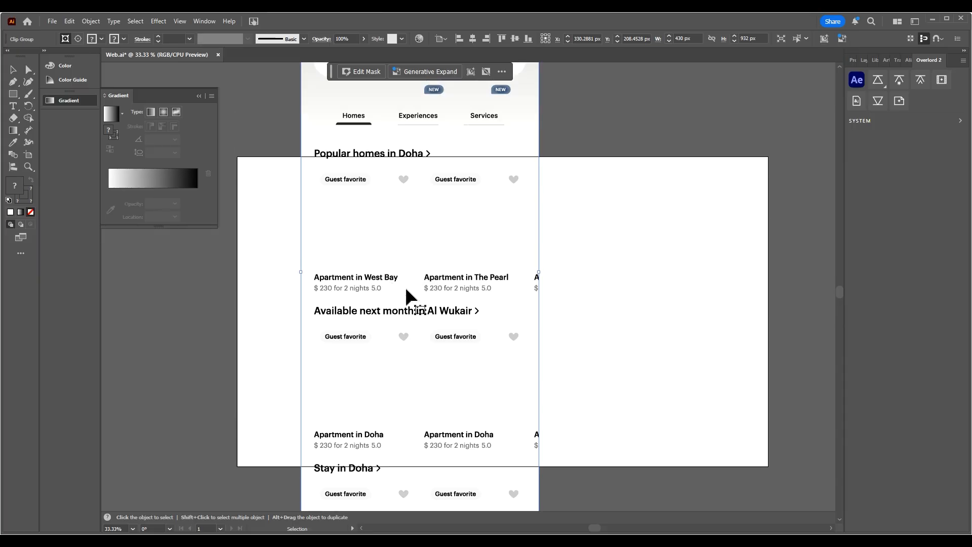
pyautogui.hscroll(2, 410, 296)
pyautogui.hscroll(-1, 407, 291)
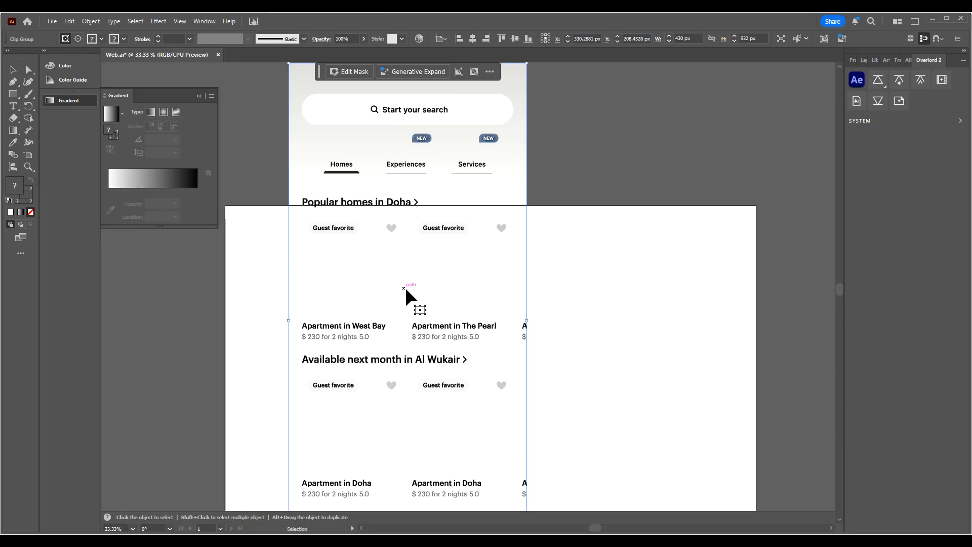
pyautogui.scroll(-4, 405, 289)
pyautogui.scroll(3, 406, 289)
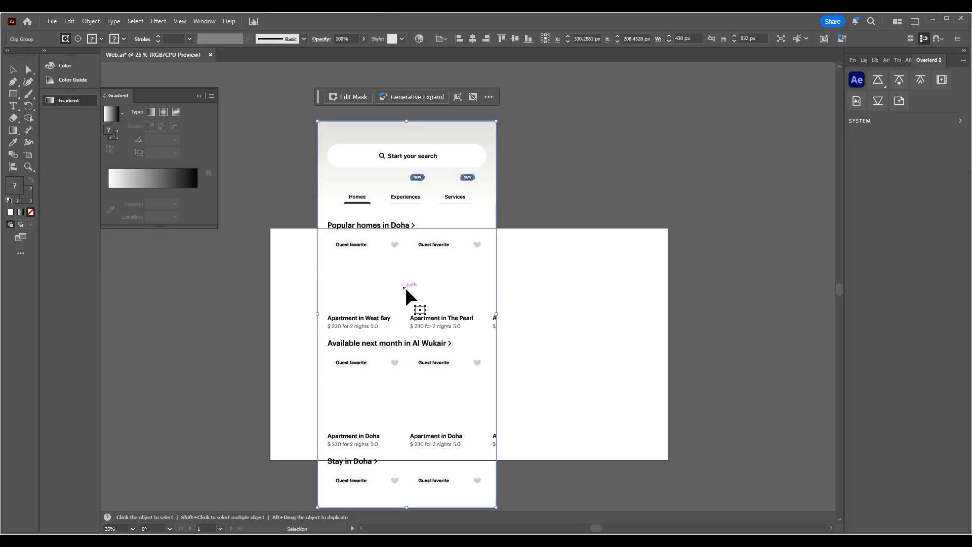
# - Scale the pasted Home Screen artwork down to about 151 × 328 px and move it near the middle of the artboard
pyautogui.moveTo(317, 121); pyautogui.dragTo(460, 371)
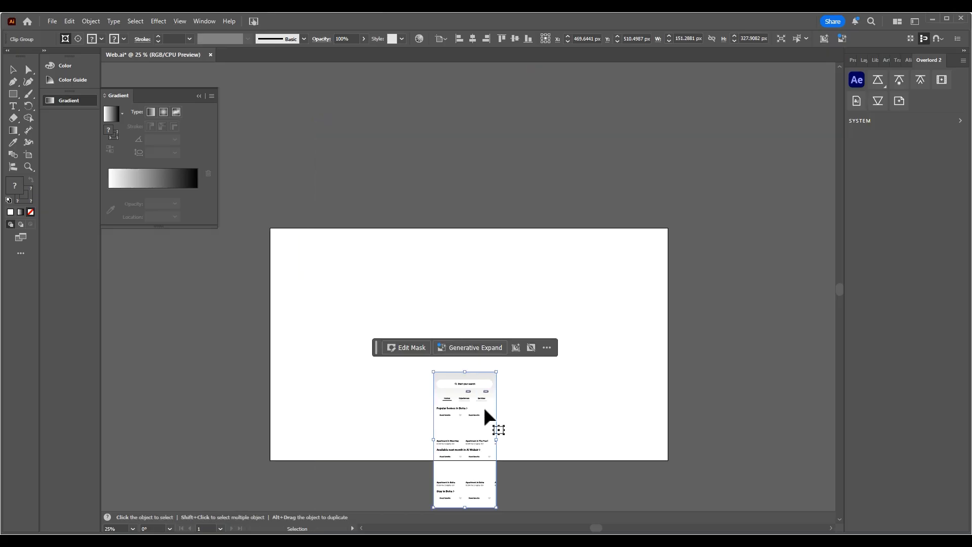
pyautogui.moveTo(495, 414); pyautogui.dragTo(510, 310)
pyautogui.click(572, 339)
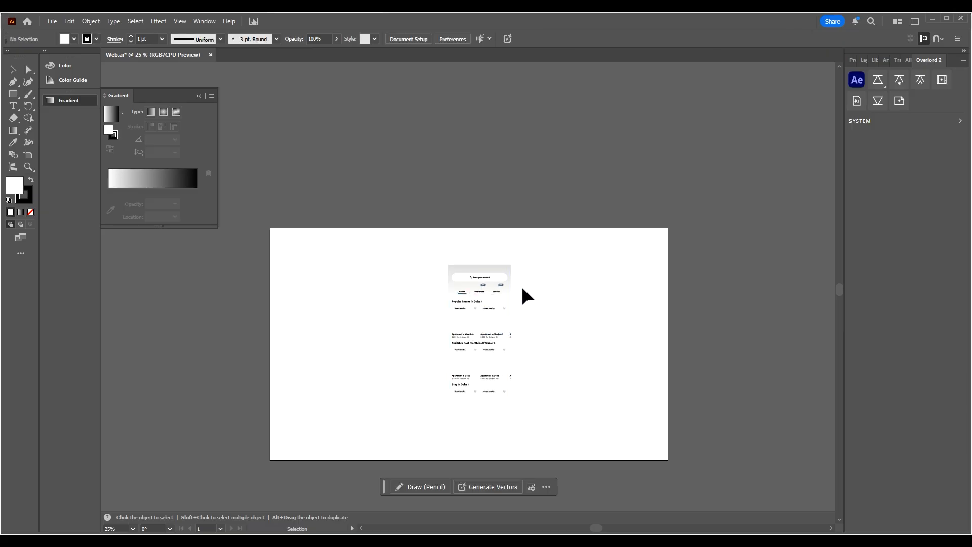
# - Close Illustrator without saving the changes to Web.ai, returning to After Effects
pyautogui.click(960, 19)
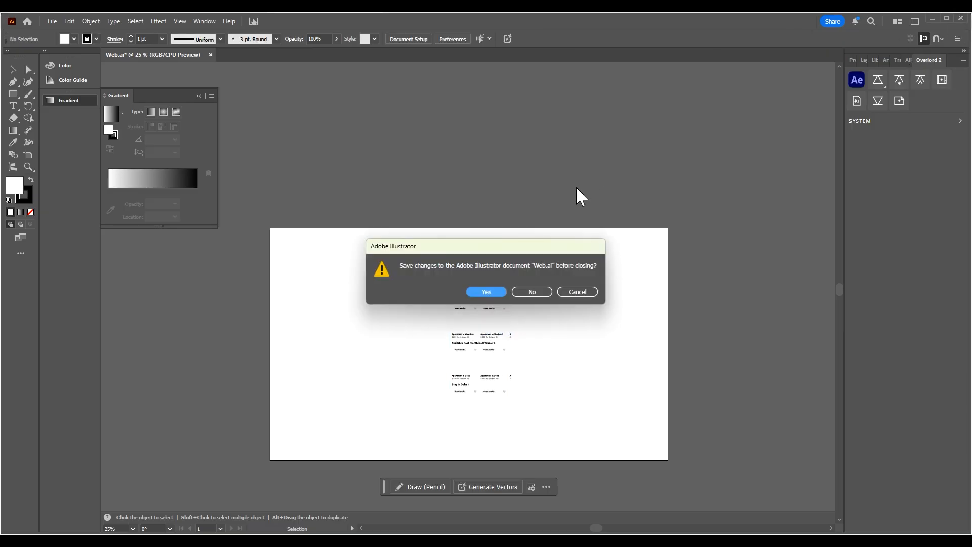
pyautogui.click(527, 292)
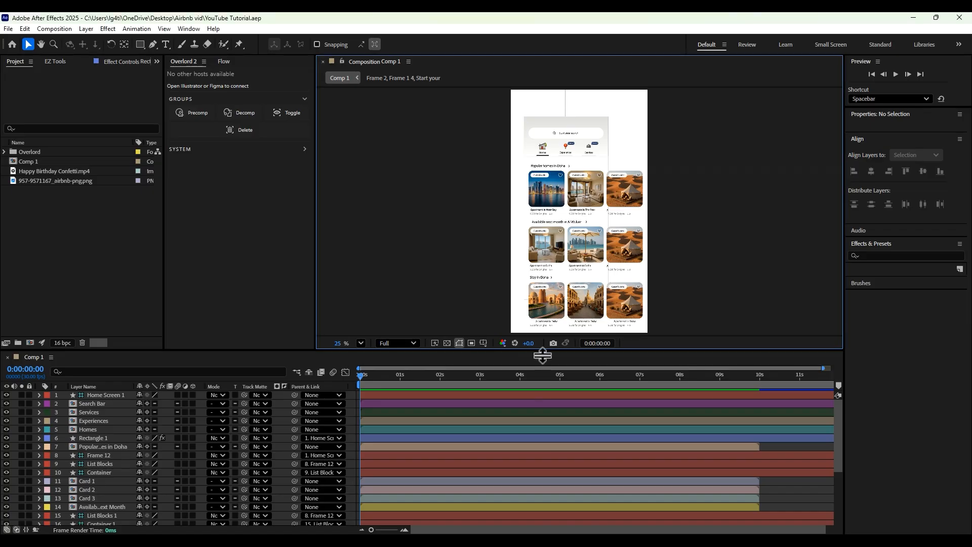
# - Examine the extents of the Home Screen 1 and Search Bar layers in Comp 1, ending close up on the header
pyautogui.moveTo(360, 374)
pyautogui.mouseDown()
pyautogui.moveTo(411, 382)
pyautogui.moveTo(357, 381)
pyautogui.mouseUp()
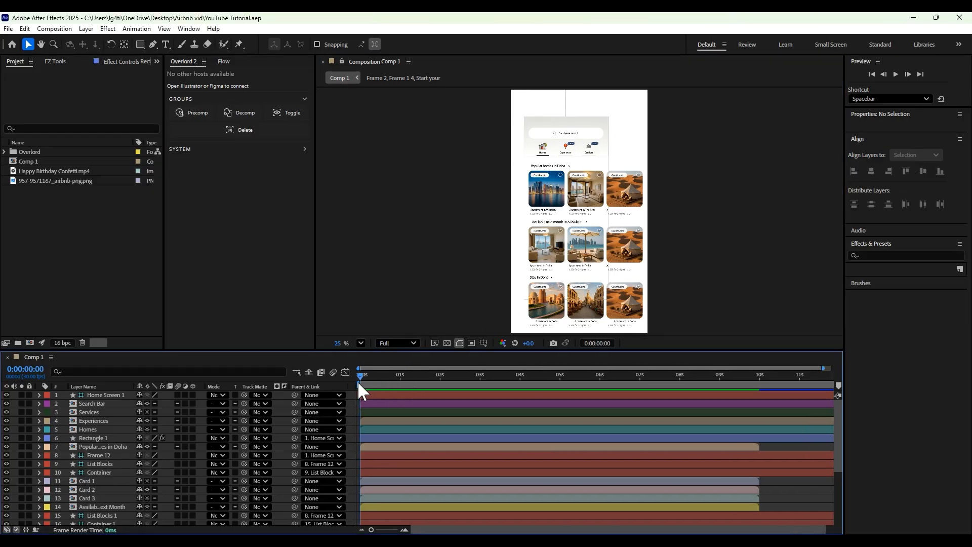
pyautogui.click(108, 394)
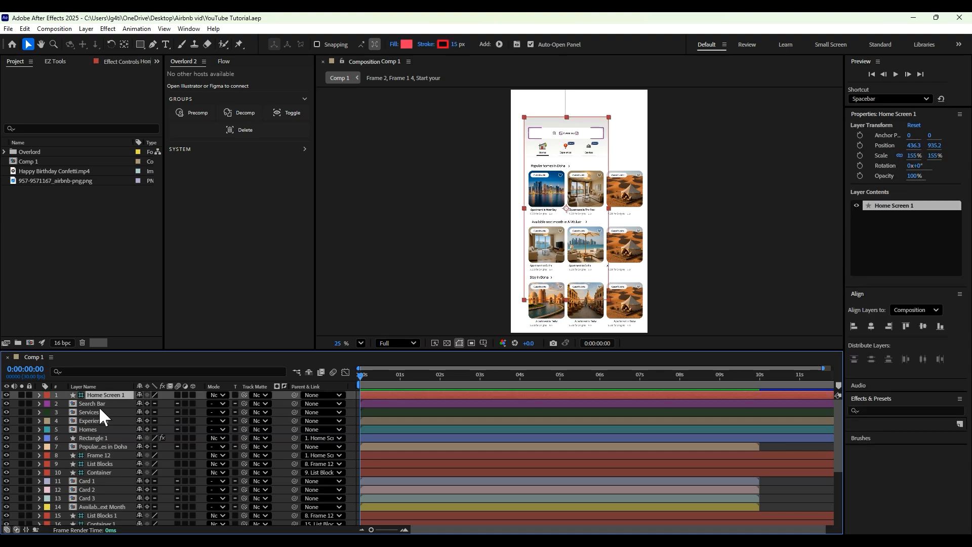
pyautogui.click(100, 402)
pyautogui.click(99, 393)
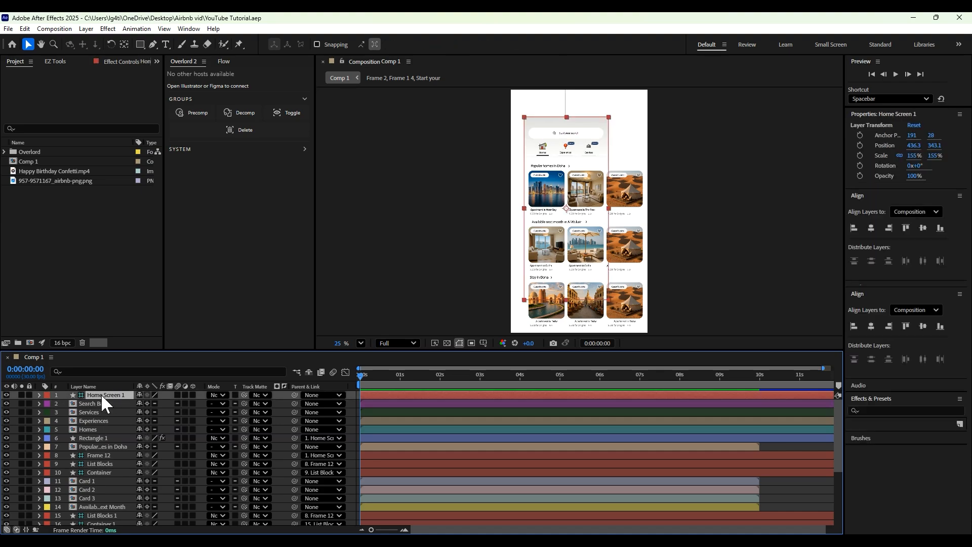
pyautogui.click(90, 403)
pyautogui.click(96, 395)
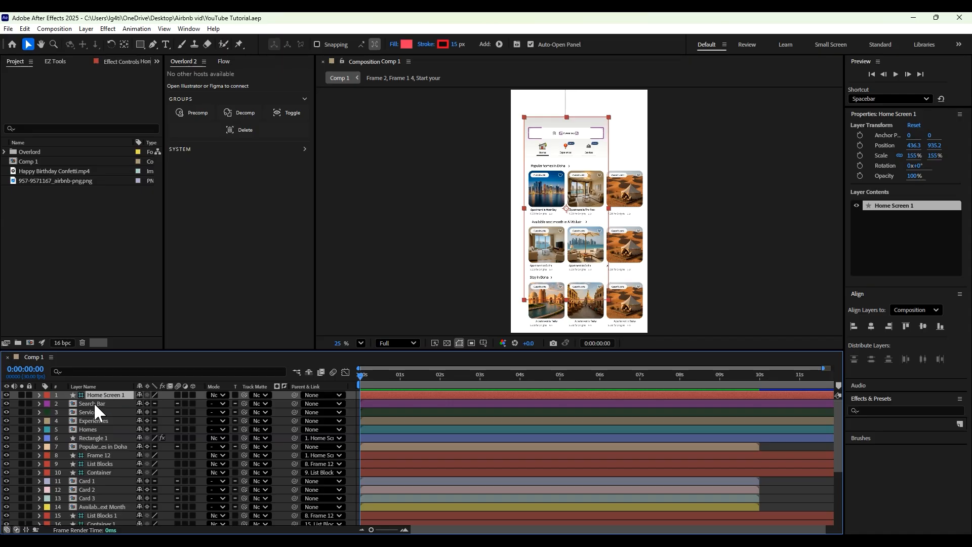
pyautogui.scroll(4, 591, 190)
pyautogui.moveTo(599, 159); pyautogui.dragTo(609, 279)
# - Inspect the text, magnifying glass and frame layers inside the Search Bar precomposition, then return to Comp 1
pyautogui.click(93, 404)
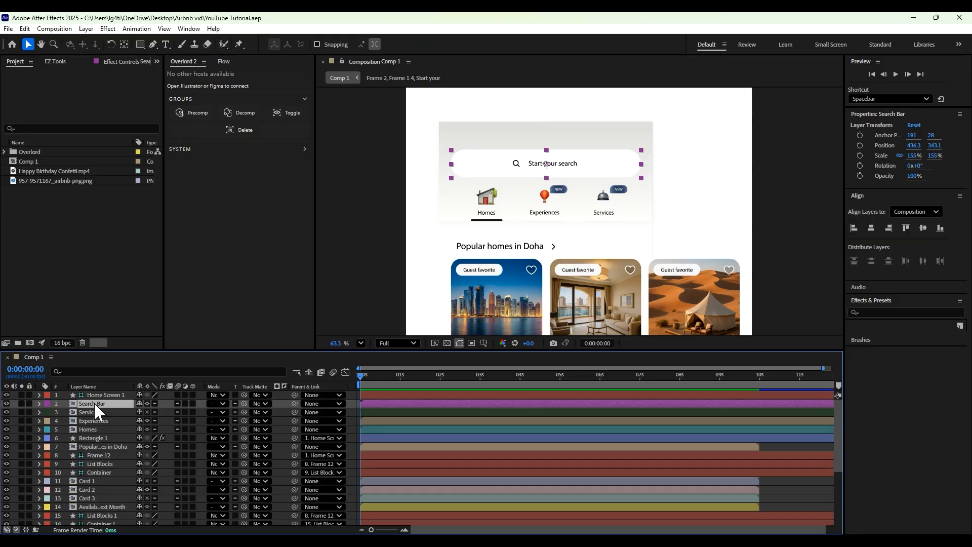
pyautogui.doubleClick(93, 403)
pyautogui.click(105, 396)
pyautogui.click(107, 403)
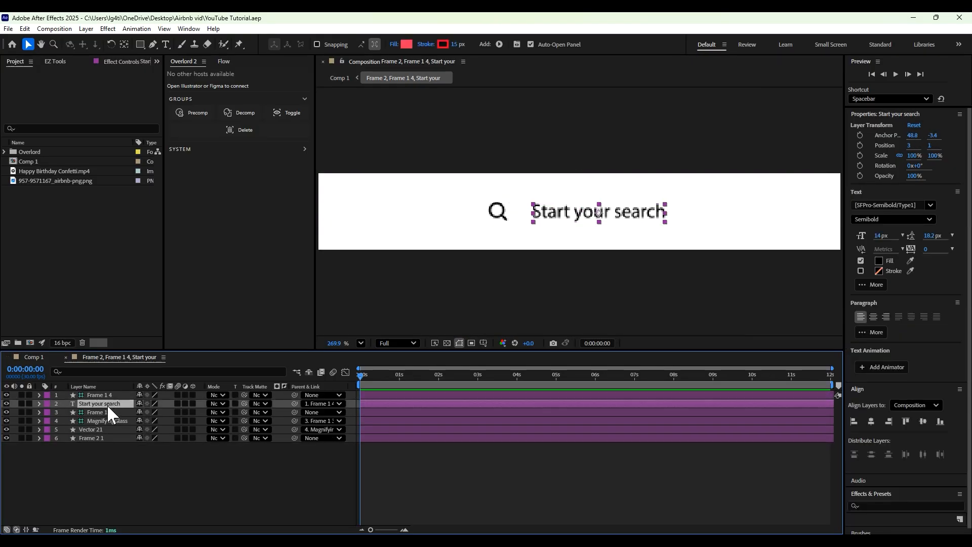
pyautogui.click(107, 421)
pyautogui.click(108, 438)
pyautogui.click(66, 357)
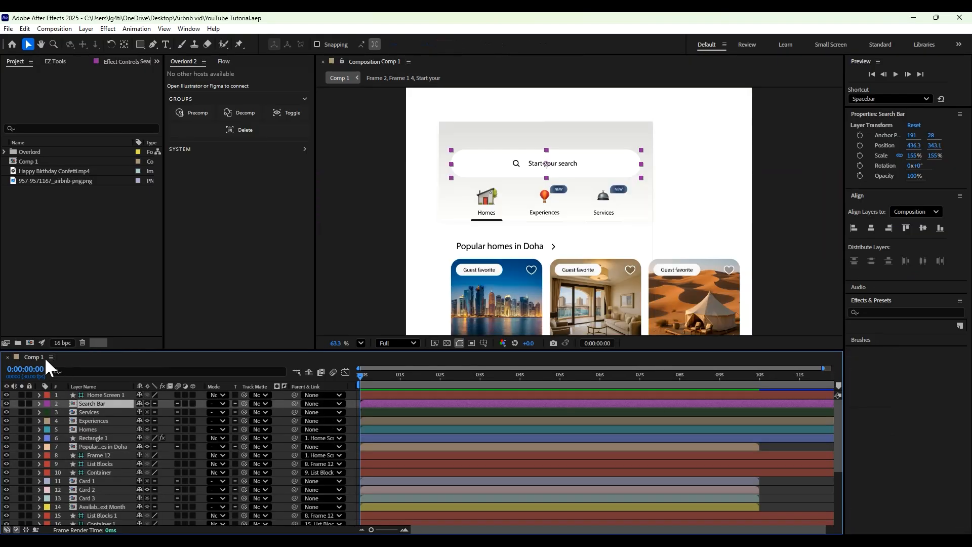
# - Inspect the icon and frame layers inside the Services precomposition, then return to Comp 1
pyautogui.click(104, 410)
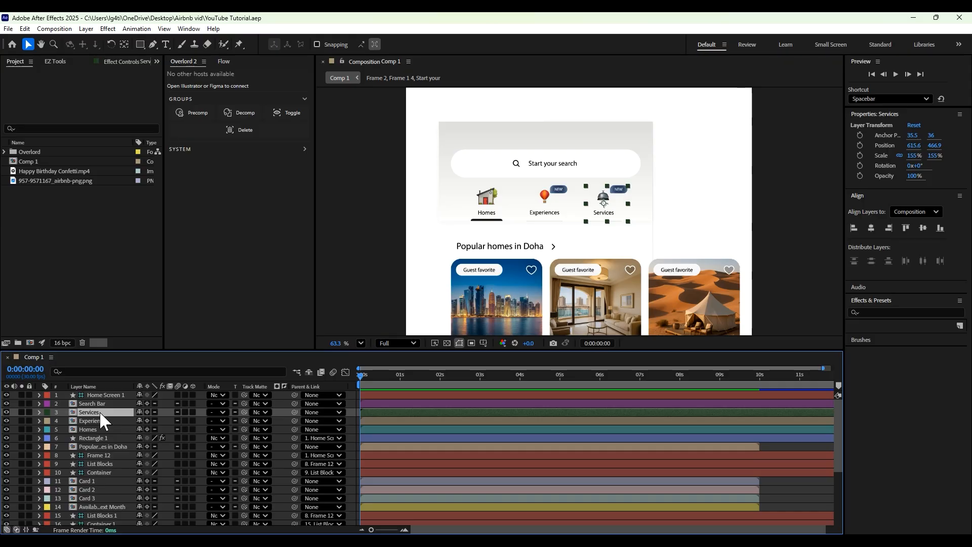
pyautogui.doubleClick(99, 411)
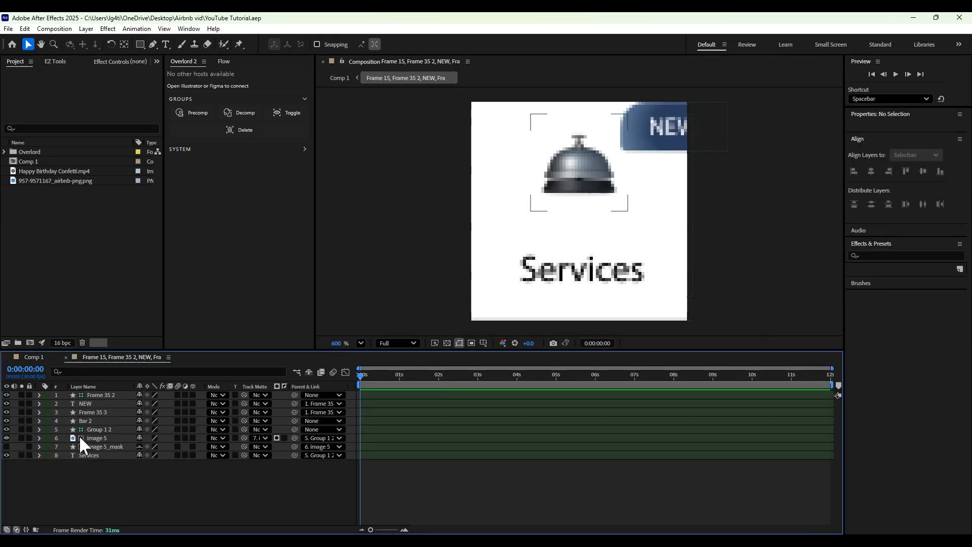
pyautogui.click(80, 436)
pyautogui.click(89, 411)
pyautogui.click(93, 394)
pyautogui.click(65, 356)
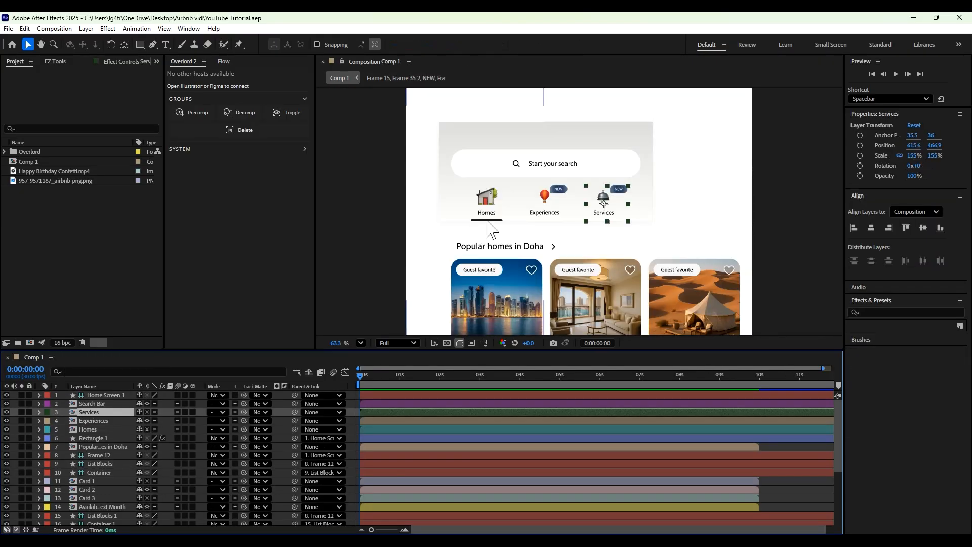
# - View the whole composition and look inside the Card 1 precomposition, then return to Comp 1
pyautogui.scroll(-3, 527, 284)
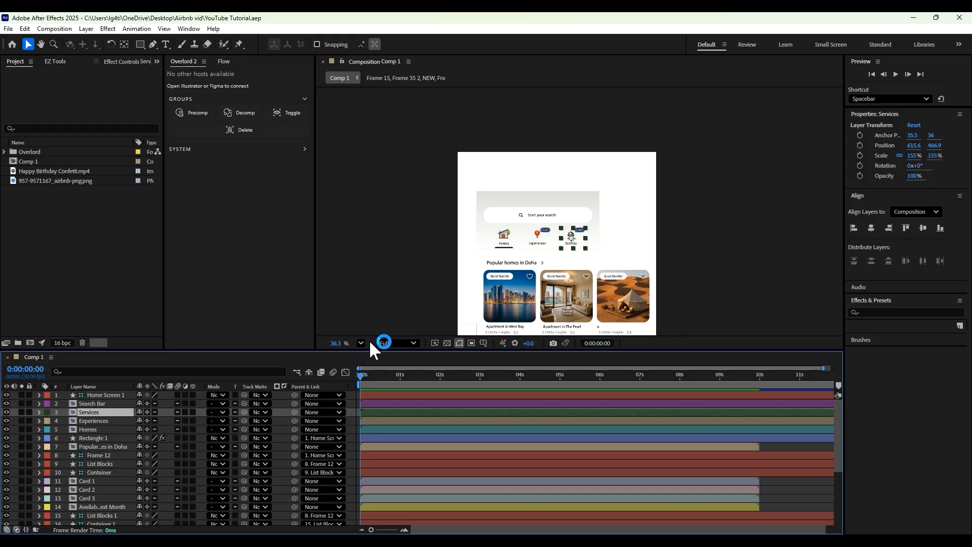
pyautogui.click(361, 343)
pyautogui.click(375, 139)
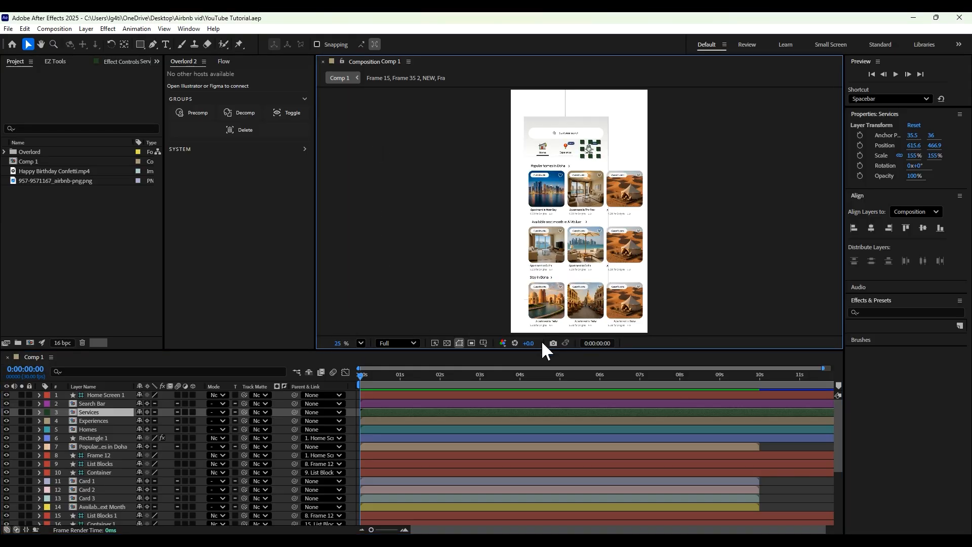
pyautogui.click(531, 181)
pyautogui.scroll(-1, 60, 460)
pyautogui.click(96, 456)
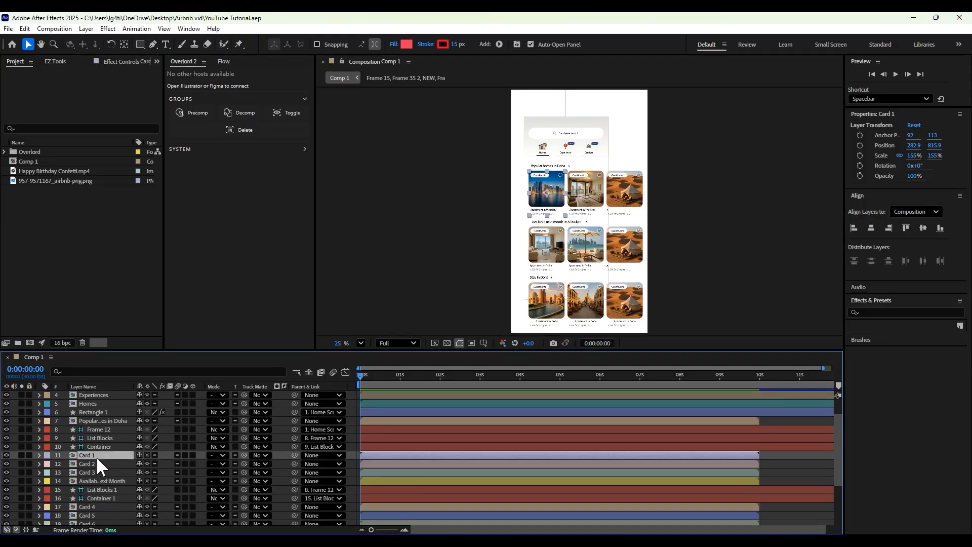
pyautogui.doubleClick(96, 455)
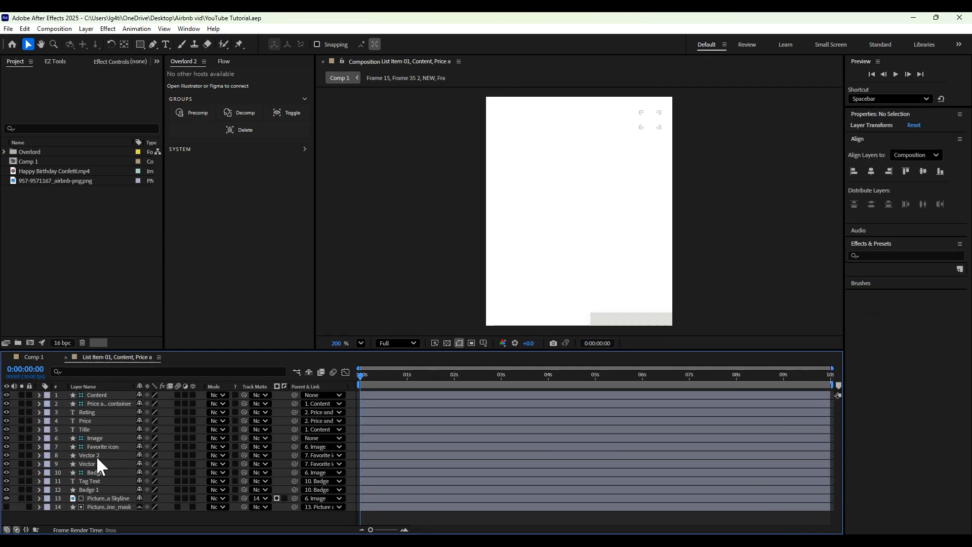
pyautogui.click(62, 357)
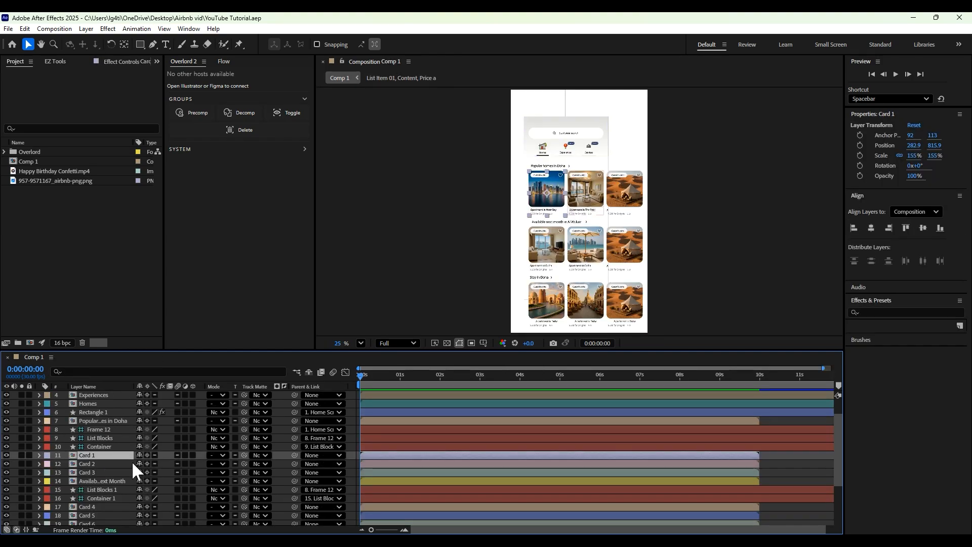
# - Look through the remaining layers of Comp 1 and check the extent of the Card 9 layer
pyautogui.scroll(-3, 120, 457)
pyautogui.click(102, 502)
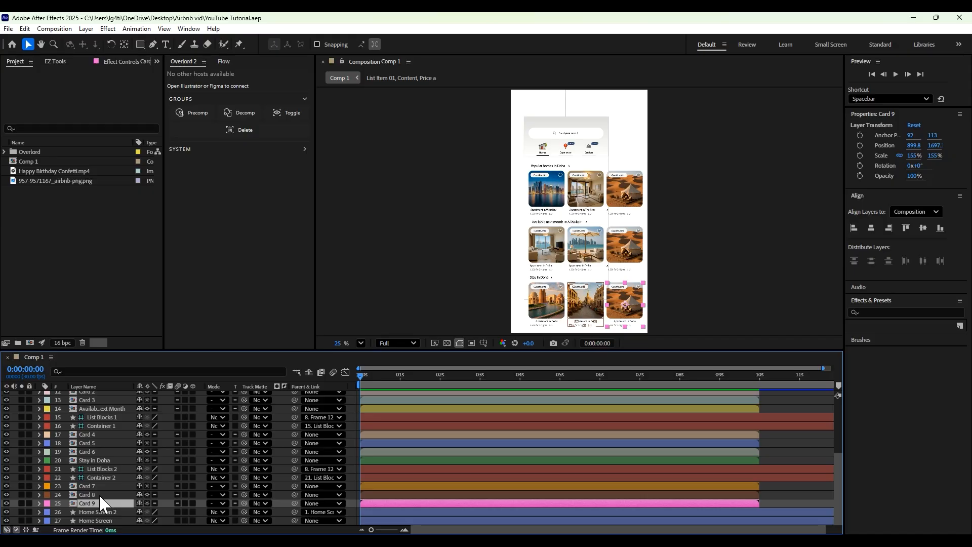
pyautogui.scroll(4, 98, 494)
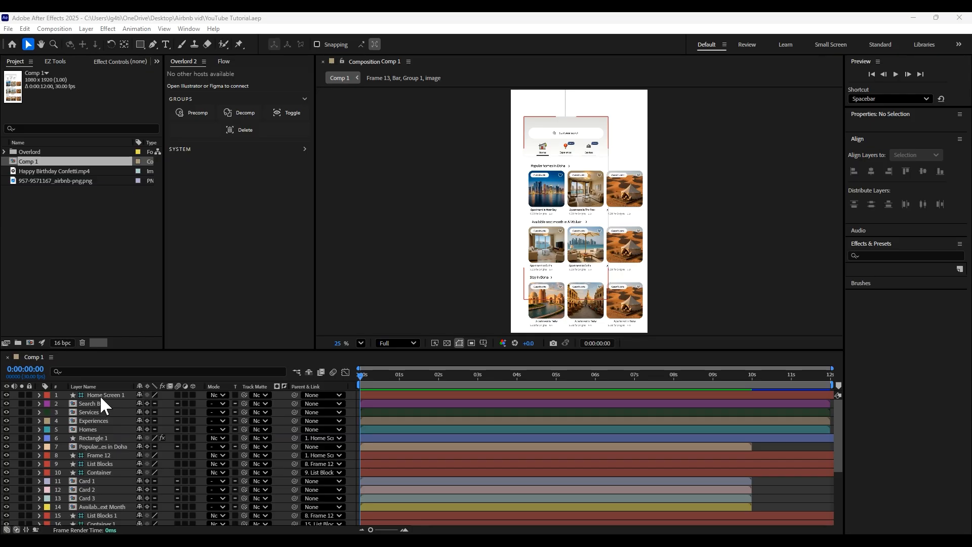
# - Hide all layers of Comp 1 from Home Screen 1 to Home Screen, and leave nothing selected
pyautogui.click(101, 395)
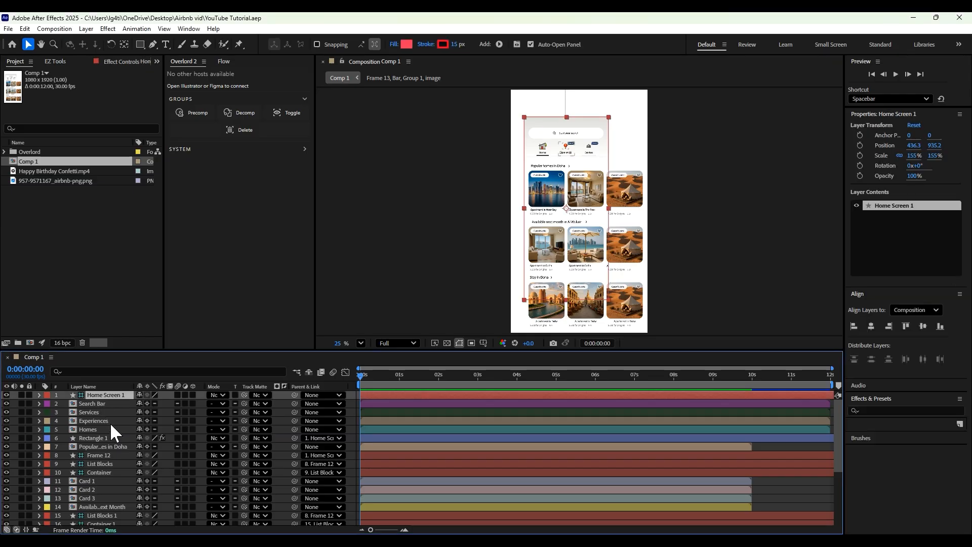
pyautogui.scroll(-4, 110, 423)
pyautogui.keyDown('shift'); pyautogui.click(105, 519); pyautogui.keyUp('shift')
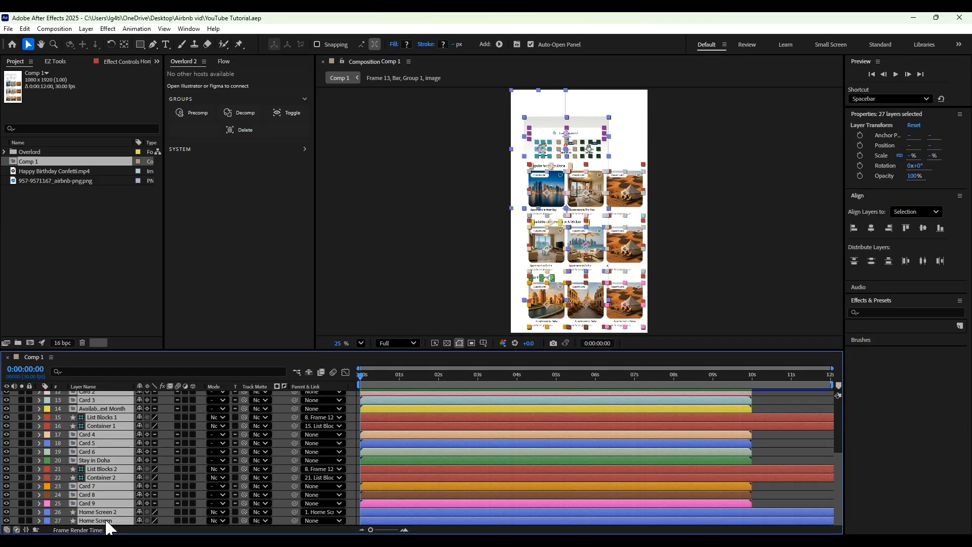
pyautogui.scroll(4, 105, 518)
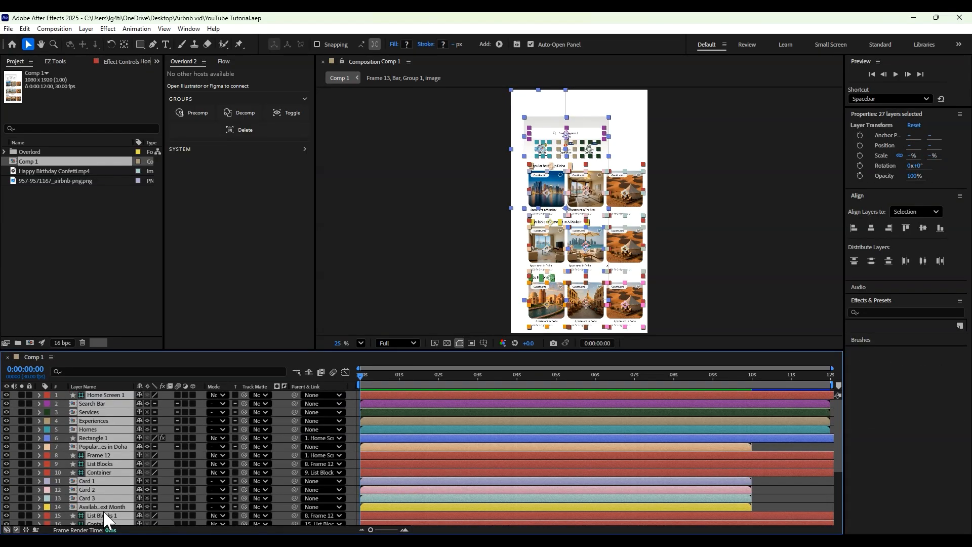
pyautogui.click(6, 394)
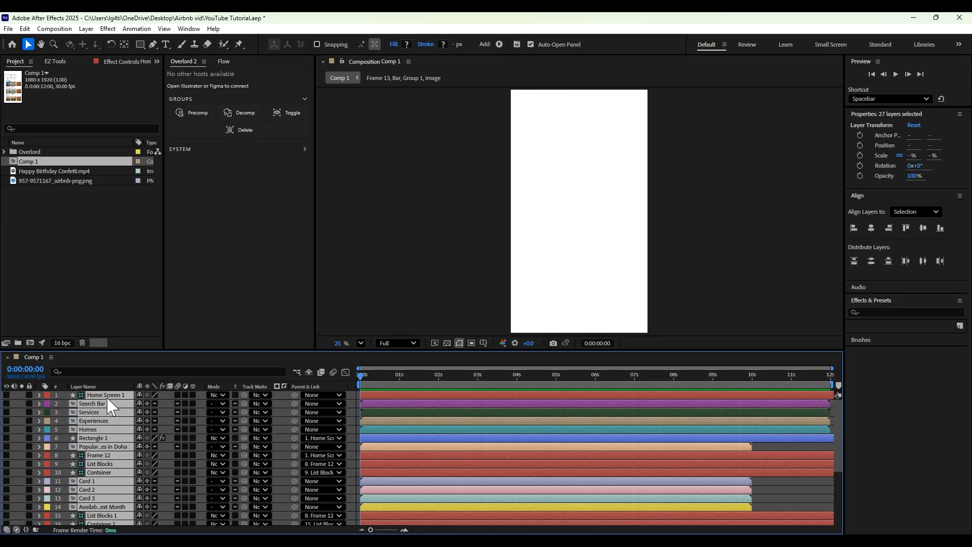
pyautogui.press('F2')
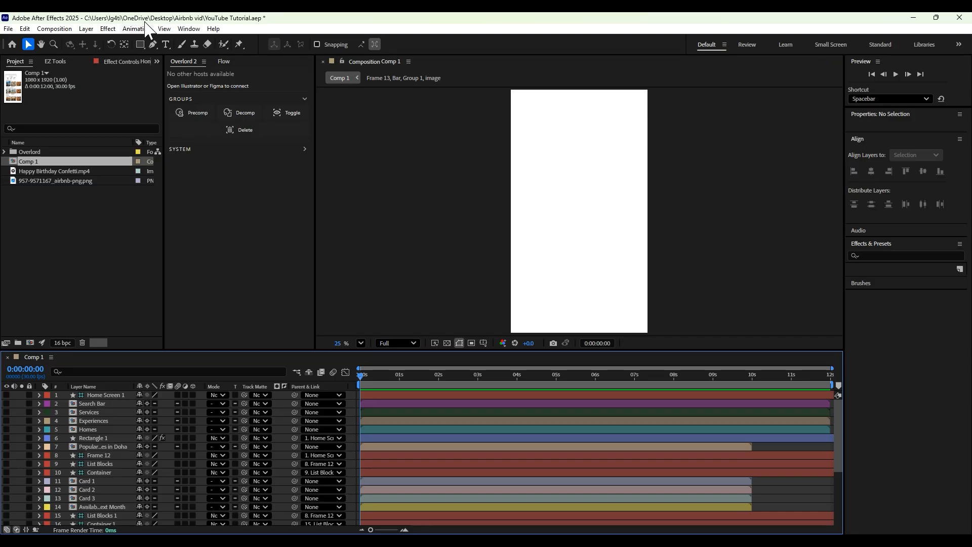
# - Draw a rounded square of about 592 px in Comp 1 as a new shape layer and scale it to 103%
pyautogui.moveTo(141, 41); pyautogui.dragTo(177, 55)
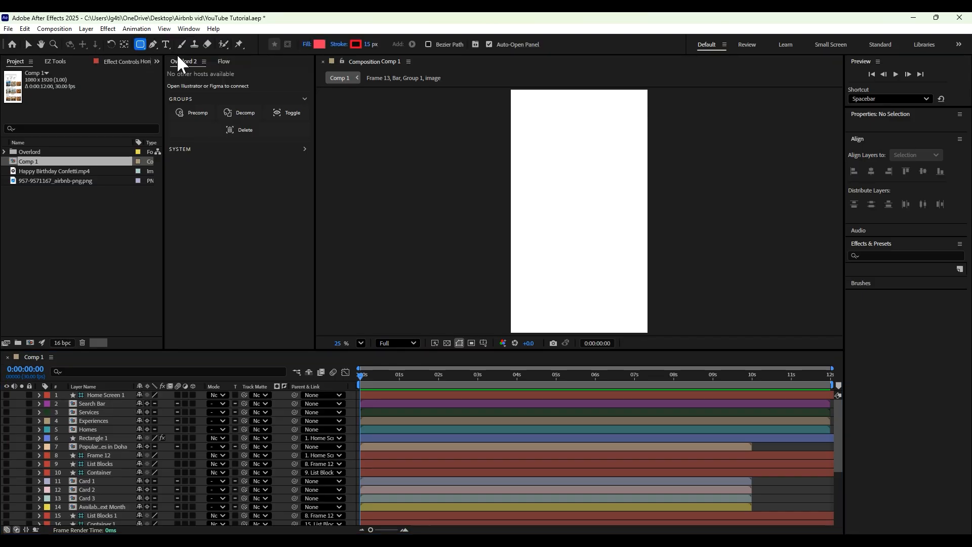
pyautogui.moveTo(544, 171); pyautogui.dragTo(587, 251)
pyautogui.press('v')
pyautogui.press('s')
pyautogui.moveTo(153, 403)
pyautogui.mouseDown()
pyautogui.moveTo(168, 408)
pyautogui.moveTo(157, 407)
pyautogui.mouseUp()
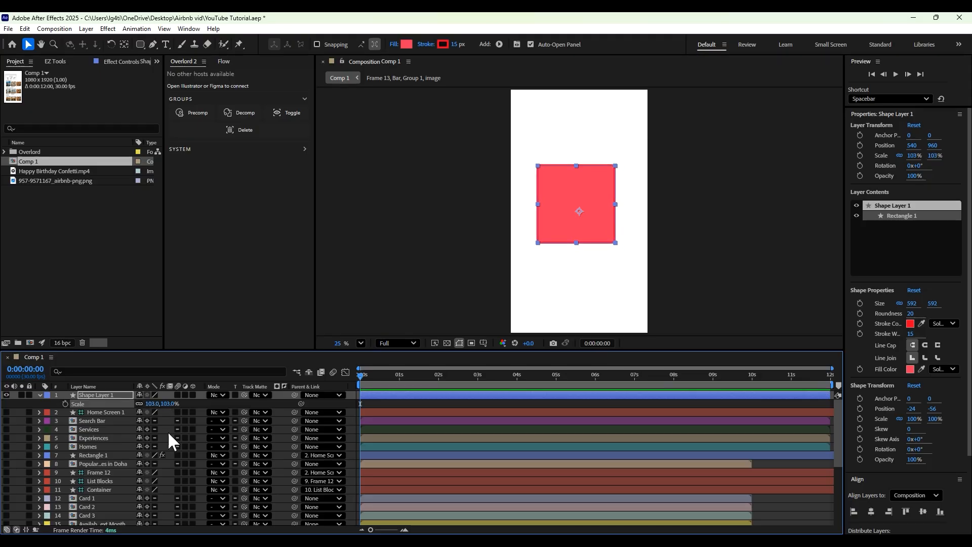
# - Centre the square horizontally and vertically in the composition and set its corner roundness to 80
pyautogui.click(871, 511)
pyautogui.click(923, 511)
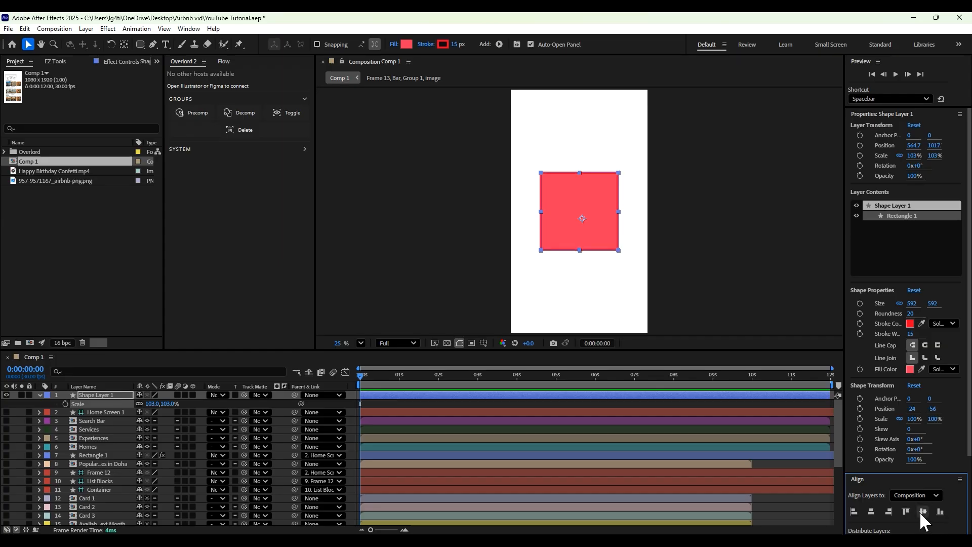
pyautogui.moveTo(911, 314); pyautogui.dragTo(964, 317)
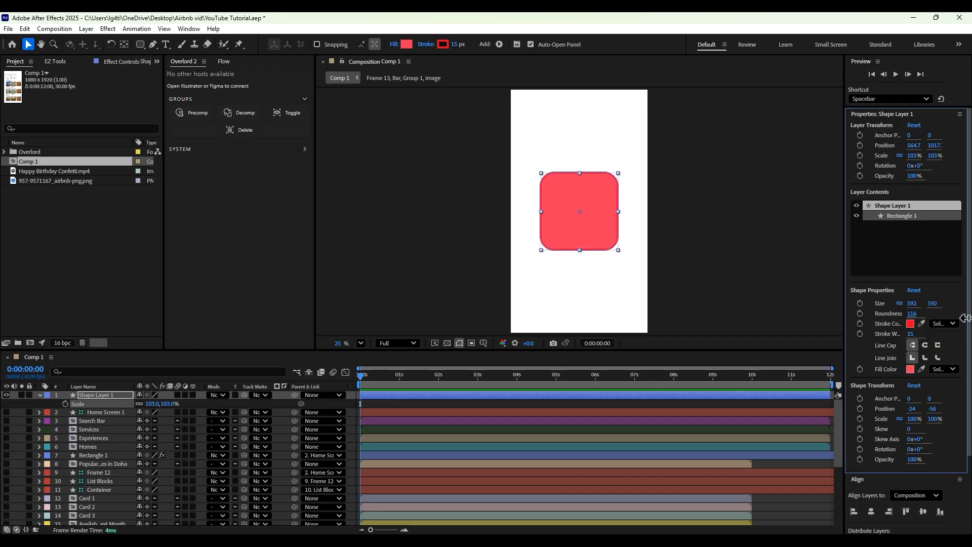
pyautogui.click(696, 218)
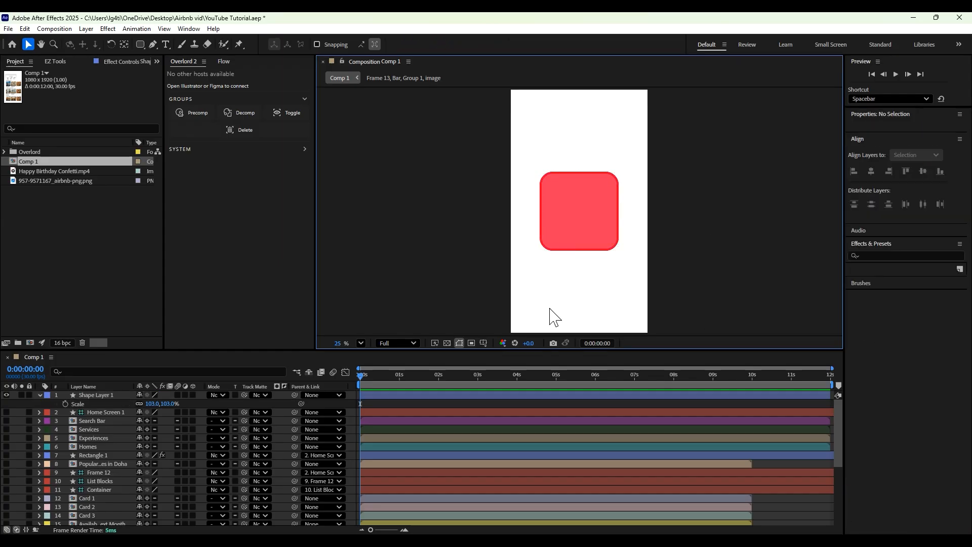
pyautogui.click(95, 395)
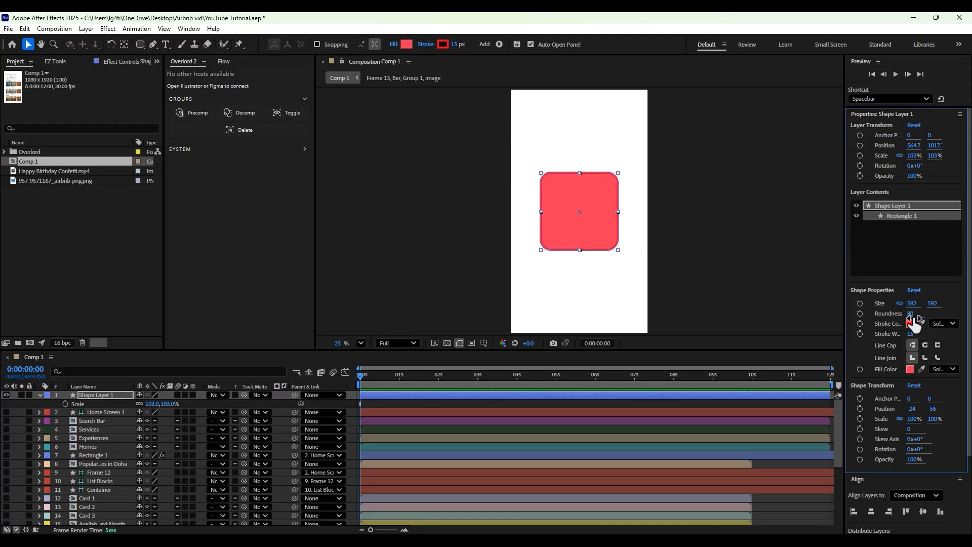
pyautogui.click(791, 241)
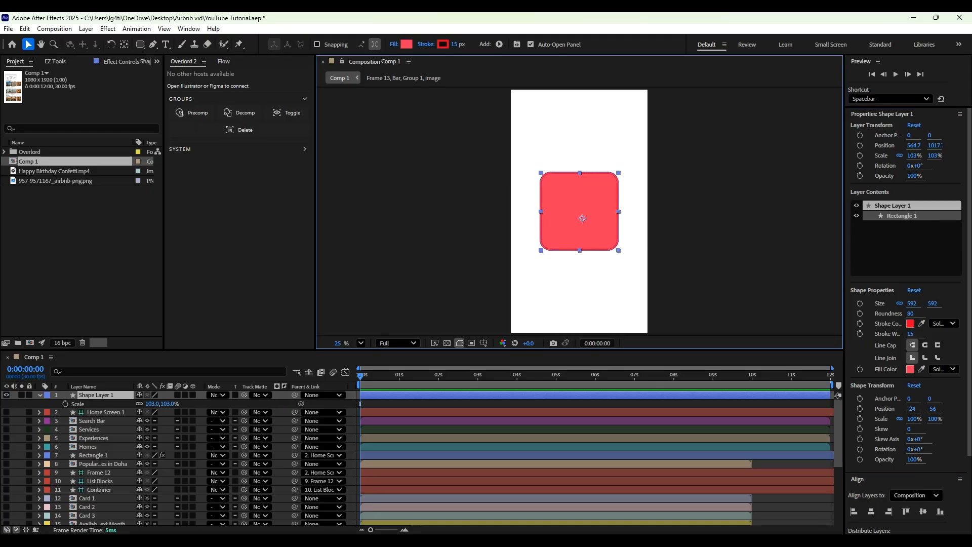
# - Import Screenshot 2025-10-04 122746.png from the Airbnb vid folder and show it enlarged in a viewer beside the composition
pyautogui.click(398, 544)
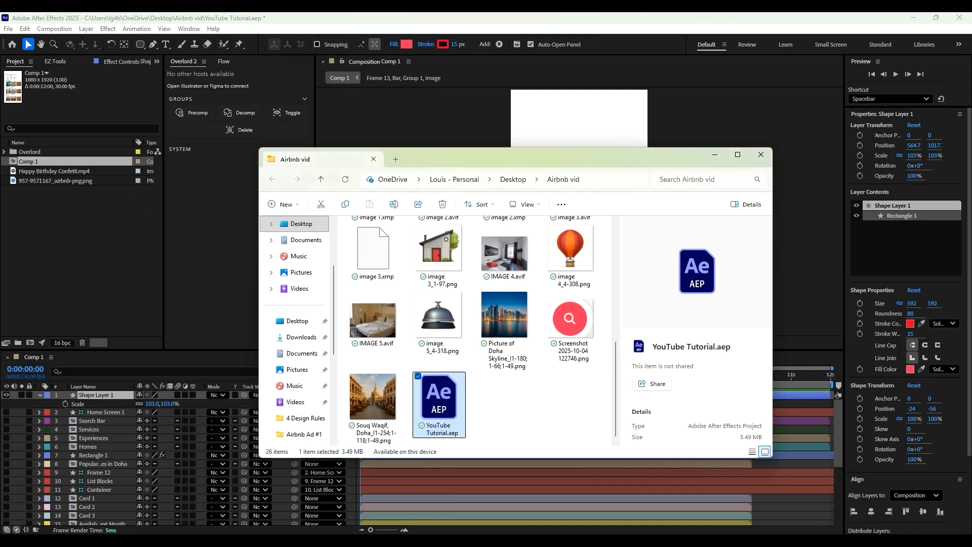
pyautogui.click(574, 329)
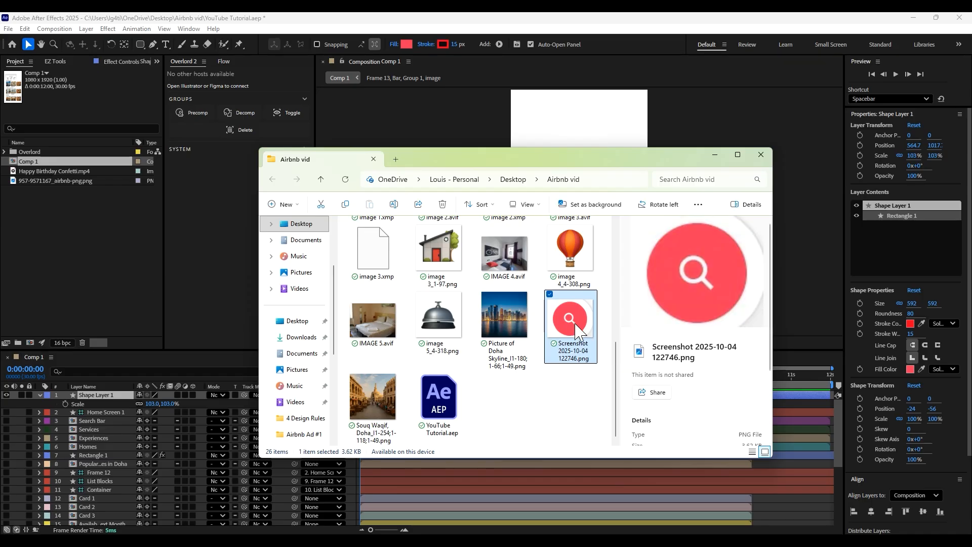
pyautogui.moveTo(561, 331); pyautogui.dragTo(48, 251)
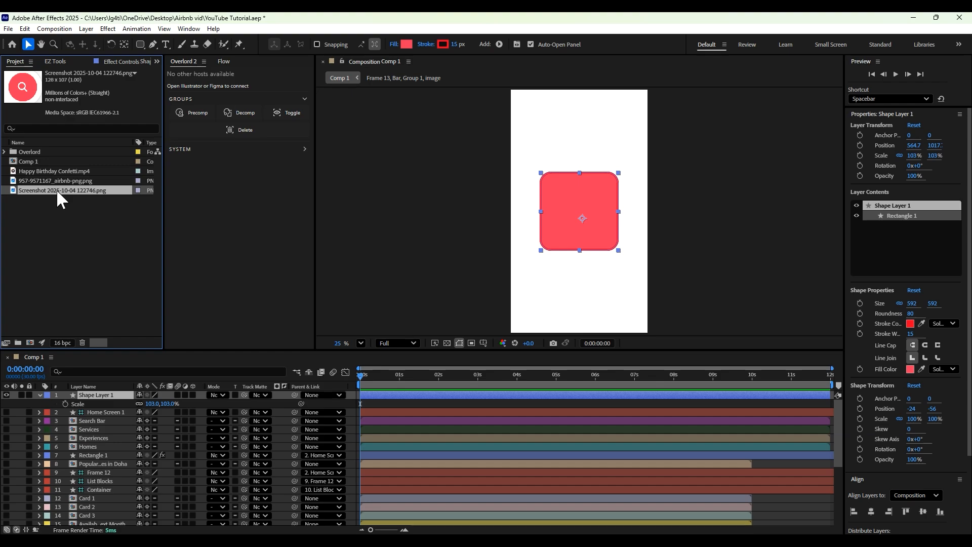
pyautogui.doubleClick(56, 190)
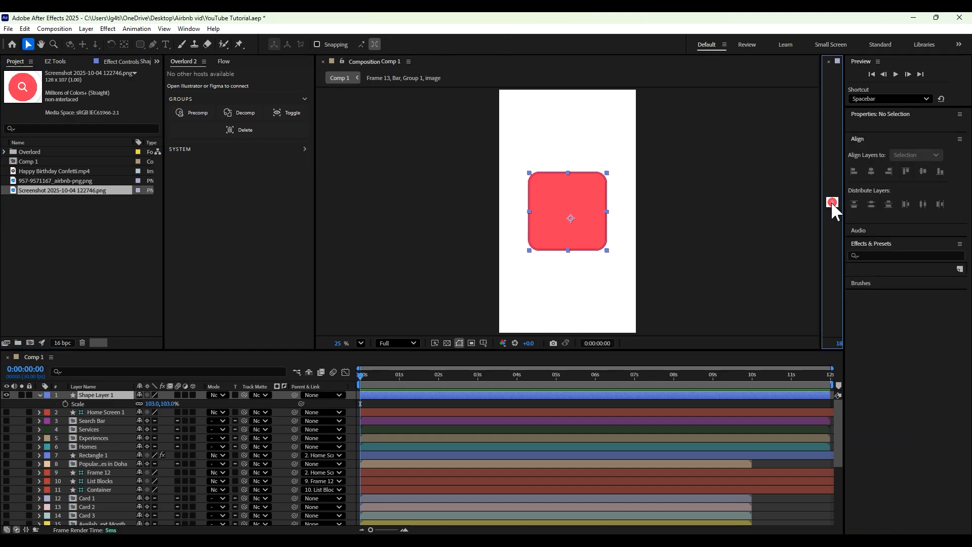
pyautogui.scroll(4, 831, 201)
# - Set the square's fill to the red sampled from the circle in the imported screenshot
pyautogui.click(107, 394)
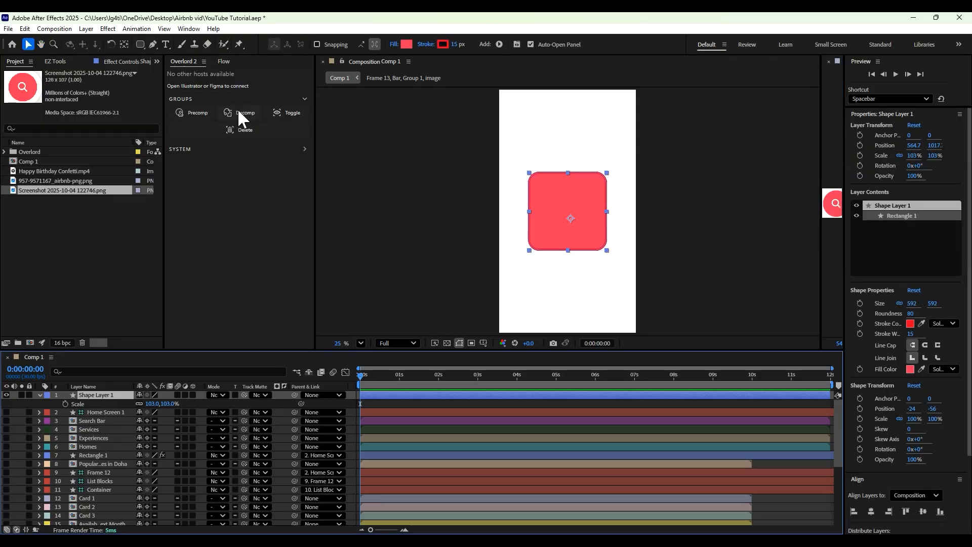
pyautogui.click(407, 44)
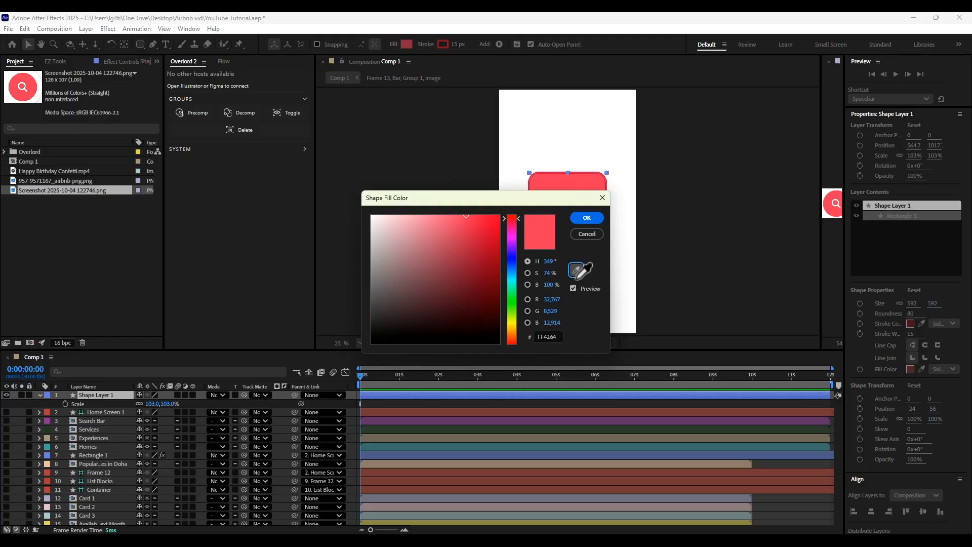
pyautogui.click(577, 270)
pyautogui.click(831, 203)
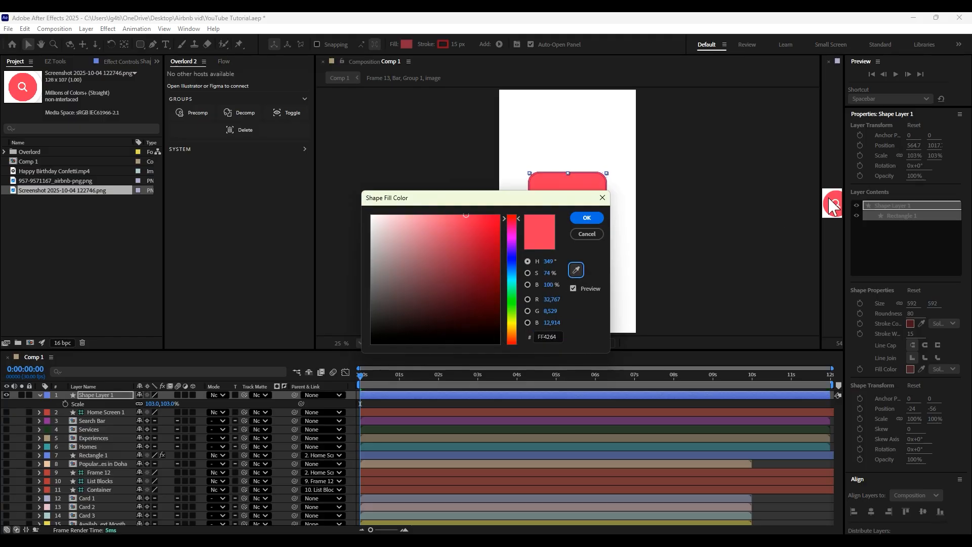
pyautogui.click(587, 217)
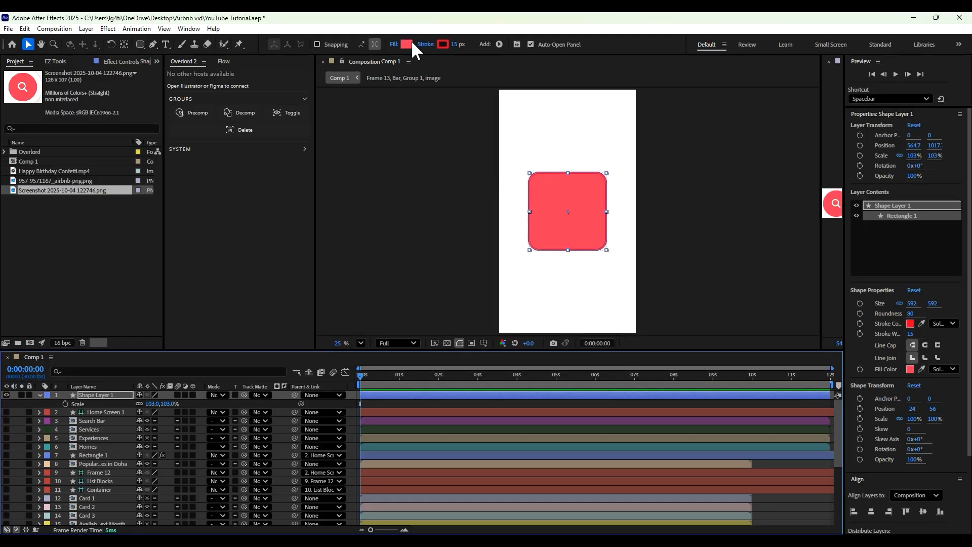
# - Remove the stroke from the square by setting its stroke type to None
pyautogui.click(426, 45)
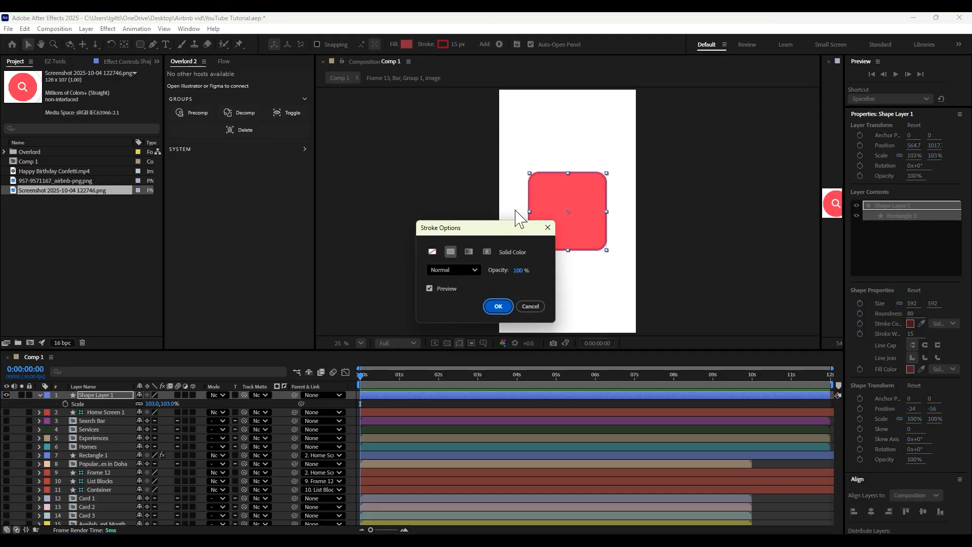
pyautogui.click(431, 251)
pyautogui.click(498, 305)
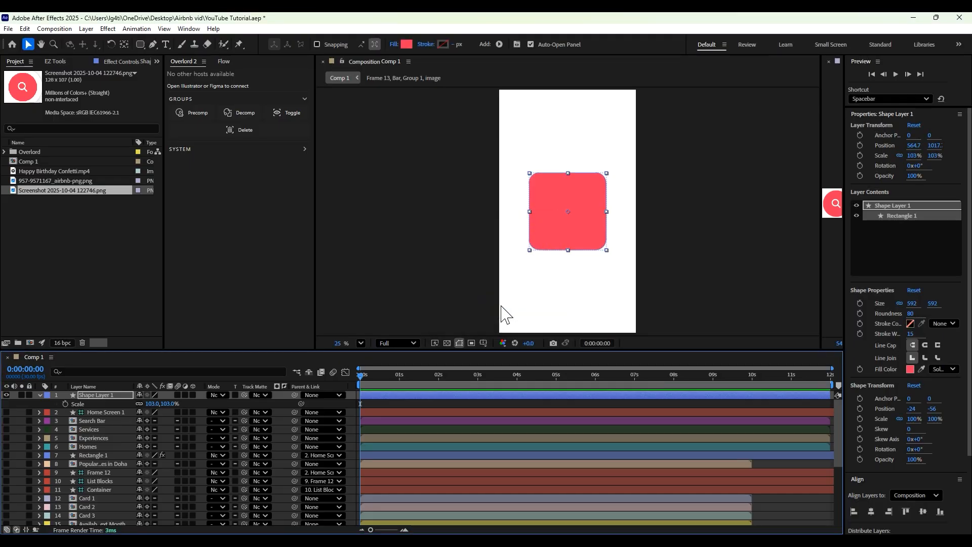
# - Add a Bevel and Emboss layer style to the square with size 47 and soften 14
pyautogui.rightClick(97, 396)
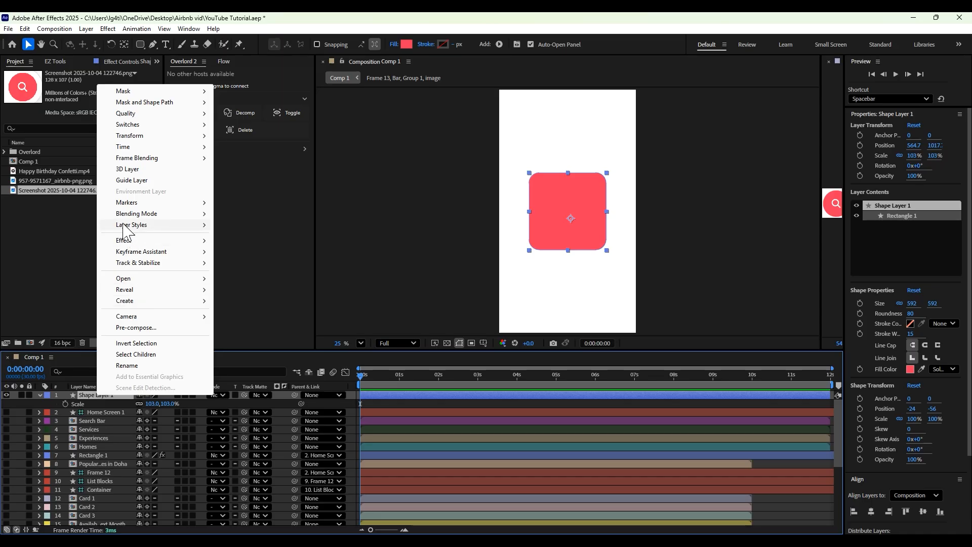
pyautogui.moveTo(141, 225)
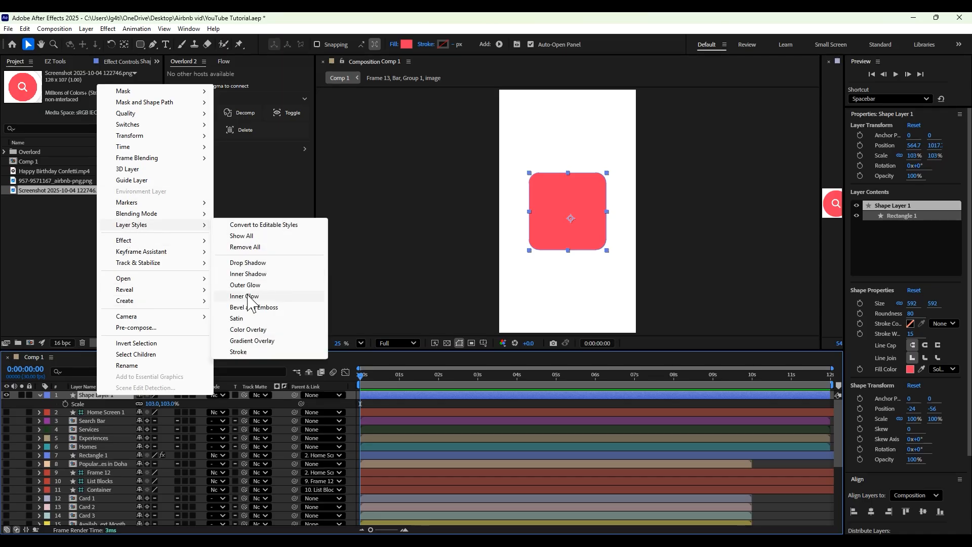
pyautogui.click(248, 307)
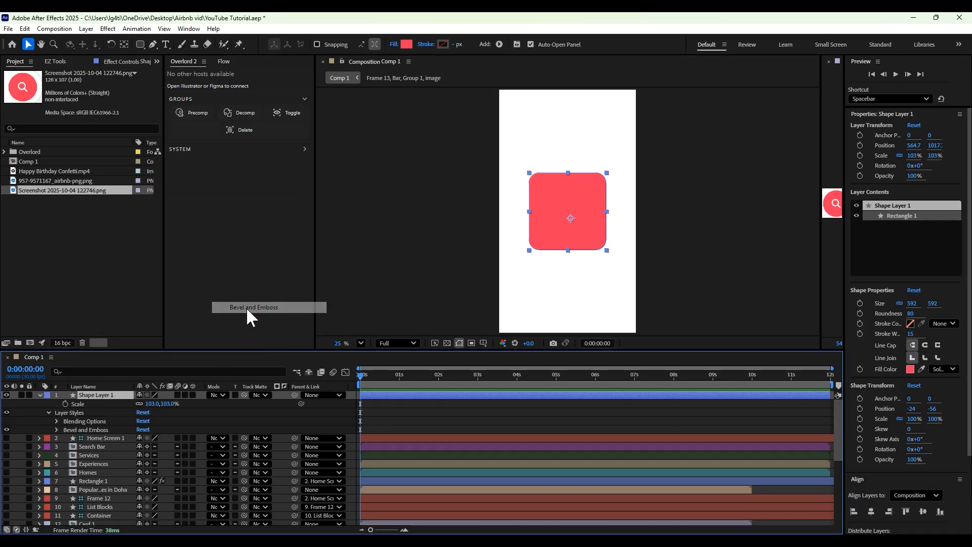
pyautogui.click(56, 429)
pyautogui.scroll(-2, 66, 433)
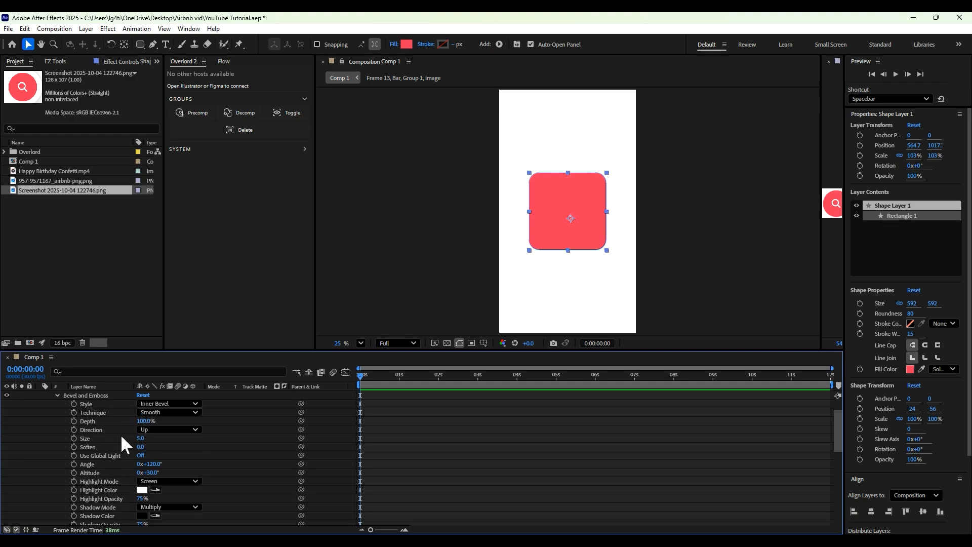
pyautogui.moveTo(141, 439); pyautogui.dragTo(163, 442)
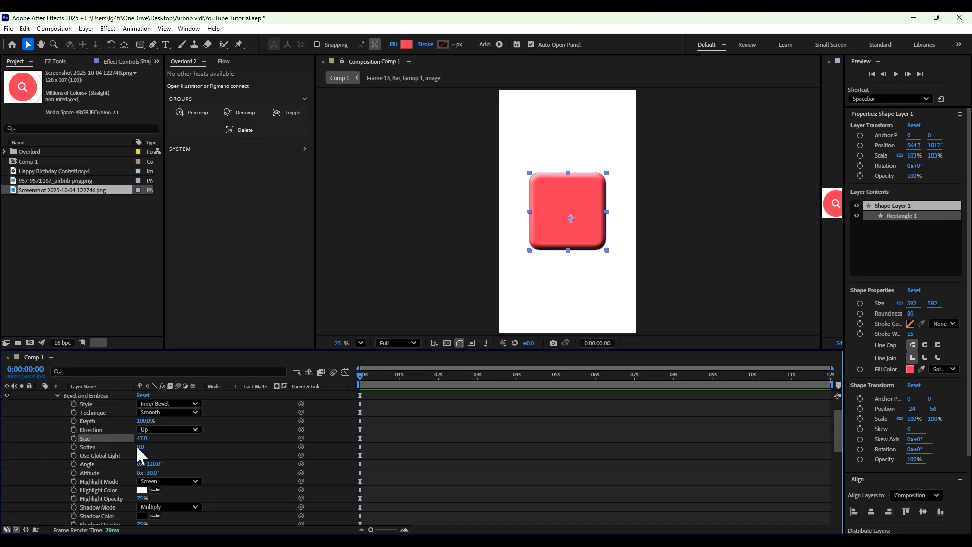
pyautogui.moveTo(139, 448); pyautogui.dragTo(222, 453)
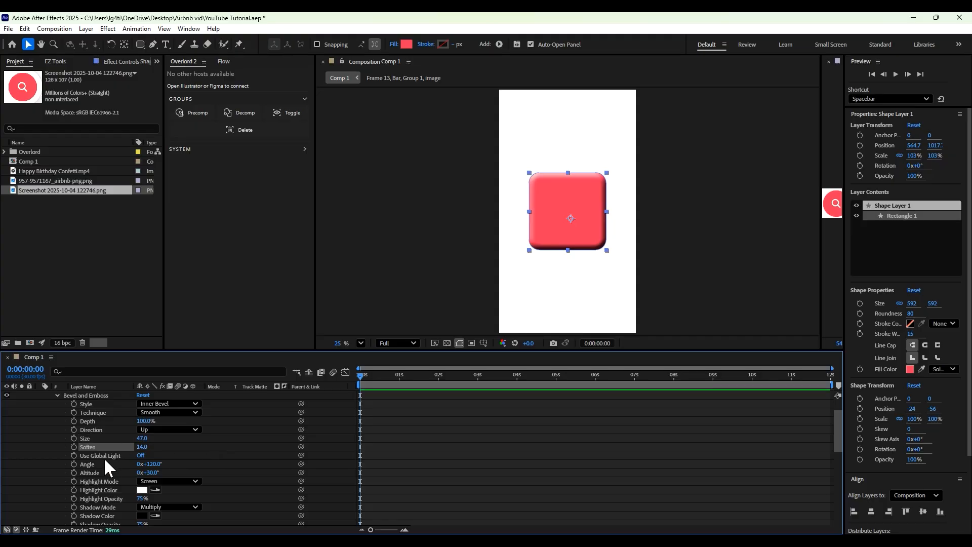
# - Set the Bevel and Emboss highlight opacity and shadow opacity to 50%
pyautogui.scroll(-3, 109, 465)
pyautogui.click(144, 449)
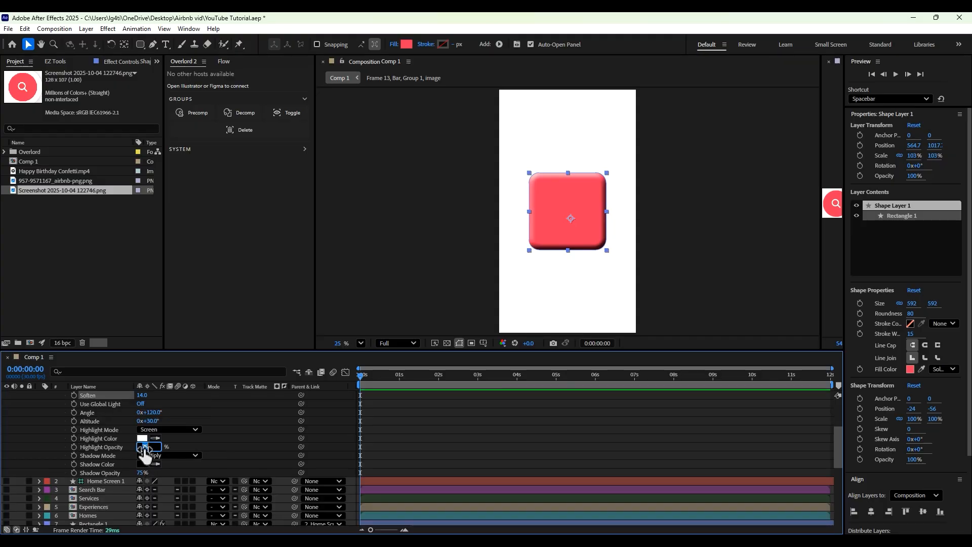
pyautogui.write('50')
pyautogui.press('Return')
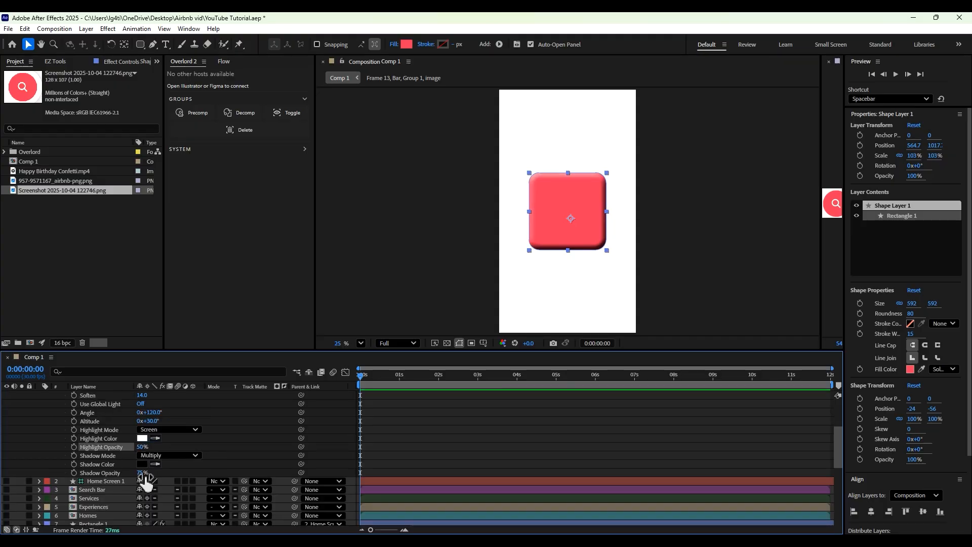
pyautogui.click(142, 472)
pyautogui.write('50')
pyautogui.press('Return')
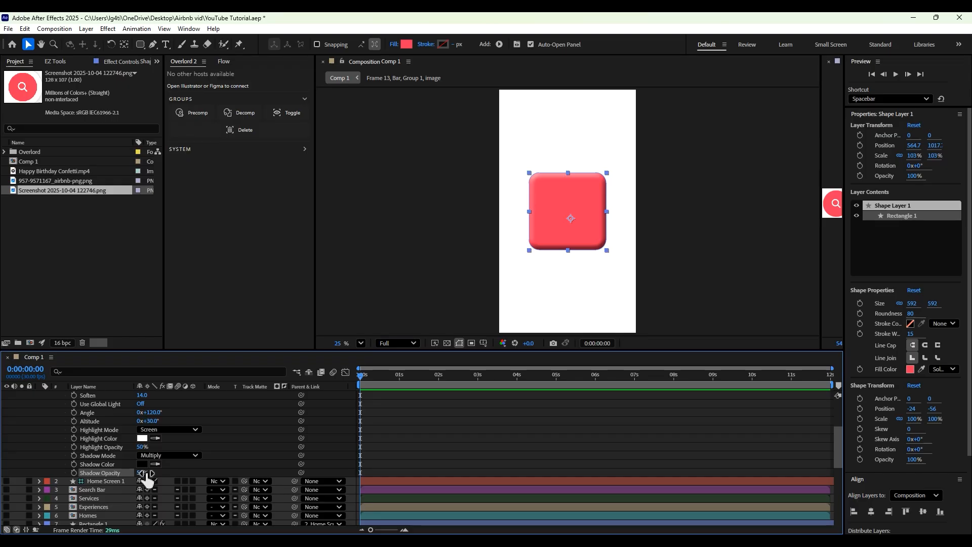
# - Set the Bevel and Emboss shadow opacity and highlight opacity to 25%
pyautogui.click(144, 473)
pyautogui.write('25')
pyautogui.press('Return')
pyautogui.click(144, 447)
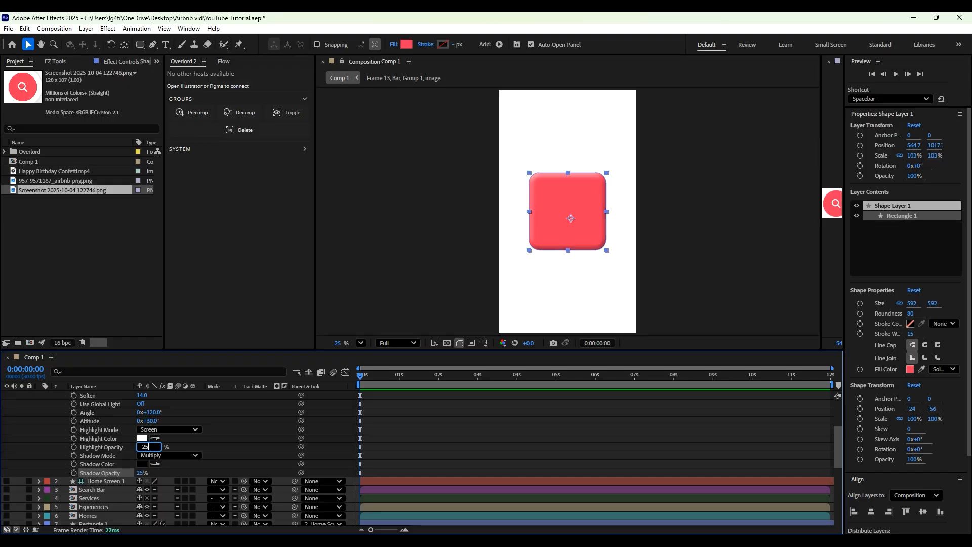
pyautogui.write('25')
pyautogui.press('Return')
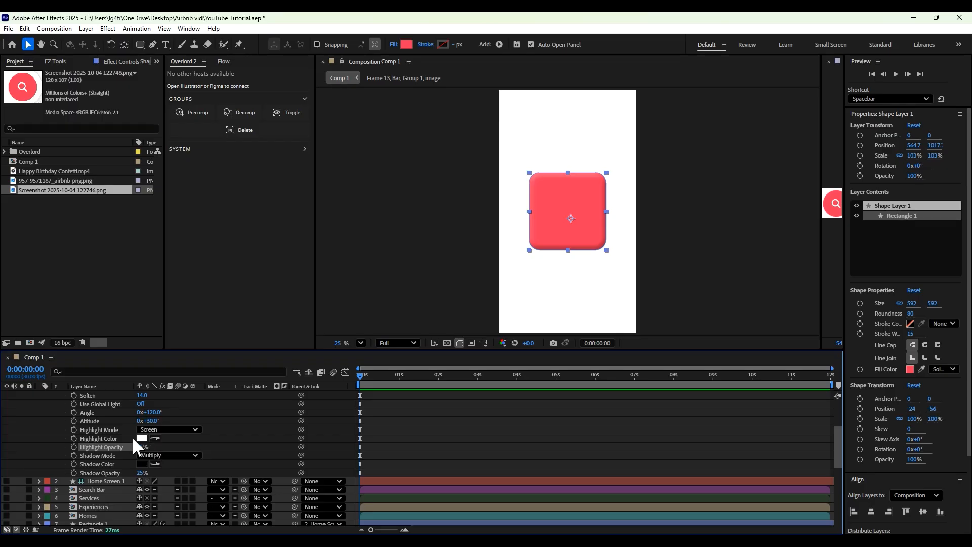
# - Add the airbnb PNG image above the square's layer in Comp 1 and rename the new layer Logo
pyautogui.scroll(3, 79, 422)
pyautogui.click(40, 395)
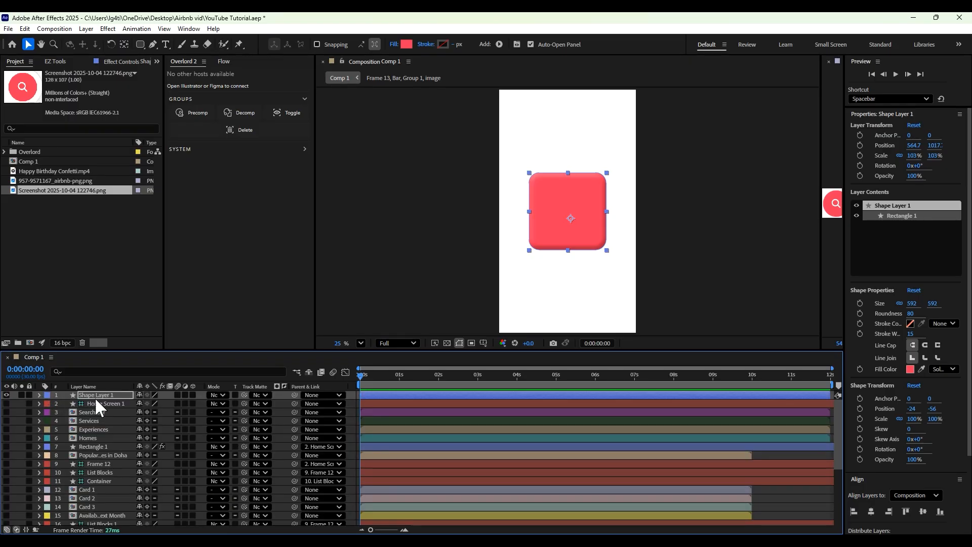
pyautogui.moveTo(48, 179); pyautogui.dragTo(108, 393)
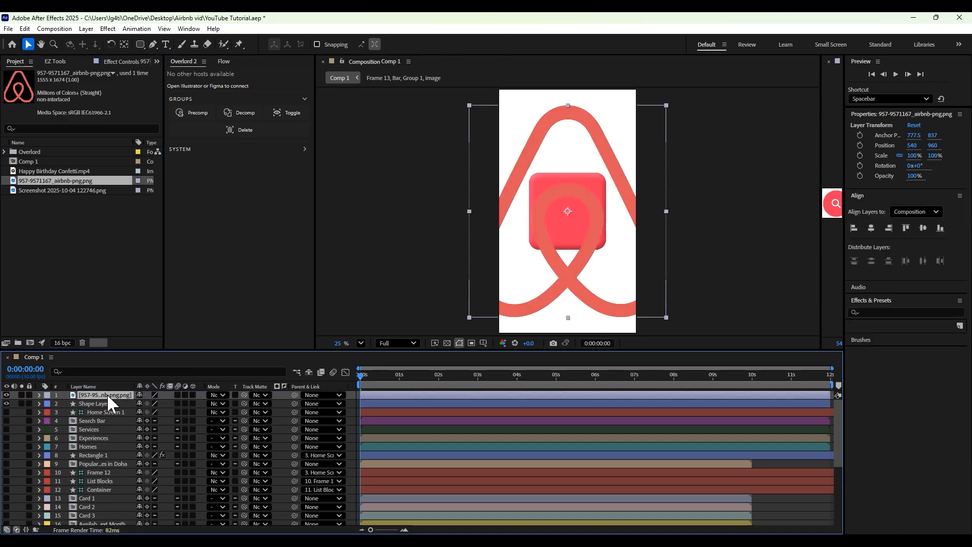
pyautogui.rightClick(107, 393)
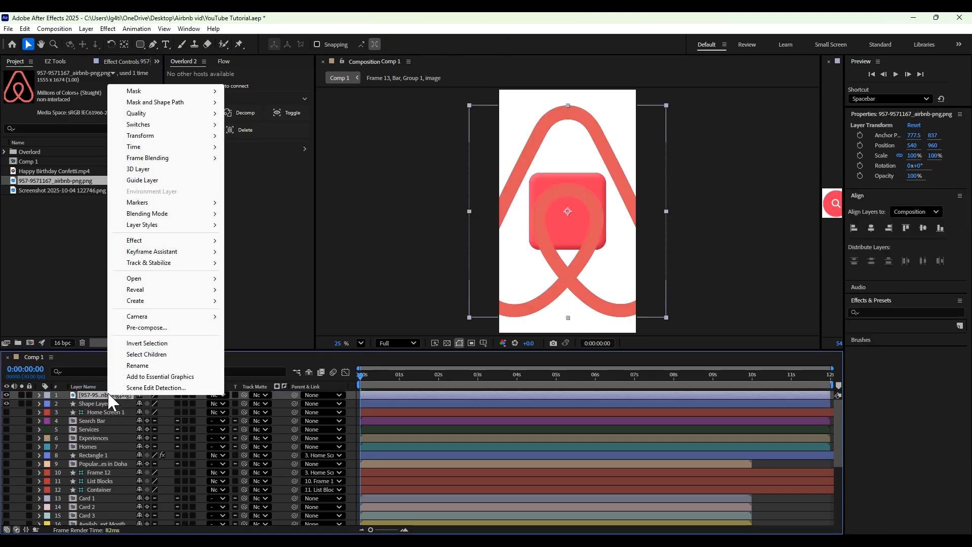
pyautogui.click(144, 365)
pyautogui.write('Logo')
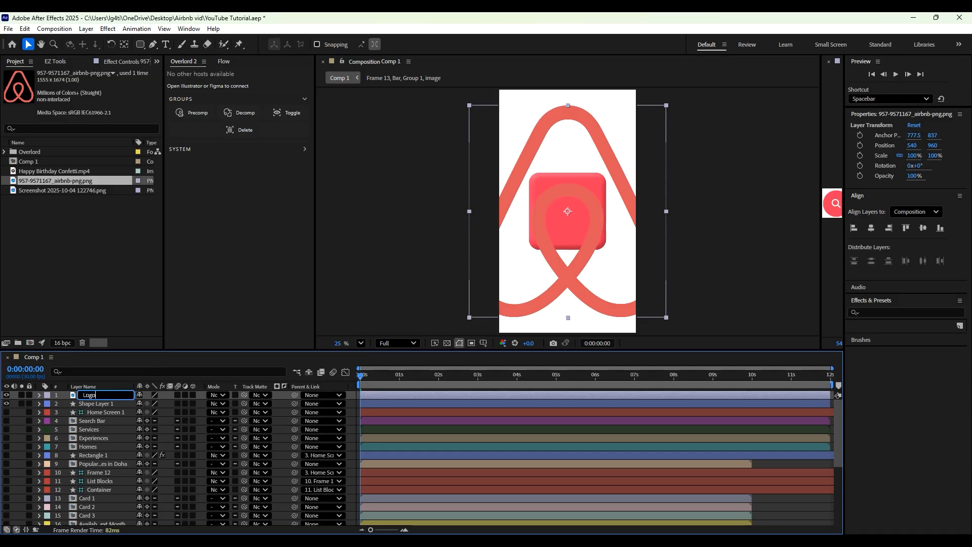
pyautogui.press('Return')
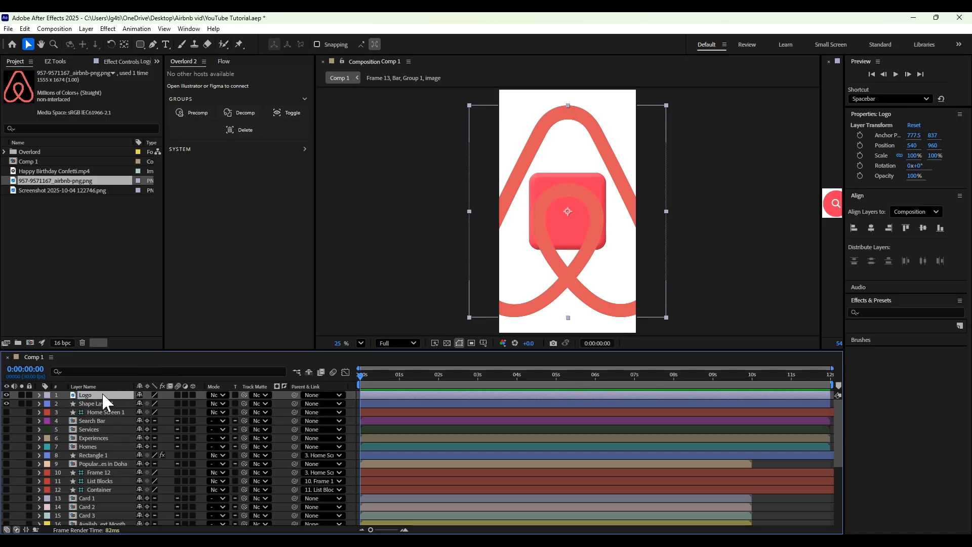
# - Apply a Fill effect to the Logo layer and set its color to white, FFFFFF
pyautogui.hotkey('ctrl', 'space')
pyautogui.write('f')
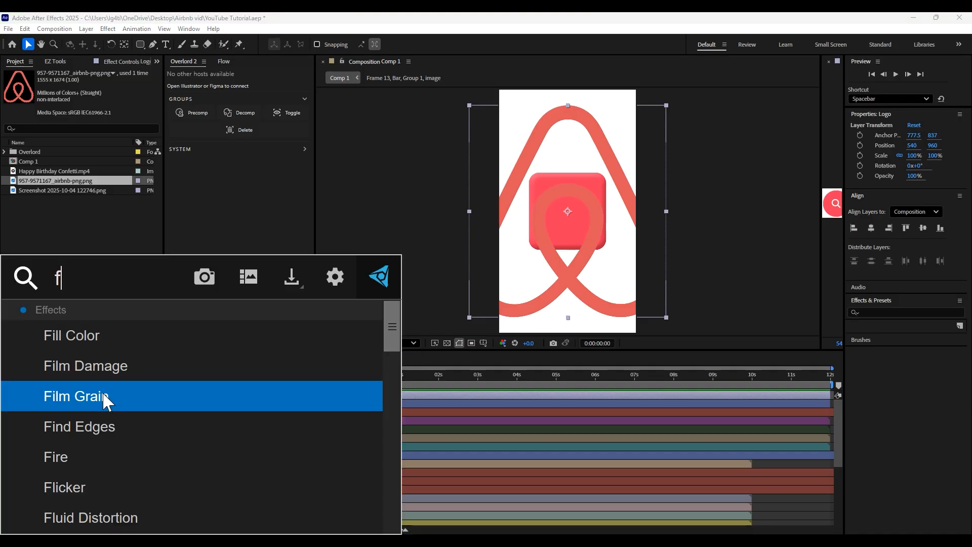
pyautogui.write('ill')
pyautogui.click(106, 365)
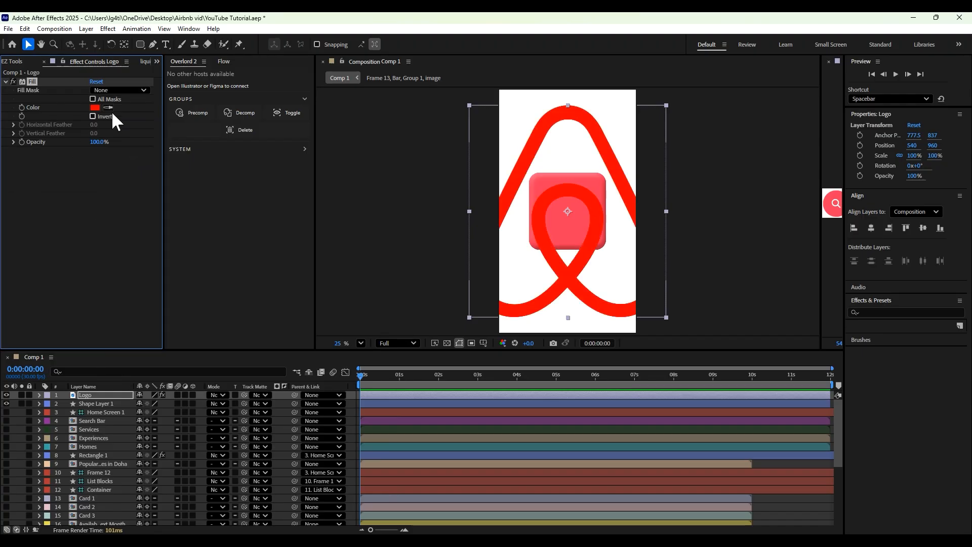
pyautogui.click(94, 107)
pyautogui.write('ffffff')
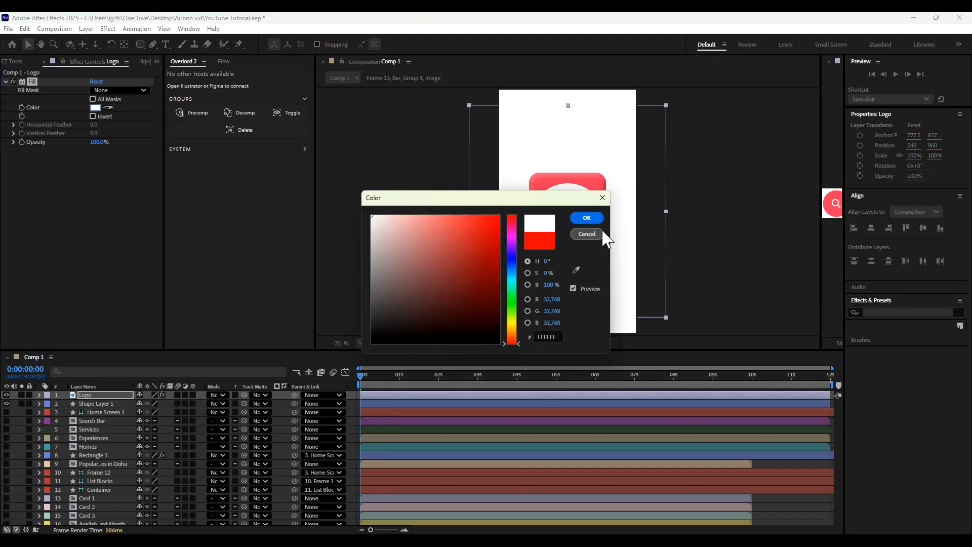
pyautogui.click(588, 218)
# - Scale the Logo layer to 25% and align it to the horizontal center of the composition
pyautogui.press('s')
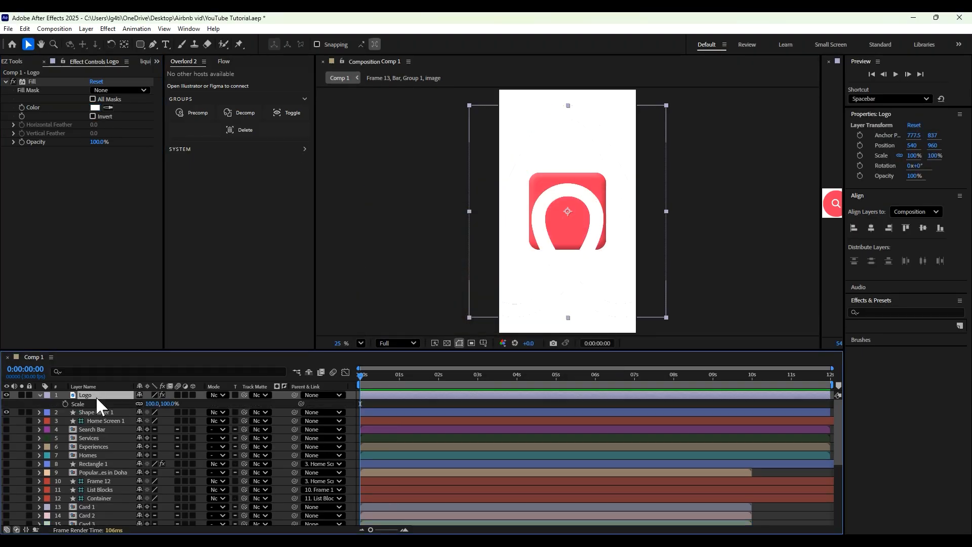
pyautogui.click(154, 403)
pyautogui.write('50')
pyautogui.press('Return')
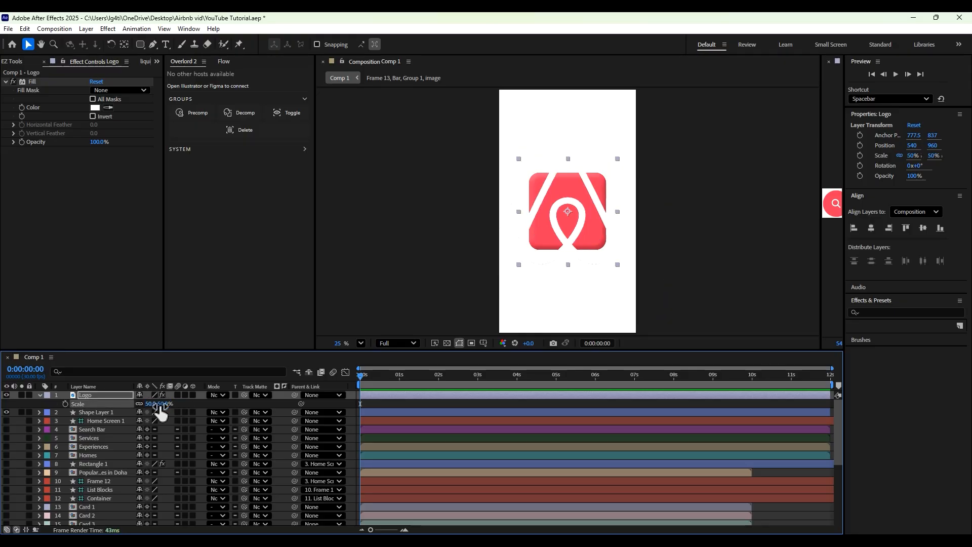
pyautogui.click(154, 404)
pyautogui.write('25')
pyautogui.press('Return')
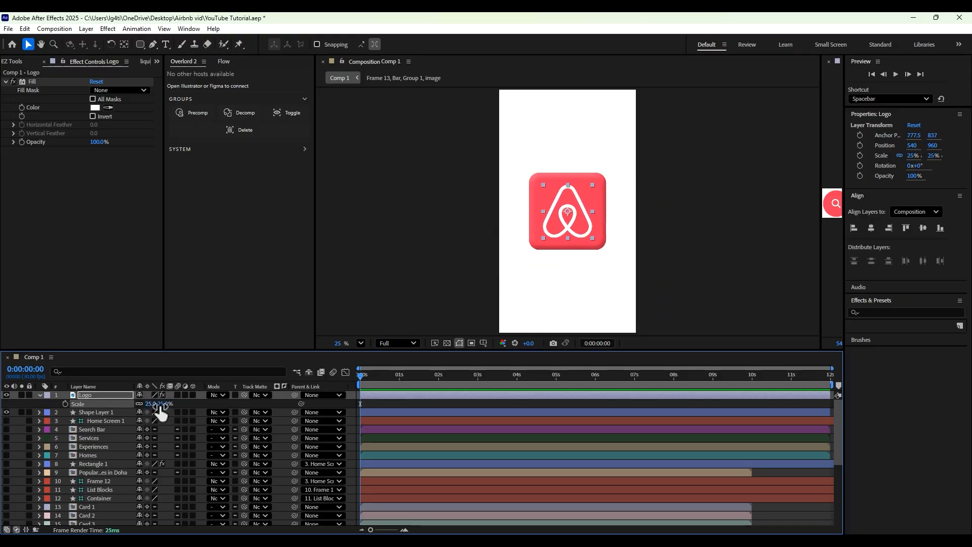
pyautogui.click(870, 228)
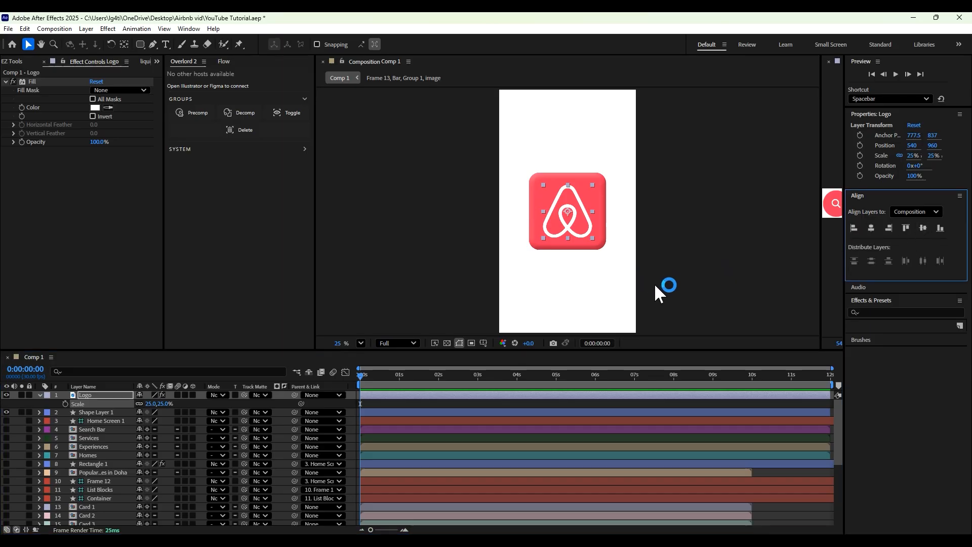
# - Set Shape Layer 1 as the track matte of the Logo layer
pyautogui.click(112, 429)
pyautogui.click(99, 395)
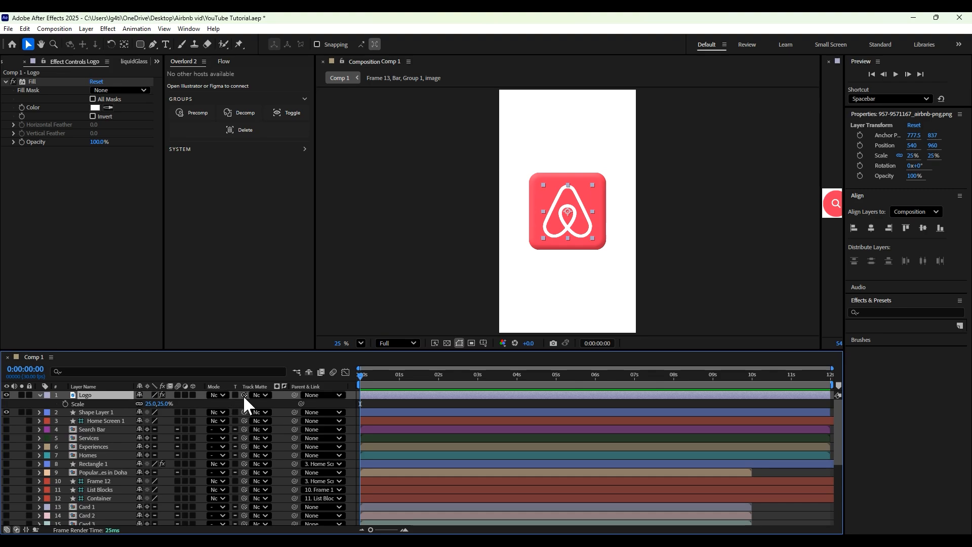
pyautogui.moveTo(244, 395); pyautogui.dragTo(99, 411)
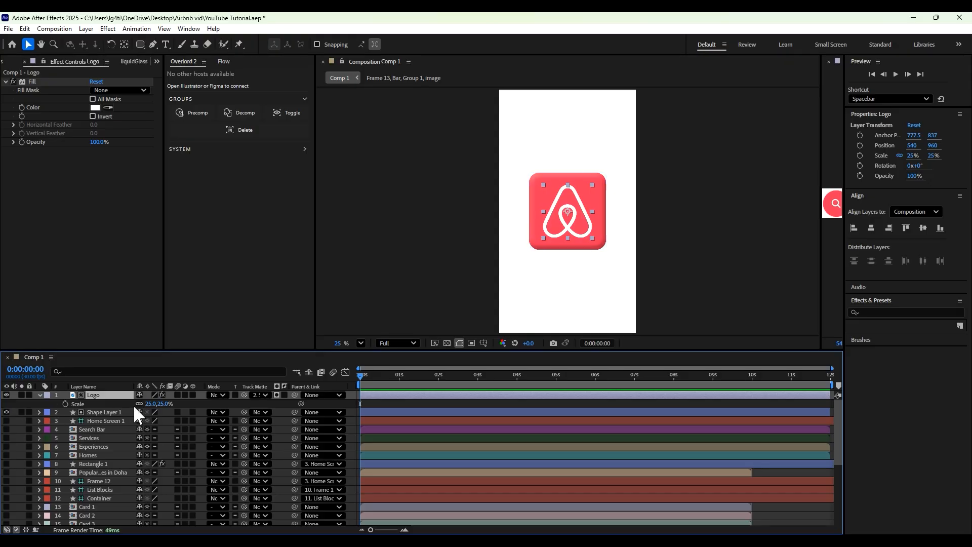
# - Rename Shape Layer 1 to Logo BG
pyautogui.click(110, 412)
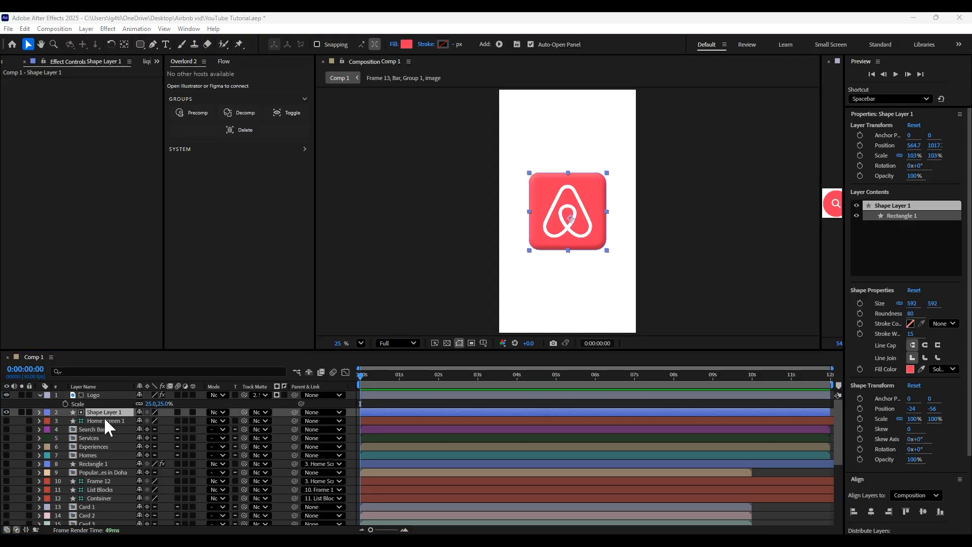
pyautogui.click(107, 421)
pyautogui.click(105, 411)
pyautogui.rightClick(105, 412)
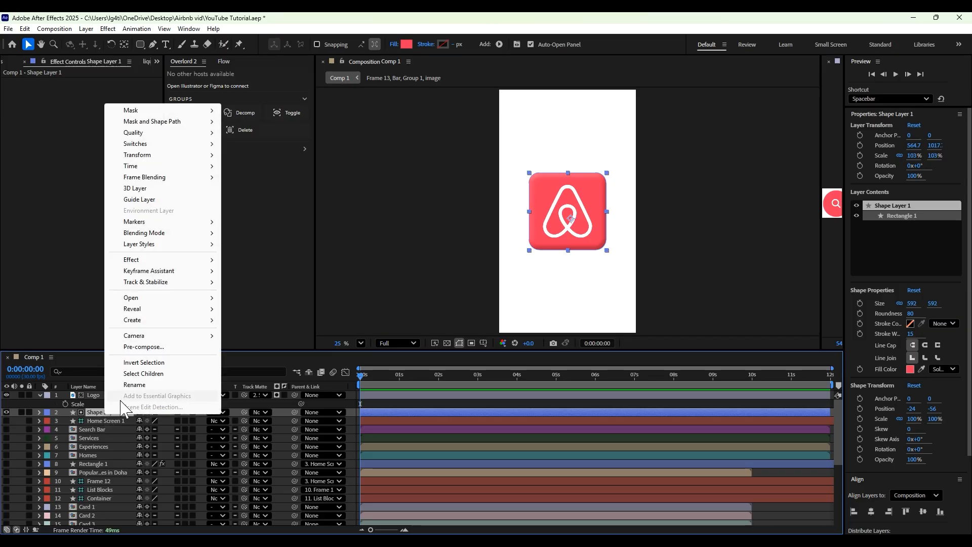
pyautogui.click(135, 386)
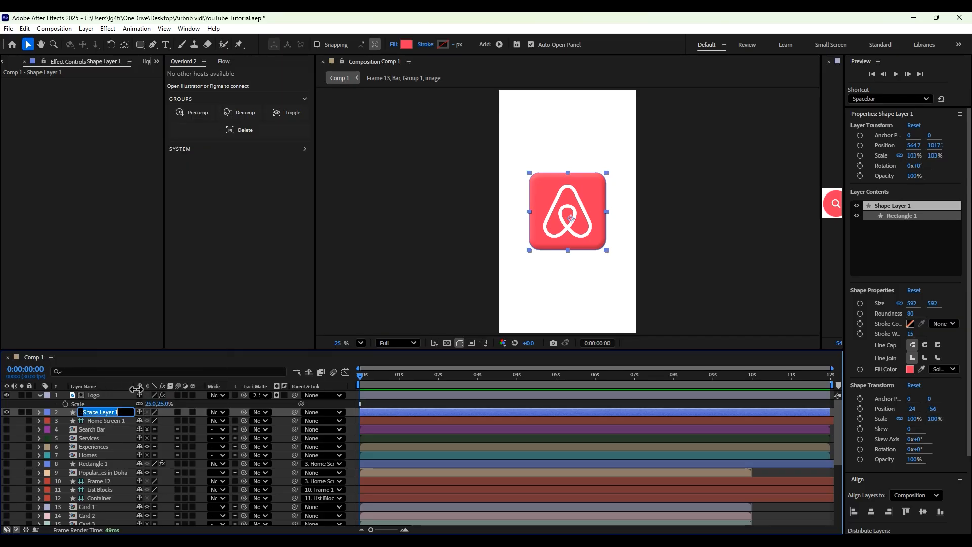
pyautogui.write('Logo BG')
pyautogui.press('Return')
# - Center the Logo BG layer's anchor point and keyframe its rotation at -180° at the start of the composition
pyautogui.press('r')
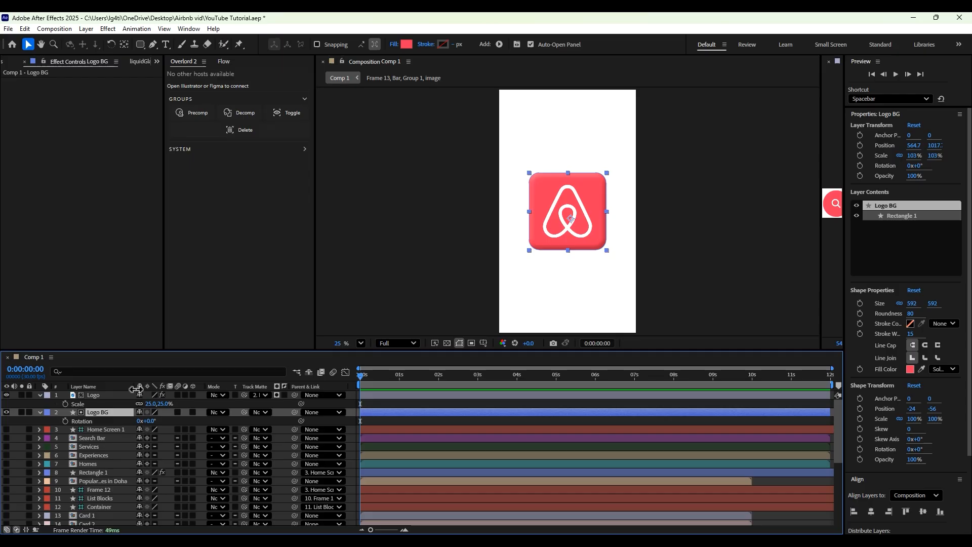
pyautogui.click(65, 420)
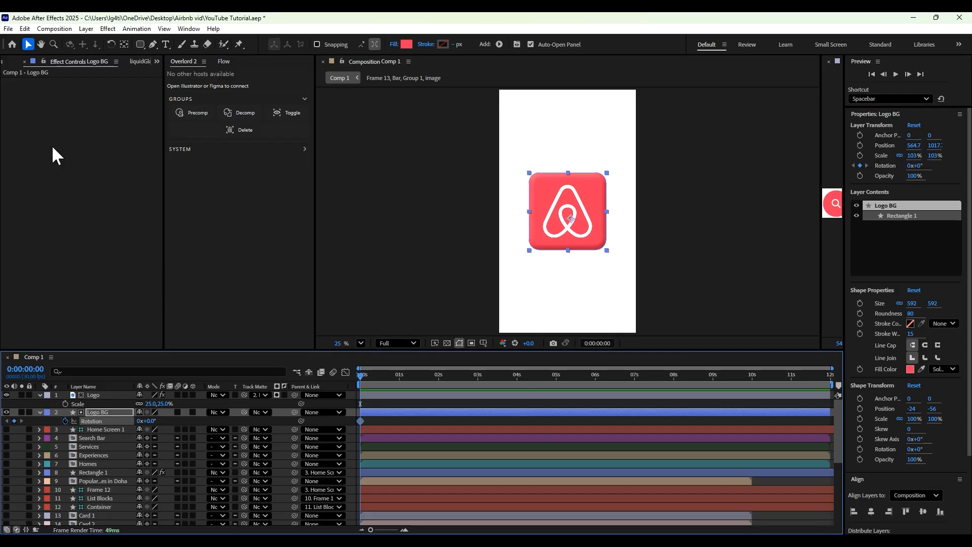
pyautogui.scroll(1, 45, 64)
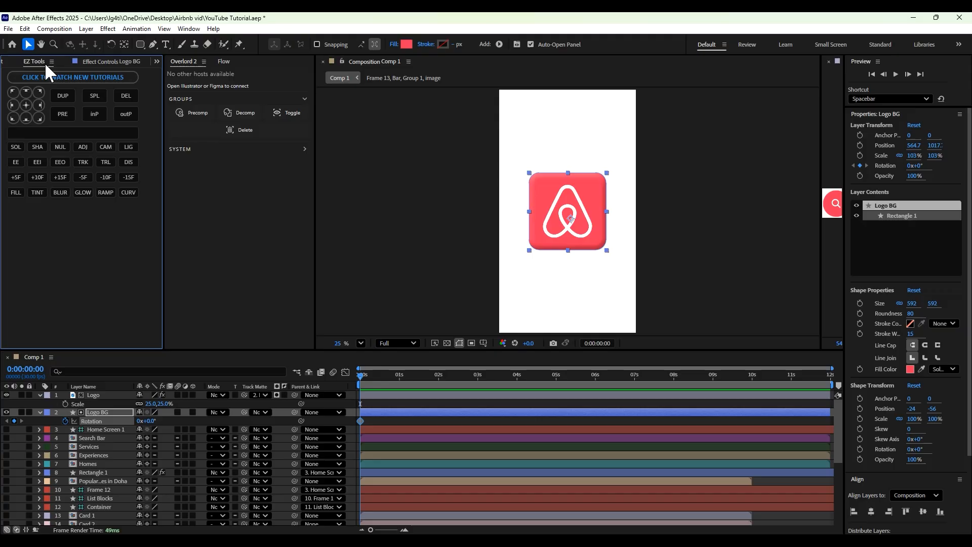
pyautogui.click(24, 104)
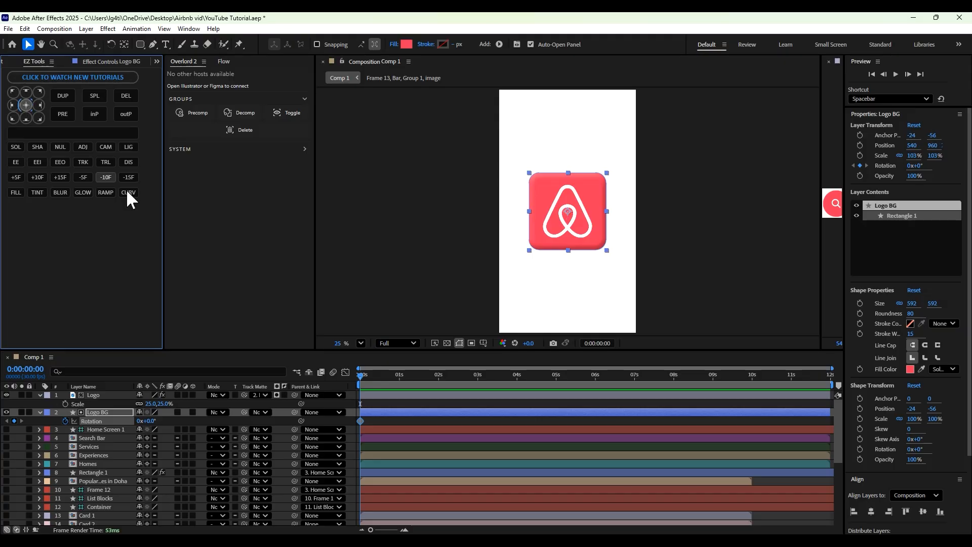
pyautogui.click(152, 421)
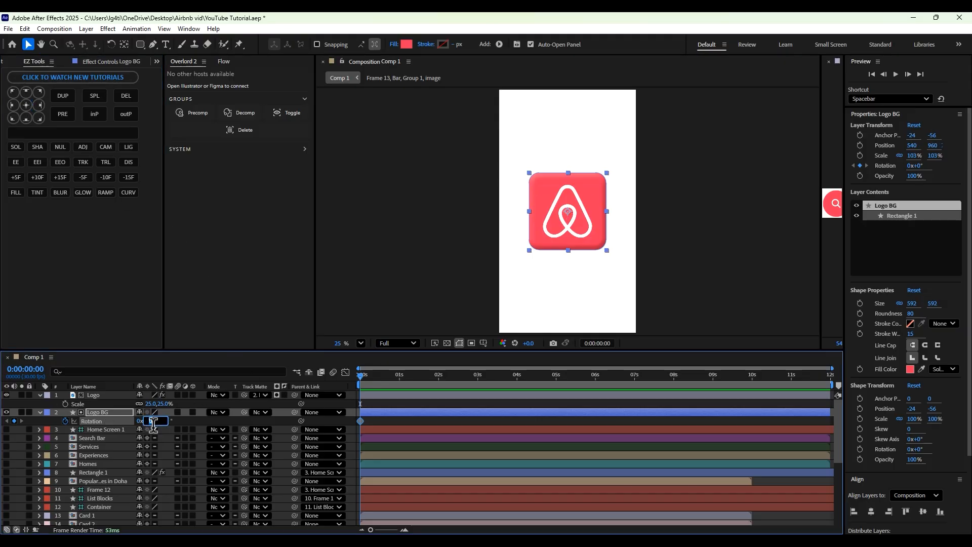
pyautogui.press('Return')
# - Add a 0° rotation keyframe to Logo BG at 0:00:00:21 and preview the spin from the start
pyautogui.moveTo(360, 378); pyautogui.dragTo(387, 376)
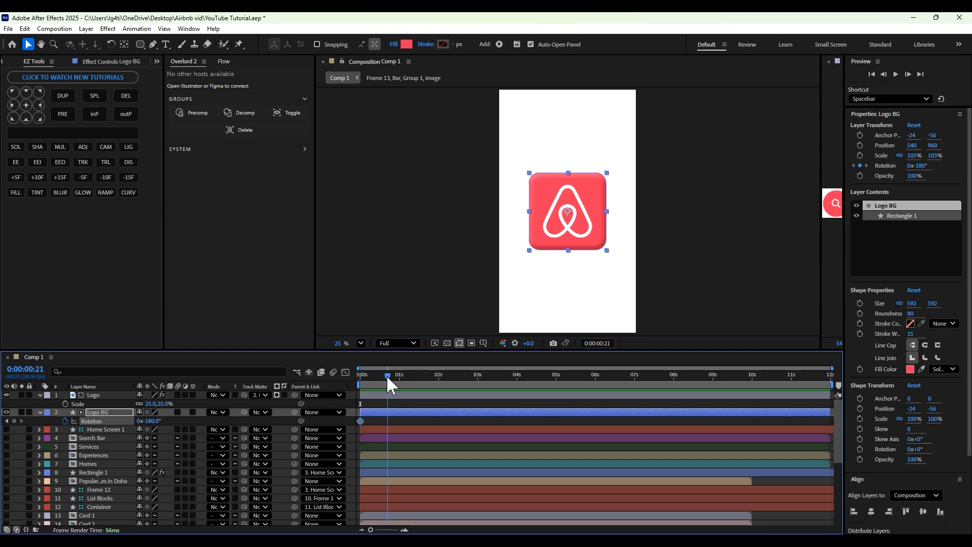
pyautogui.click(154, 421)
pyautogui.write('0')
pyautogui.press('Return')
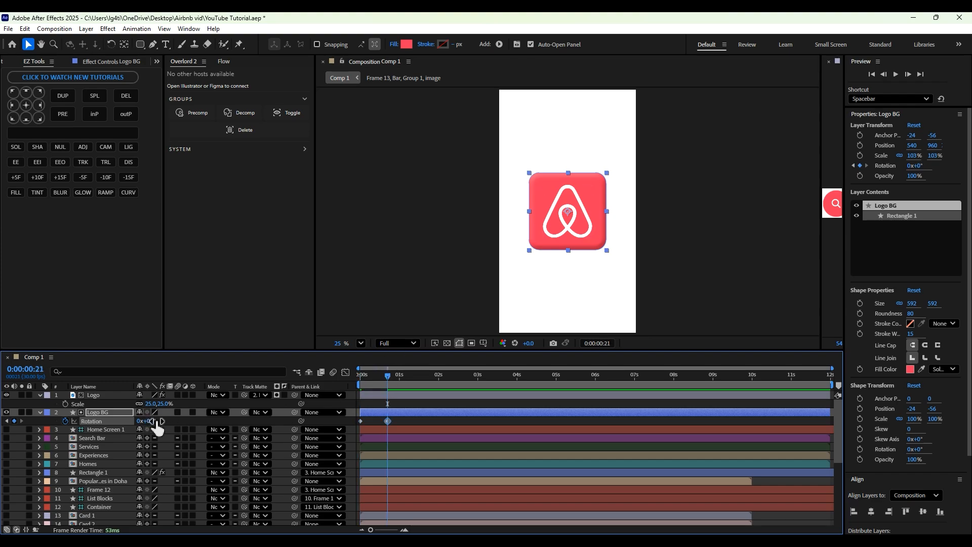
pyautogui.moveTo(392, 375); pyautogui.dragTo(346, 382)
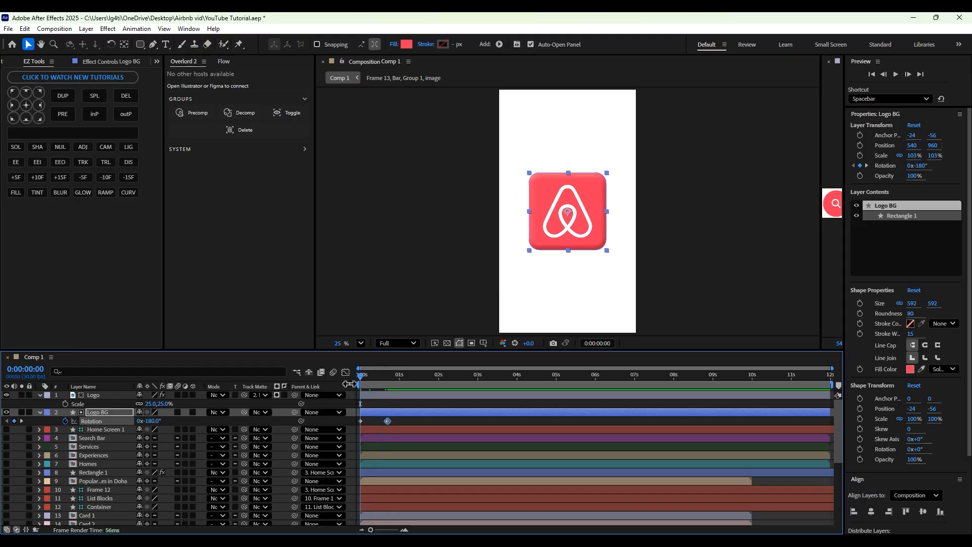
pyautogui.press('space')
pyautogui.press('space')
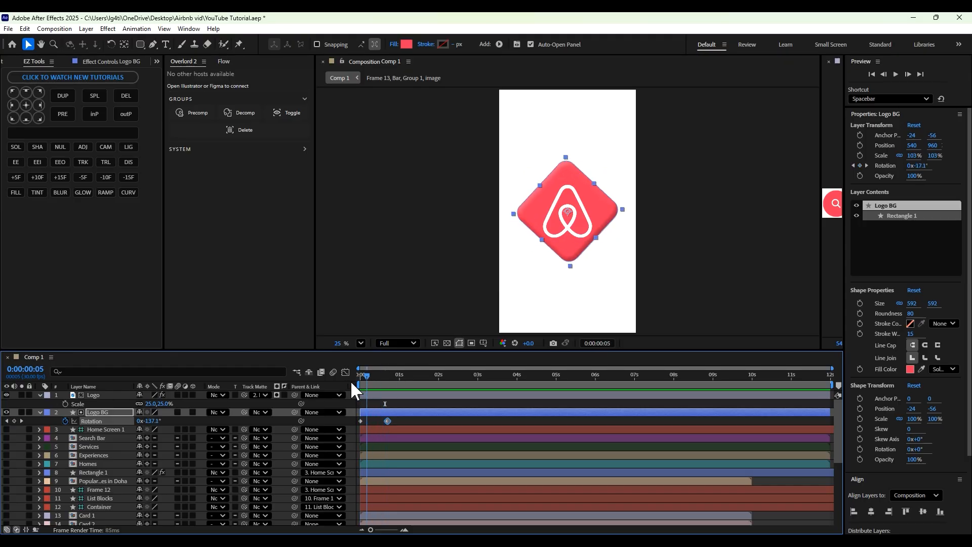
# - Keyframe the Logo BG scale at the start and at 0:00:00:21, setting the starting keyframe to 0%
pyautogui.press('s')
pyautogui.click(65, 420)
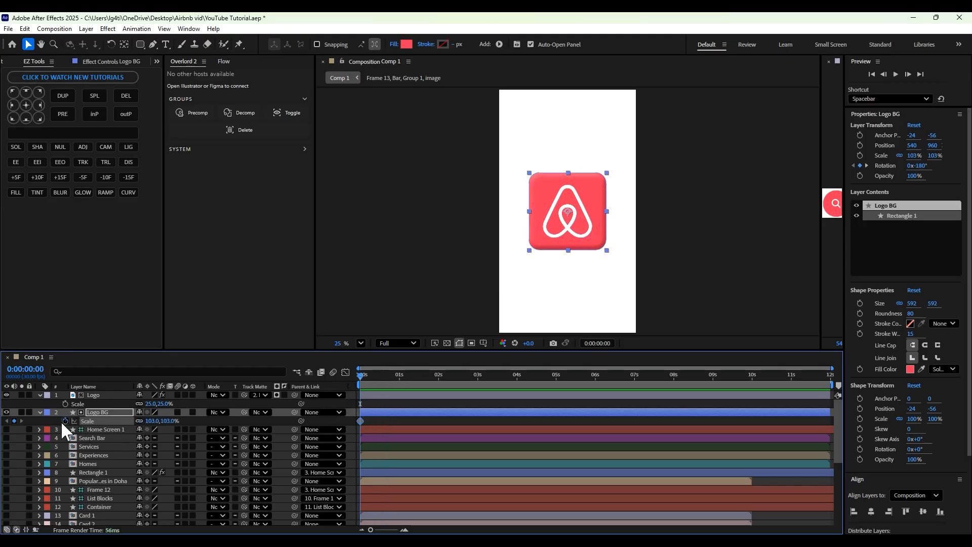
pyautogui.press('u')
pyautogui.press('u')
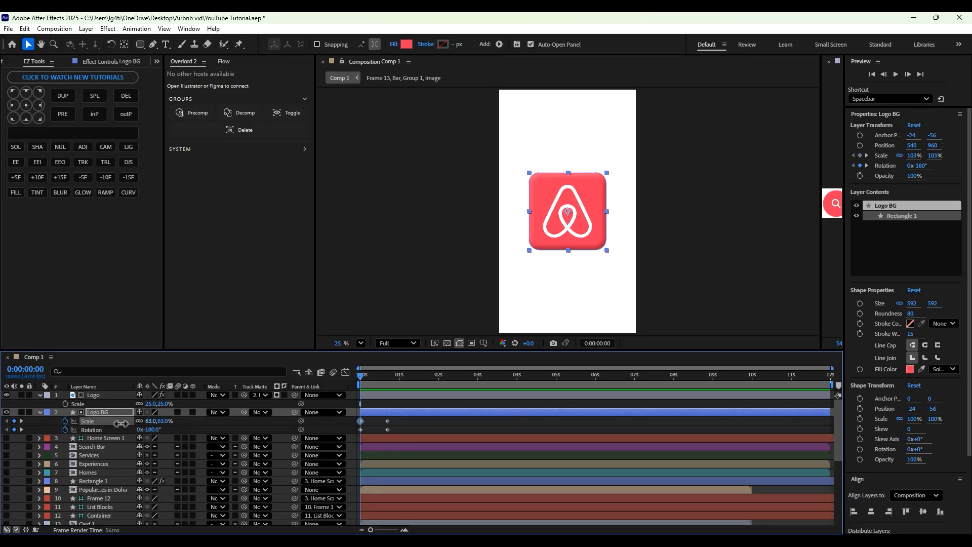
pyautogui.moveTo(153, 421); pyautogui.dragTo(131, 422)
pyautogui.click(147, 422)
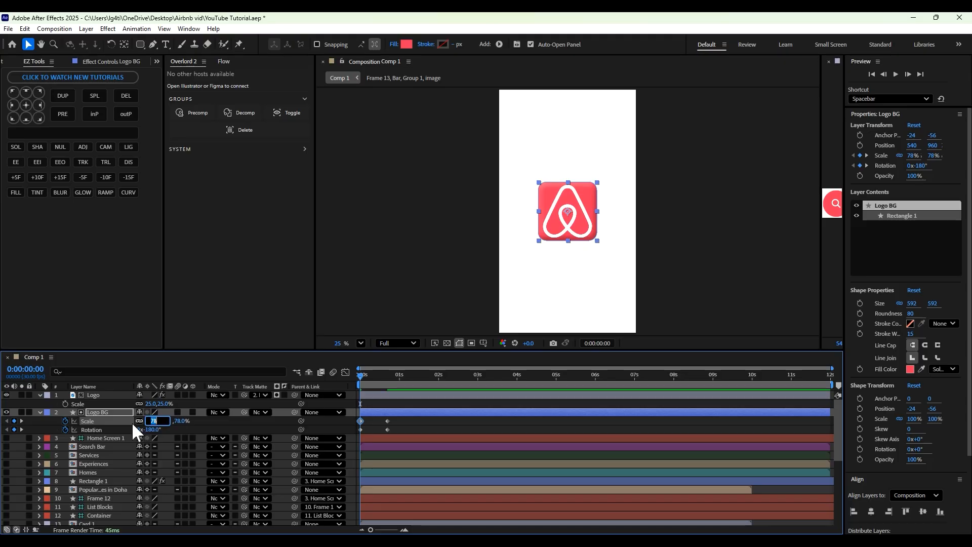
pyautogui.write('0')
pyautogui.press('Return')
# - Copy the full bounce expression from bounceffect.txt in Notepad and paste it as the expression of Logo BG's Scale in After Effects
pyautogui.hotkey('alt', 'Tab')
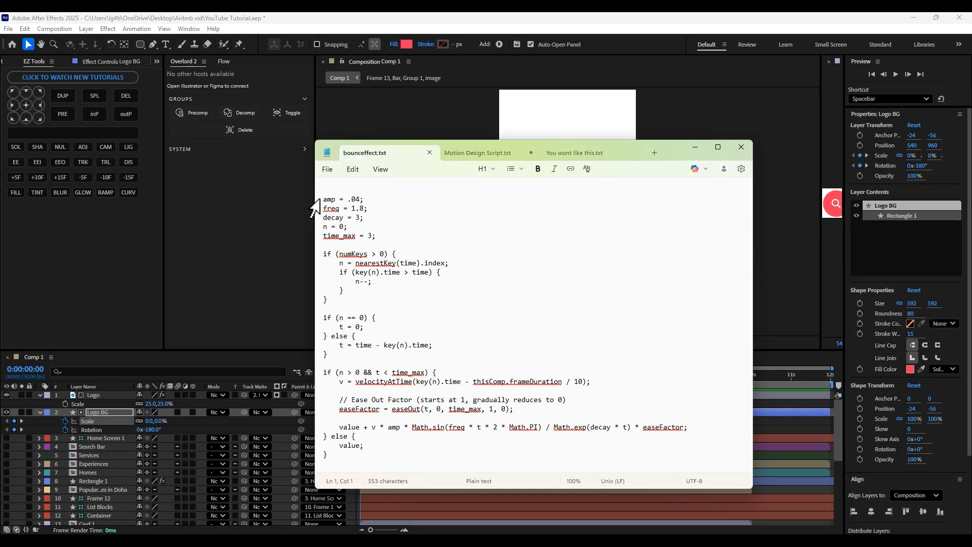
pyautogui.moveTo(325, 199); pyautogui.dragTo(548, 460)
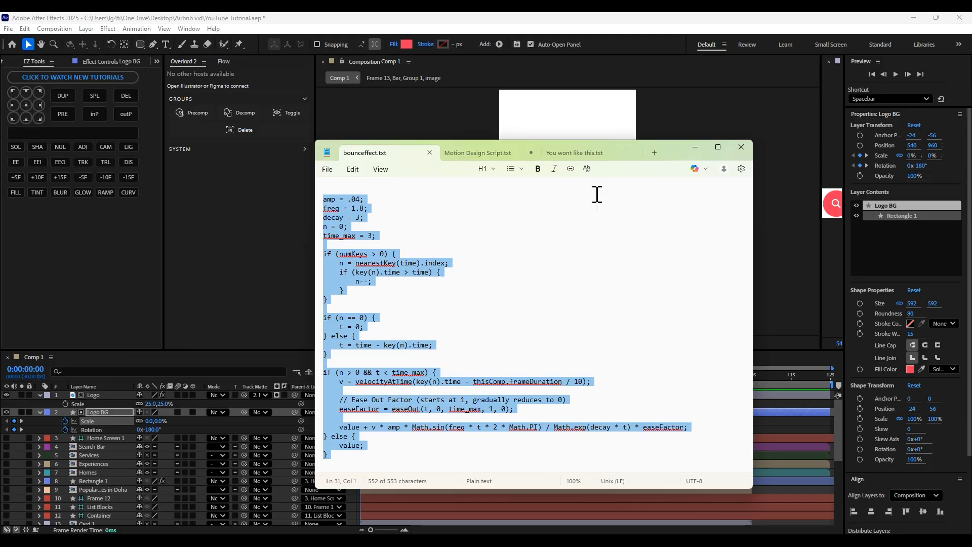
pyautogui.click(695, 147)
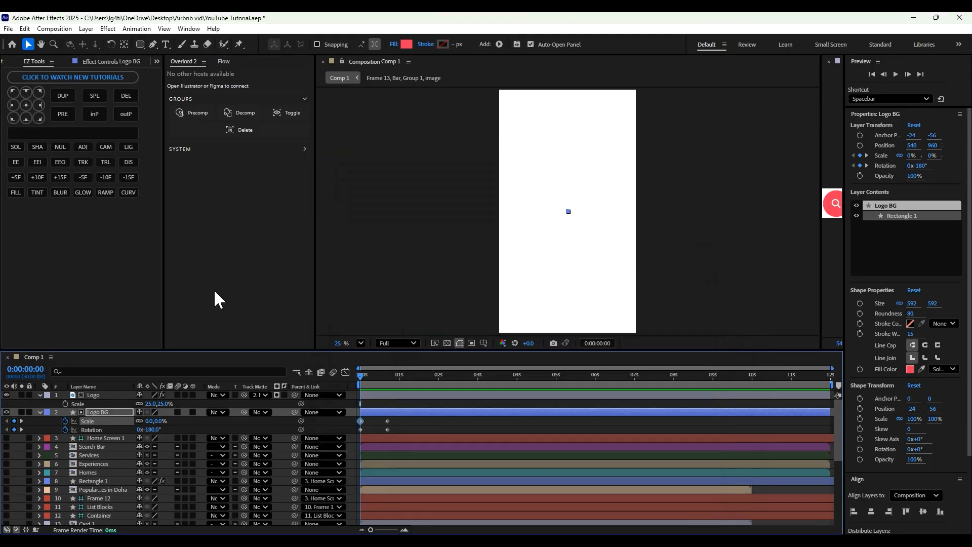
pyautogui.keyDown('alt'); pyautogui.click(65, 421); pyautogui.keyUp('alt')
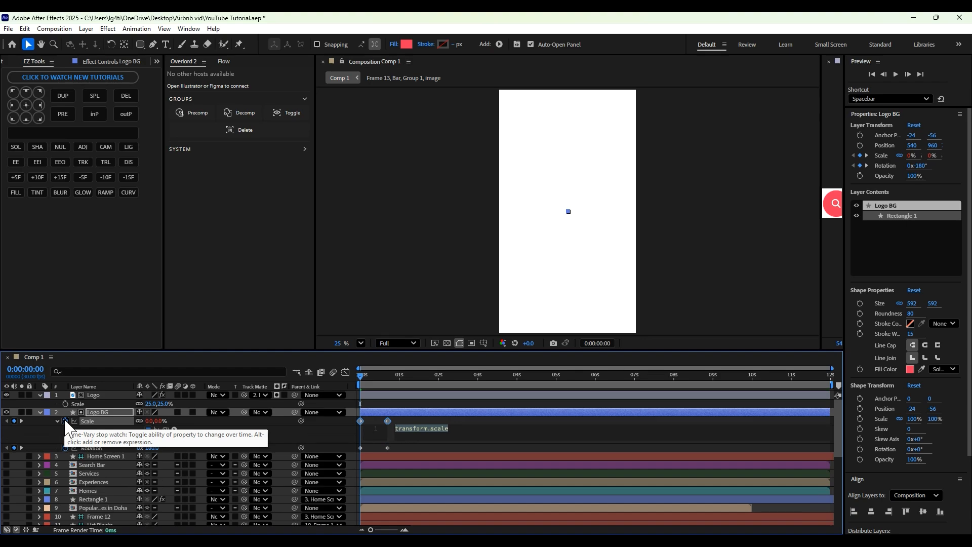
pyautogui.hotkey('ctrl', 'v')
pyautogui.click(407, 412)
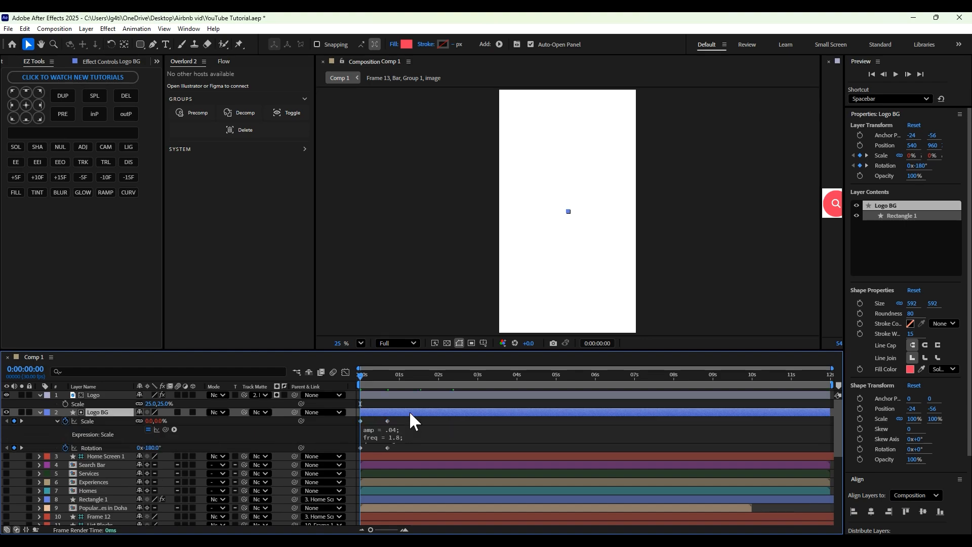
# - Paste the bounce expression into Logo BG's Rotation, preview it, and parent the Logo layer to Logo BG
pyautogui.keyDown('alt'); pyautogui.click(65, 448); pyautogui.keyUp('alt')
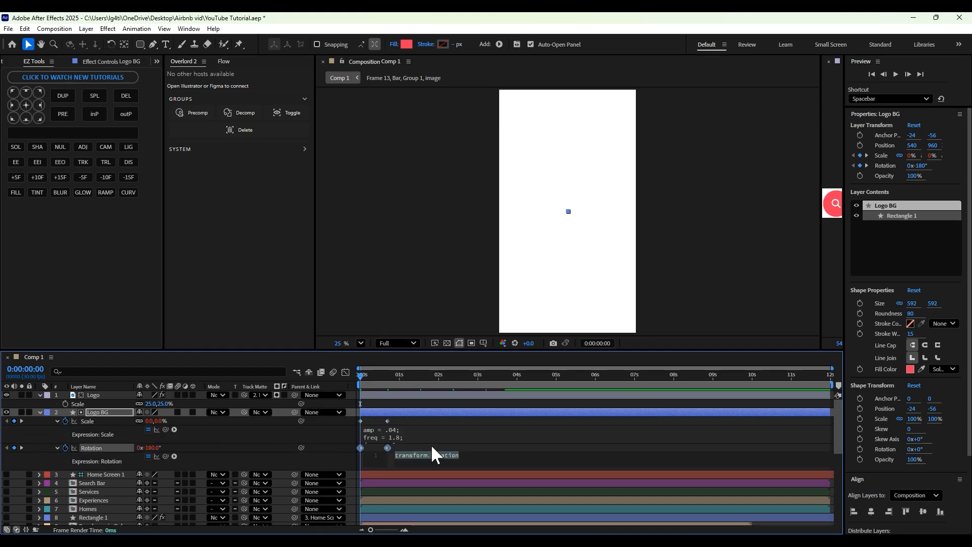
pyautogui.hotkey('ctrl', 'v')
pyautogui.click(434, 409)
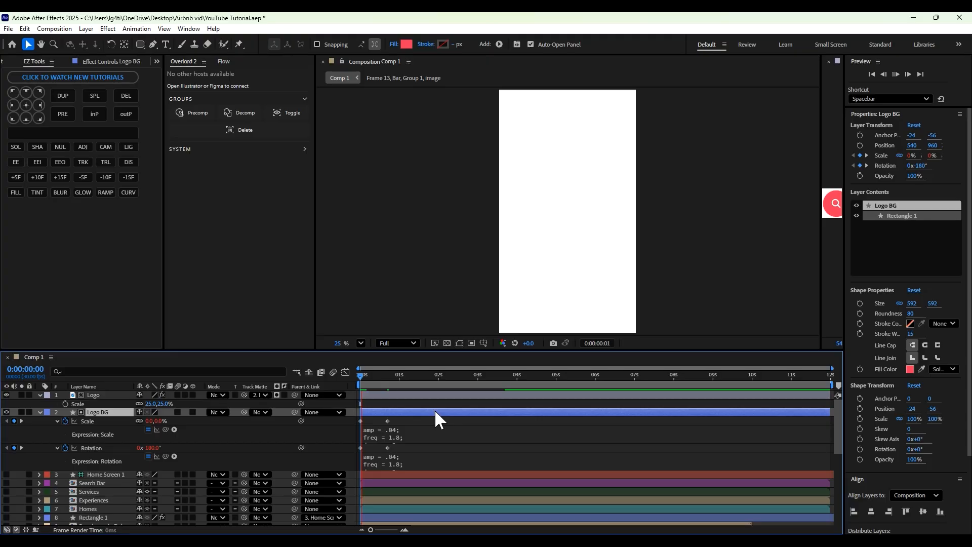
pyautogui.press('space')
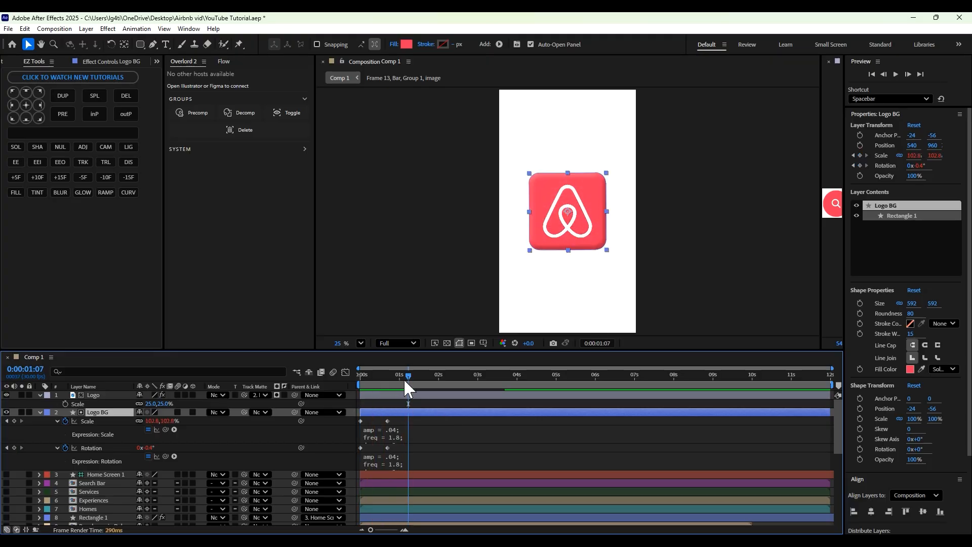
pyautogui.moveTo(405, 381); pyautogui.dragTo(102, 413)
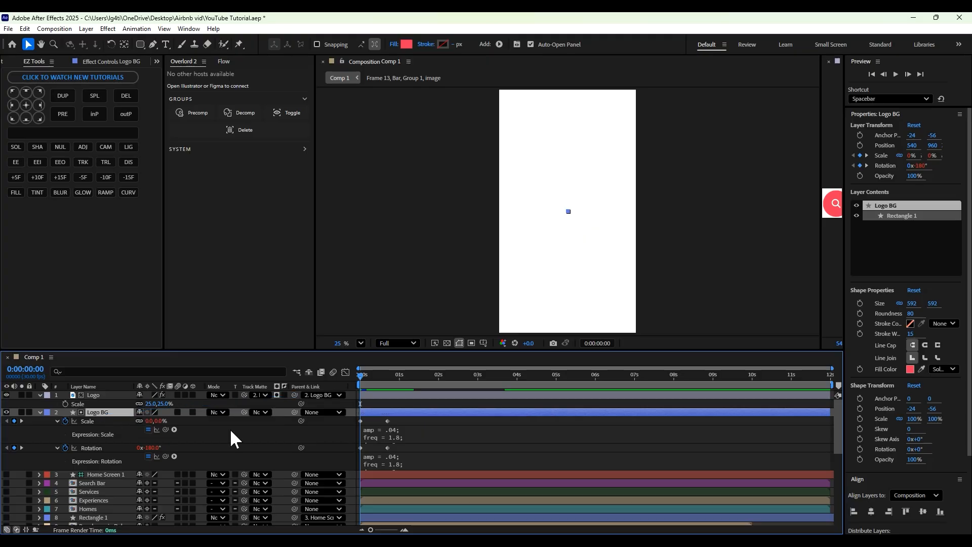
# - Move Logo BG's ending Scale and Rotation keyframes to 0:00:00:02 and preview the animation from the start
pyautogui.moveTo(374, 417); pyautogui.dragTo(408, 459)
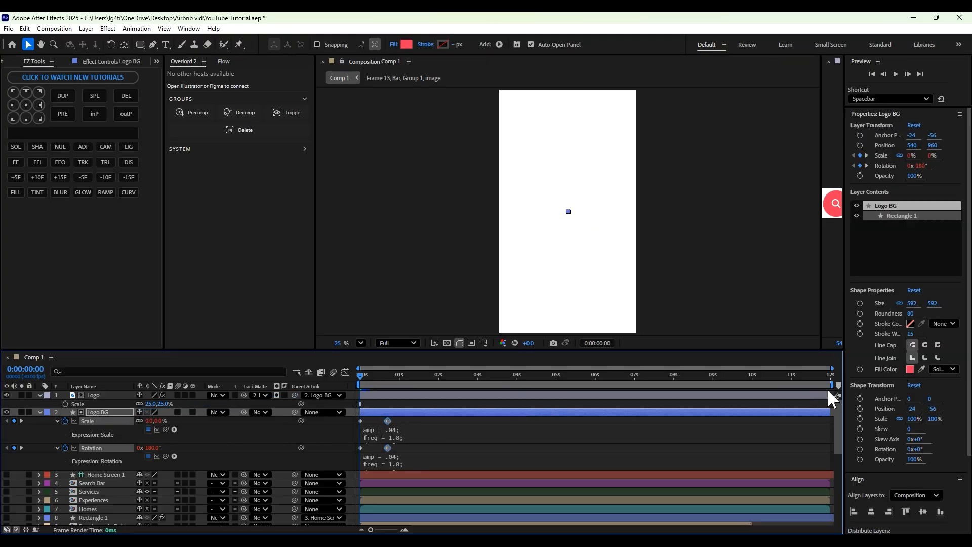
pyautogui.moveTo(833, 390); pyautogui.dragTo(442, 390)
pyautogui.moveTo(833, 368); pyautogui.dragTo(441, 368)
pyautogui.moveTo(379, 424); pyautogui.dragTo(375, 424)
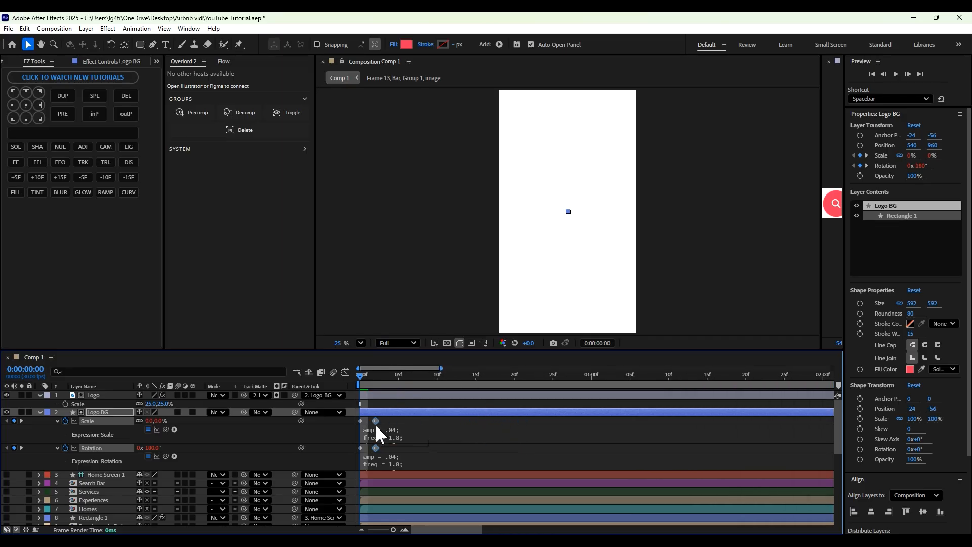
pyautogui.press('space')
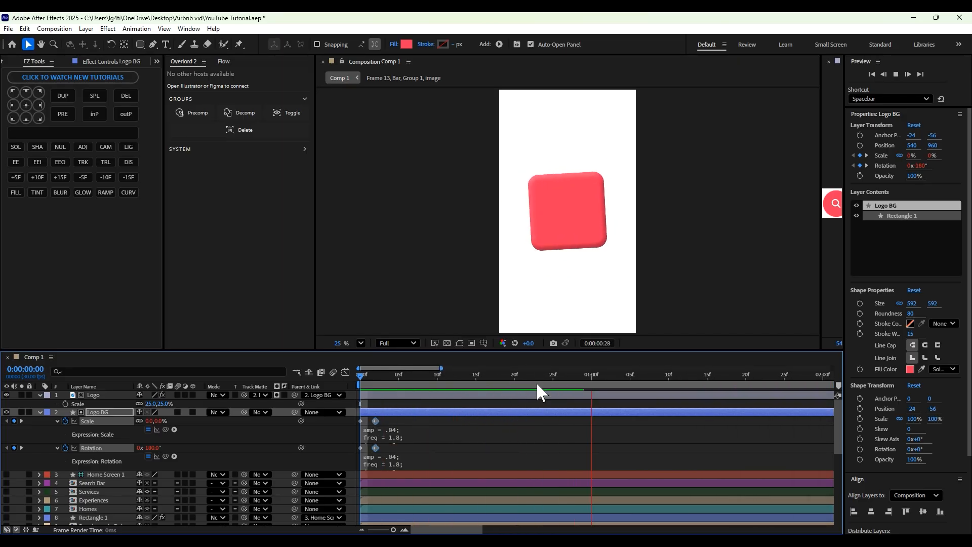
pyautogui.click(580, 375)
pyautogui.press('Home')
pyautogui.press('space')
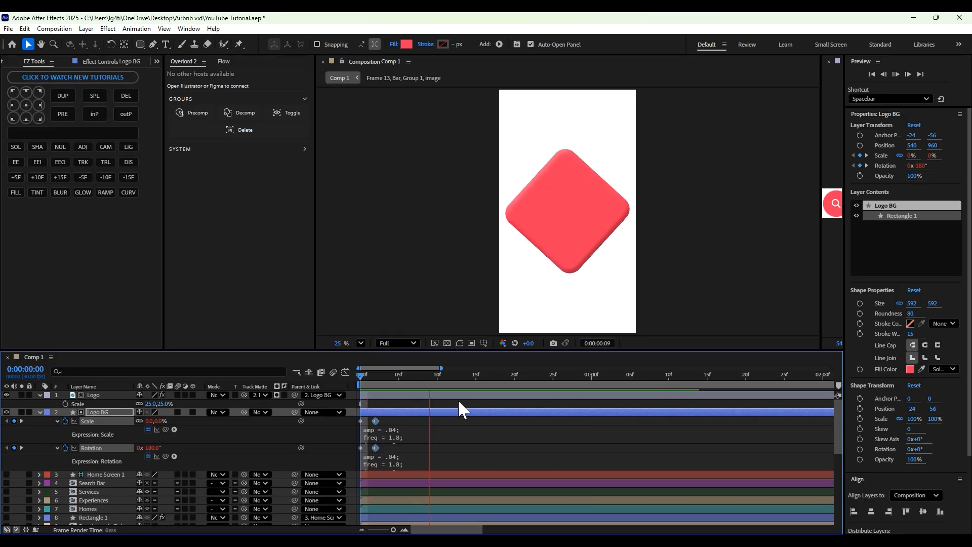
pyautogui.press('space')
pyautogui.moveTo(615, 373); pyautogui.dragTo(360, 375)
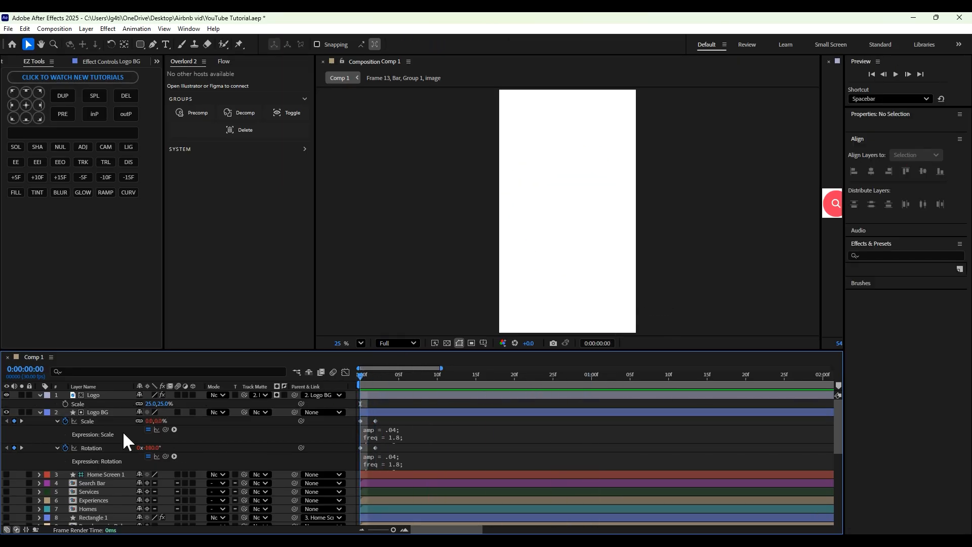
# - Set Logo BG's starting Rotation keyframe to -90° and preview the spin
pyautogui.click(154, 449)
pyautogui.write('-90')
pyautogui.press('Return')
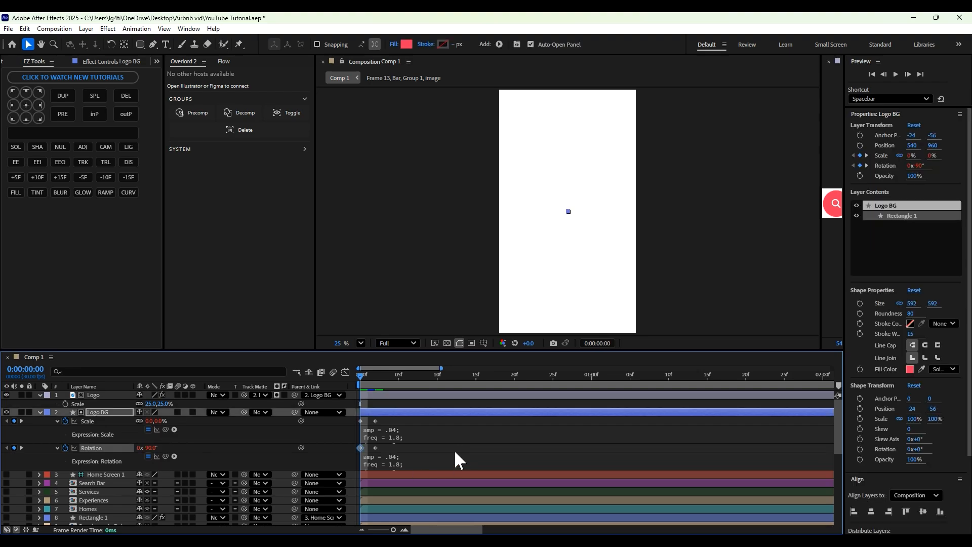
pyautogui.press('space')
pyautogui.press('space')
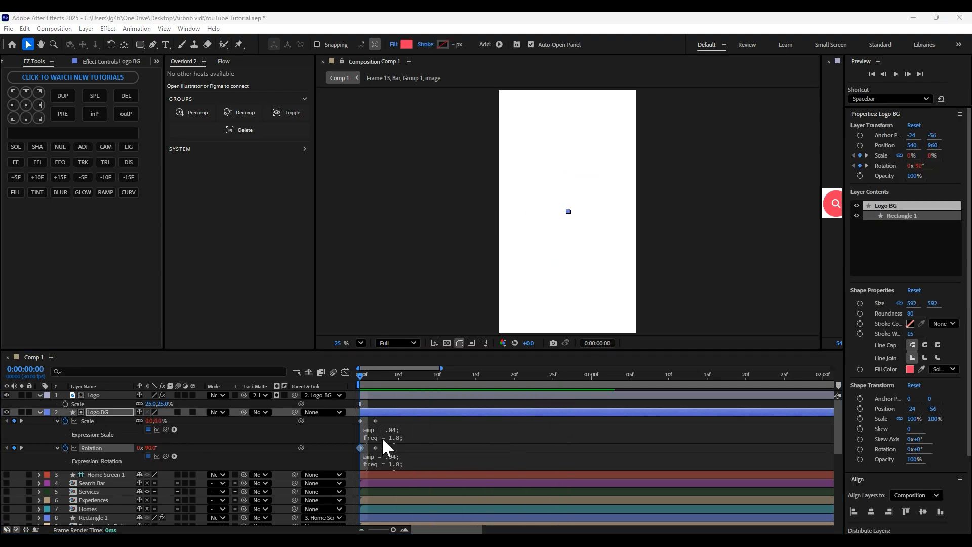
# - Move Logo BG's ending Scale and Rotation keyframes to 0:00:00:03 and preview from the start
pyautogui.click(375, 447)
pyautogui.keyDown('shift'); pyautogui.click(375, 421); pyautogui.keyUp('shift')
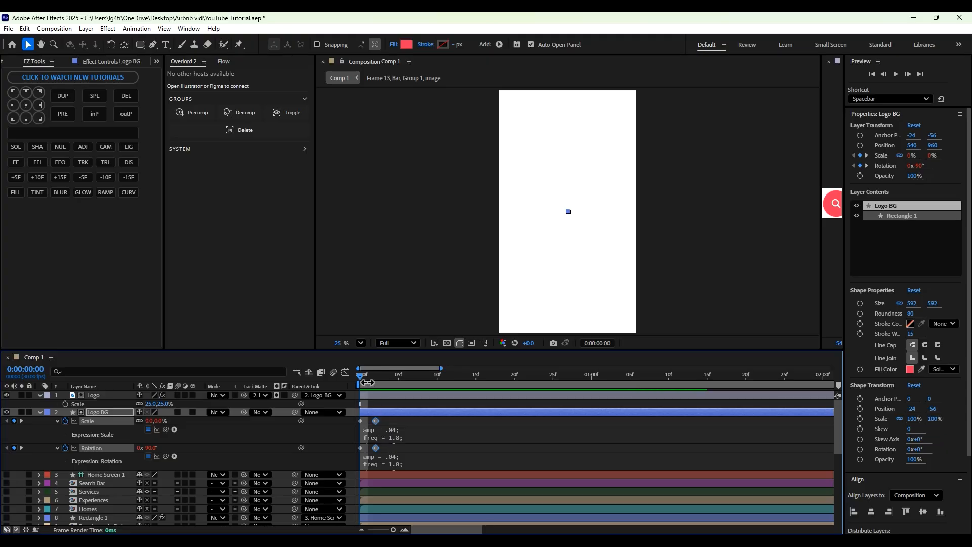
pyautogui.moveTo(361, 373); pyautogui.dragTo(380, 376)
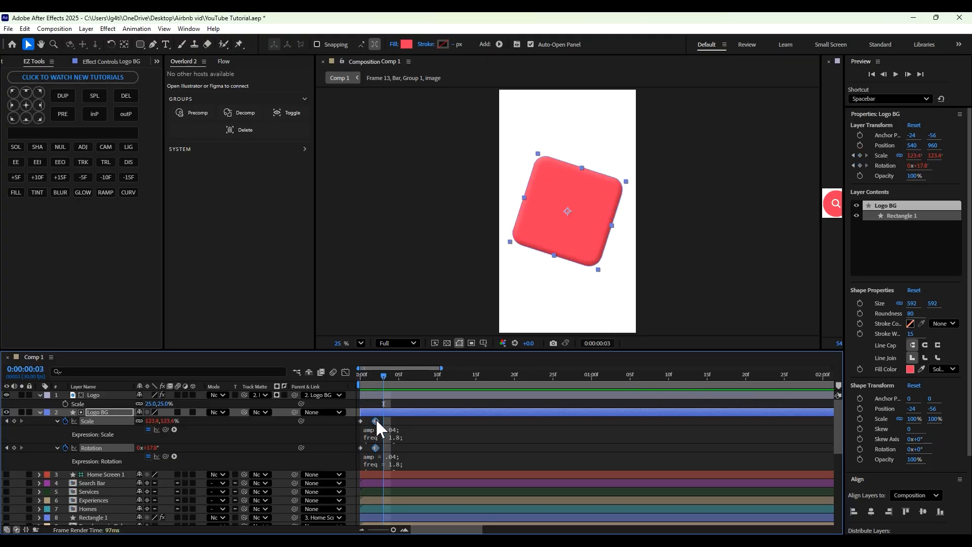
pyautogui.moveTo(375, 421); pyautogui.dragTo(383, 420)
pyautogui.press('Home')
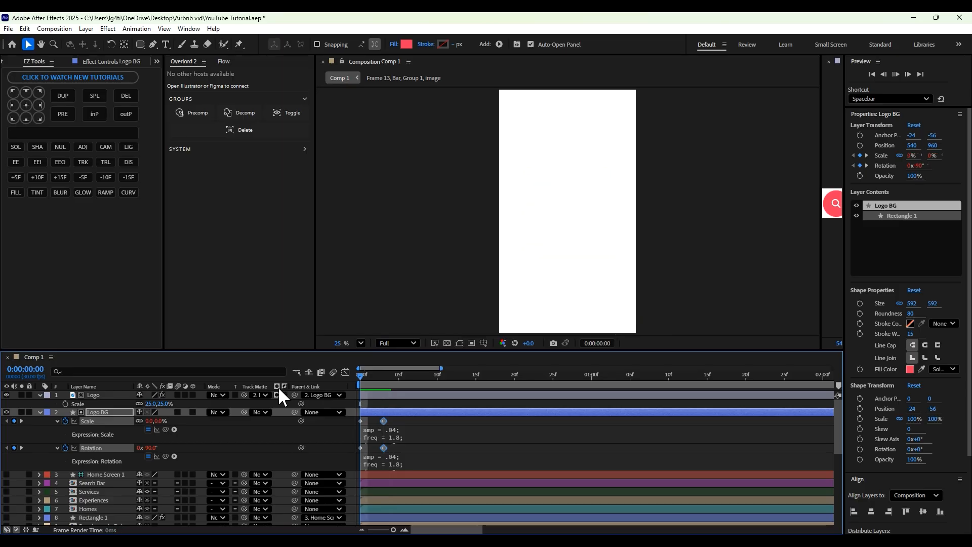
pyautogui.press('space')
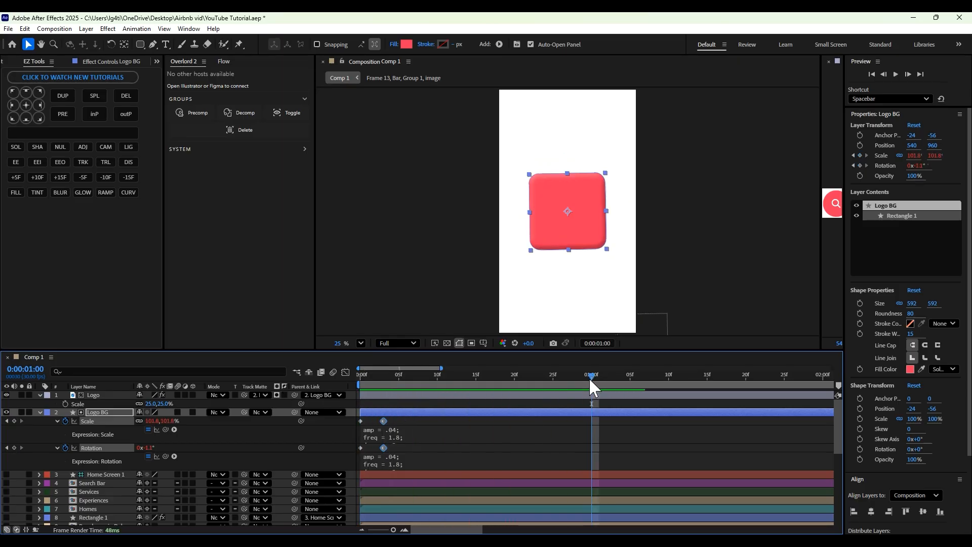
pyautogui.press('space')
# - Keyframe the Logo layer's Position at 0:00:00:03, with the logo centered horizontally and vertically in the composition
pyautogui.click(110, 396)
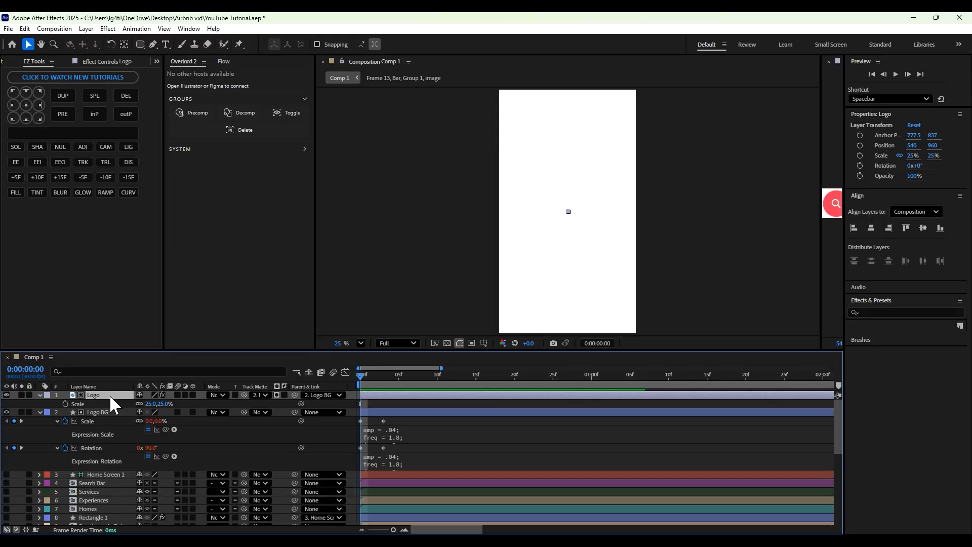
pyautogui.press('p')
pyautogui.click(65, 404)
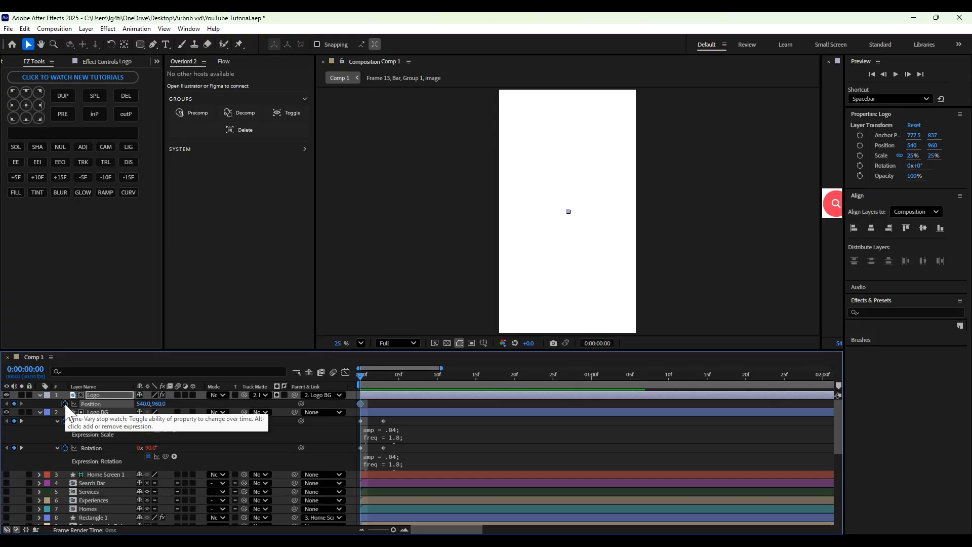
pyautogui.moveTo(361, 404); pyautogui.dragTo(383, 380)
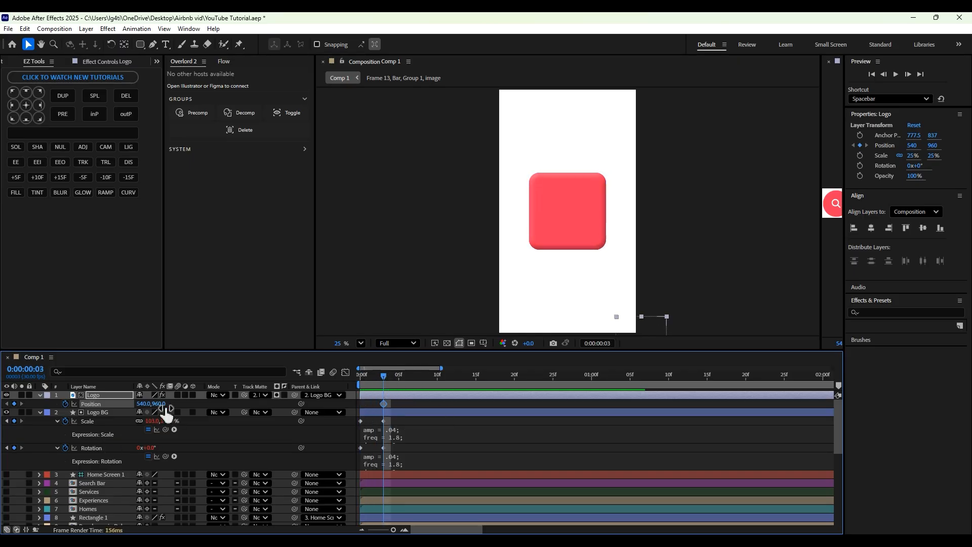
pyautogui.moveTo(658, 326); pyautogui.dragTo(567, 219)
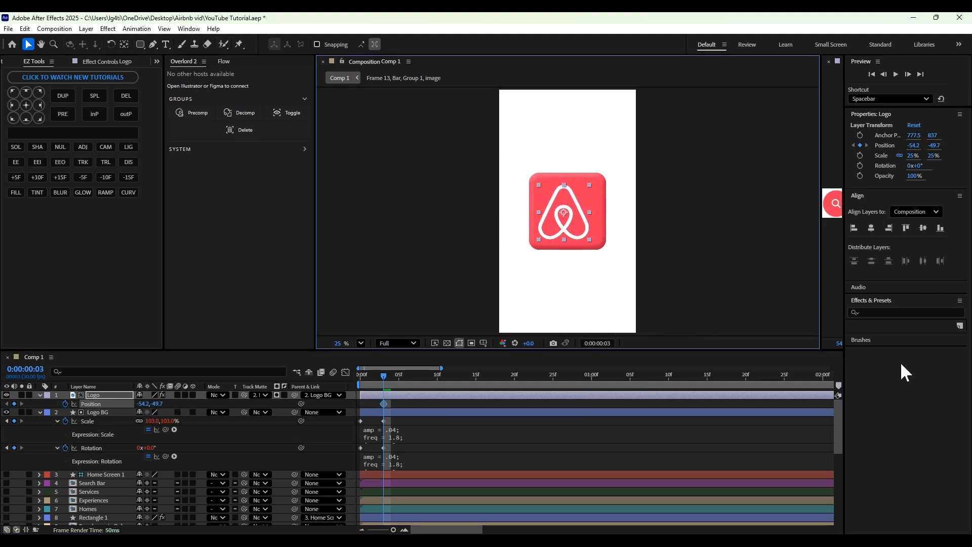
pyautogui.click(871, 228)
pyautogui.click(922, 227)
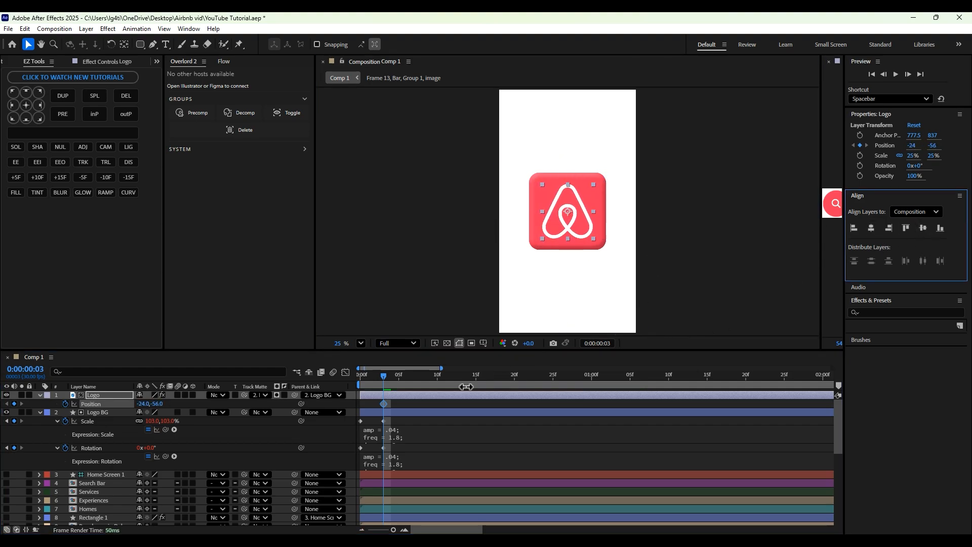
# - Add a starting Position keyframe for Logo at -24, 1062, below the button, and preview the upward slide
pyautogui.moveTo(380, 374); pyautogui.dragTo(360, 390)
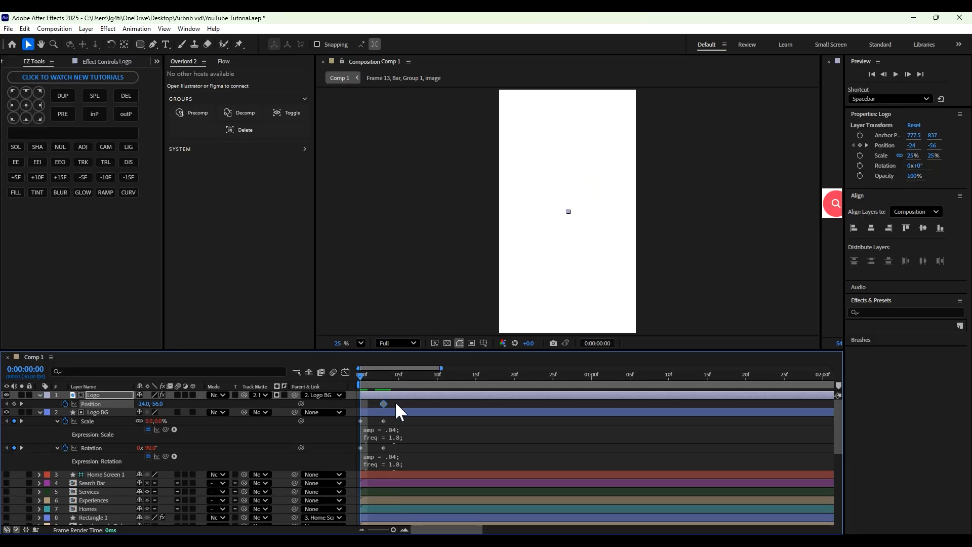
pyautogui.moveTo(157, 403); pyautogui.dragTo(643, 451)
pyautogui.press('space')
pyautogui.press('space')
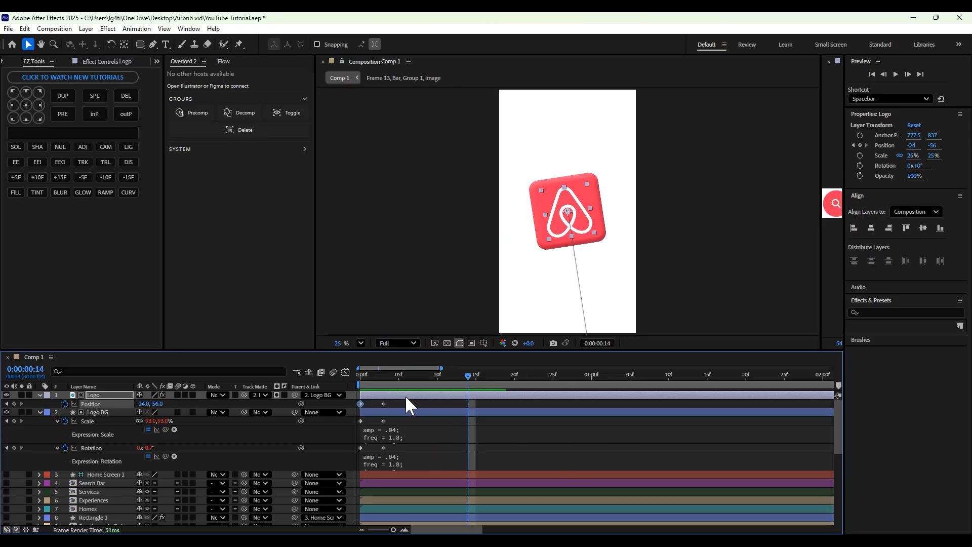
# - Shift the Logo layer to start at 0:00:00:05 and preview the delayed entrance
pyautogui.moveTo(405, 394); pyautogui.dragTo(467, 396)
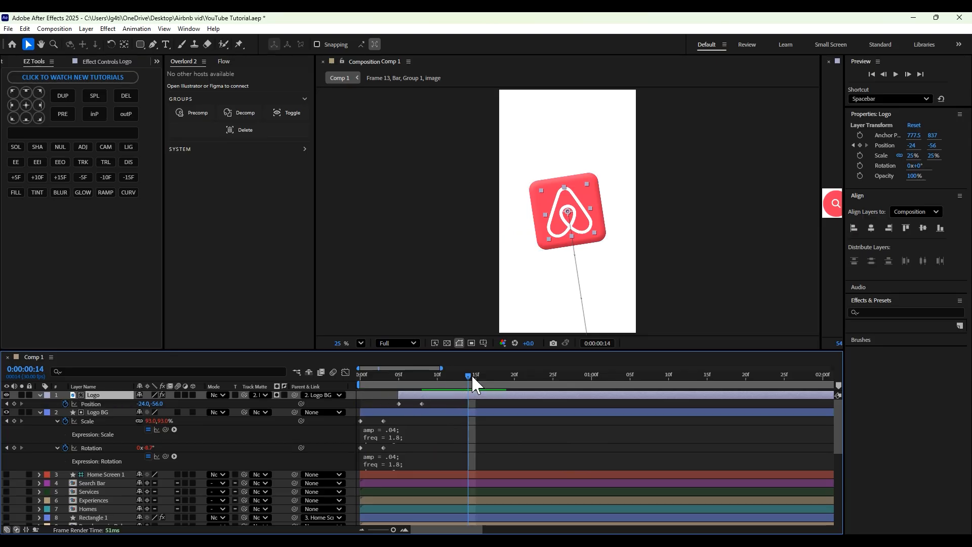
pyautogui.press('space')
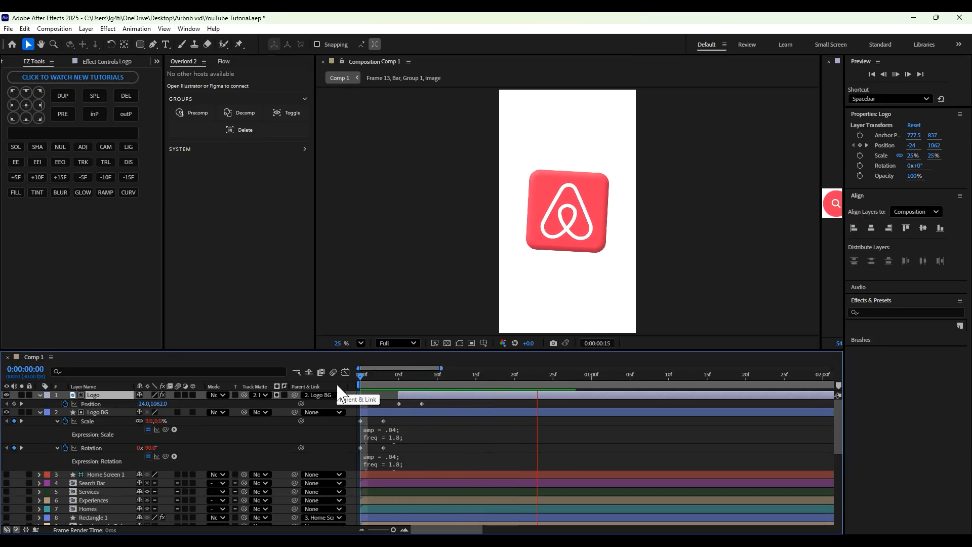
pyautogui.press('space')
# - Paste the bounce expression into the Logo layer's Position and preview the bouncing entrance
pyautogui.click(422, 404)
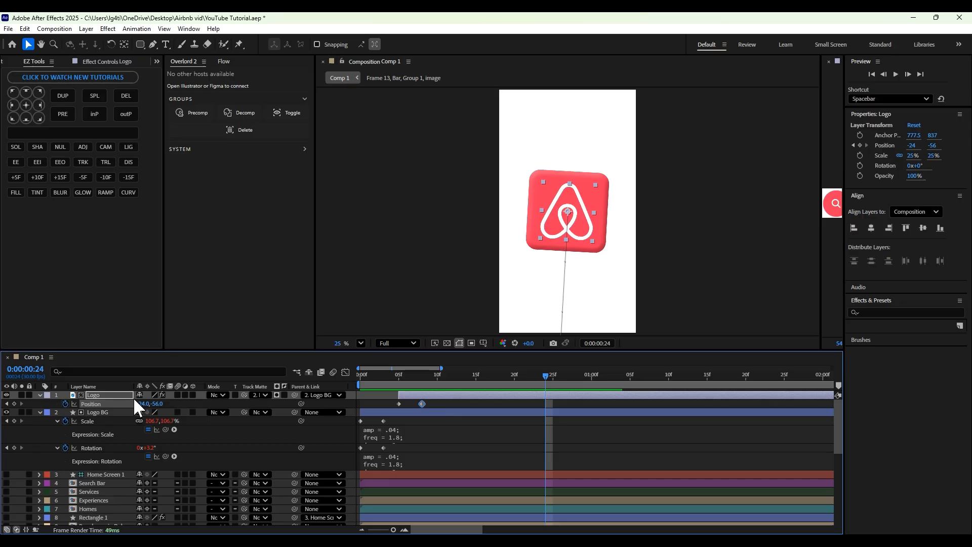
pyautogui.keyDown('alt'); pyautogui.click(65, 403); pyautogui.keyUp('alt')
pyautogui.hotkey('ctrl', 'v')
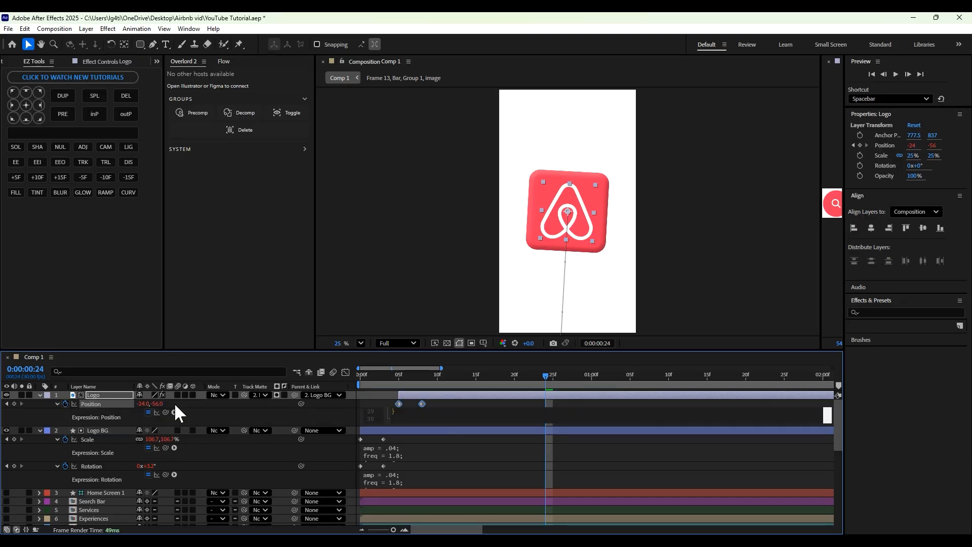
pyautogui.click(426, 395)
pyautogui.press('space')
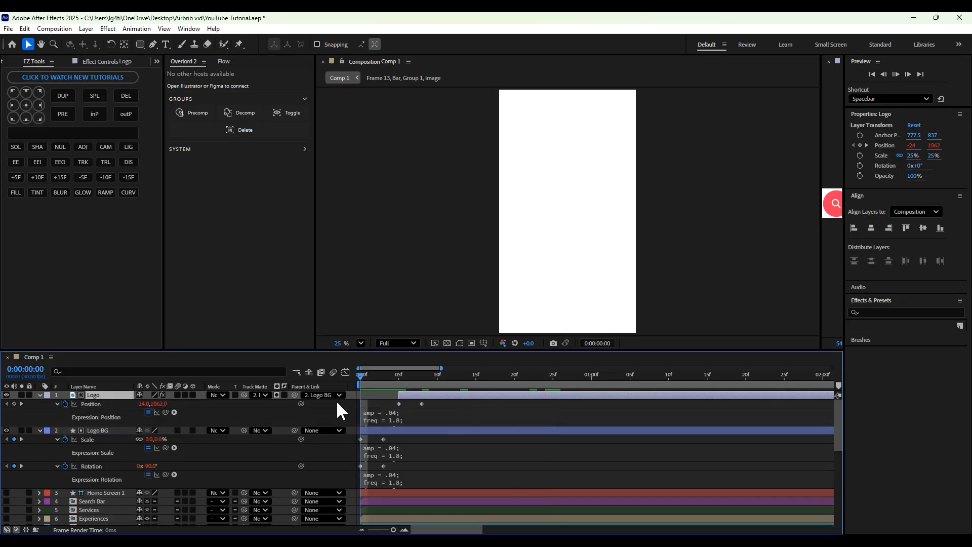
pyautogui.press('space')
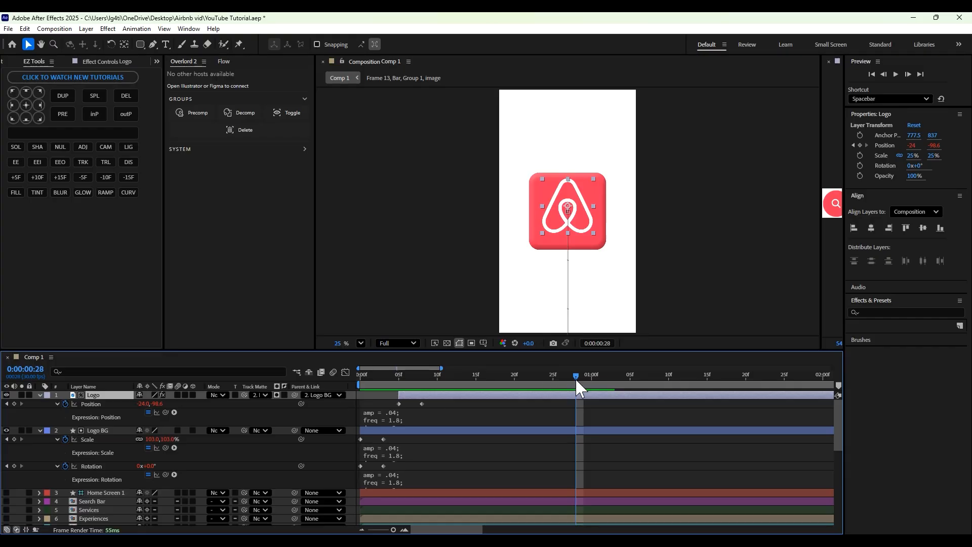
pyautogui.moveTo(576, 381); pyautogui.dragTo(413, 400)
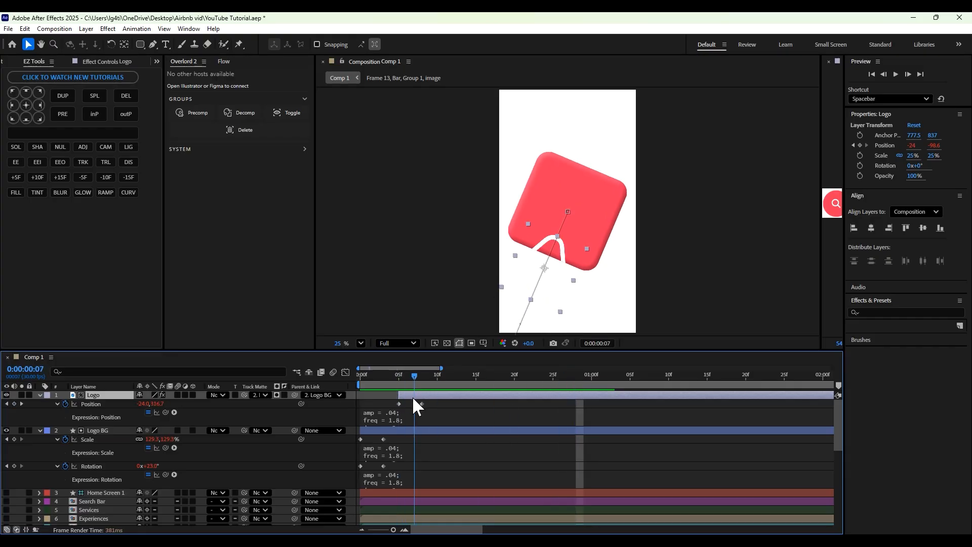
pyautogui.press('space')
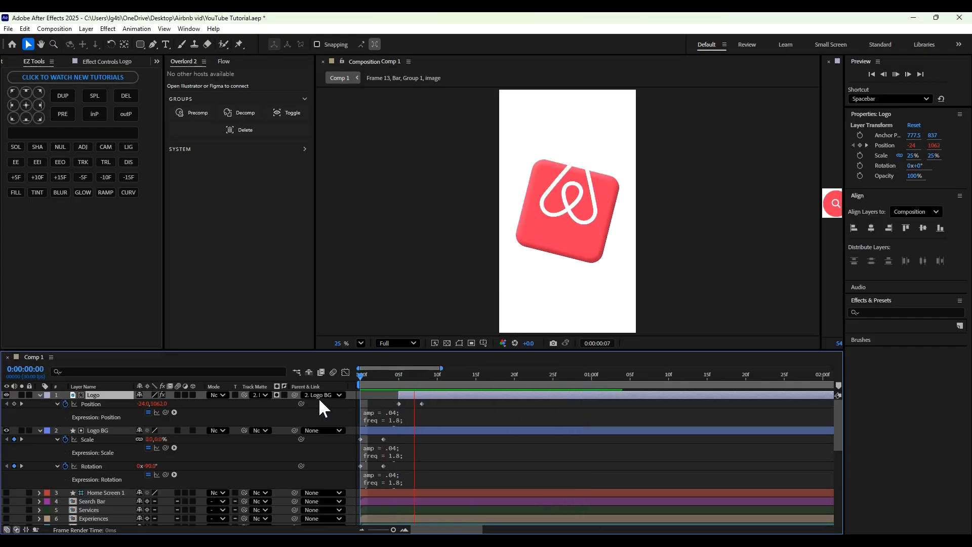
# - Shift the Logo layer to start at 0:00:00:09 and preview the animation from the start
pyautogui.moveTo(412, 393); pyautogui.dragTo(446, 394)
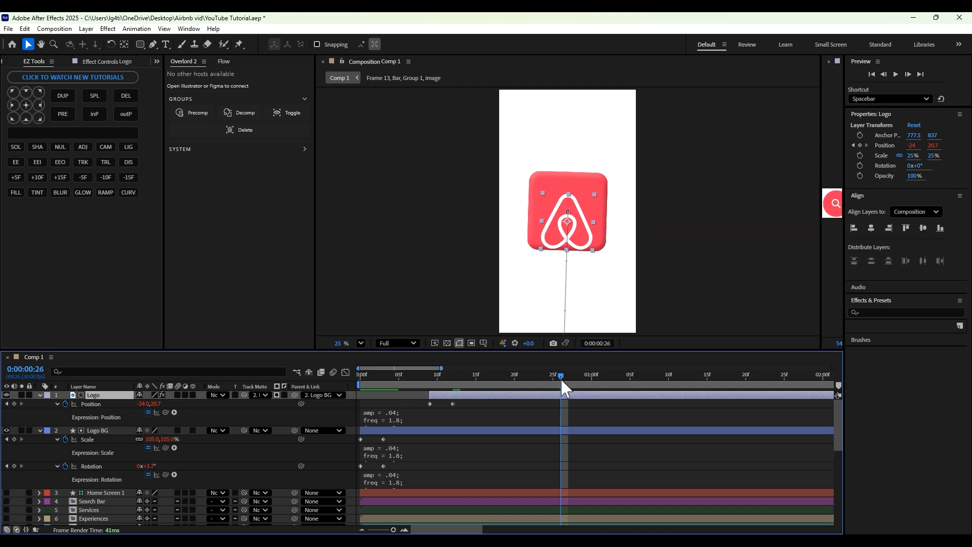
pyautogui.press('space')
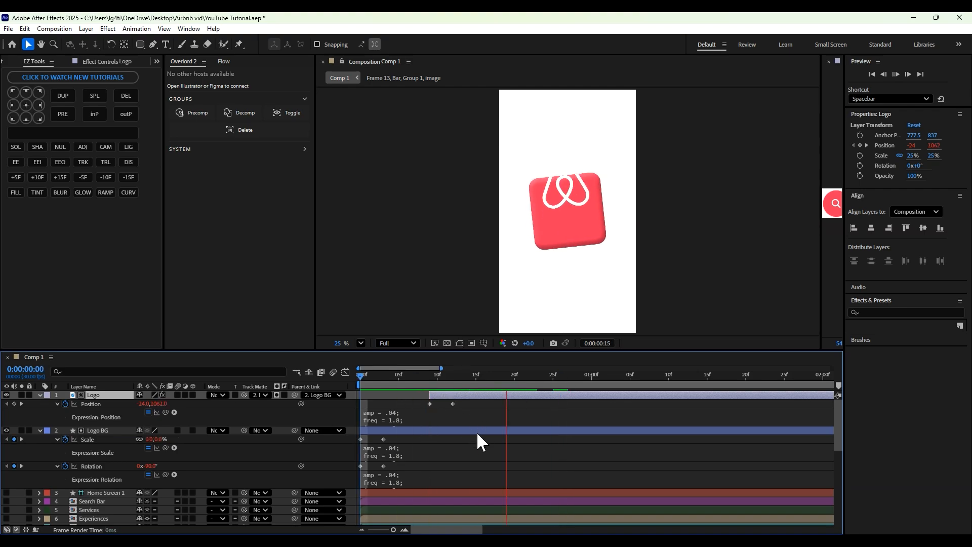
pyautogui.press('space')
pyautogui.moveTo(626, 372); pyautogui.dragTo(367, 411)
pyautogui.press('space')
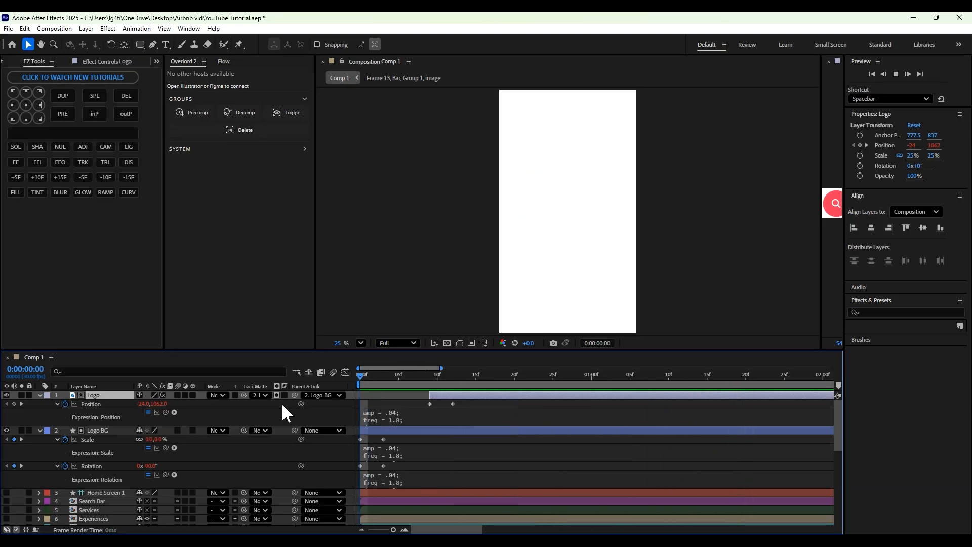
pyautogui.press('space')
# - Create a gray solid filling the composition and move it beneath all the other layers
pyautogui.click(40, 394)
pyautogui.click(38, 402)
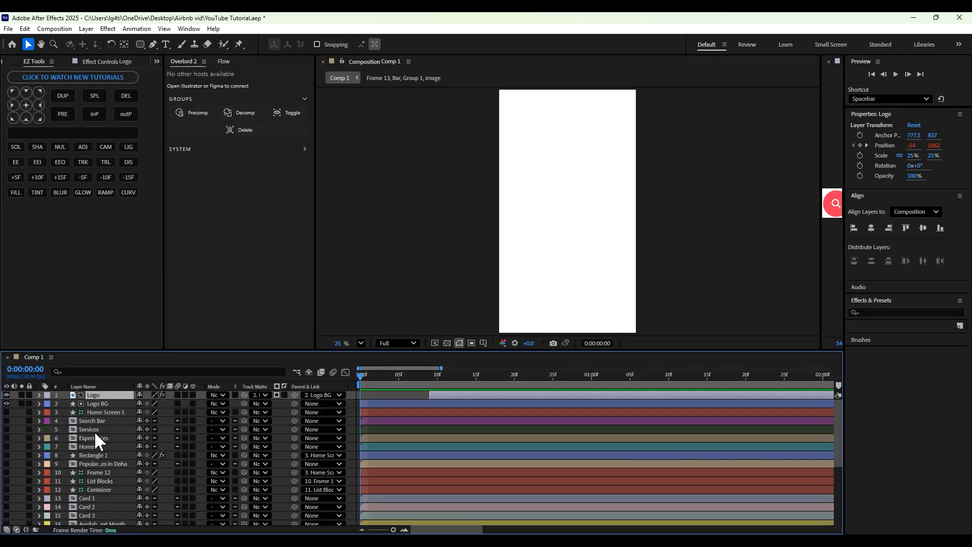
pyautogui.scroll(-4, 104, 455)
pyautogui.click(82, 29)
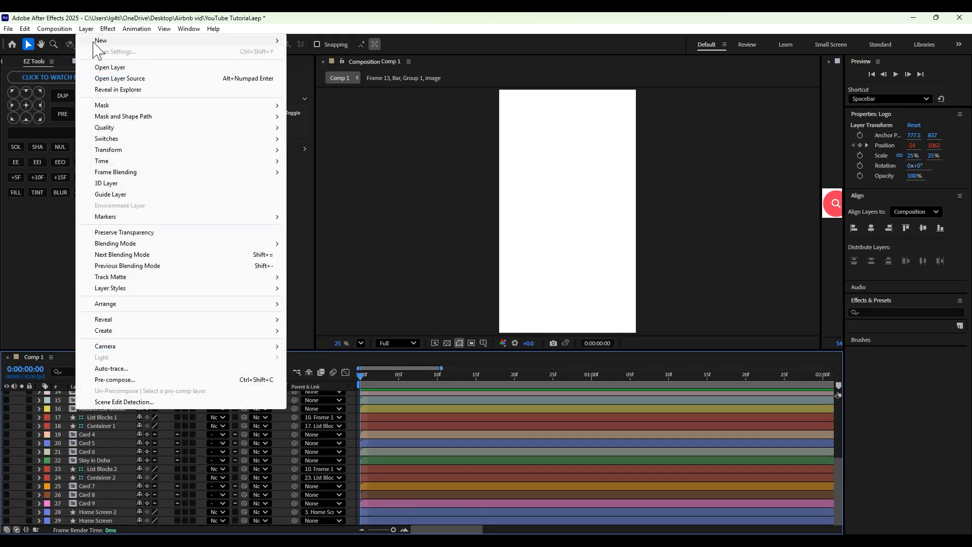
pyautogui.moveTo(105, 44)
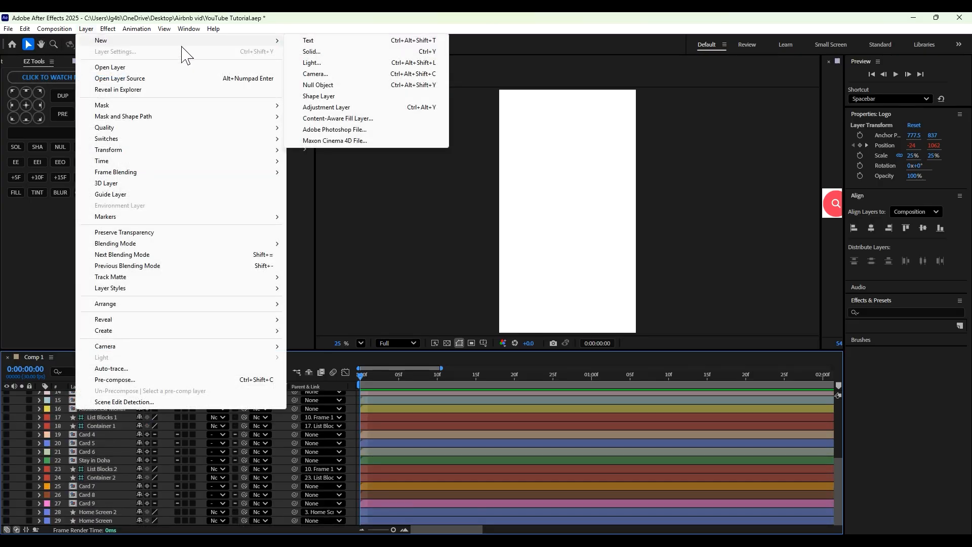
pyautogui.click(311, 52)
pyautogui.click(551, 376)
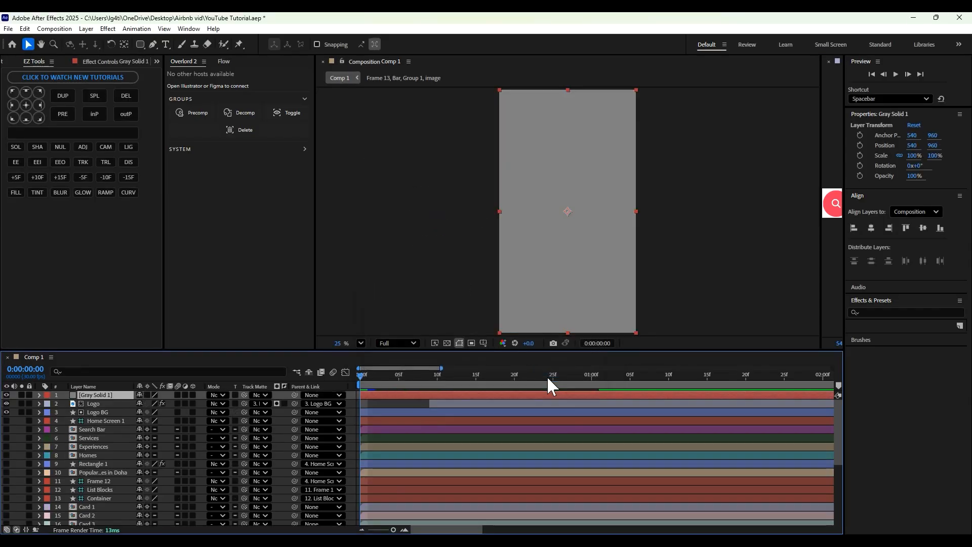
pyautogui.moveTo(103, 396); pyautogui.dragTo(113, 529)
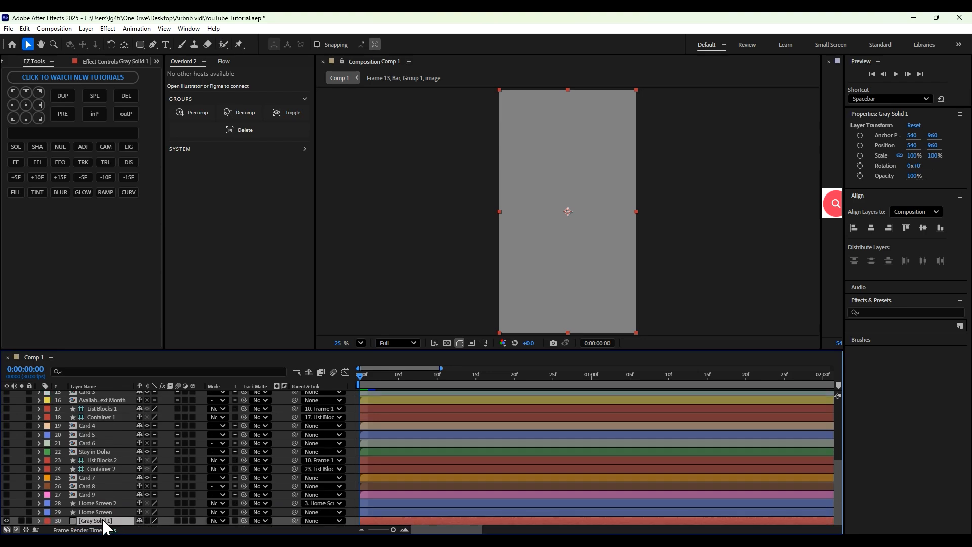
# - Apply the 4-Color Gradient effect to the gray solid
pyautogui.hotkey('ctrl', 'space')
pyautogui.write('4')
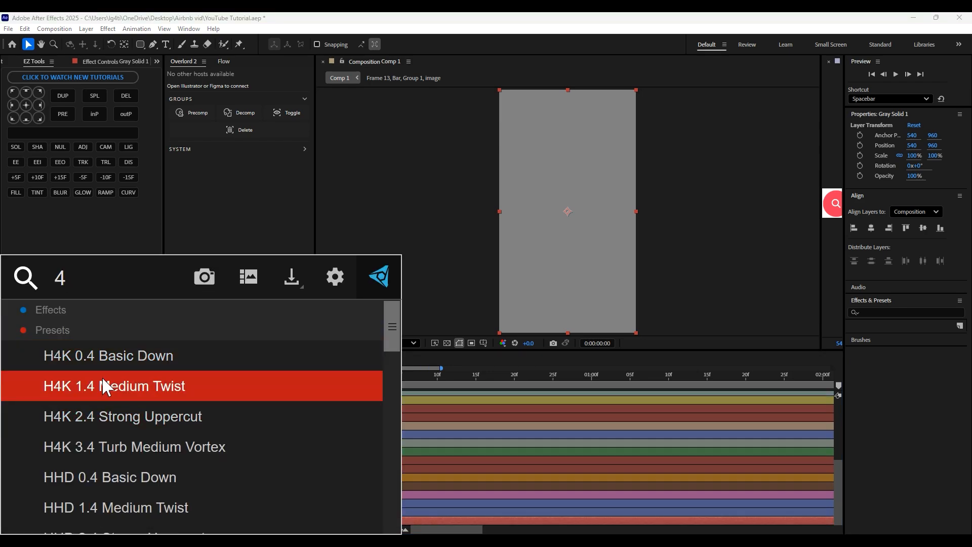
pyautogui.press('BackSpace')
pyautogui.click(94, 335)
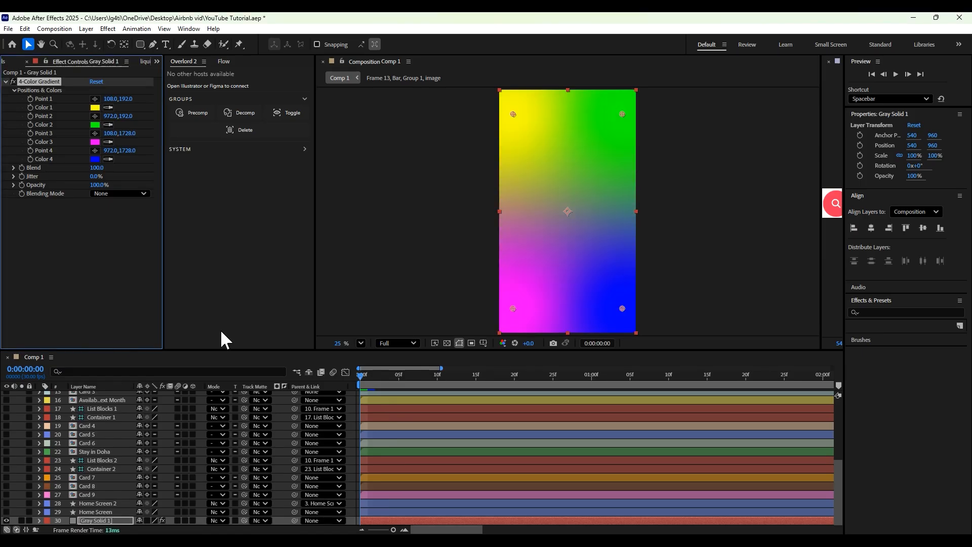
# - Set the gradient's Color 1 to off-white F4F4F4 and sample that swatch for Color 4
pyautogui.click(96, 107)
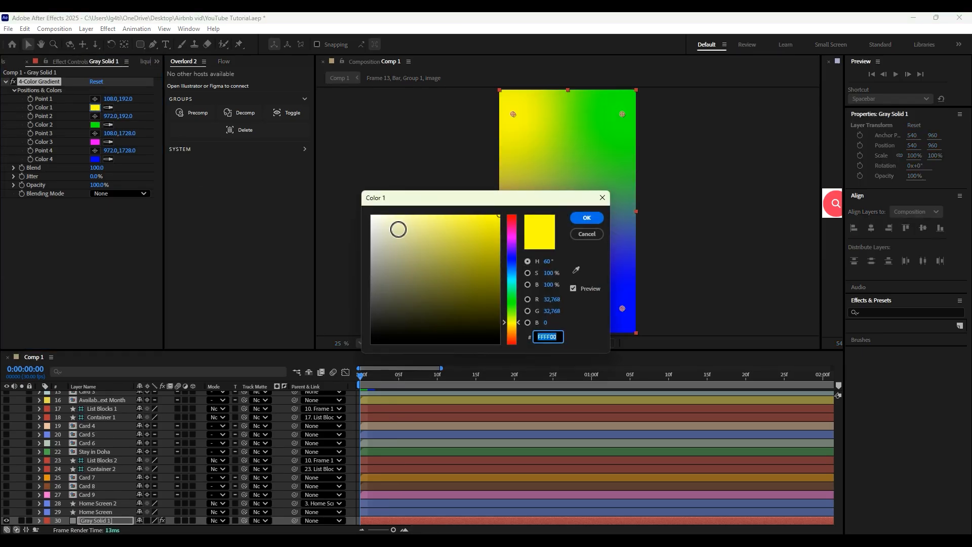
pyautogui.moveTo(397, 226); pyautogui.dragTo(354, 223)
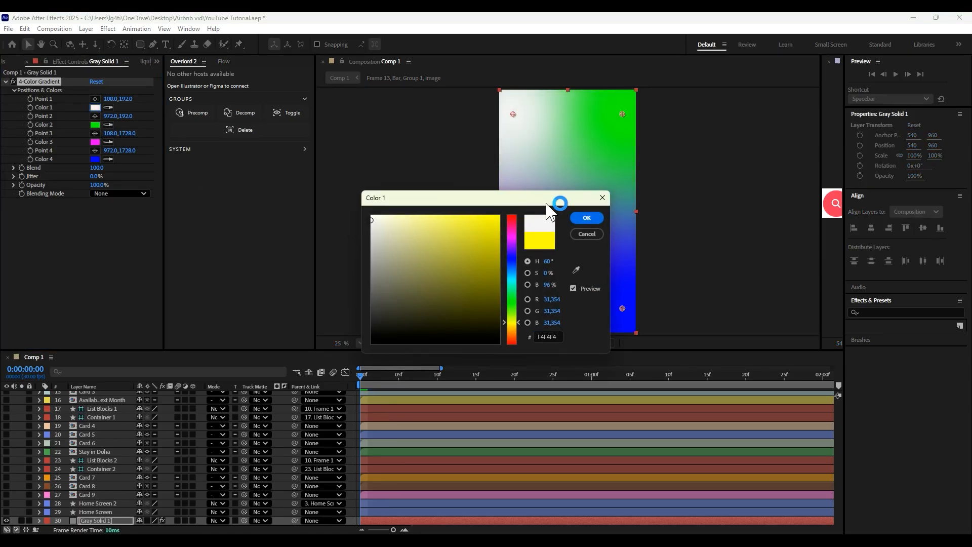
pyautogui.click(108, 158)
pyautogui.click(96, 108)
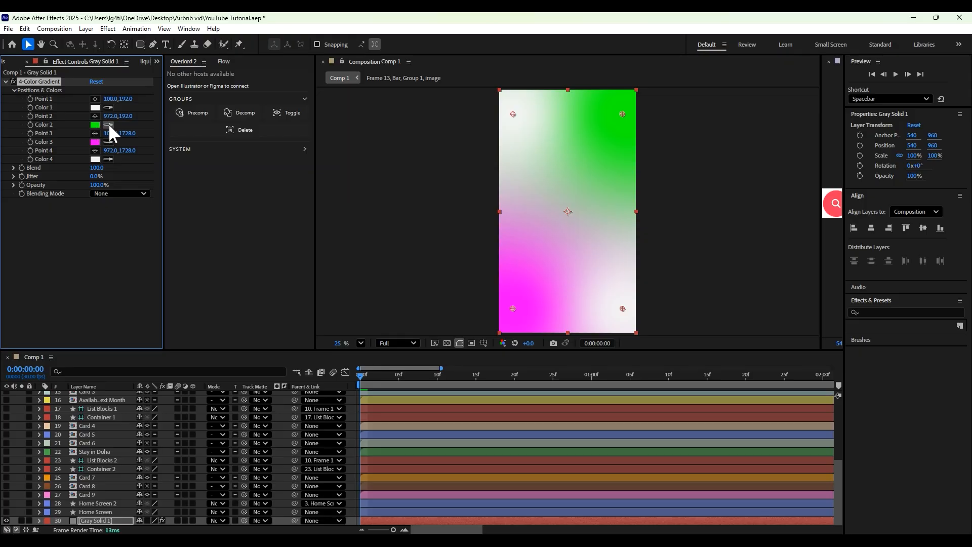
# - Sample the search icon's red for the gradient's Color 2 and lighten it to a pale pink with 27% saturation
pyautogui.click(108, 124)
pyautogui.click(833, 201)
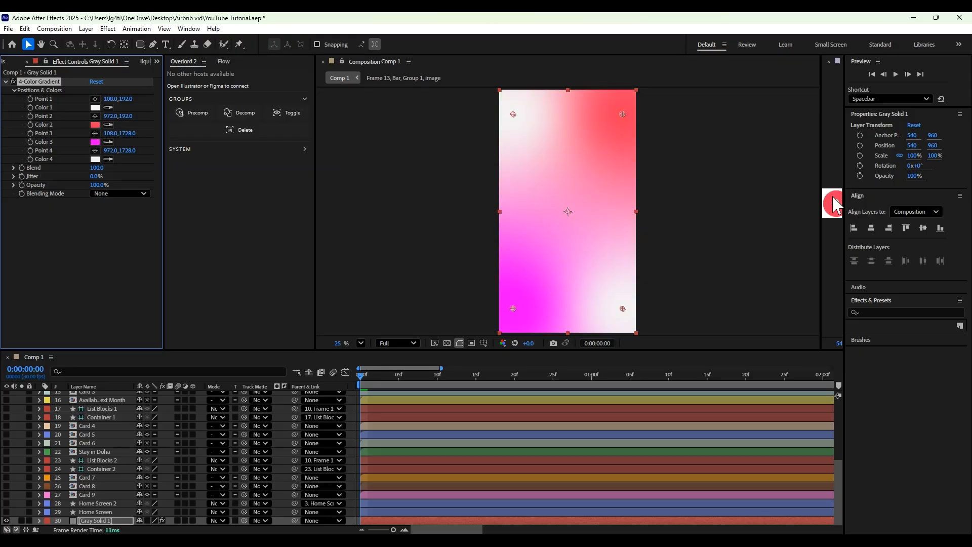
pyautogui.click(95, 125)
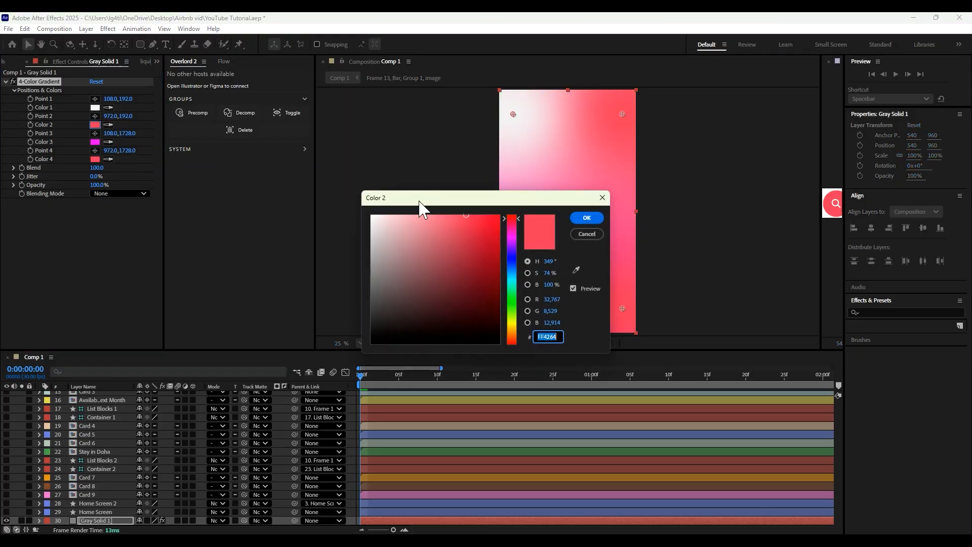
pyautogui.moveTo(449, 230); pyautogui.dragTo(425, 216)
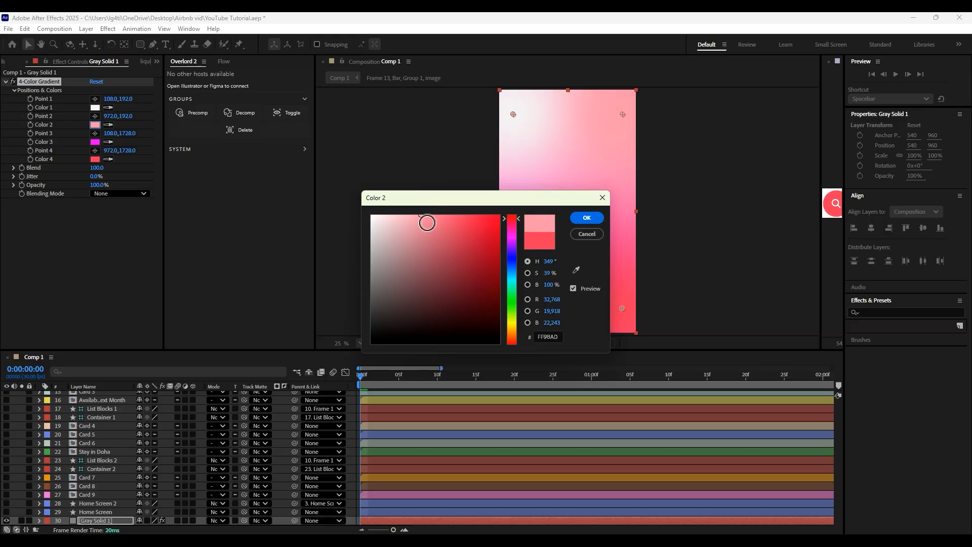
pyautogui.moveTo(426, 222); pyautogui.dragTo(409, 218)
pyautogui.click(587, 217)
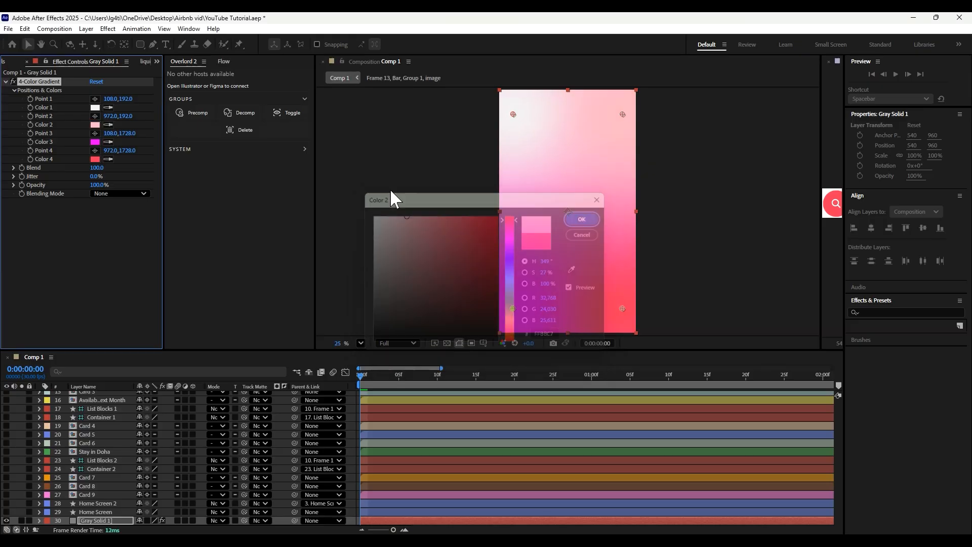
# - Set the gradient's Color 4 to light gray EDEDED and sample Color 2's pale pink for Color 3
pyautogui.click(96, 159)
pyautogui.click(370, 229)
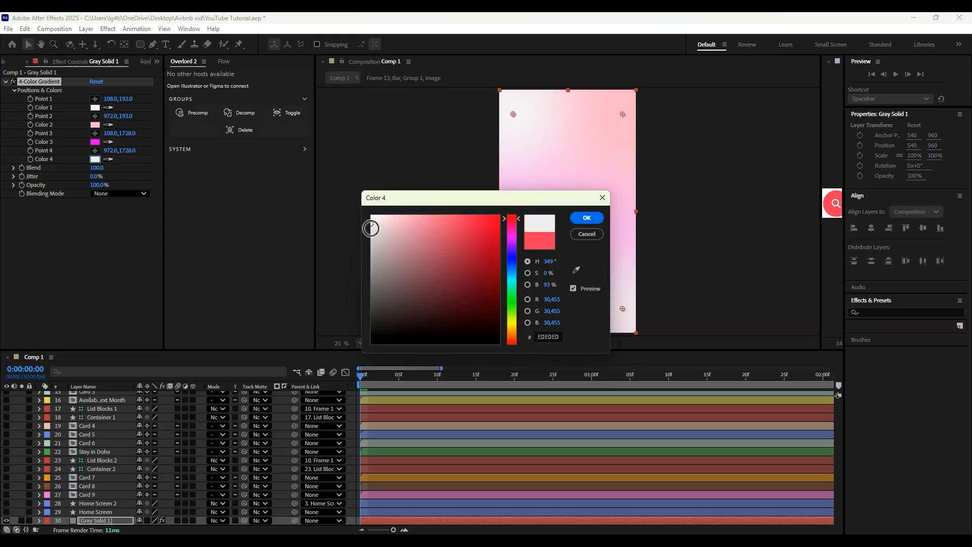
pyautogui.click(579, 218)
pyautogui.click(108, 142)
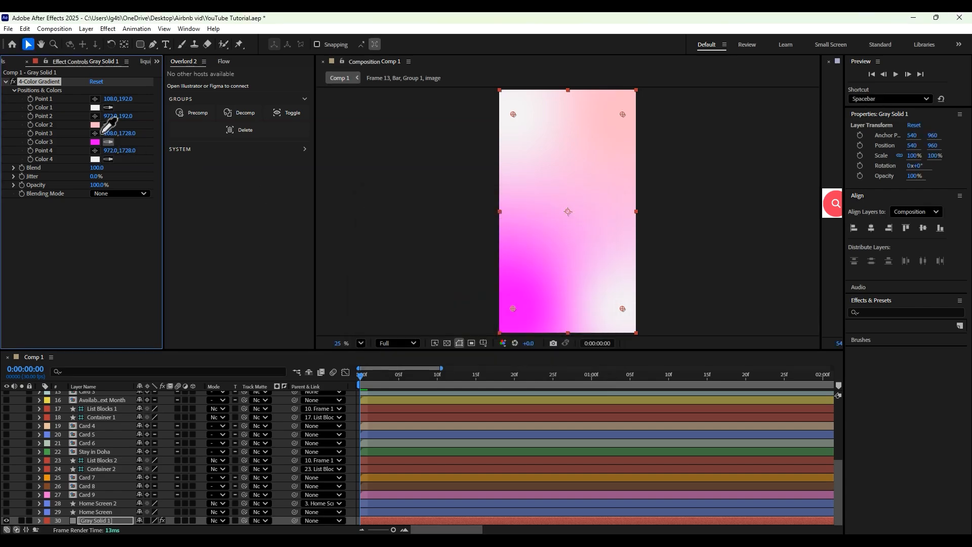
pyautogui.click(98, 125)
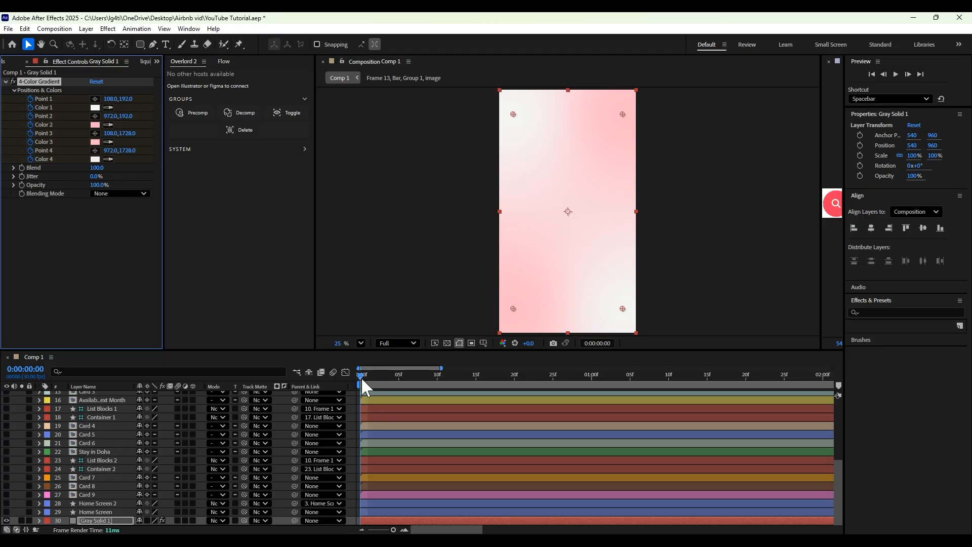
# - At 0:00:08:00, keyframe the gradient points: Point 1 at 902.1, 203.9; Point 2 at 930.2, 1762.3; Point 3 at 137.9, 98.0; Point 4 at 130.1, 1751.9
pyautogui.press('u')
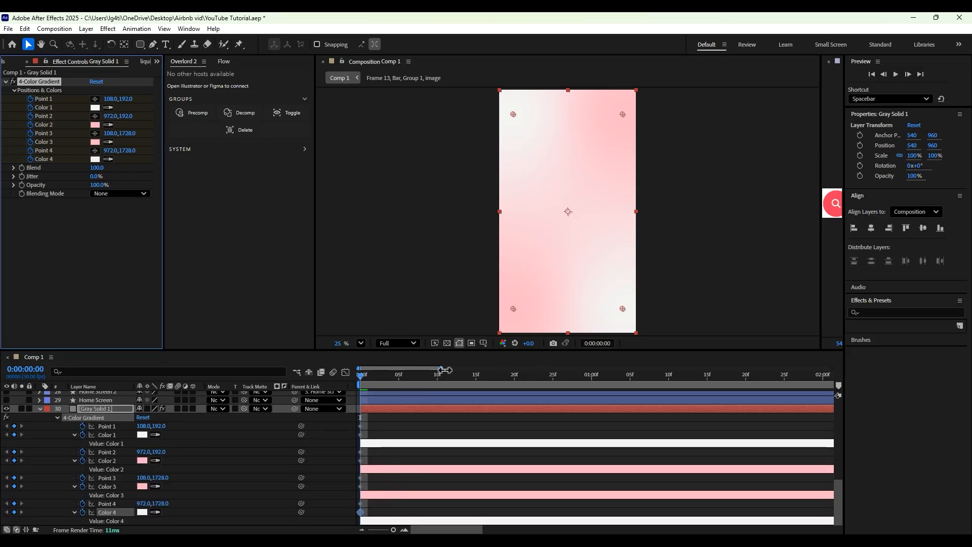
pyautogui.moveTo(437, 369); pyautogui.dragTo(647, 369)
pyautogui.moveTo(361, 379); pyautogui.dragTo(738, 408)
pyautogui.moveTo(652, 368); pyautogui.dragTo(725, 369)
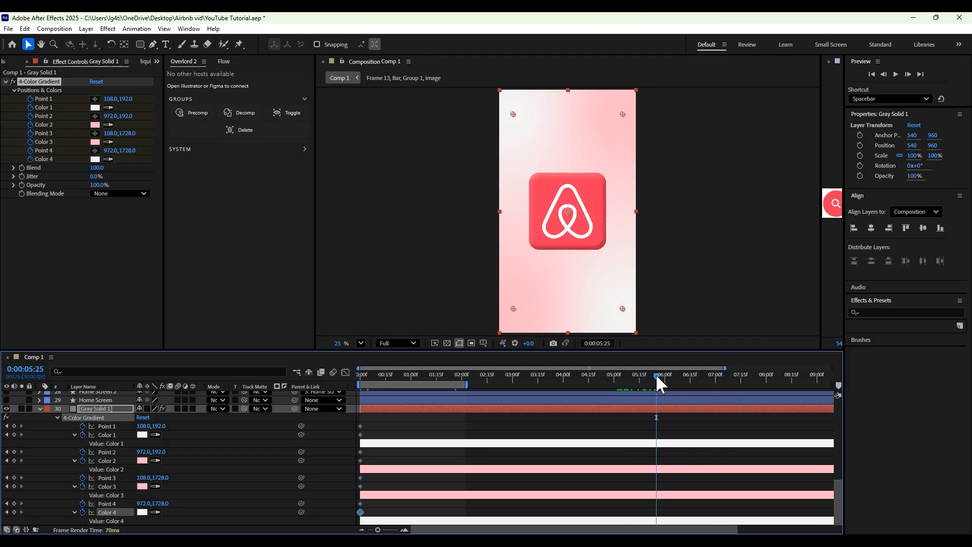
pyautogui.moveTo(655, 375); pyautogui.dragTo(766, 386)
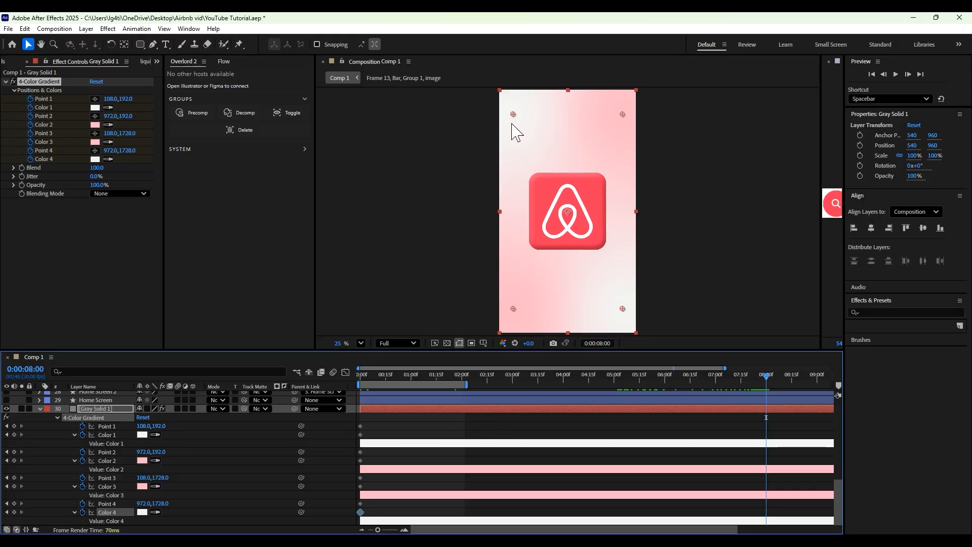
pyautogui.scroll(-1, 515, 132)
pyautogui.moveTo(514, 129); pyautogui.dragTo(519, 152)
pyautogui.moveTo(601, 126); pyautogui.dragTo(582, 160)
pyautogui.moveTo(590, 299); pyautogui.dragTo(585, 292)
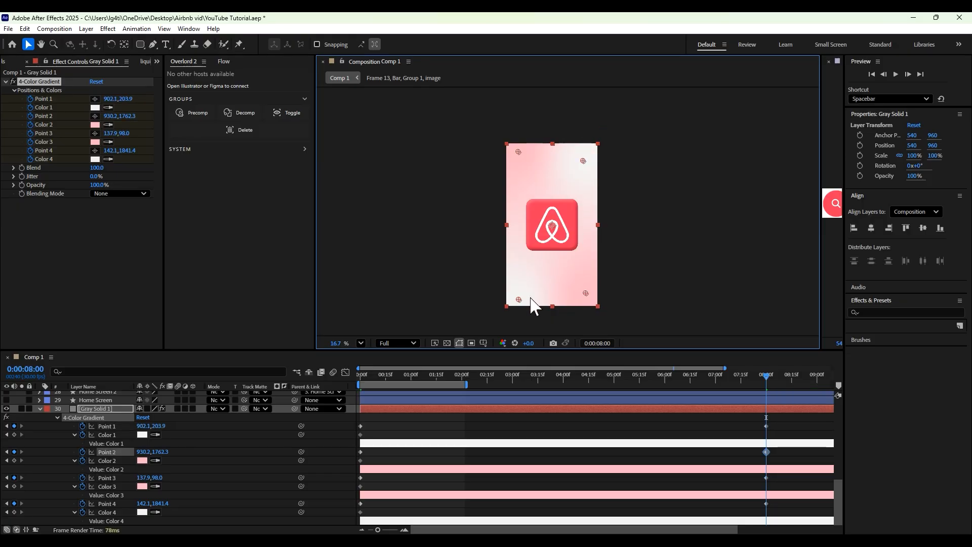
pyautogui.moveTo(518, 299); pyautogui.dragTo(518, 291)
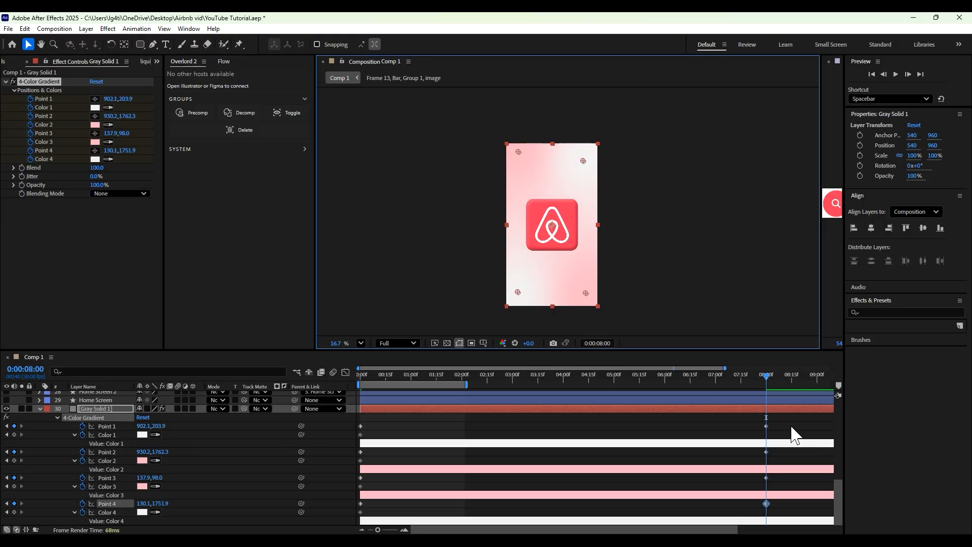
# - Apply Easy Ease to all the 4-Color Gradient keyframes and preview the moving background from the start
pyautogui.moveTo(785, 417); pyautogui.dragTo(335, 525)
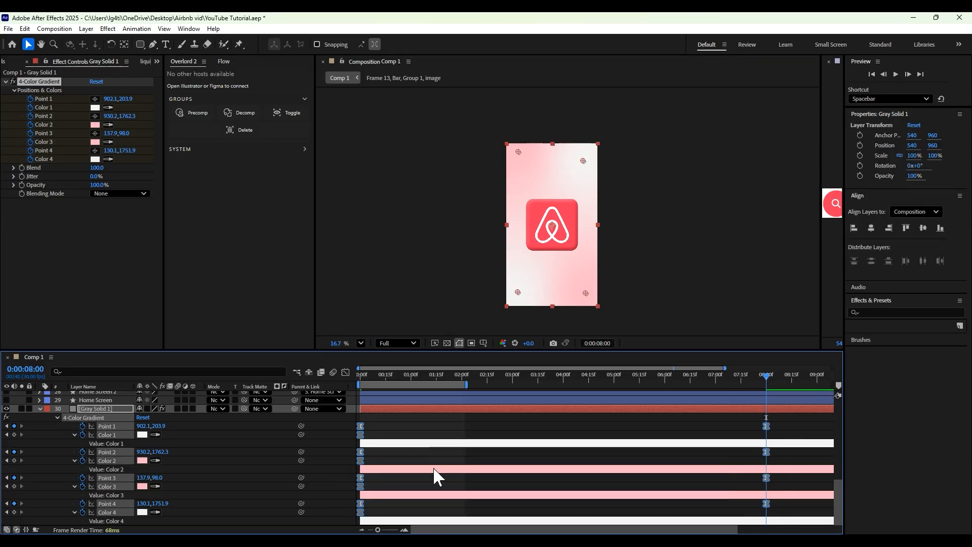
pyautogui.press('F9')
pyautogui.press('Home')
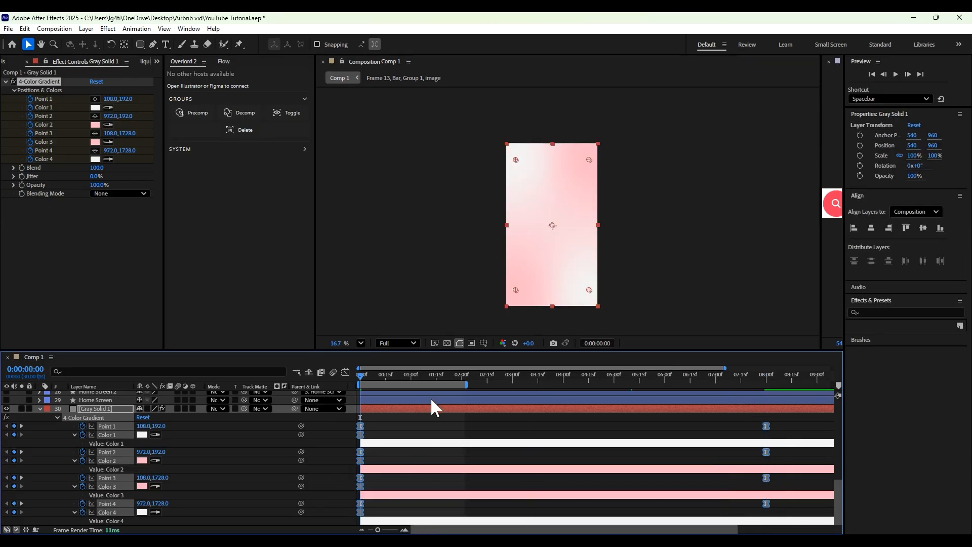
pyautogui.press('space')
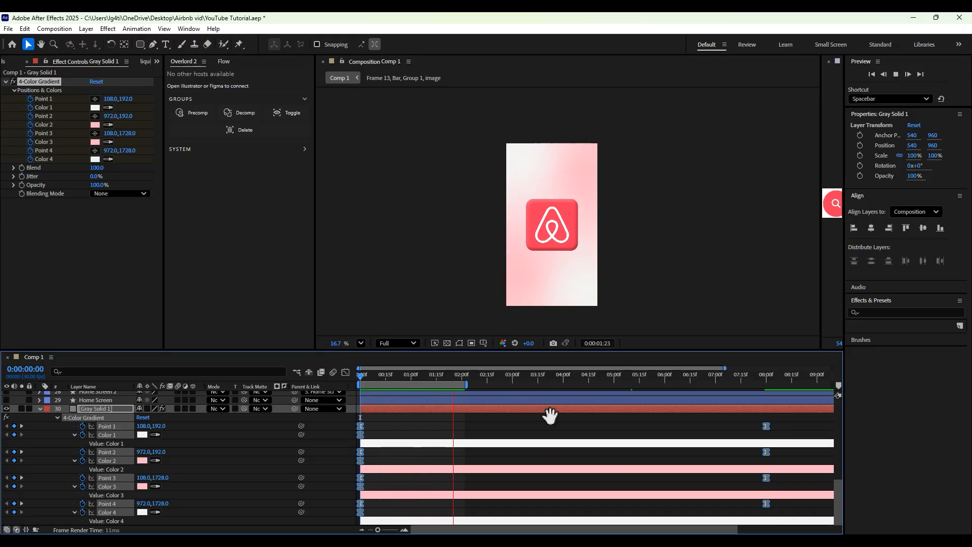
pyautogui.press('space')
# - At 0:00:00:29, draw a circle about 168 px wide over the middle of the logo as a new shape layer
pyautogui.moveTo(724, 368); pyautogui.dragTo(453, 372)
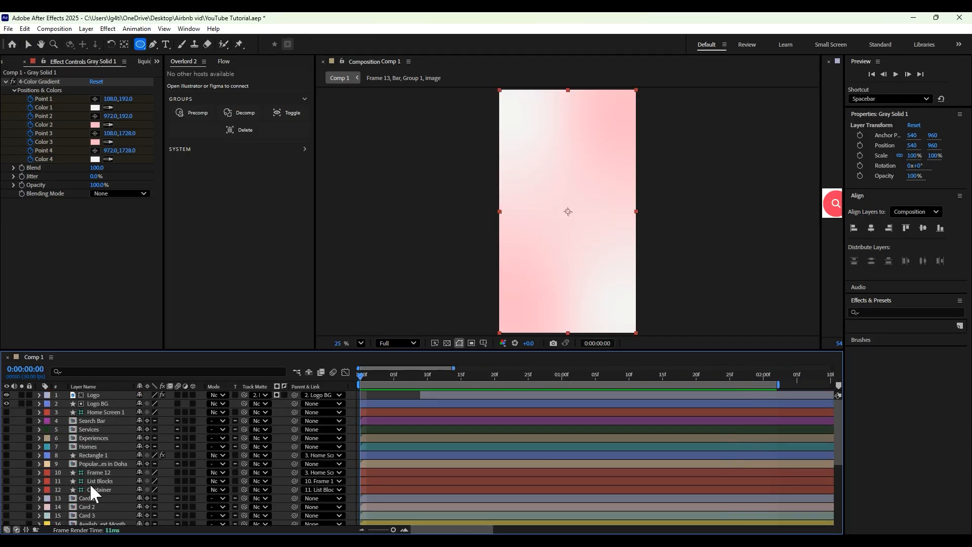
pyautogui.hotkey('ctrl', 'shift', 'a')
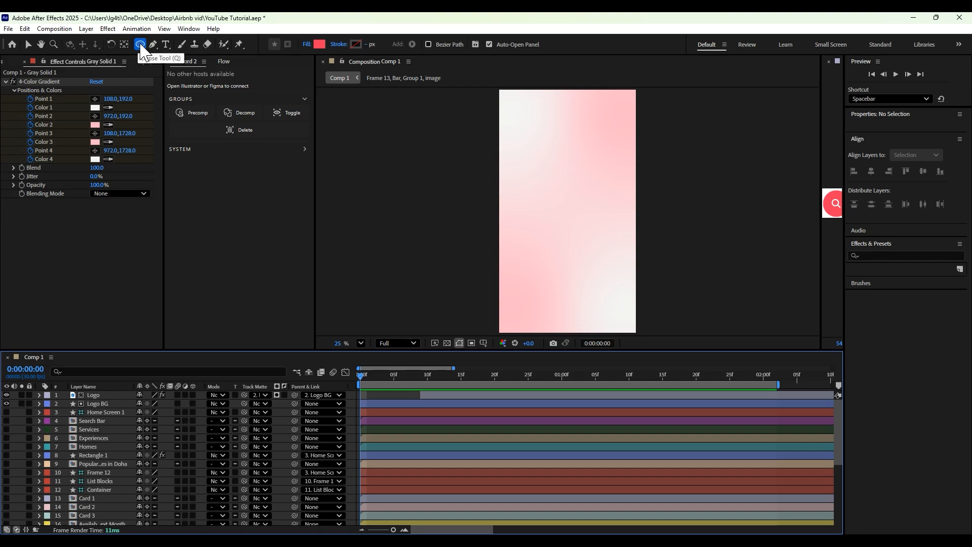
pyautogui.moveTo(140, 43); pyautogui.dragTo(181, 68)
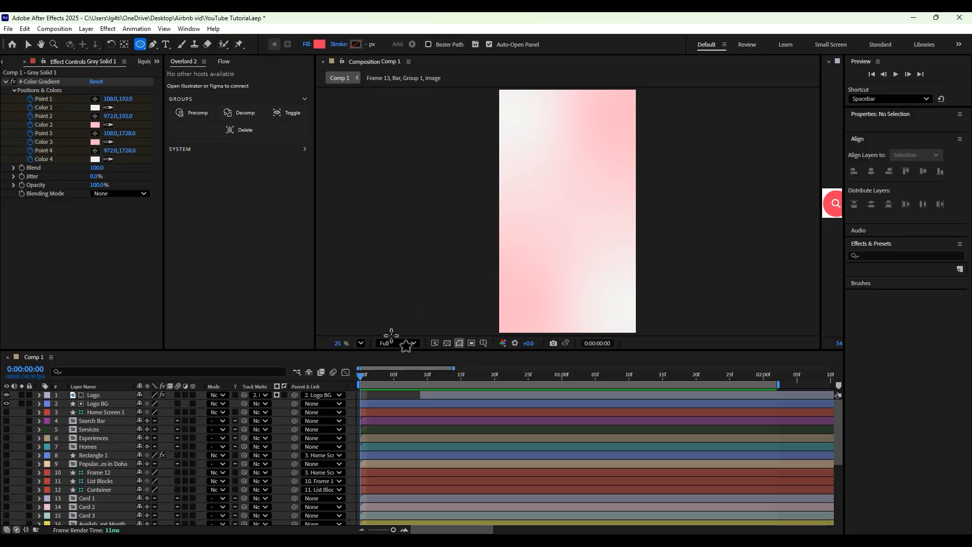
pyautogui.moveTo(363, 378); pyautogui.dragTo(554, 390)
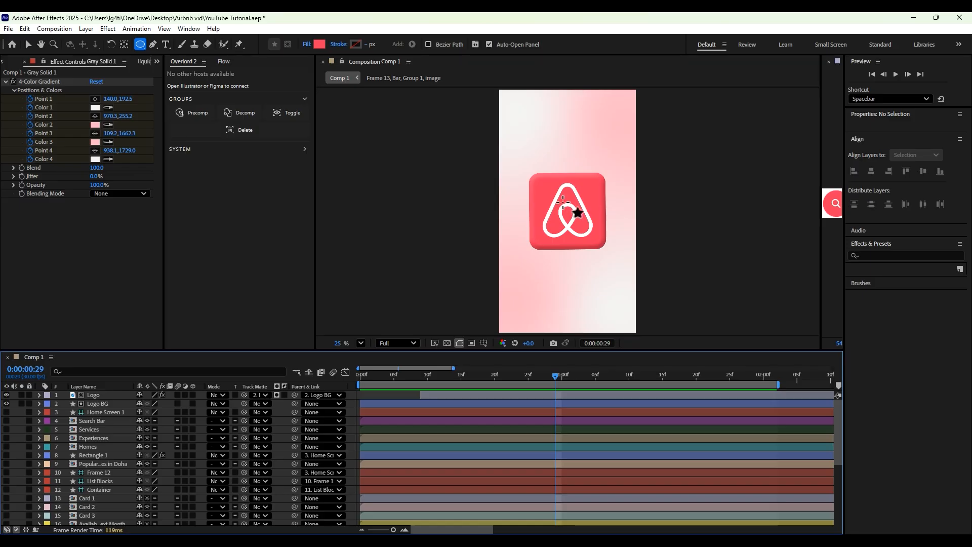
pyautogui.moveTo(559, 198); pyautogui.dragTo(582, 220)
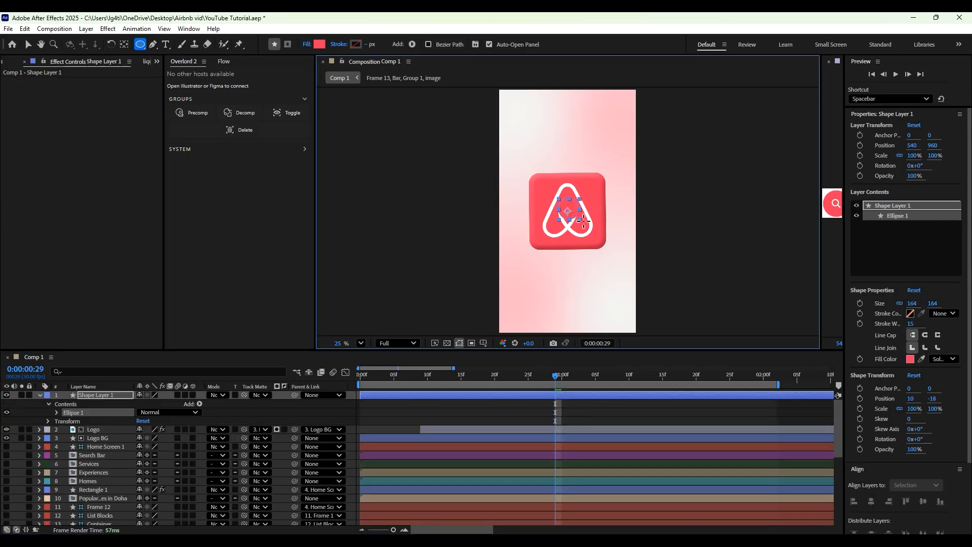
pyautogui.press('v')
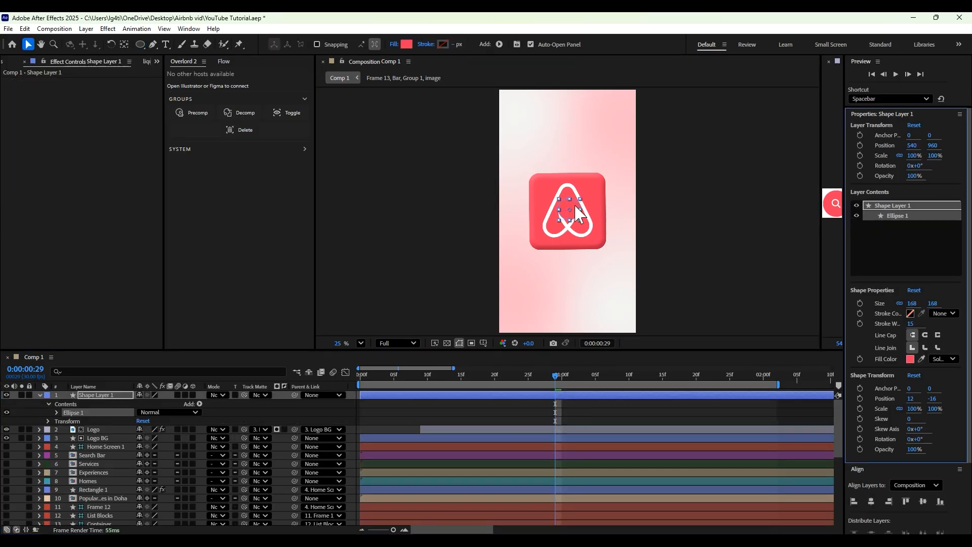
# - Set the circle's fill color to white, FFFFFF
pyautogui.click(405, 44)
pyautogui.moveTo(430, 239); pyautogui.dragTo(326, 191)
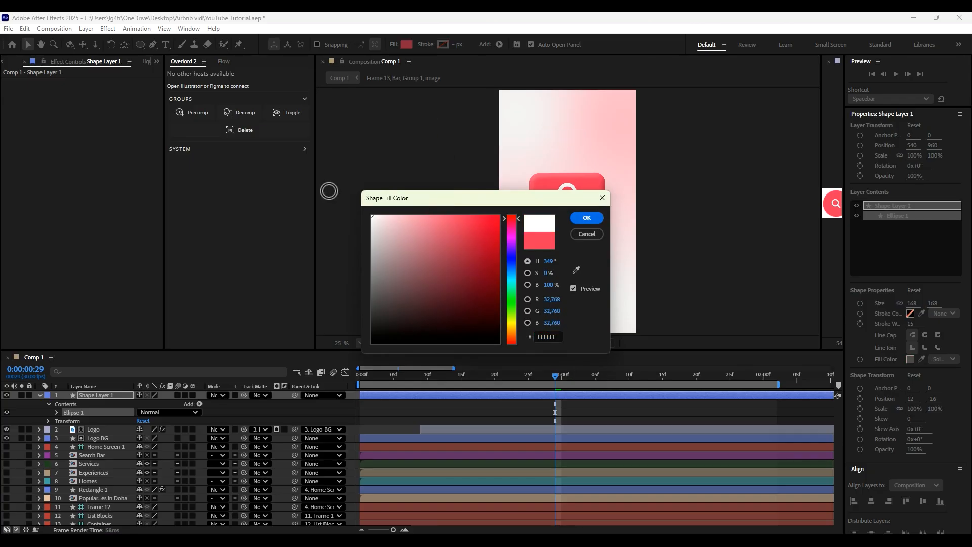
pyautogui.click(577, 218)
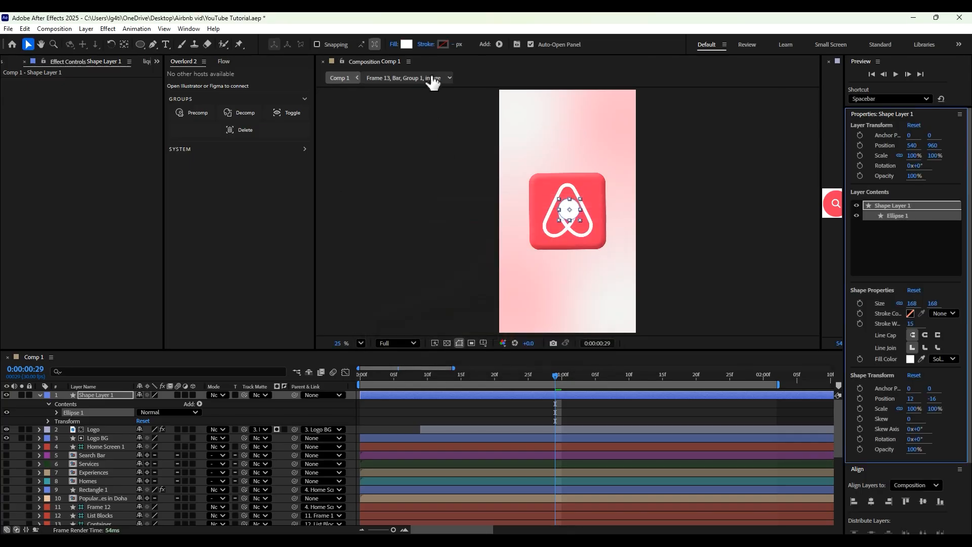
# - Give the circle a solid 15 px stroke in the red sampled from the search icon
pyautogui.click(434, 46)
pyautogui.click(451, 251)
pyautogui.click(496, 306)
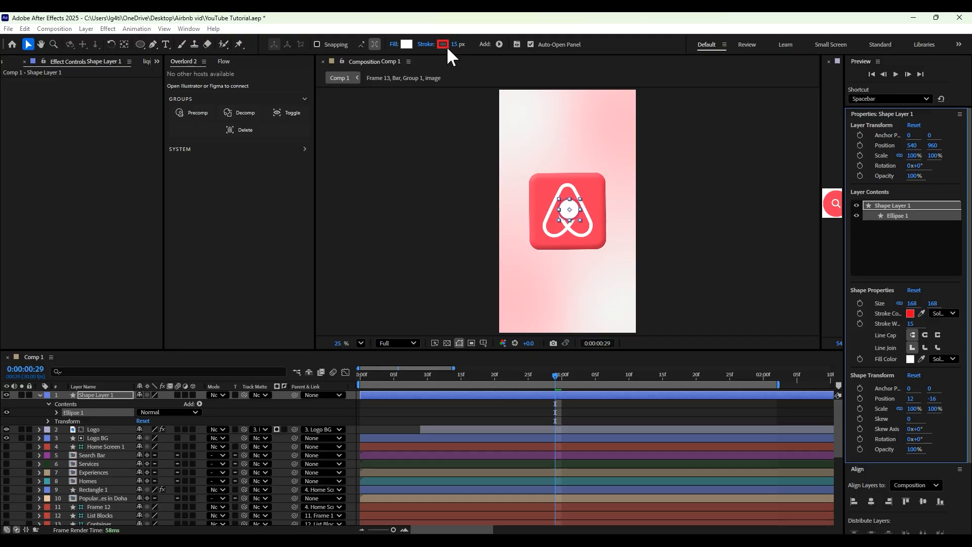
pyautogui.click(444, 45)
pyautogui.click(576, 270)
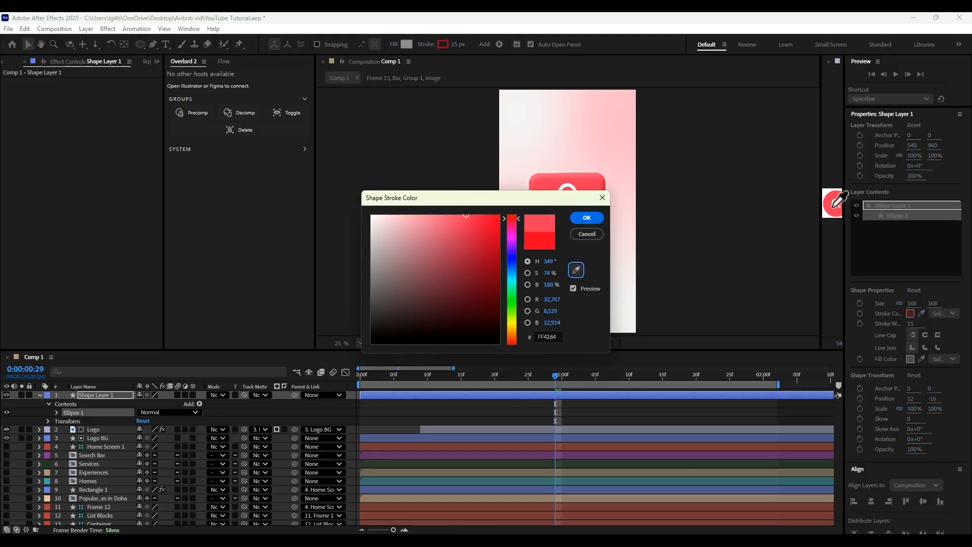
pyautogui.click(831, 206)
pyautogui.click(587, 218)
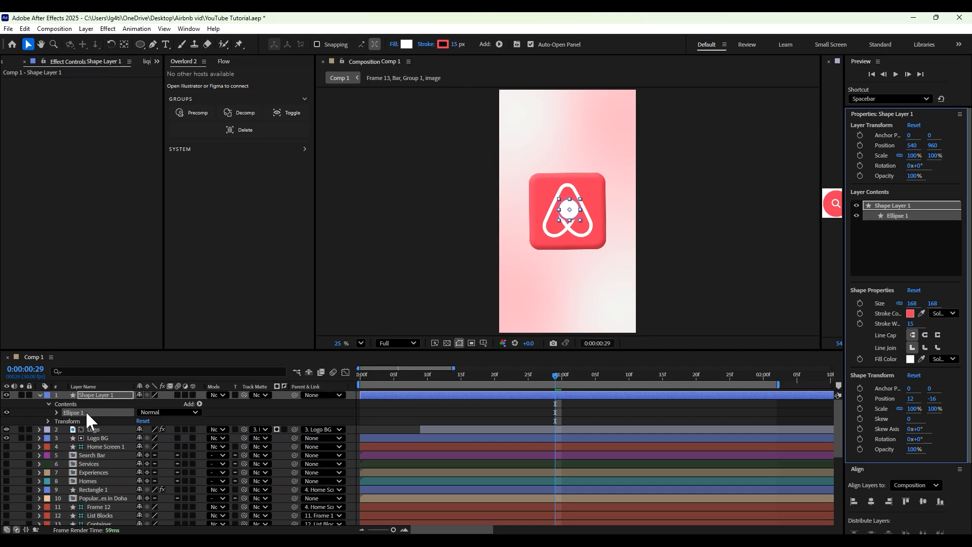
# - Apply the Deep Glow 2 effect to the circle's shape layer and preview the animation from the start
pyautogui.click(92, 394)
pyautogui.hotkey('ctrl', 'space')
pyautogui.write('dee')
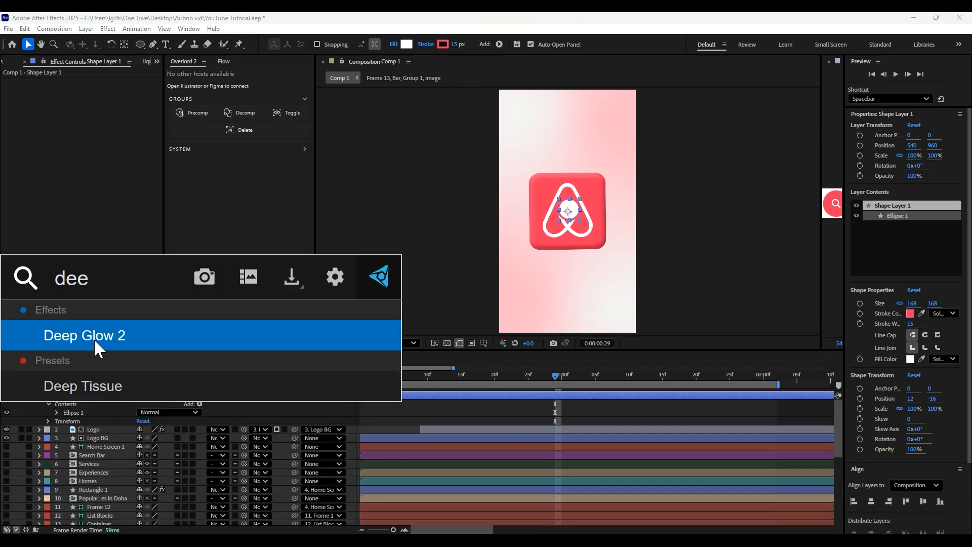
pyautogui.click(93, 338)
pyautogui.click(346, 261)
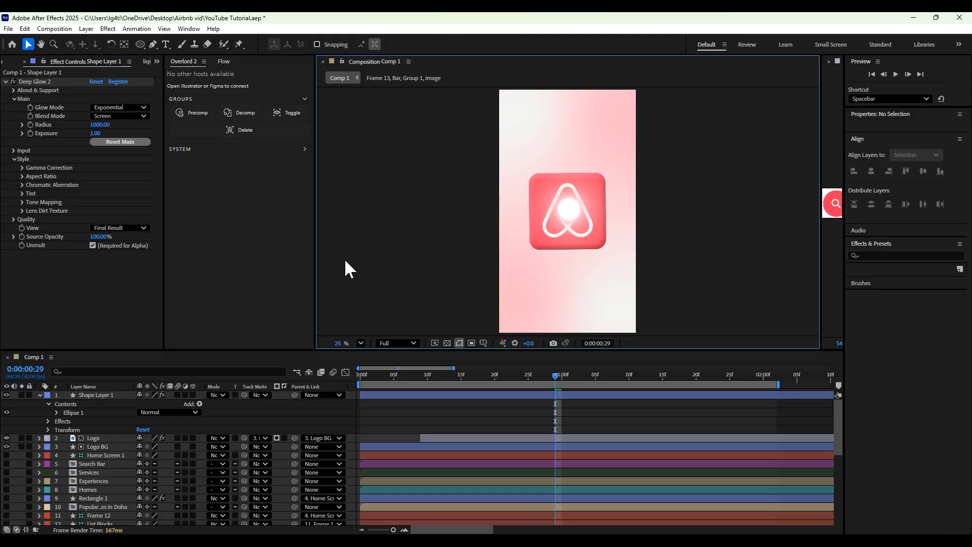
pyautogui.press('space')
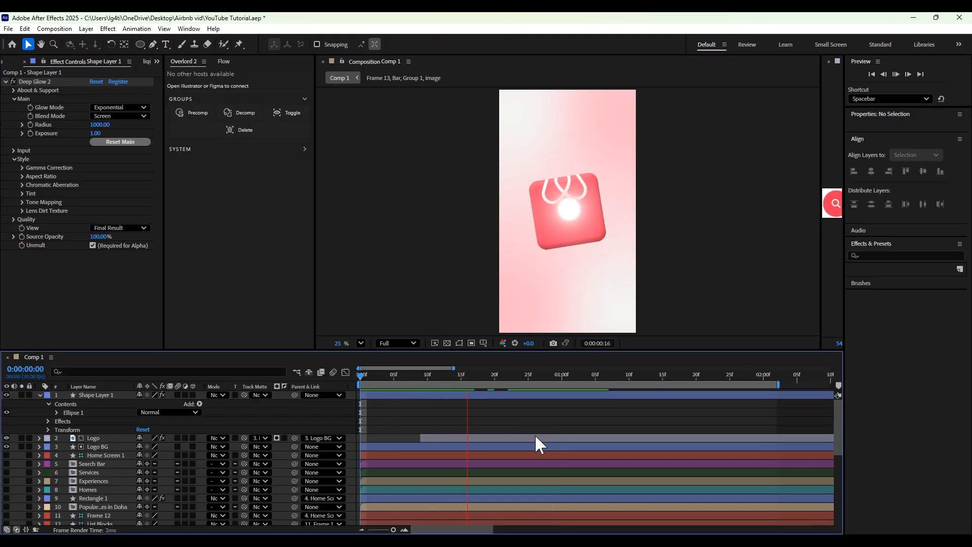
pyautogui.press('space')
pyautogui.press('space')
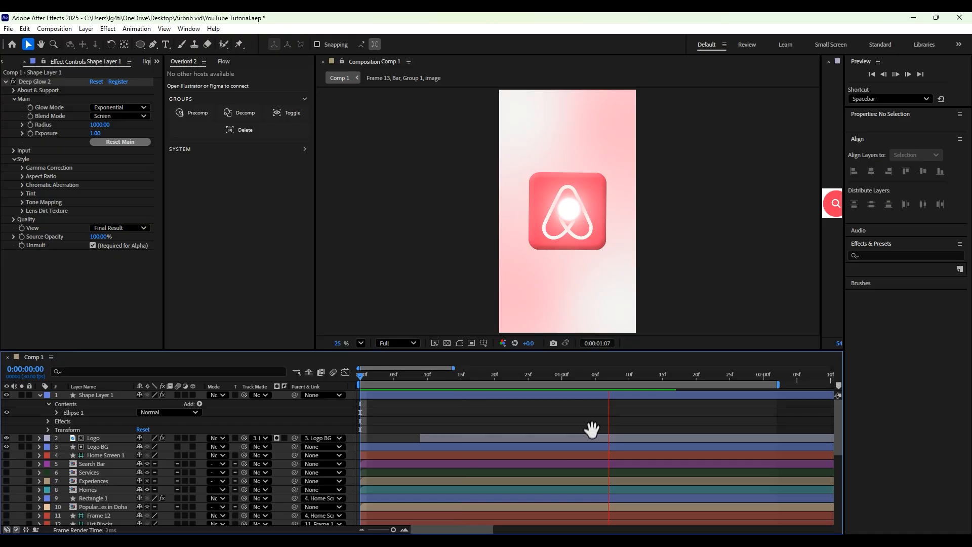
# - At 0:00:00:27, place the circle just below the composition, centered horizontally at about 540, 2024.7, with its anchor point at its center
pyautogui.moveTo(624, 375); pyautogui.dragTo(542, 390)
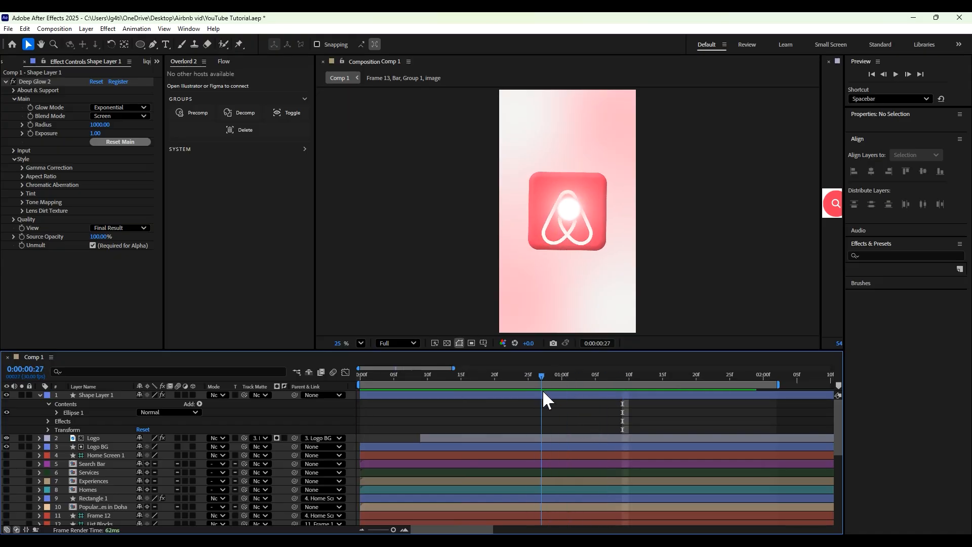
pyautogui.click(467, 396)
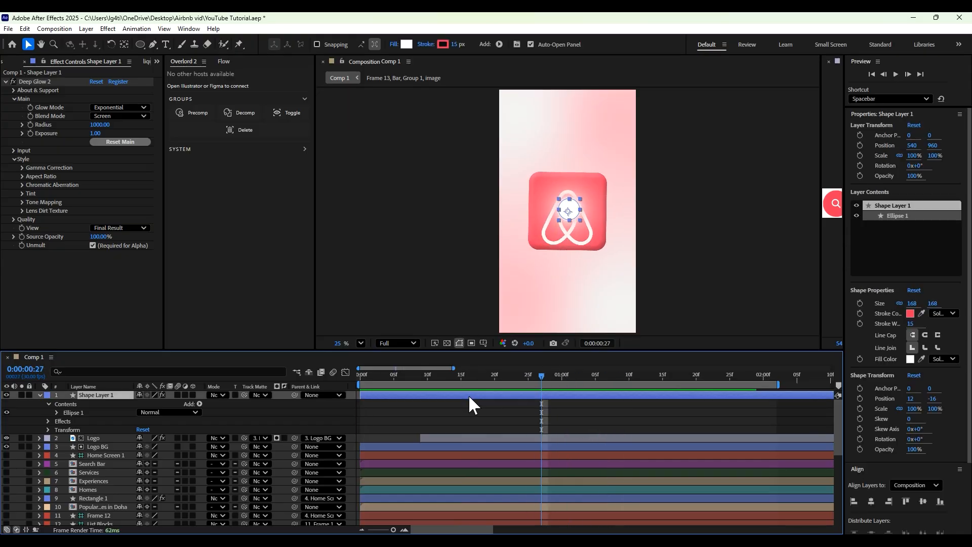
pyautogui.press('p')
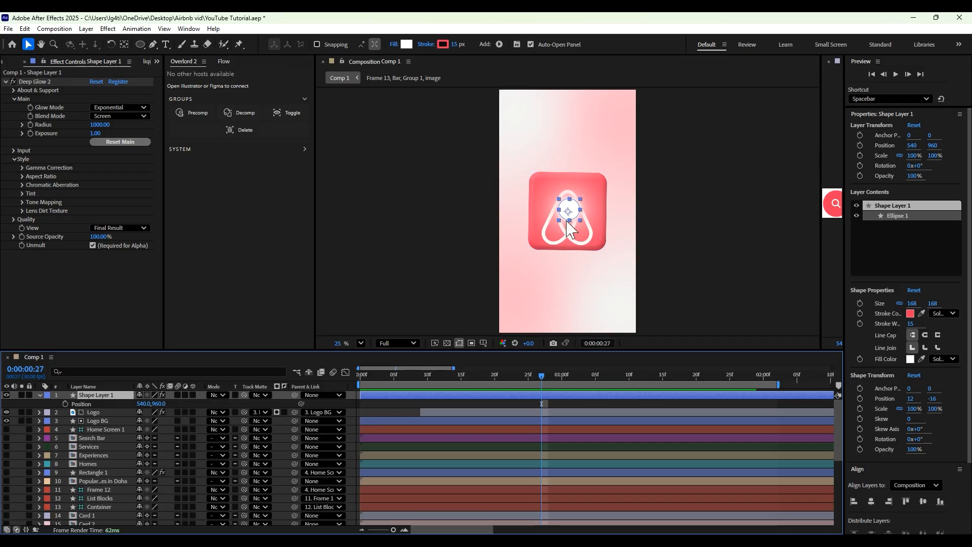
pyautogui.press(',')
pyautogui.moveTo(568, 215); pyautogui.dragTo(565, 306)
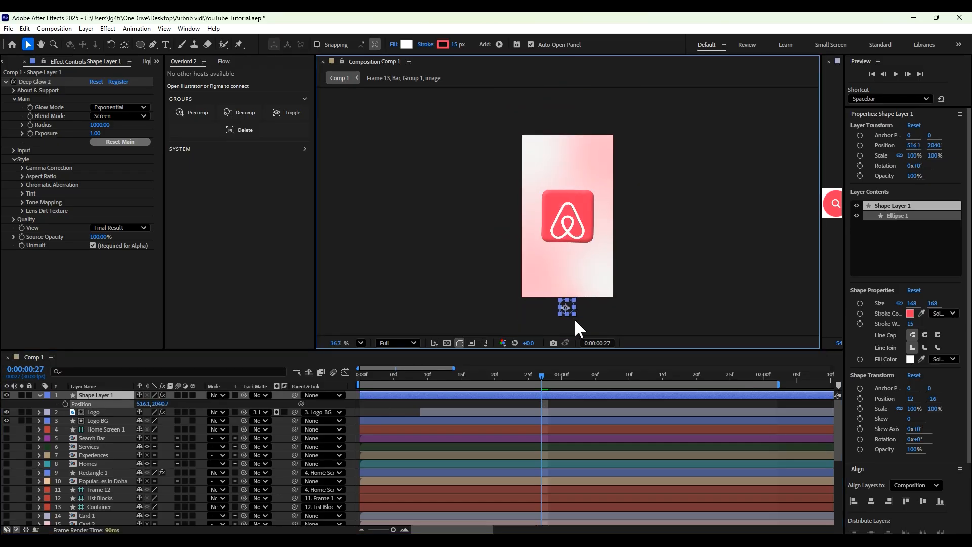
pyautogui.click(864, 509)
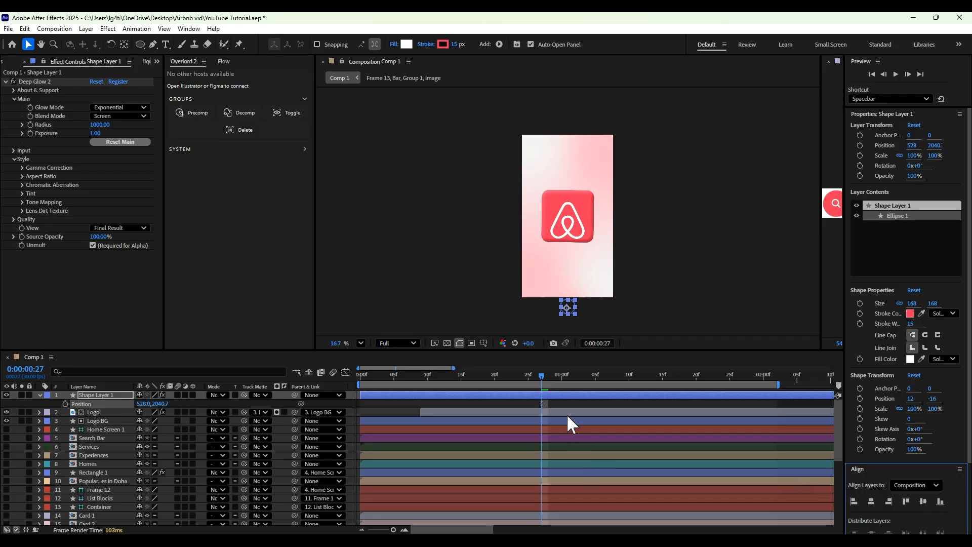
pyautogui.scroll(2, 47, 60)
pyautogui.click(47, 62)
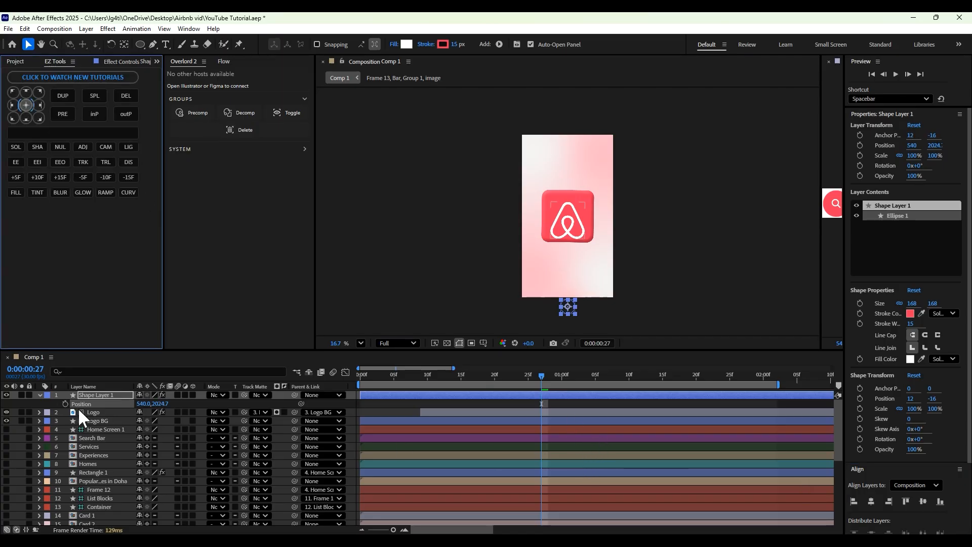
# - Keyframe the circle's Position at 0:00:00:27, and at 0:00:01:14 set it to 540, 967.7 over the logo
pyautogui.click(65, 403)
pyautogui.moveTo(539, 378); pyautogui.dragTo(653, 385)
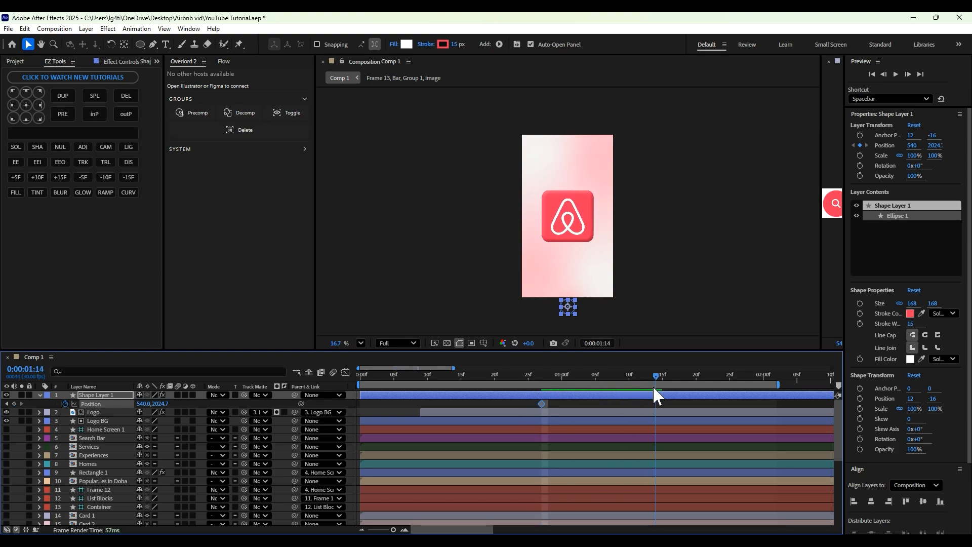
pyautogui.moveTo(154, 407); pyautogui.dragTo(106, 410)
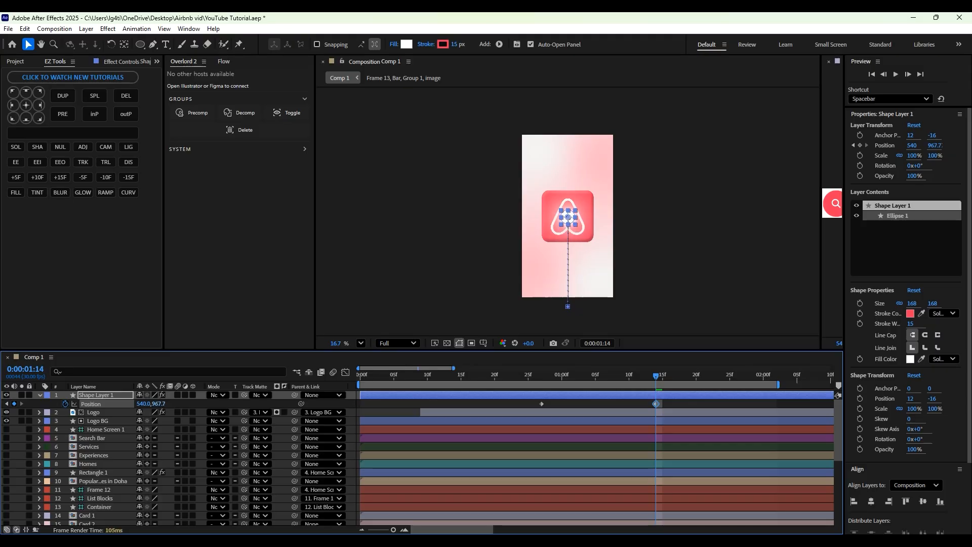
# - Set the spatial interpolation of both circle Position keyframes to Continuous Bezier, keeping temporal interpolation Linear
pyautogui.moveTo(531, 400); pyautogui.dragTo(666, 406)
pyautogui.click(360, 343)
pyautogui.click(375, 218)
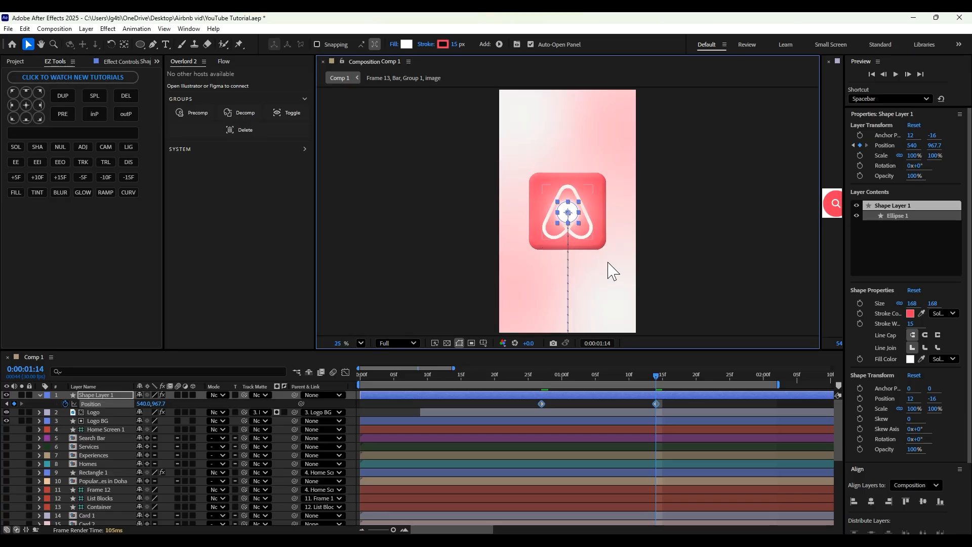
pyautogui.scroll(-1, 662, 303)
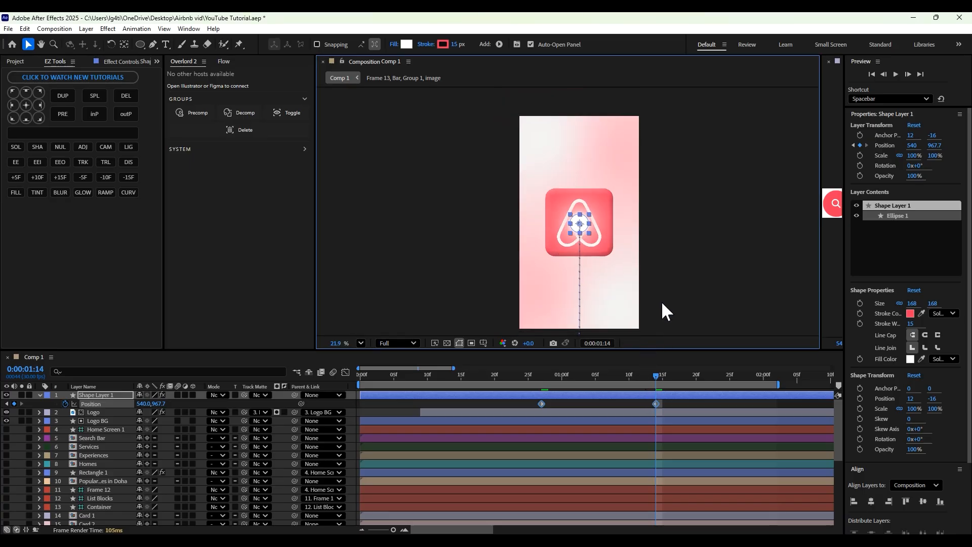
pyautogui.moveTo(662, 304); pyautogui.dragTo(659, 271)
pyautogui.scroll(1, 665, 289)
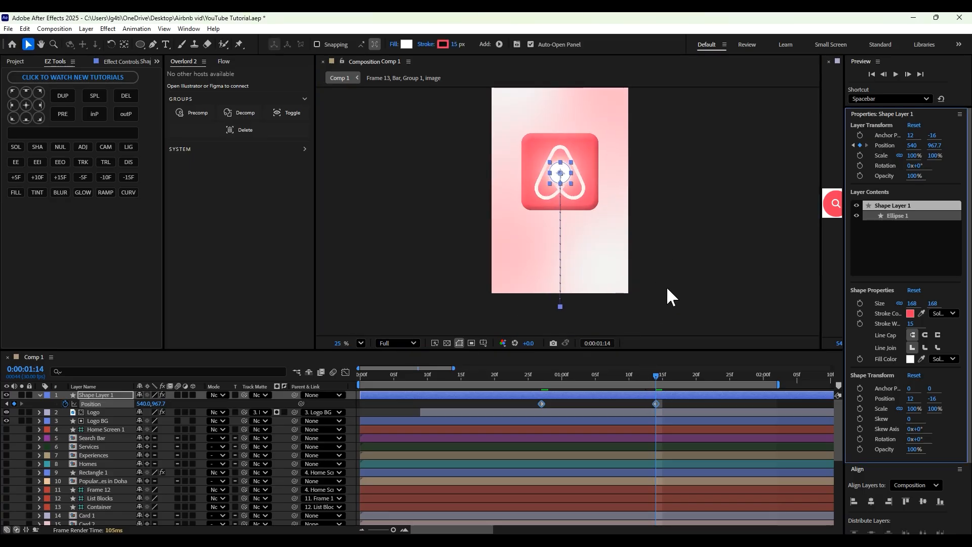
pyautogui.rightClick(656, 403)
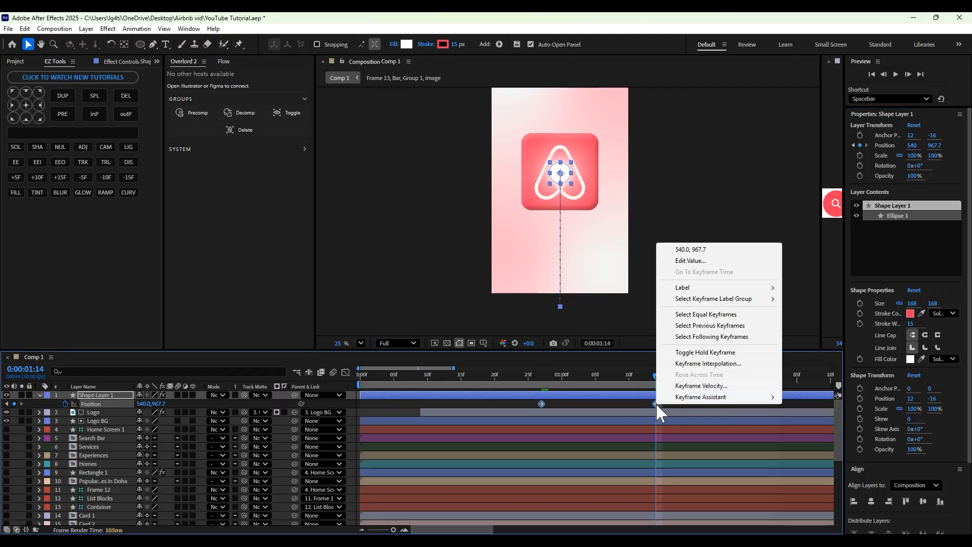
pyautogui.click(708, 364)
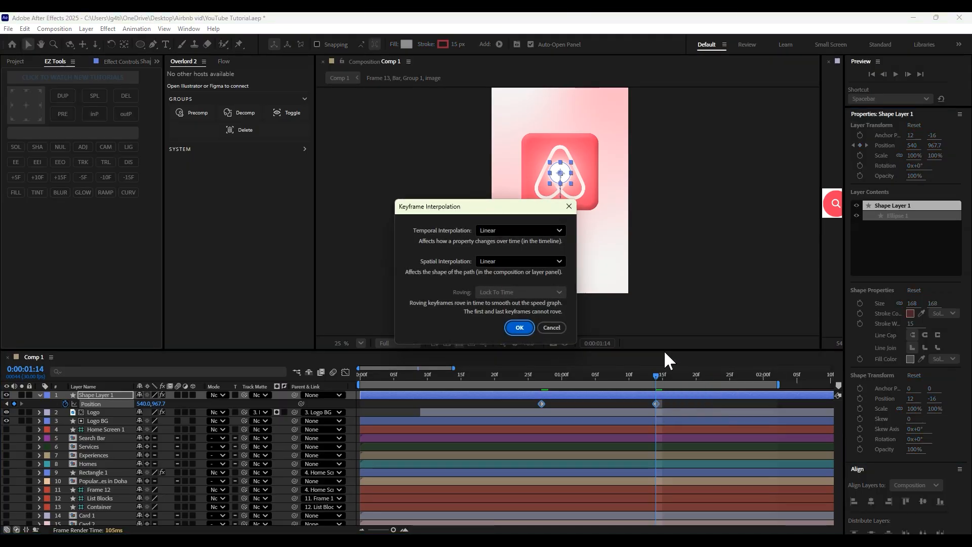
pyautogui.click(489, 261)
pyautogui.click(502, 319)
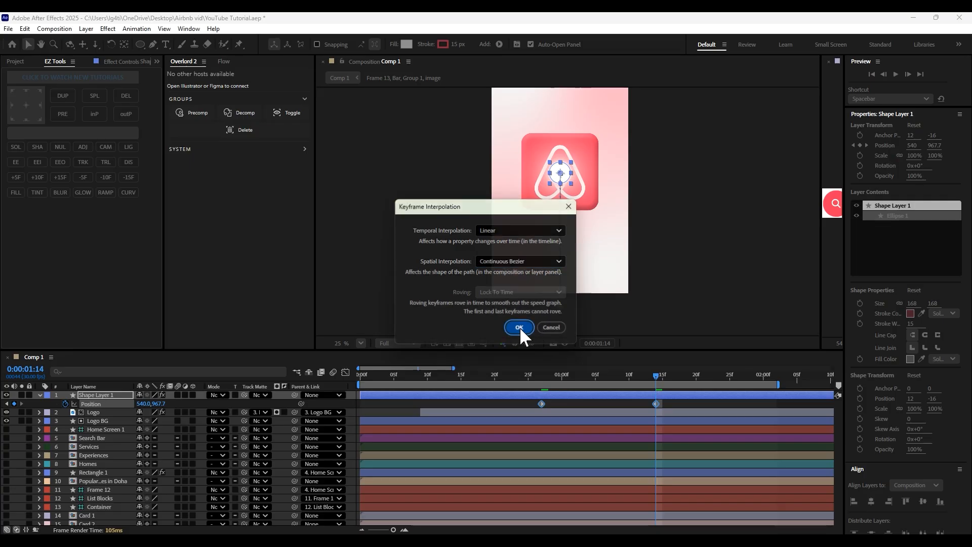
pyautogui.click(519, 327)
# - Bend the circle's motion path into a rightward arc using the handles at both ends, and preview the movement
pyautogui.moveTo(559, 284); pyautogui.dragTo(589, 283)
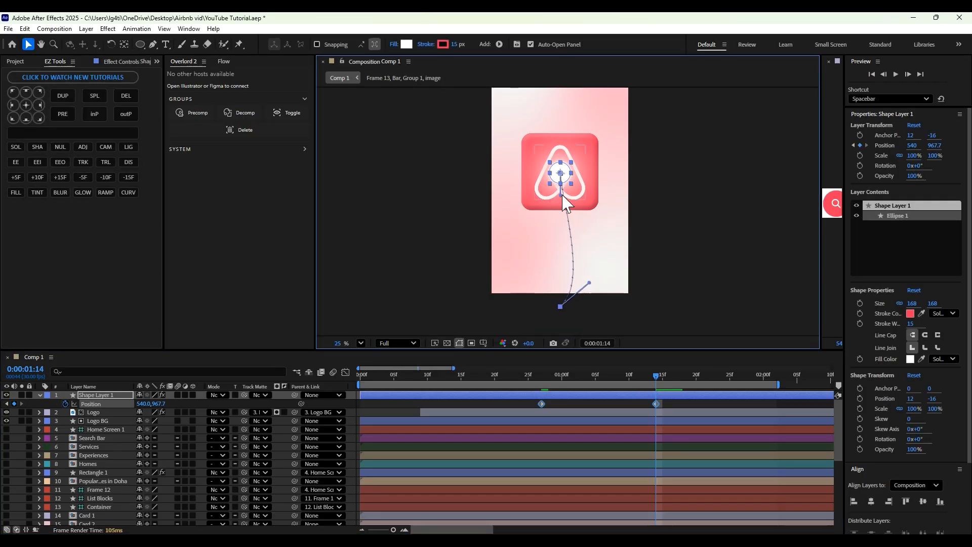
pyautogui.moveTo(558, 196); pyautogui.dragTo(633, 202)
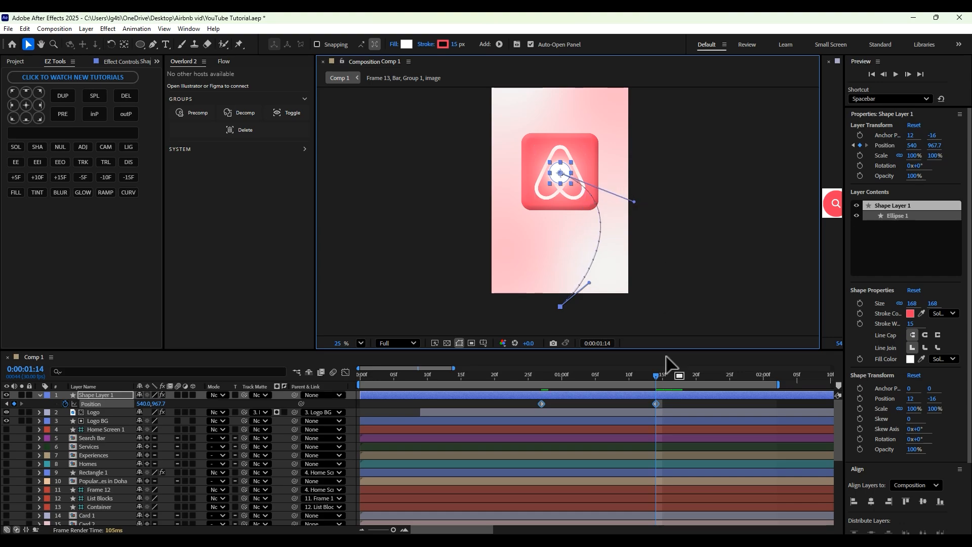
pyautogui.moveTo(655, 377); pyautogui.dragTo(501, 384)
pyautogui.press('space')
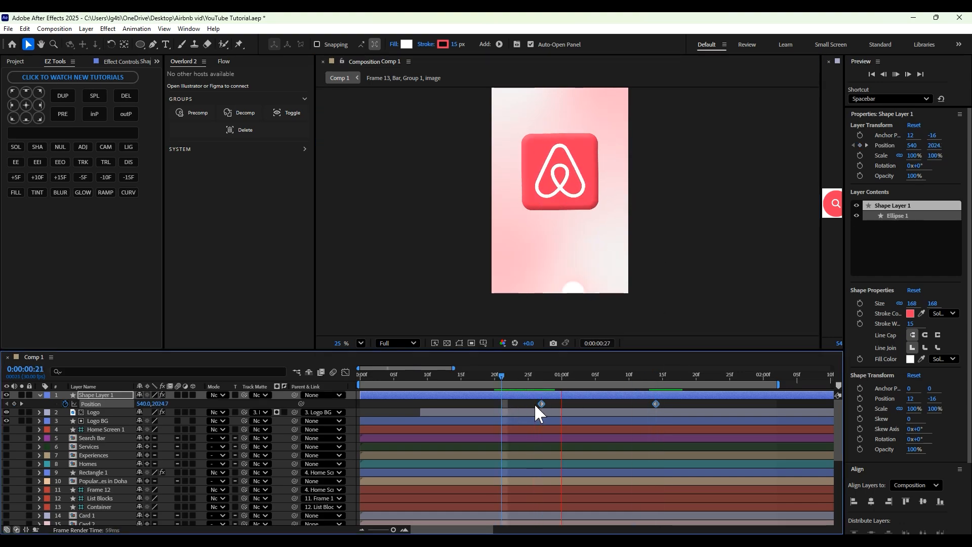
pyautogui.press('space')
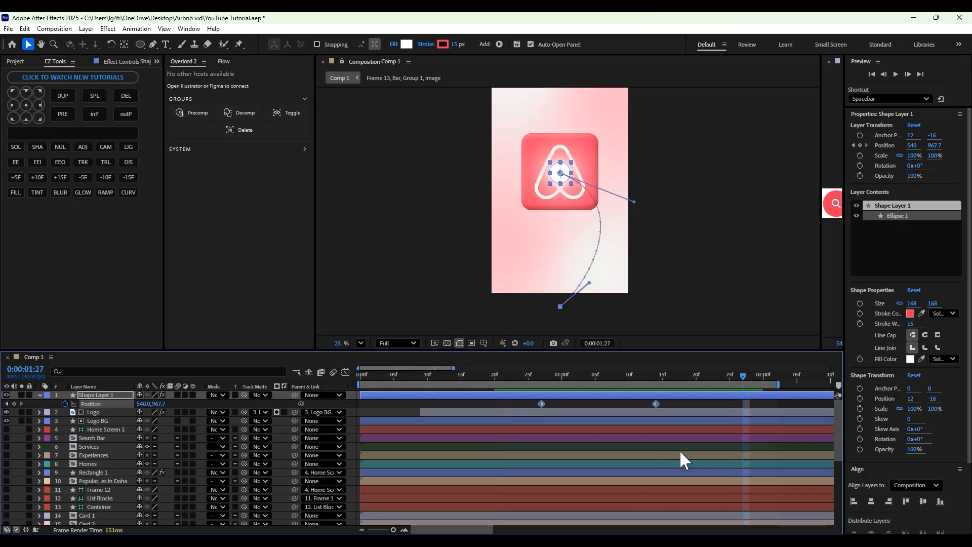
# - Move the circle's last Position keyframe to 0:00:01:25, ease both keyframes with Flow's Very fast preset, and check the speed graph
pyautogui.click(660, 400)
pyautogui.moveTo(656, 404); pyautogui.dragTo(527, 410)
pyautogui.click(223, 61)
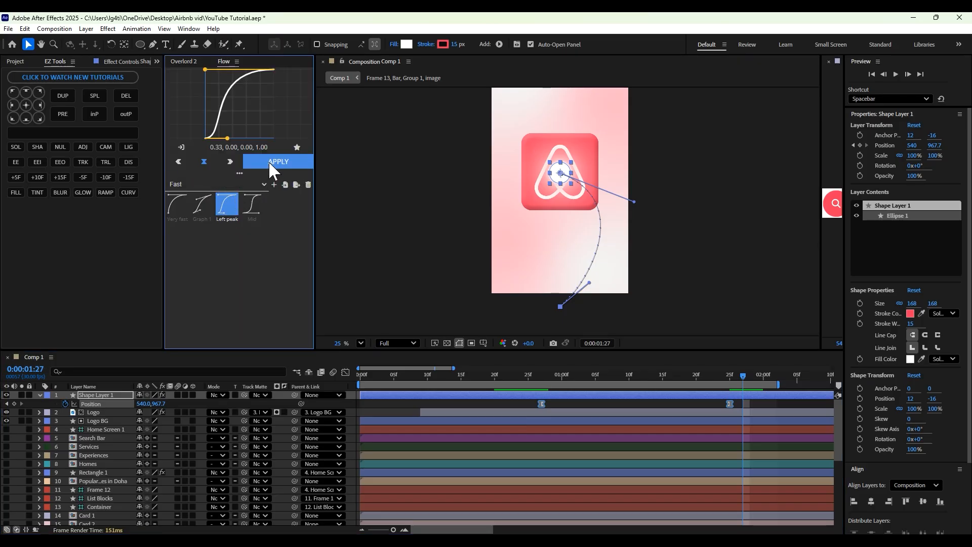
pyautogui.click(177, 204)
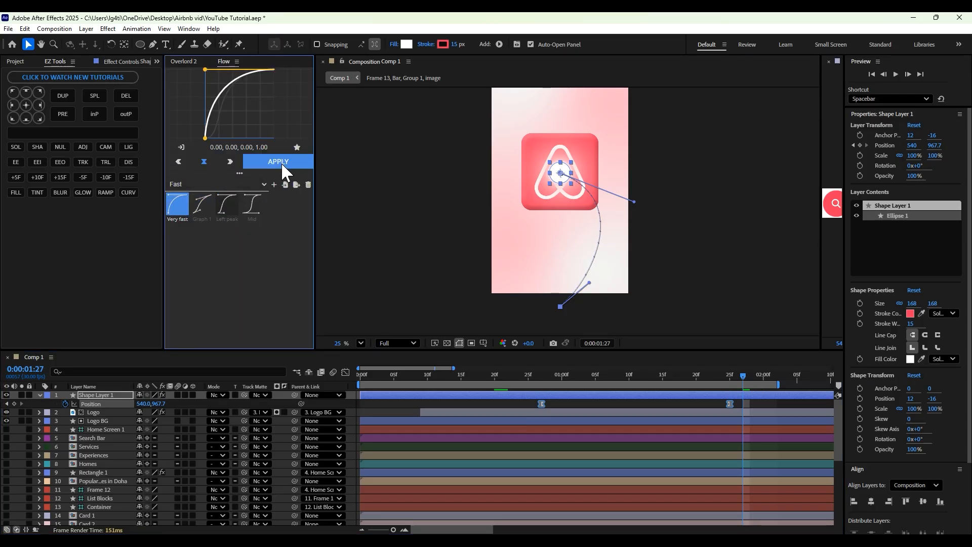
pyautogui.click(282, 162)
pyautogui.click(346, 372)
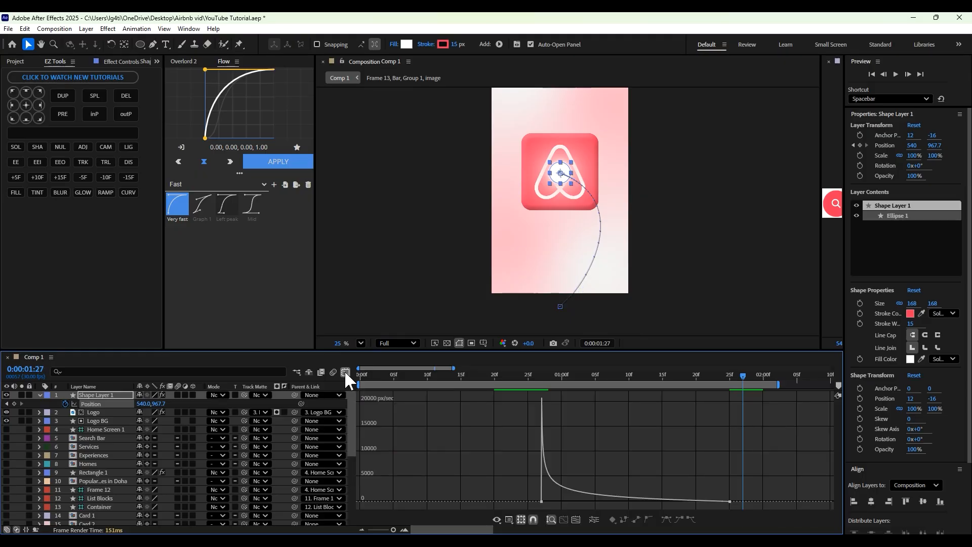
pyautogui.click(345, 372)
# - Preview the circle's eased movement into the logo from the start of the composition
pyautogui.press('Home')
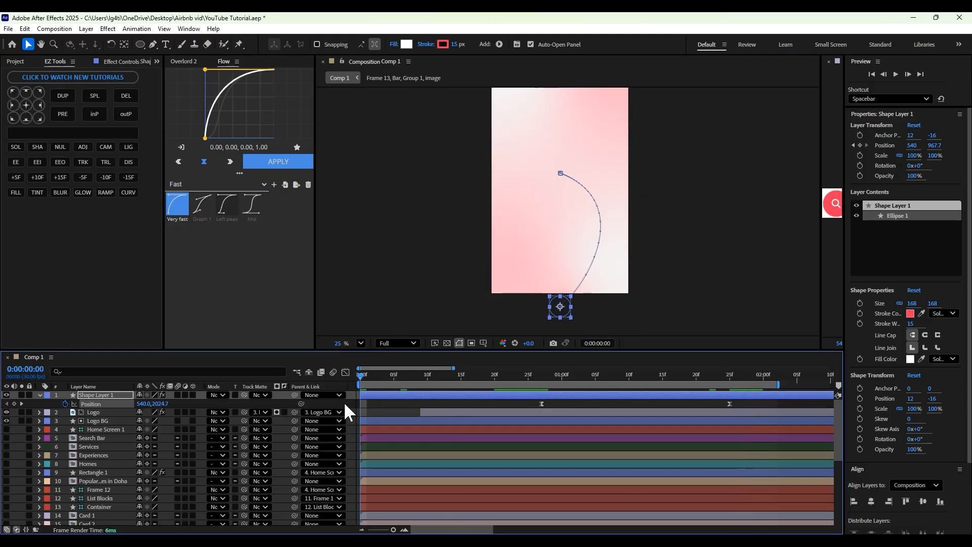
pyautogui.press('space')
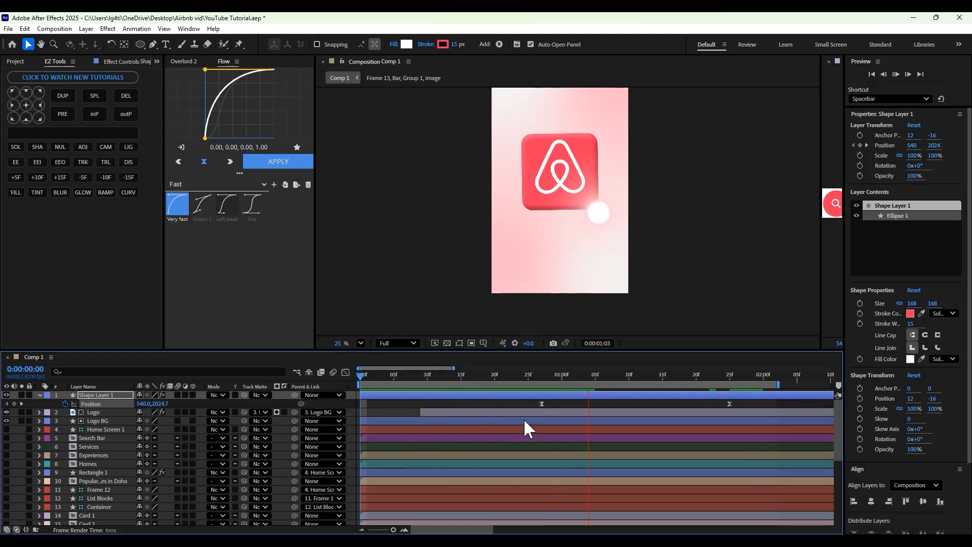
pyautogui.press('space')
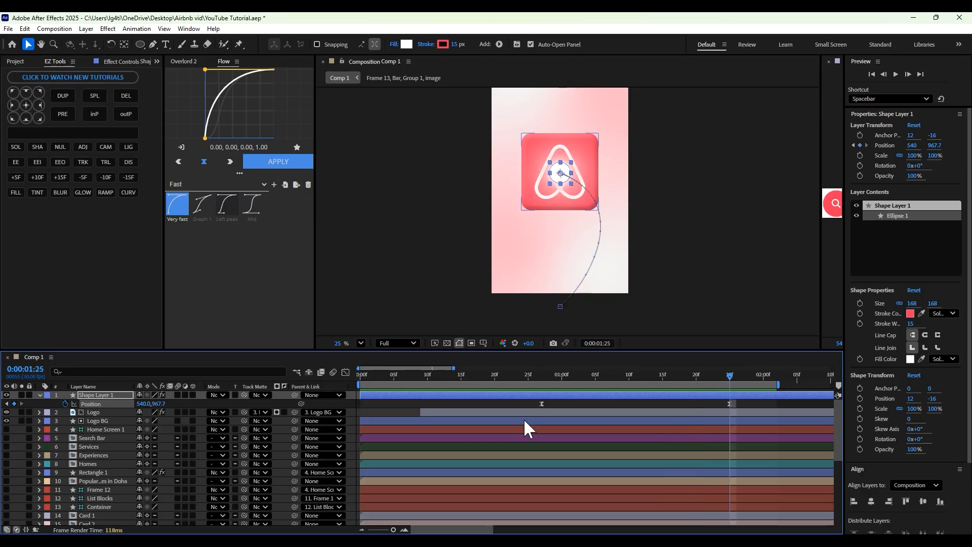
pyautogui.press('space')
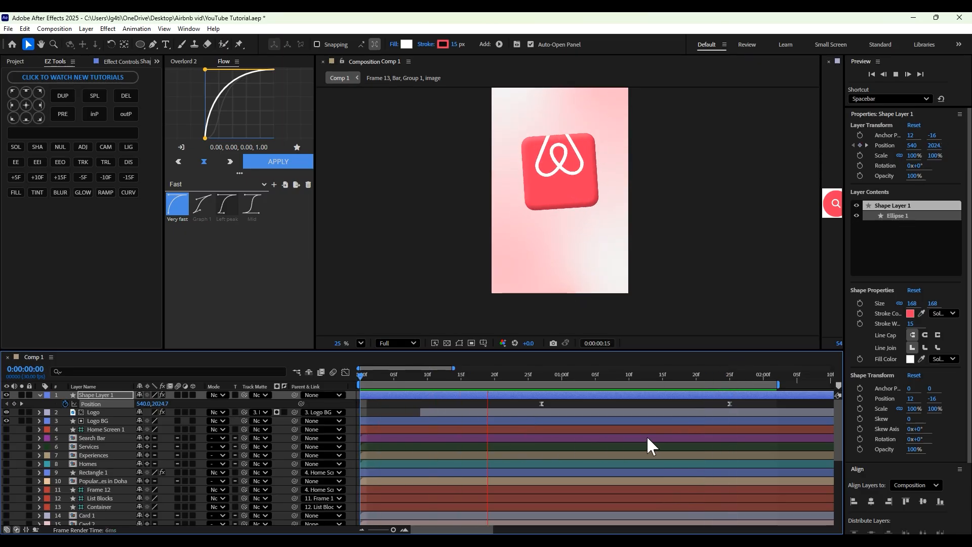
pyautogui.press('space')
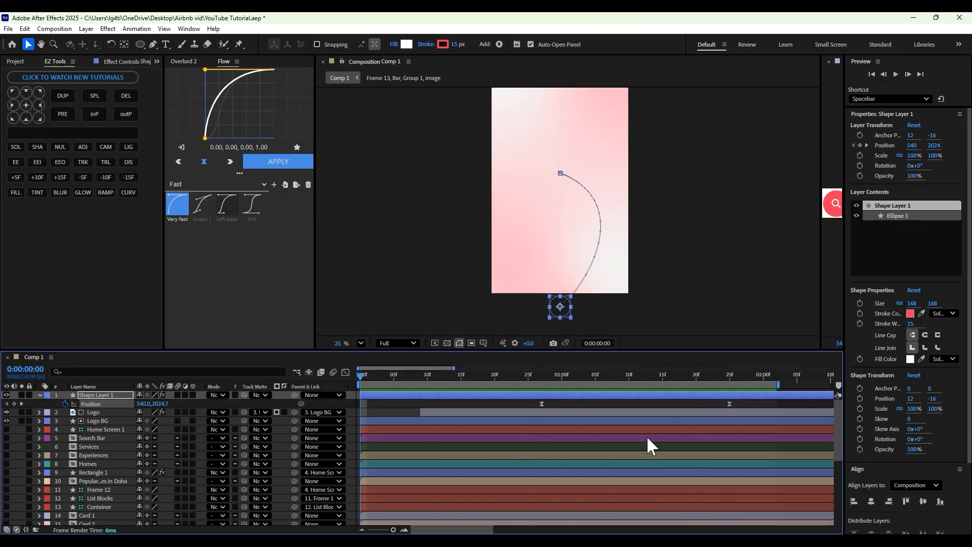
pyautogui.press('space')
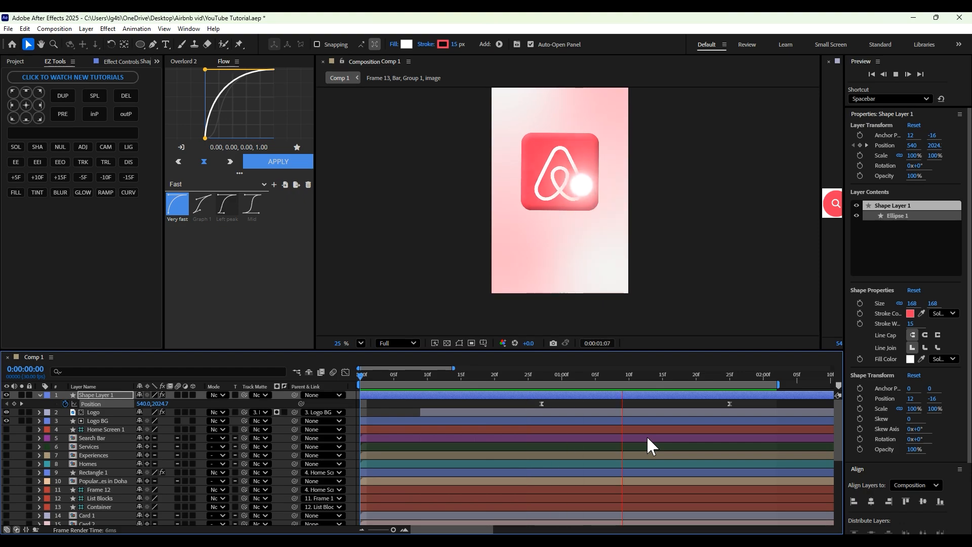
pyautogui.press('space')
# - Retime the circle's Position keyframes to about 0:00:00:23 and 0:00:01:16 and preview from the start
pyautogui.moveTo(529, 406); pyautogui.dragTo(740, 403)
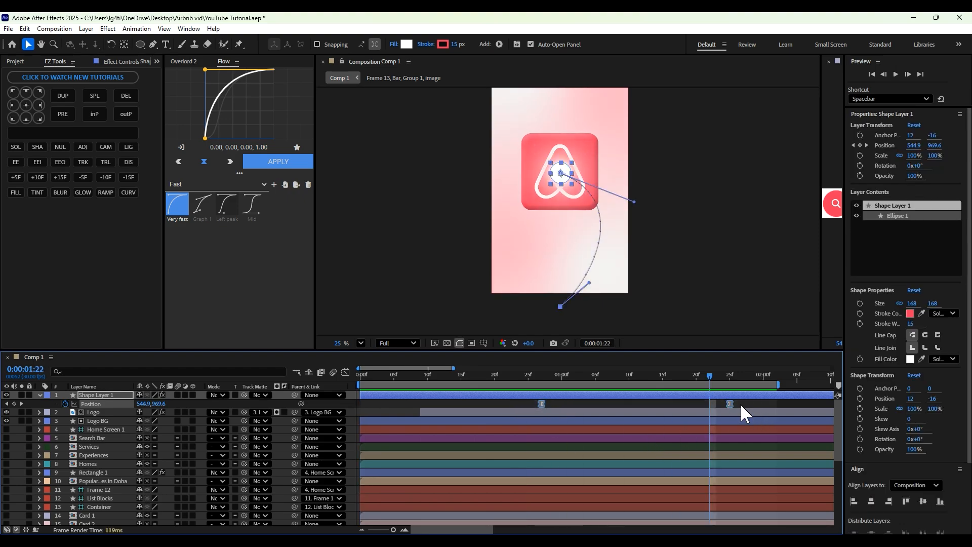
pyautogui.click(723, 402)
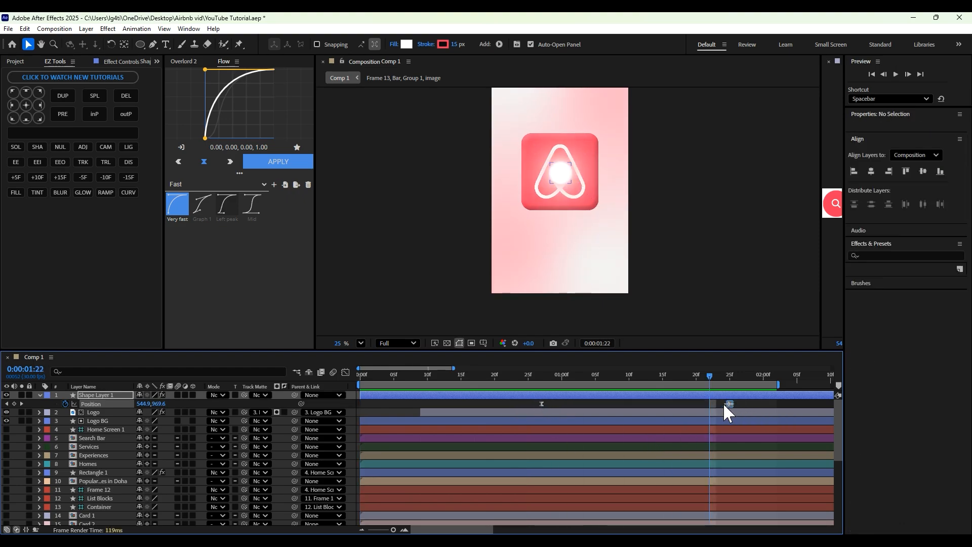
pyautogui.moveTo(721, 403); pyautogui.dragTo(515, 404)
pyautogui.click(487, 403)
pyautogui.moveTo(683, 404); pyautogui.dragTo(668, 404)
pyautogui.moveTo(708, 377); pyautogui.dragTo(349, 428)
pyautogui.press('space')
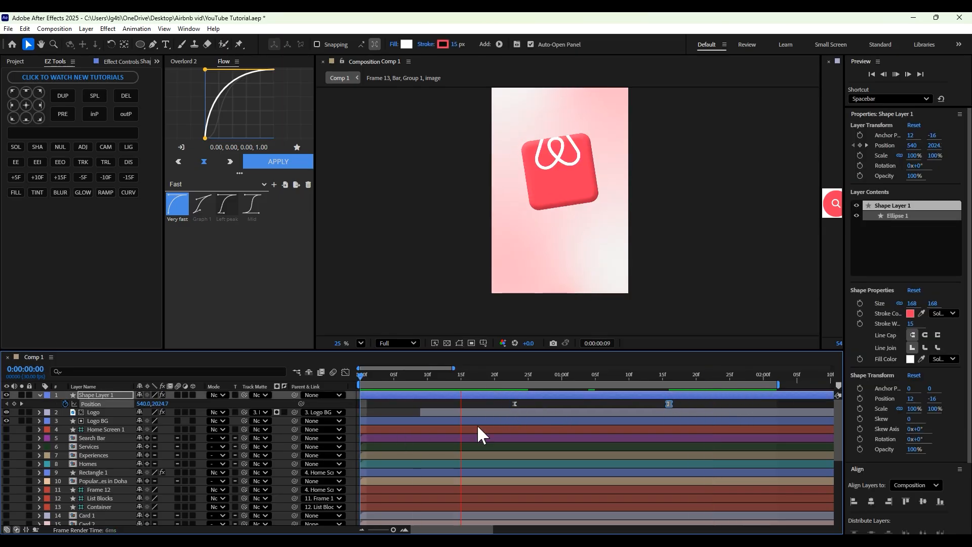
pyautogui.moveTo(669, 378); pyautogui.dragTo(350, 405)
pyautogui.press('space')
pyautogui.press('space')
# - Retime the circle's Position keyframes to about 0:00:00:19 and 0:00:01:10 and preview from the start
pyautogui.moveTo(514, 404); pyautogui.dragTo(488, 404)
pyautogui.moveTo(635, 376); pyautogui.dragTo(216, 400)
pyautogui.press('space')
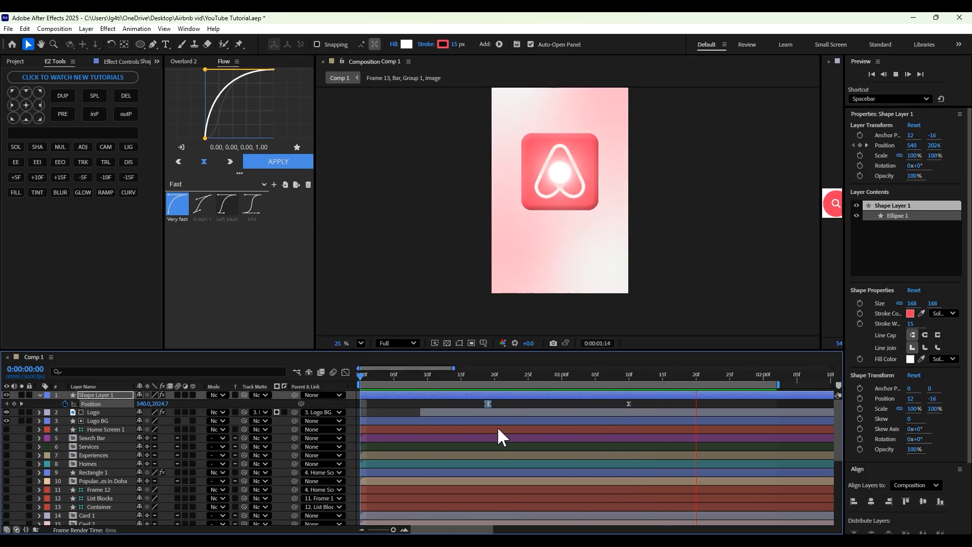
pyautogui.press('space')
# - Fit the composition view up to 100% and go to the circle's last Position keyframe at 0:00:01:10
pyautogui.click(361, 343)
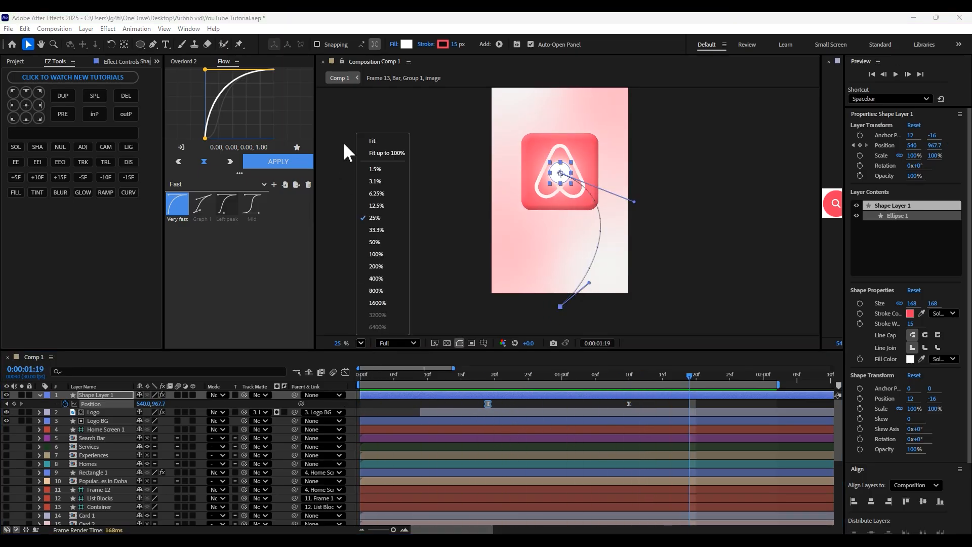
pyautogui.click(383, 153)
pyautogui.moveTo(691, 375); pyautogui.dragTo(629, 384)
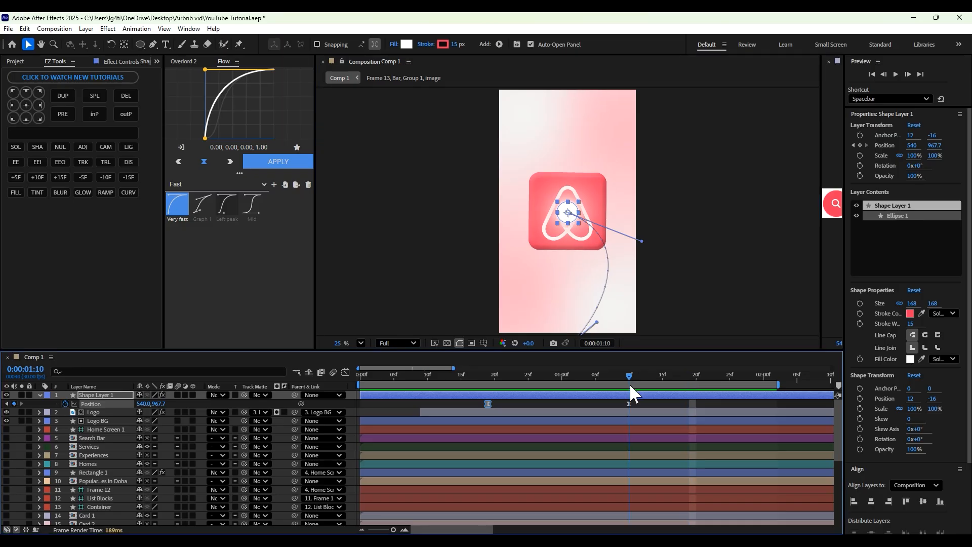
# - Animate Shape Layer 1's scale with keyframes of 100% at 0:00:01:10 and 50% at 0:00:01:12
pyautogui.press('s')
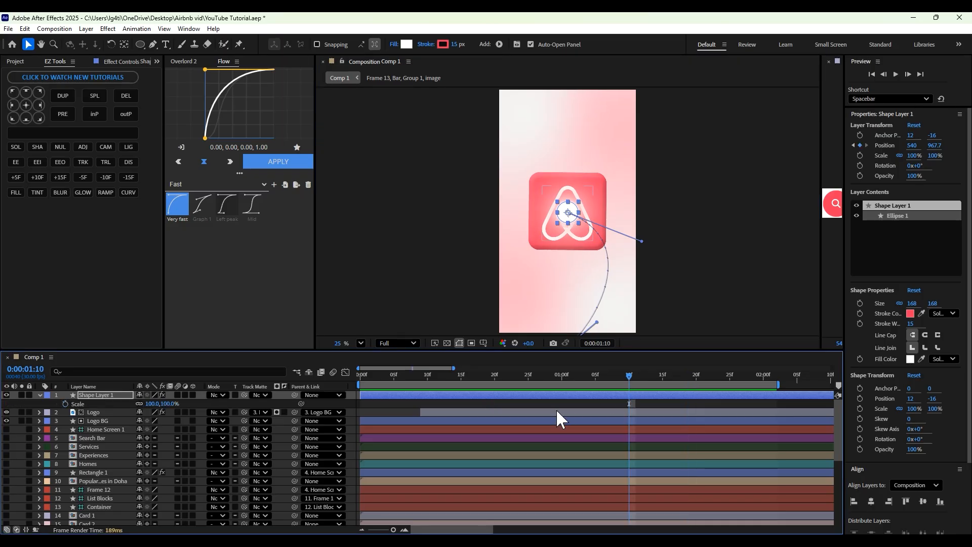
pyautogui.click(66, 404)
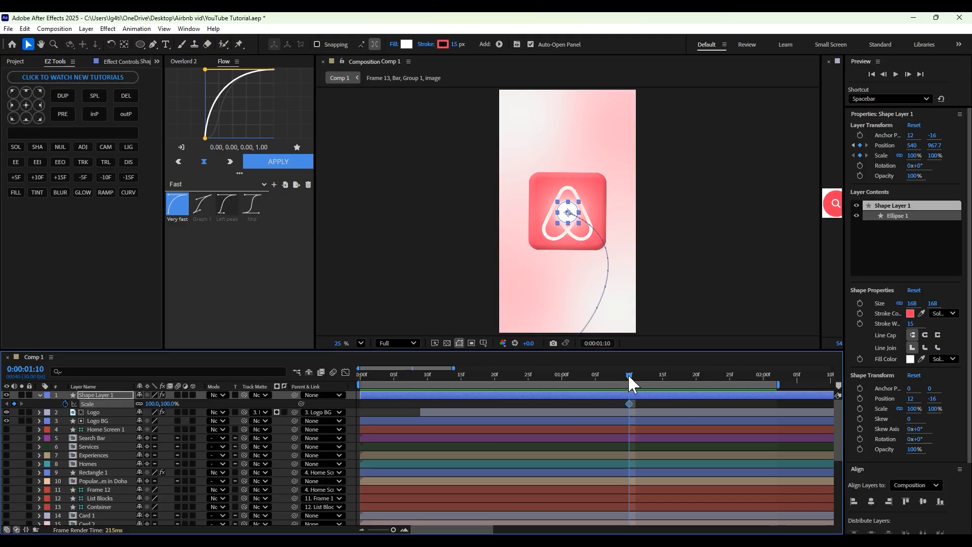
pyautogui.moveTo(628, 376); pyautogui.dragTo(643, 383)
pyautogui.click(153, 403)
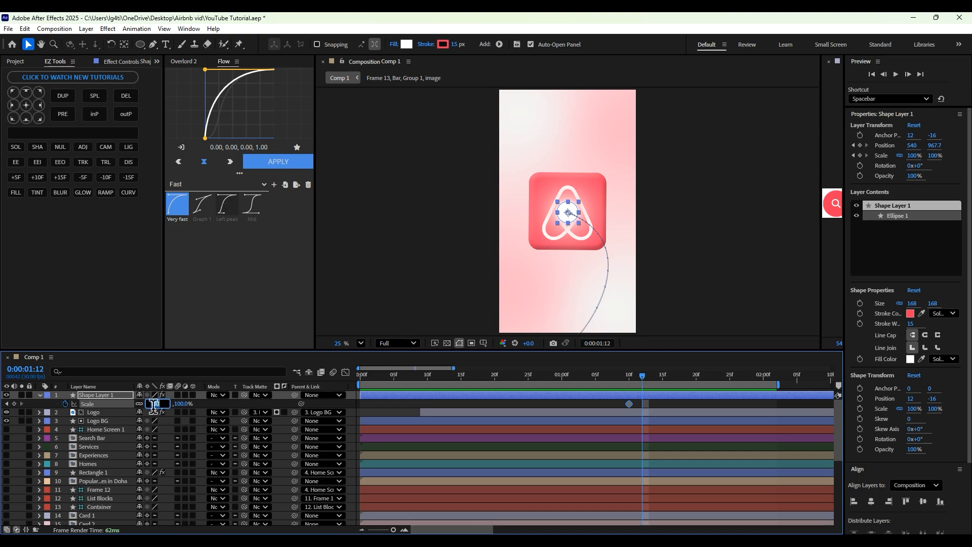
pyautogui.write('65')
pyautogui.press('Return')
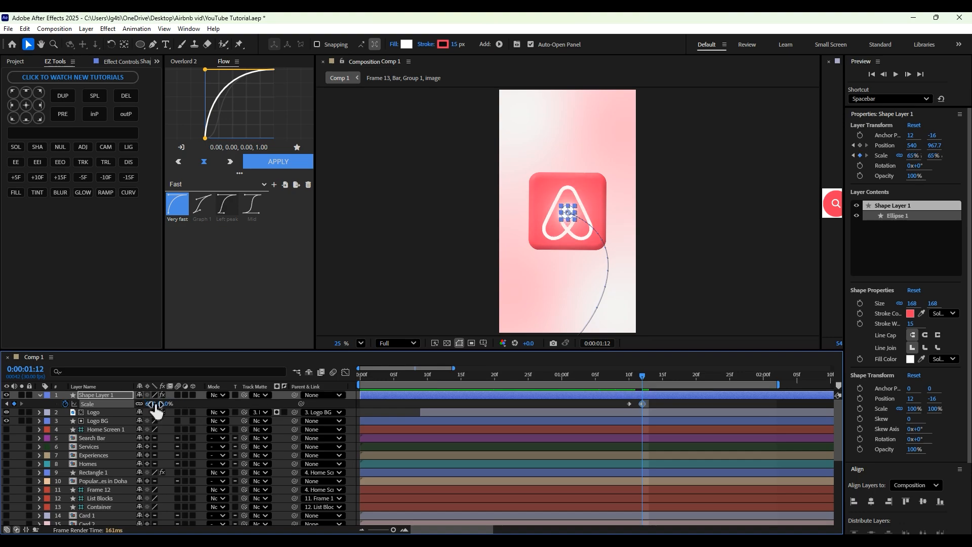
pyautogui.click(154, 404)
pyautogui.write('50')
pyautogui.press('Return')
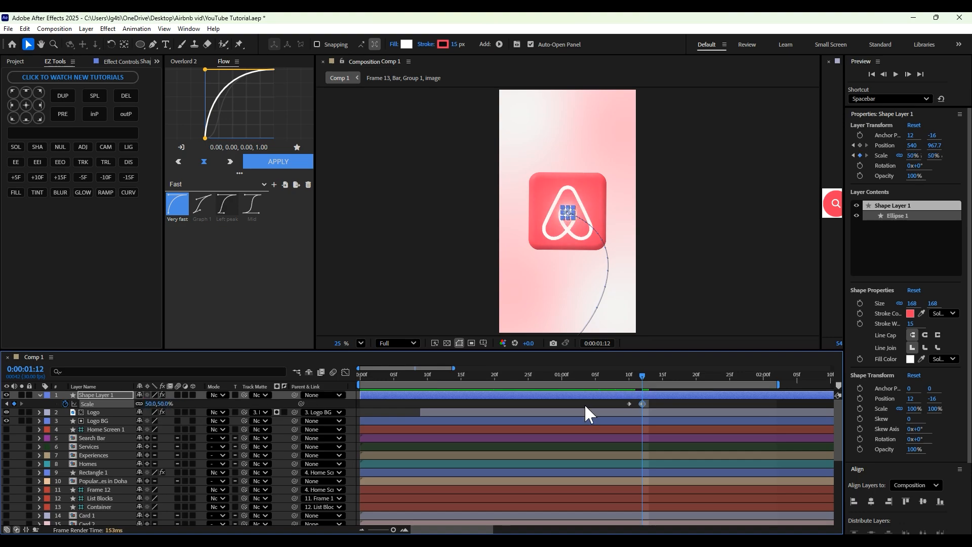
# - Add a 100% scale keyframe at 0:00:01:14 and apply Easy Ease to all three scale keyframes
pyautogui.moveTo(641, 374); pyautogui.dragTo(654, 375)
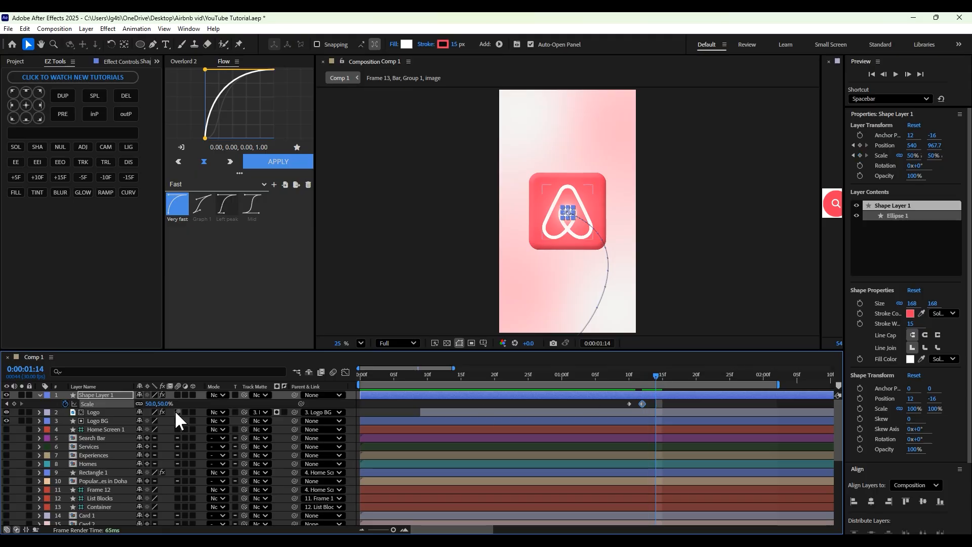
pyautogui.click(155, 404)
pyautogui.write('100')
pyautogui.press('Return')
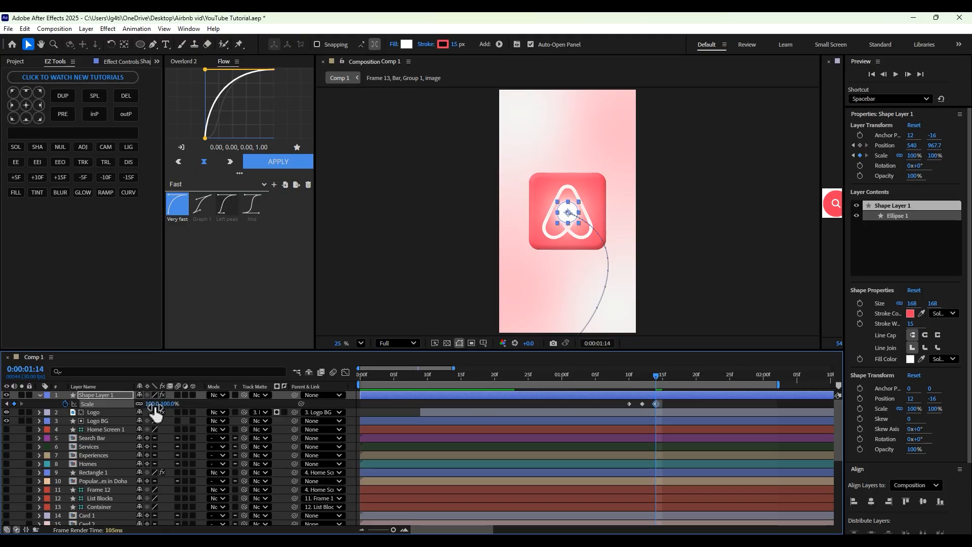
pyautogui.moveTo(620, 400); pyautogui.dragTo(661, 410)
pyautogui.press('F9')
# - Preview the circle's scale animation from just before its first scale keyframe
pyautogui.moveTo(655, 374); pyautogui.dragTo(609, 384)
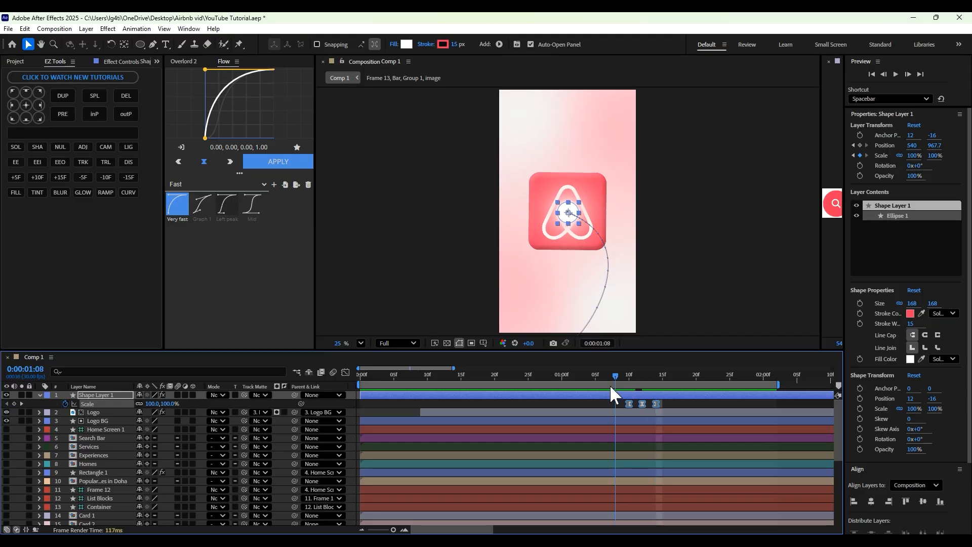
pyautogui.click(598, 402)
pyautogui.press('space')
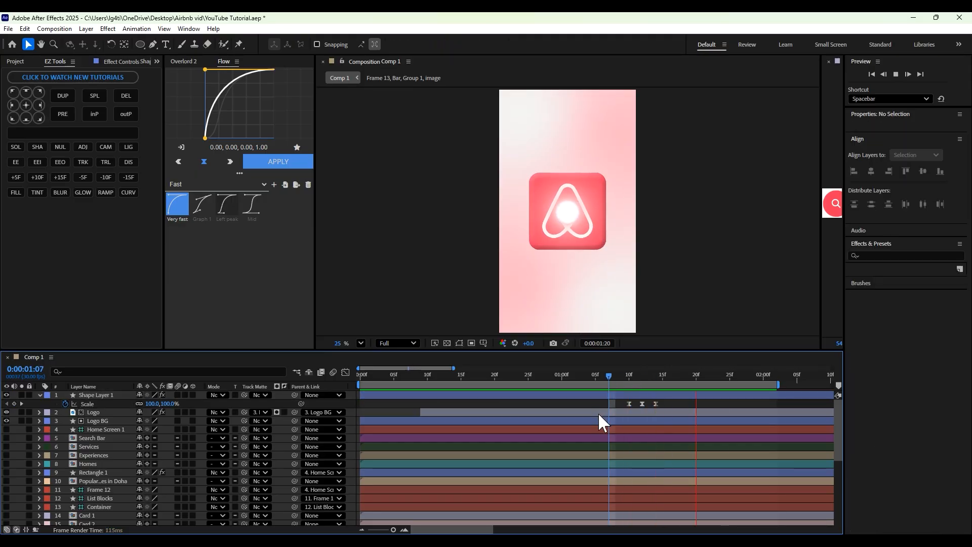
# - Paste a copy of the 50% scale keyframe at 0:00:01:13 and move the final 100% keyframe to 0:00:01:15
pyautogui.moveTo(755, 375); pyautogui.dragTo(668, 405)
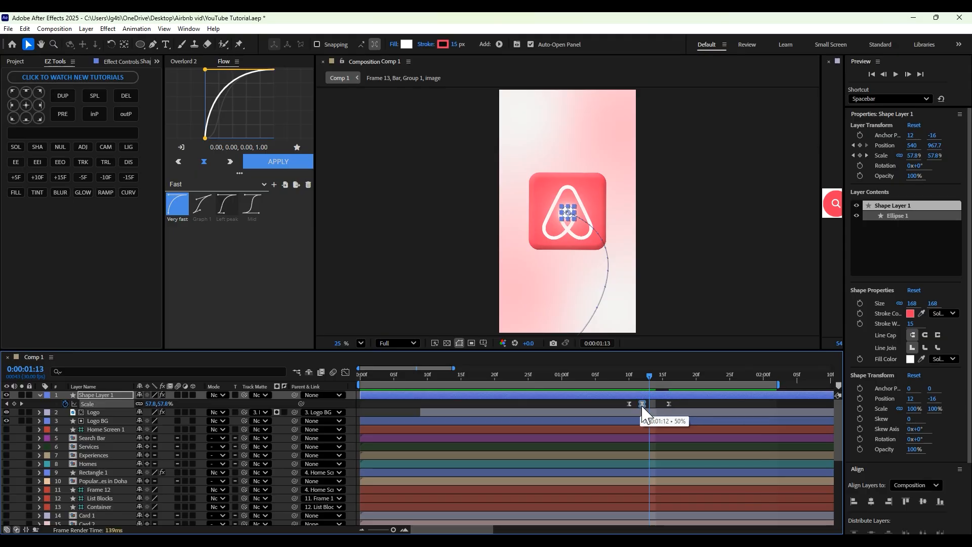
pyautogui.hotkey('ctrl', 'v')
pyautogui.moveTo(666, 402); pyautogui.dragTo(602, 396)
# - Play back the composition to check the circle's adjusted tap animation over the logo
pyautogui.press('space')
pyautogui.click(737, 375)
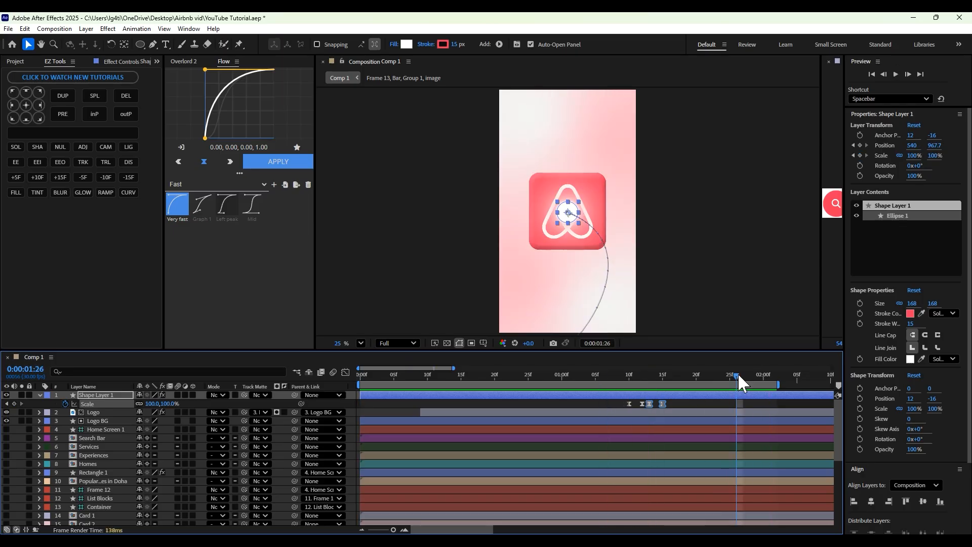
pyautogui.press('space')
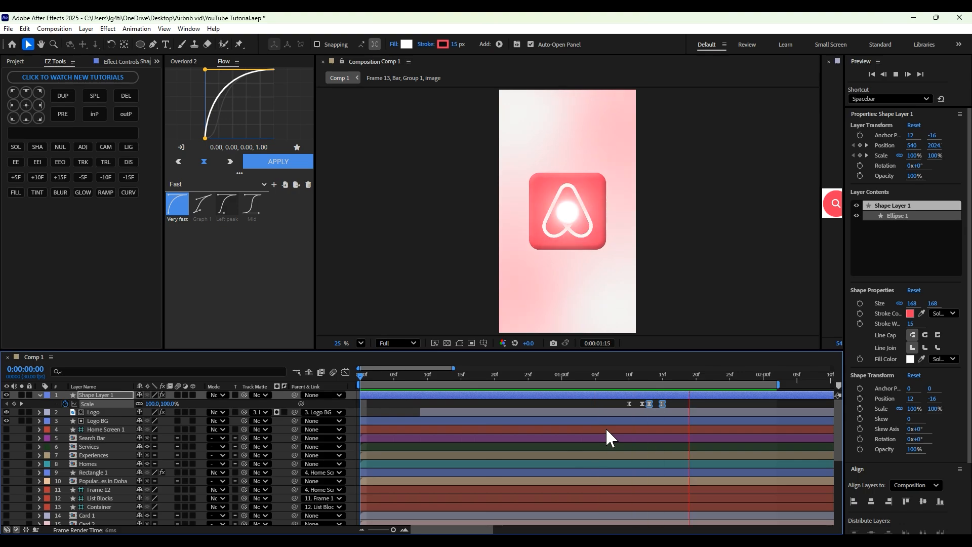
pyautogui.press('space')
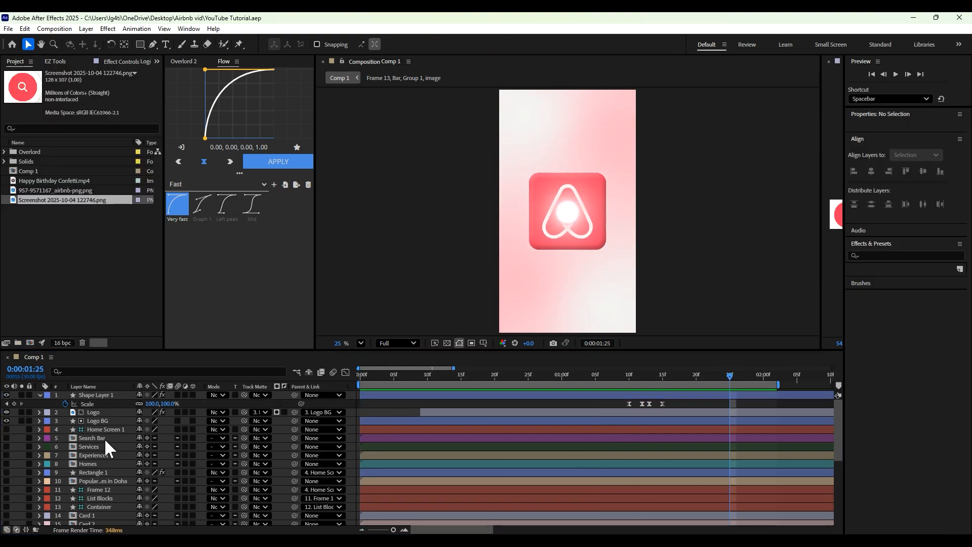
# - Make the Search Bar layer visible and move it directly below Shape Layer 1 in the layer stack
pyautogui.click(95, 437)
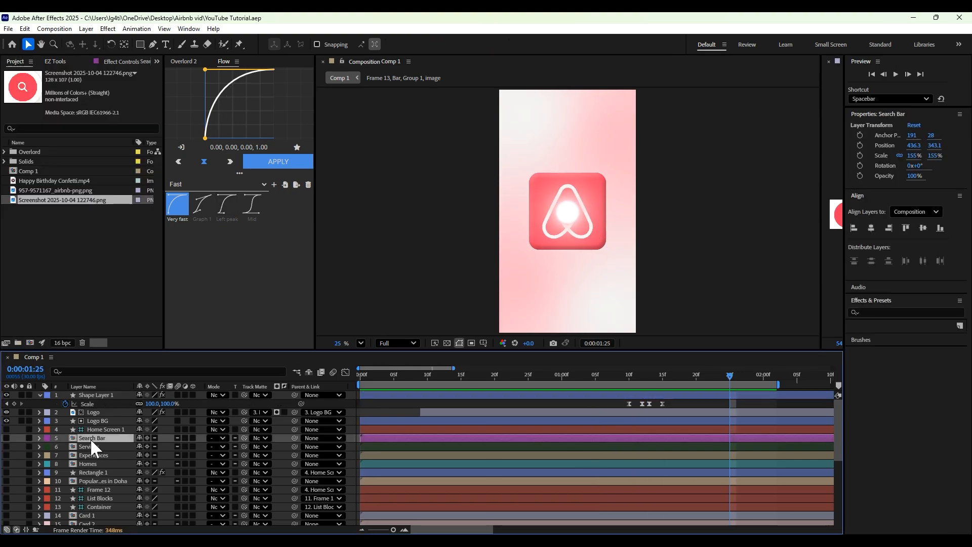
pyautogui.click(5, 436)
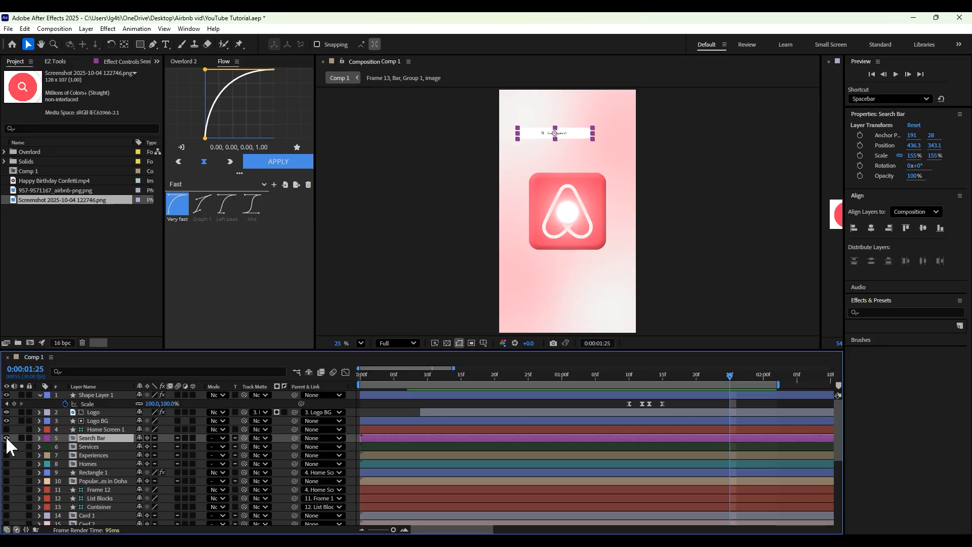
pyautogui.moveTo(77, 439); pyautogui.dragTo(96, 395)
# - Pre-compose the Search Bar, Logo and Logo BG layers into a new composition named "Logo"
pyautogui.click(98, 421)
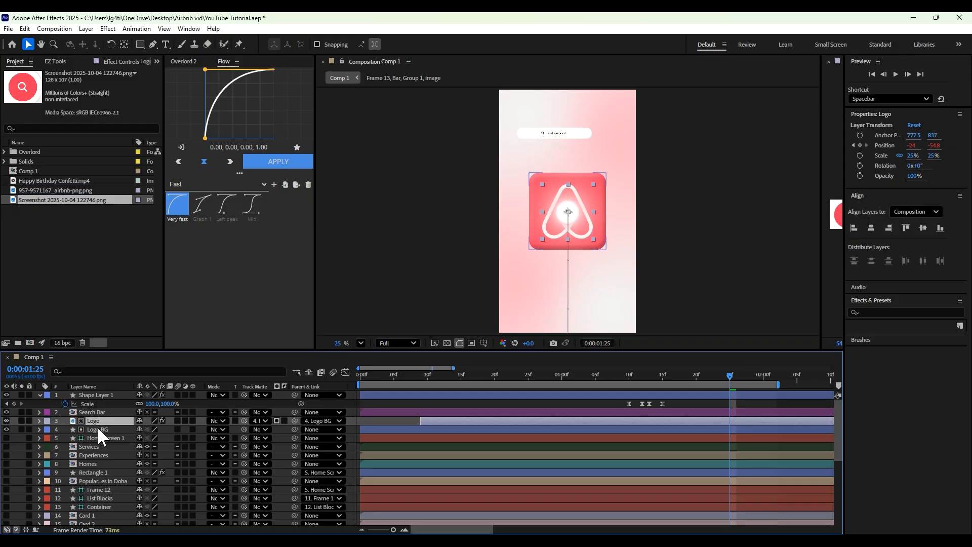
pyautogui.click(98, 411)
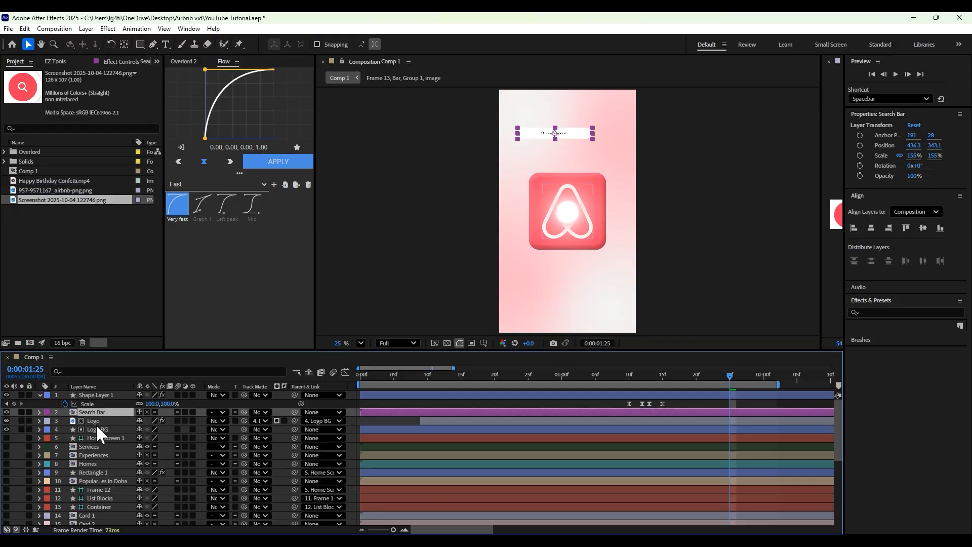
pyautogui.keyDown('shift'); pyautogui.click(95, 427); pyautogui.keyUp('shift')
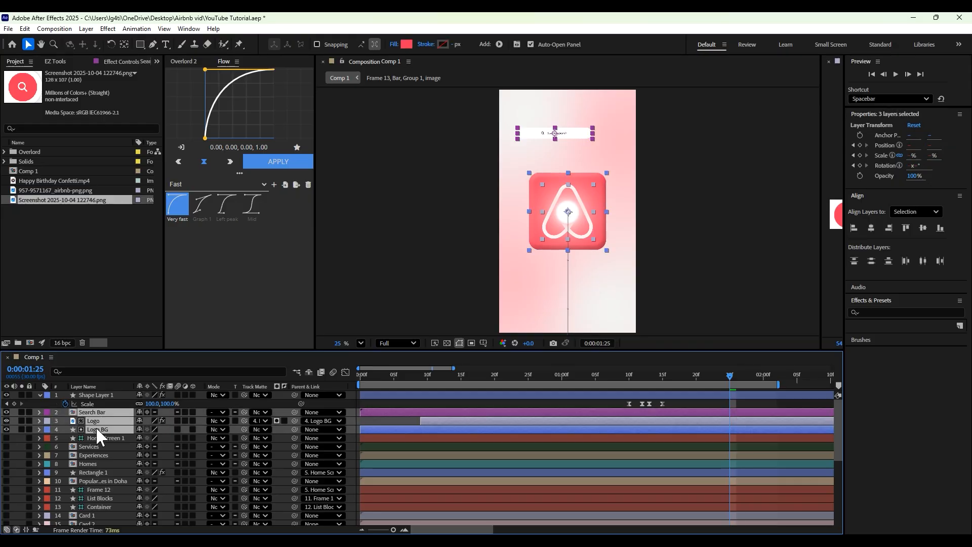
pyautogui.rightClick(95, 427)
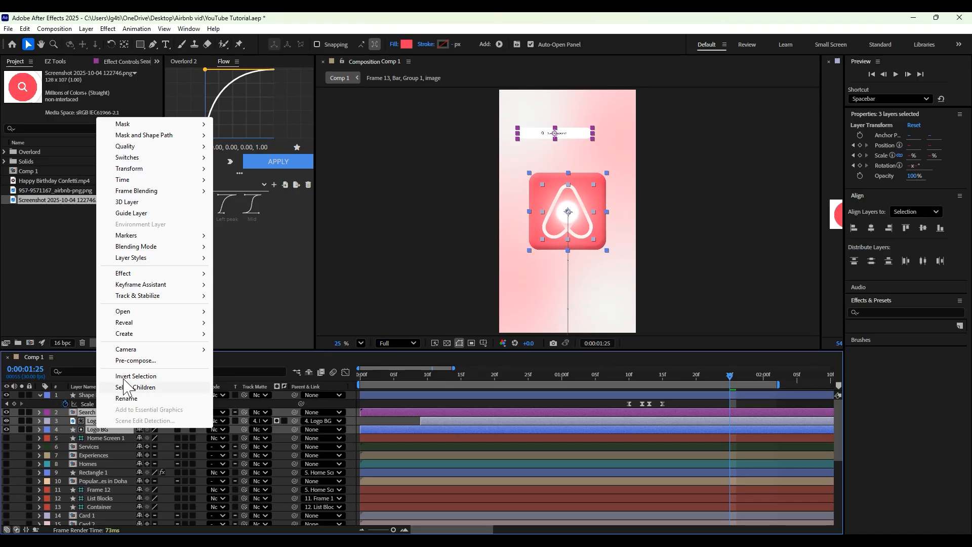
pyautogui.click(126, 360)
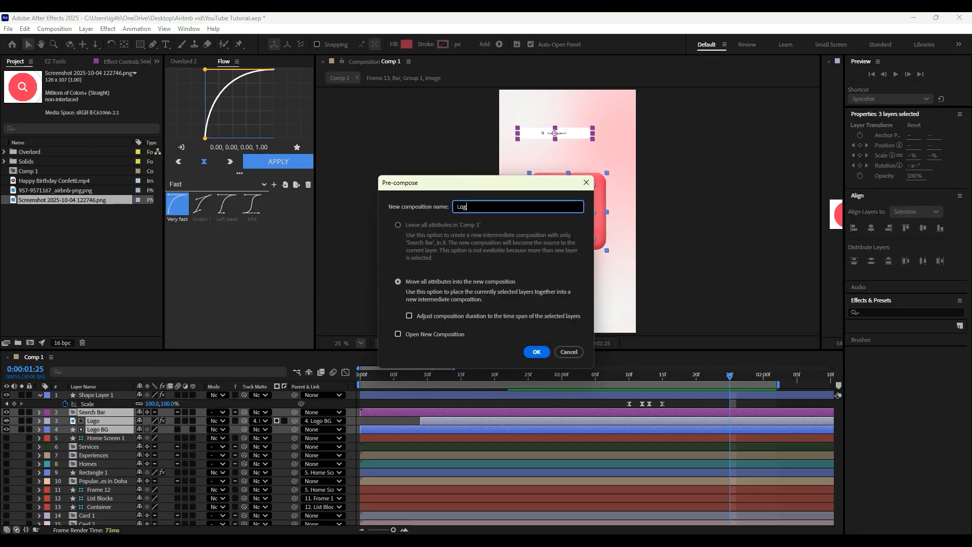
pyautogui.press('Return')
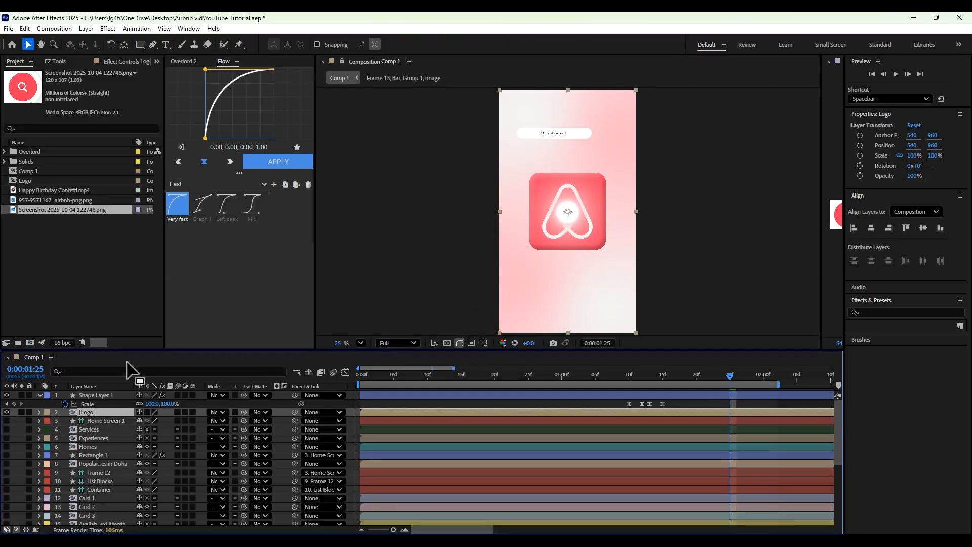
# - Open the Logo pre-composition, extend its work area to just past 10 seconds and go to 0:00:02:01
pyautogui.doubleClick(92, 412)
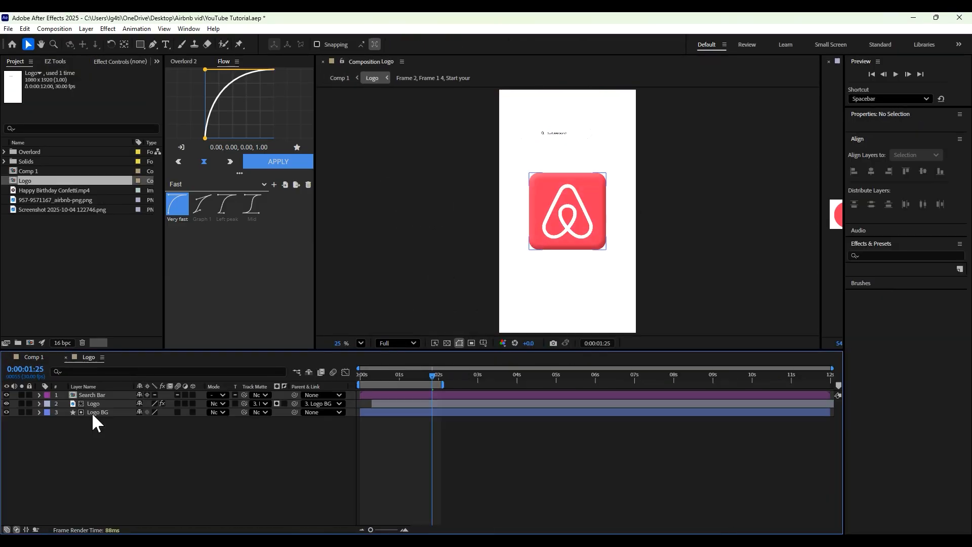
pyautogui.moveTo(444, 387); pyautogui.dragTo(761, 401)
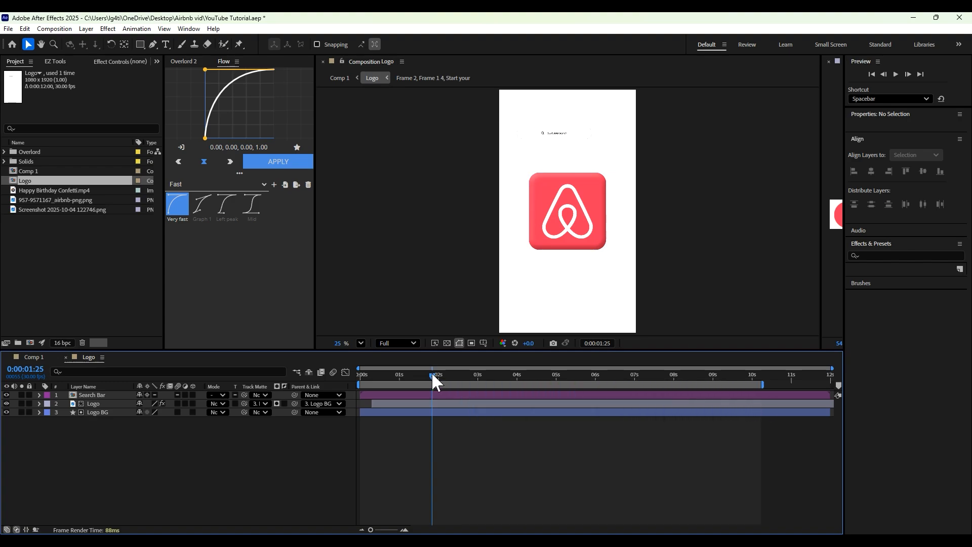
pyautogui.moveTo(431, 374)
pyautogui.mouseDown()
pyautogui.moveTo(331, 376)
pyautogui.moveTo(440, 387)
pyautogui.mouseUp()
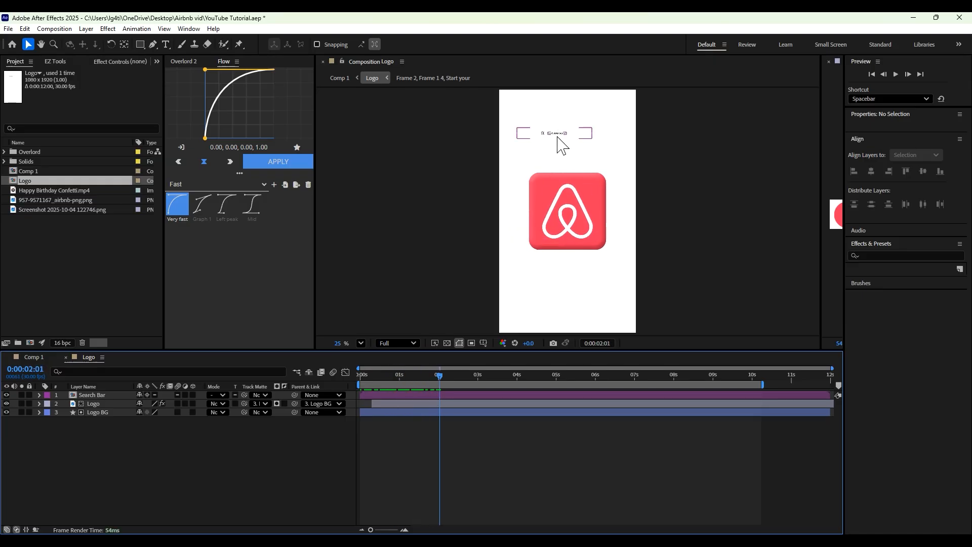
# - Move the search bar over the middle of the logo and turn on the transparency grid
pyautogui.click(556, 136)
pyautogui.moveTo(558, 142); pyautogui.dragTo(574, 212)
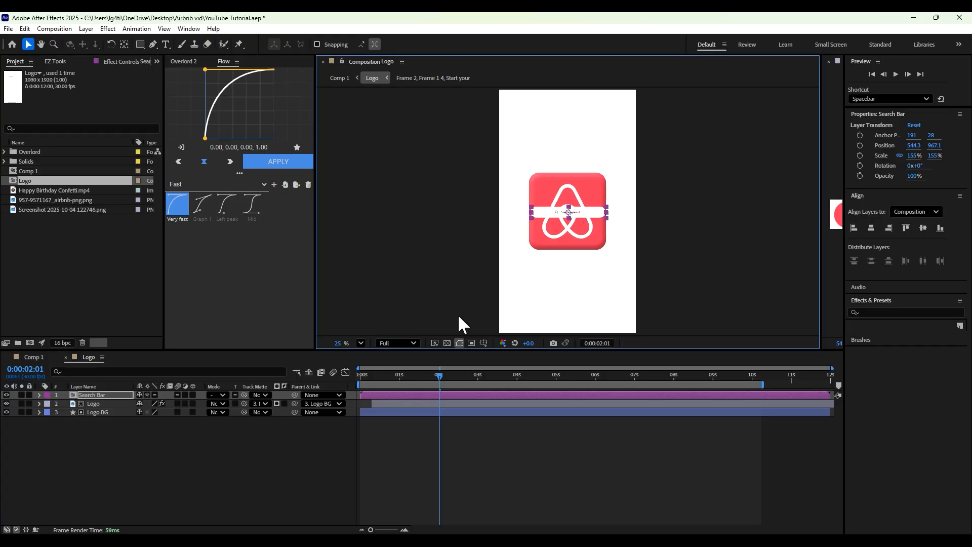
pyautogui.click(447, 343)
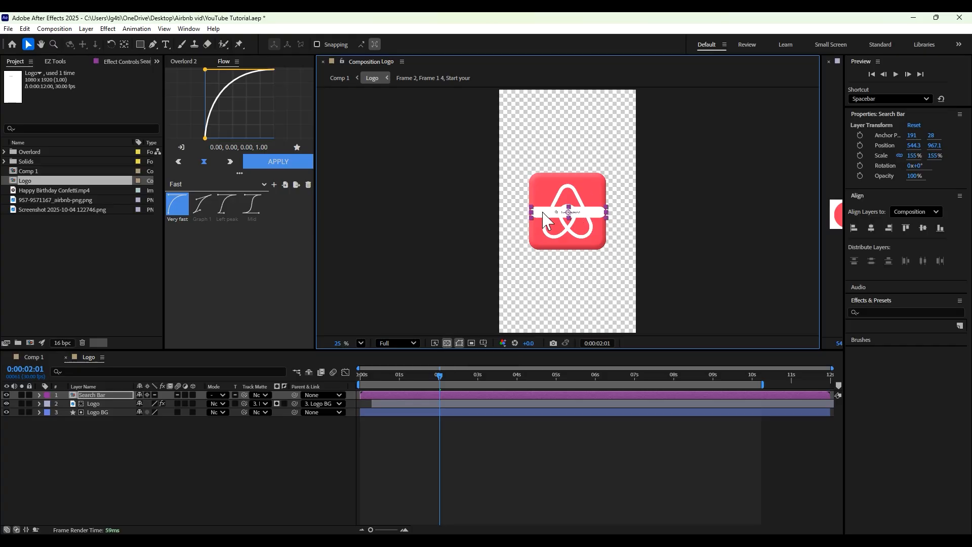
pyautogui.moveTo(543, 211); pyautogui.dragTo(542, 208)
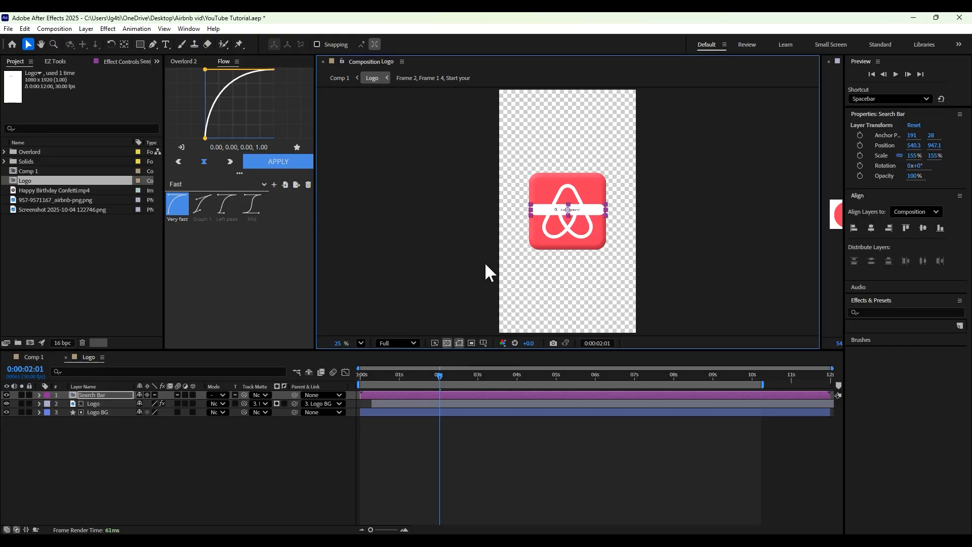
# - Scale the Search Bar layer to 212% and center it horizontally and vertically in the composition
pyautogui.press('s')
pyautogui.moveTo(154, 403); pyautogui.dragTo(187, 408)
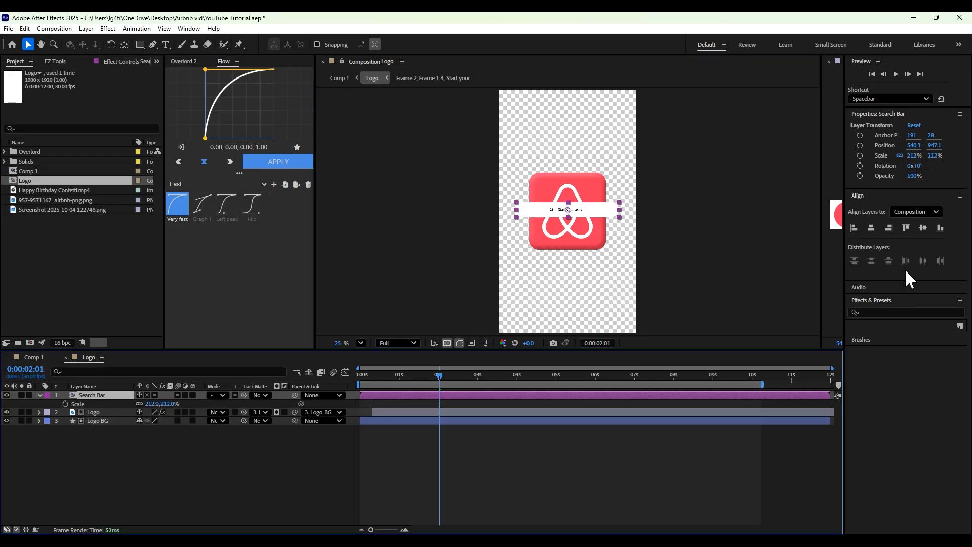
pyautogui.click(868, 231)
pyautogui.click(919, 226)
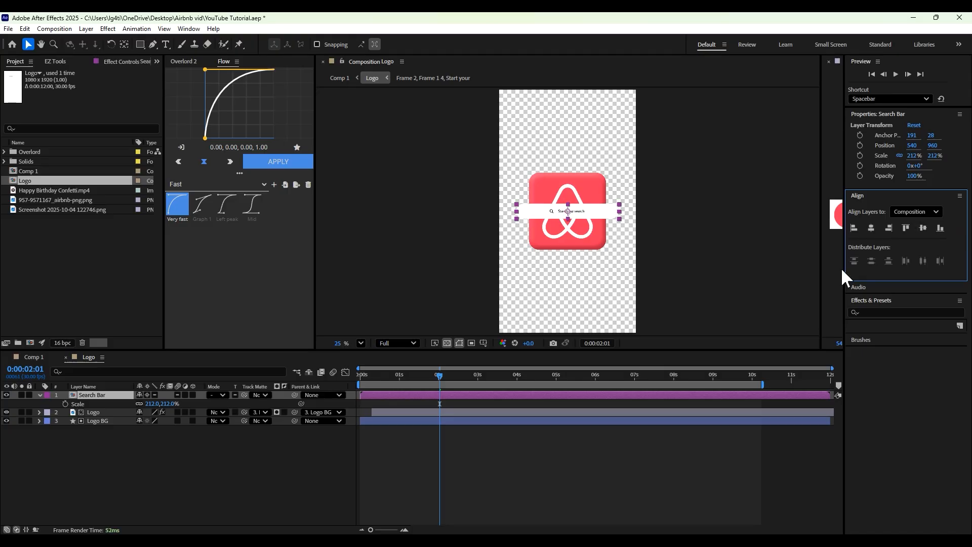
# - Preview the logo animation in the Logo composition from its start
pyautogui.click(531, 441)
pyautogui.moveTo(436, 379); pyautogui.dragTo(330, 383)
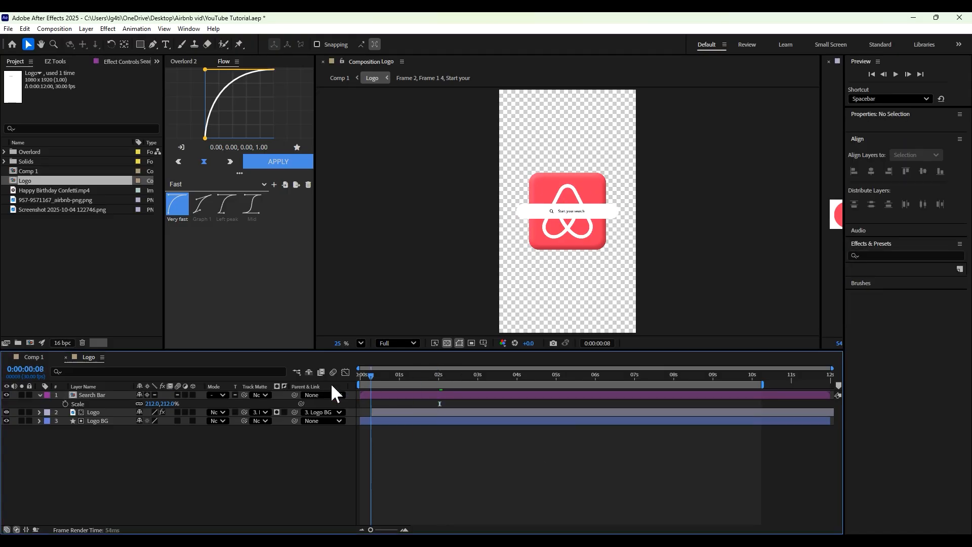
pyautogui.press('space')
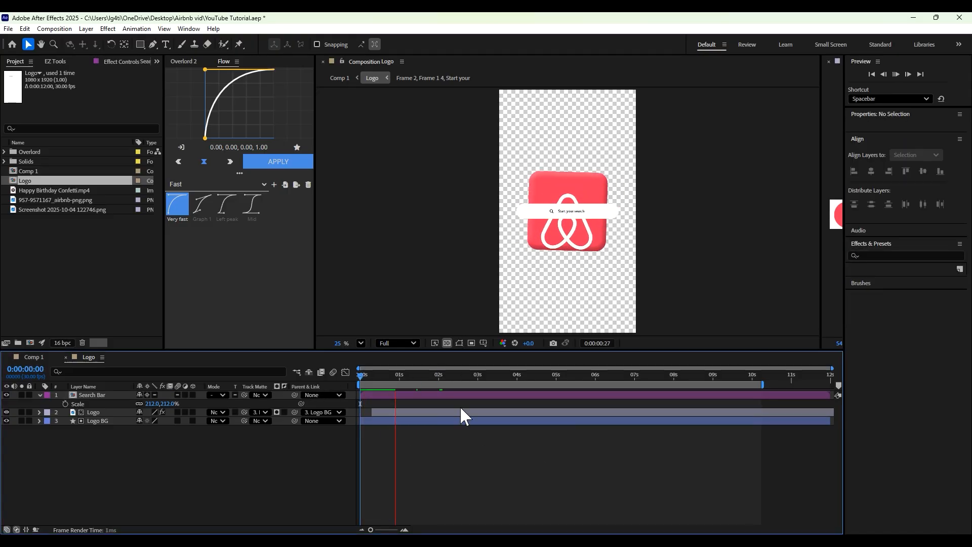
pyautogui.press('space')
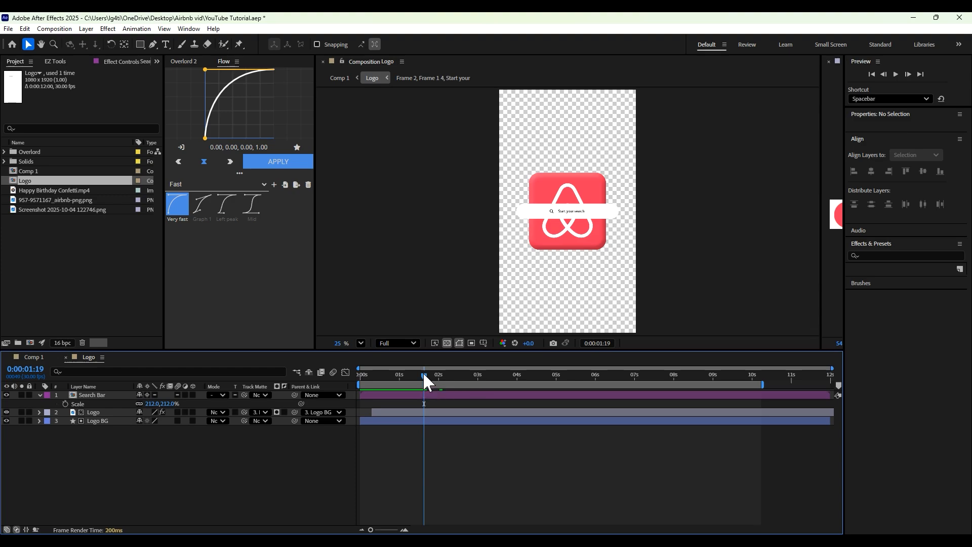
# - Filter the Logo BG layer's properties for size and add a Size keyframe to its rectangle path at 0:00:00:28
pyautogui.moveTo(423, 375); pyautogui.dragTo(393, 387)
pyautogui.click(397, 420)
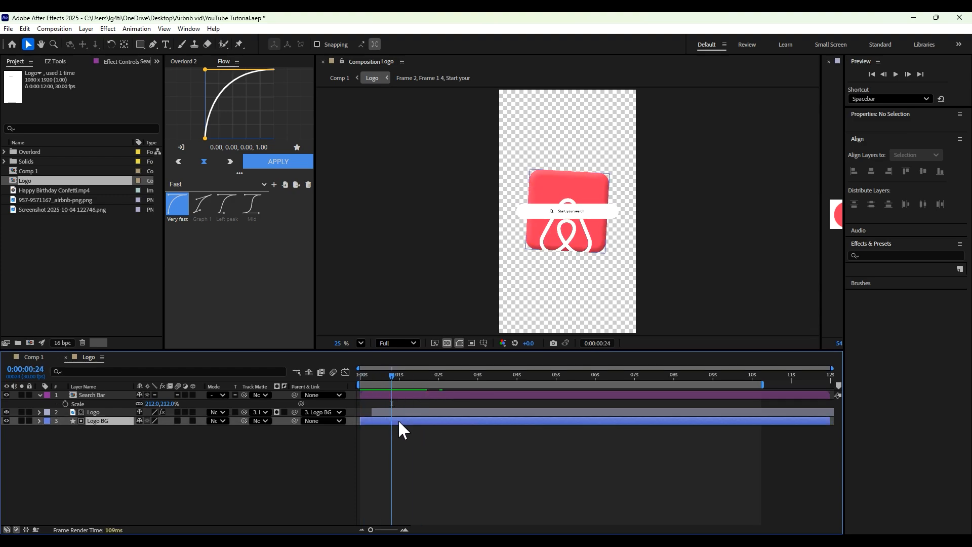
pyautogui.click(151, 374)
pyautogui.write('size')
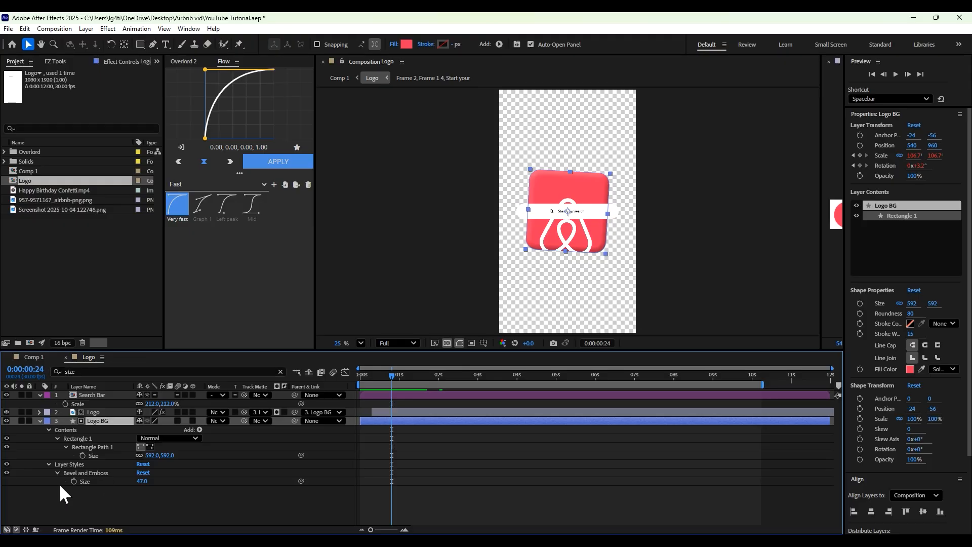
pyautogui.click(98, 447)
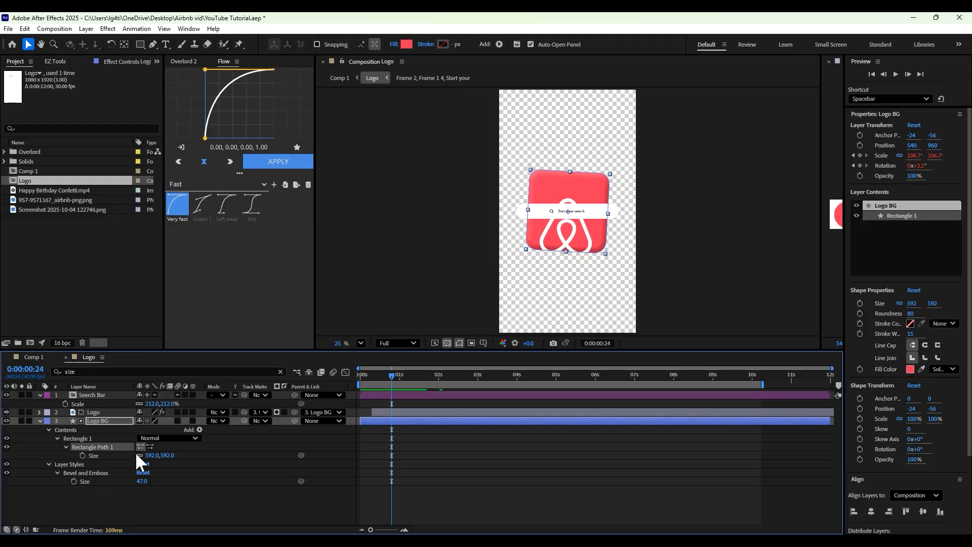
pyautogui.click(83, 455)
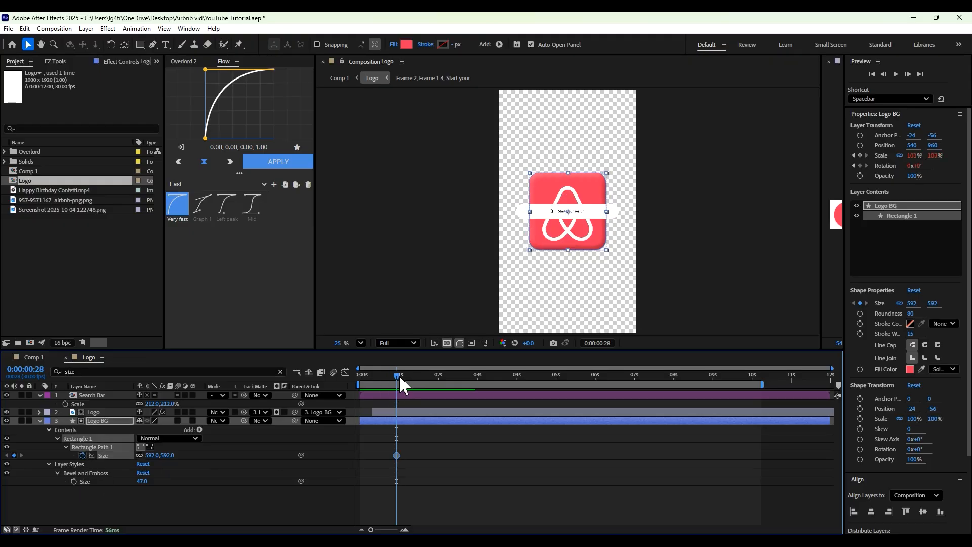
# - Set the Logo BG rectangle path's size to 119 by 119 at 0:00:01:25
pyautogui.moveTo(399, 375); pyautogui.dragTo(432, 381)
pyautogui.moveTo(152, 455); pyautogui.dragTo(83, 454)
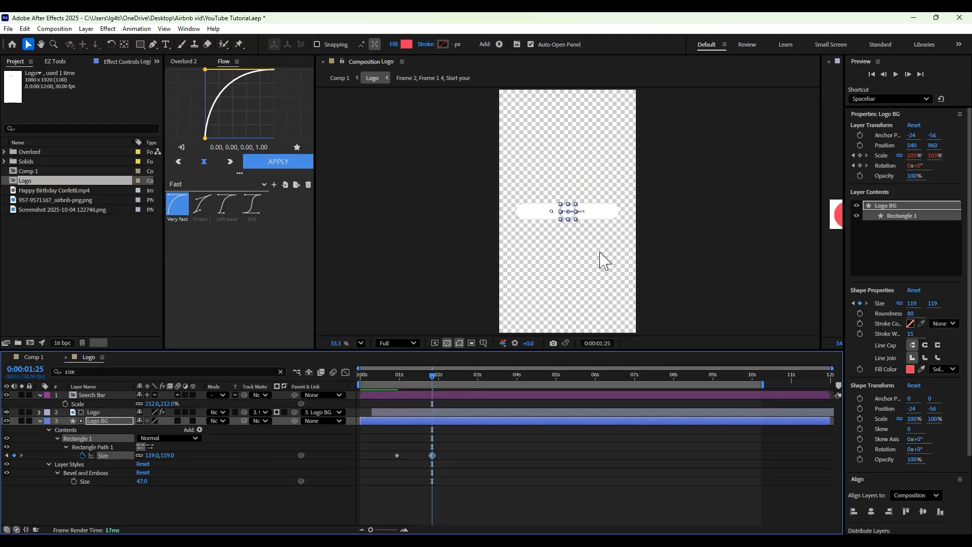
pyautogui.scroll(4, 603, 261)
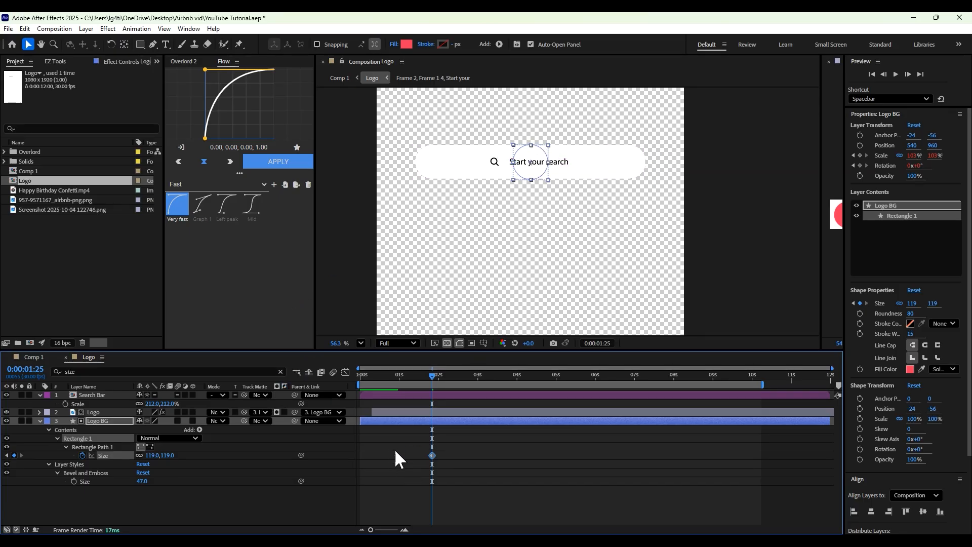
# - Ease both Logo BG Size keyframes, preview the shrink and apply the Very fast Flow curve to them
pyautogui.moveTo(392, 441); pyautogui.dragTo(460, 462)
pyautogui.press('F9')
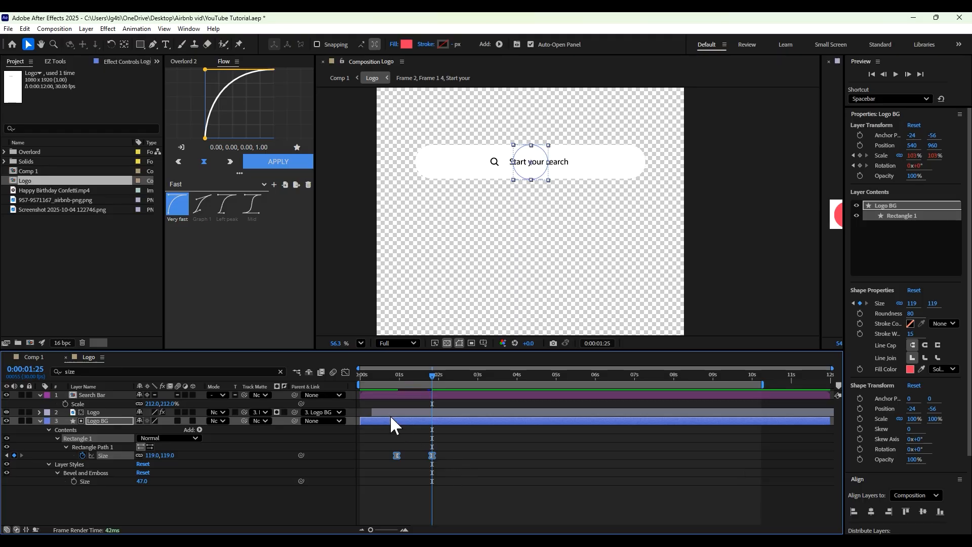
pyautogui.moveTo(433, 375); pyautogui.dragTo(394, 376)
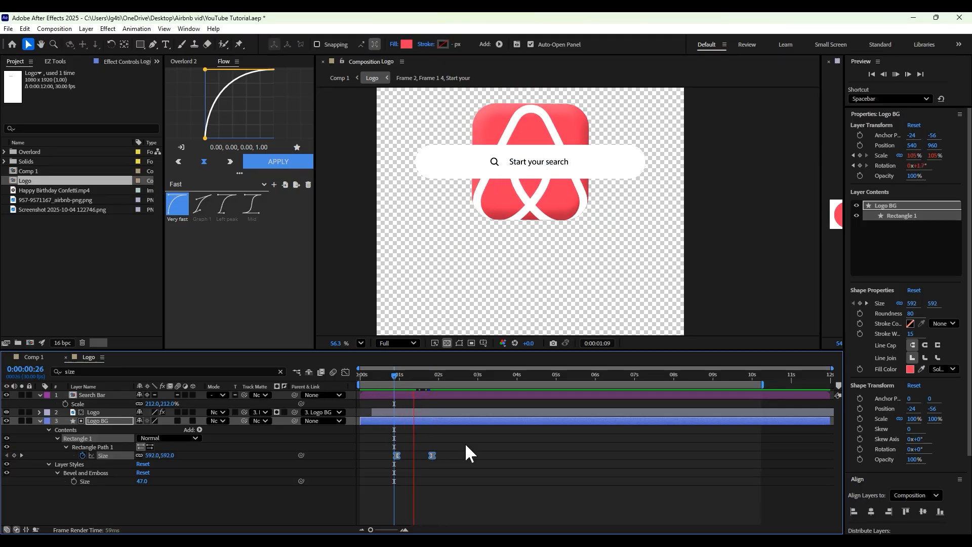
pyautogui.press('space')
pyautogui.moveTo(427, 376); pyautogui.dragTo(432, 376)
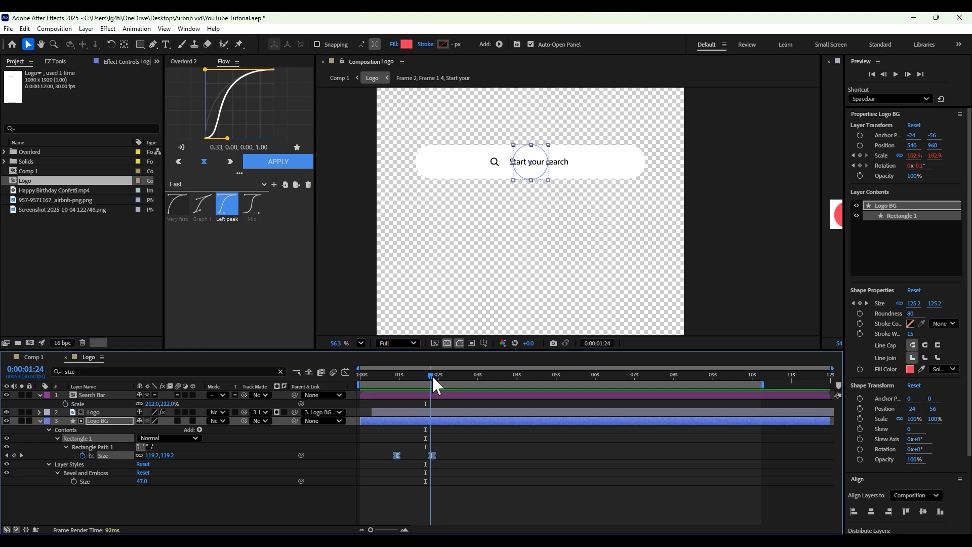
pyautogui.click(432, 374)
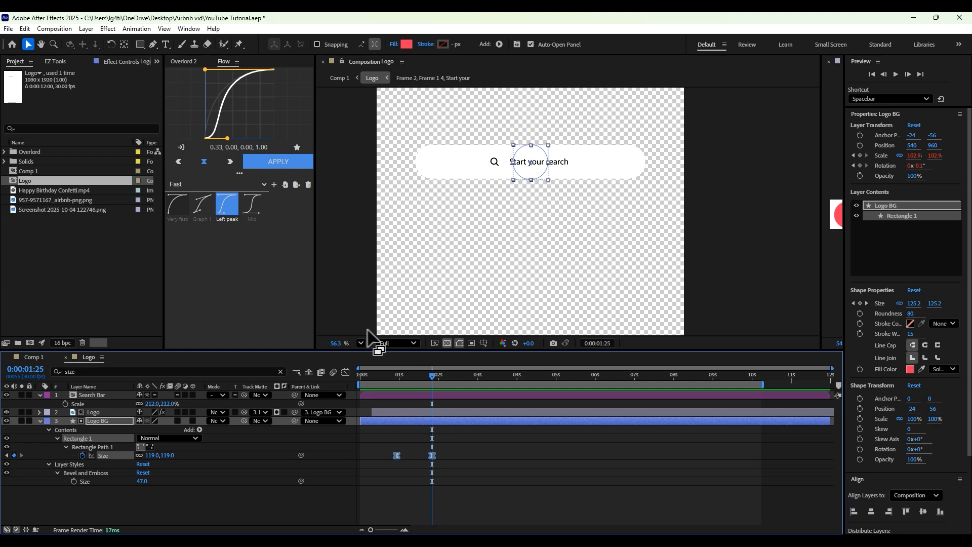
pyautogui.click(182, 203)
pyautogui.click(269, 162)
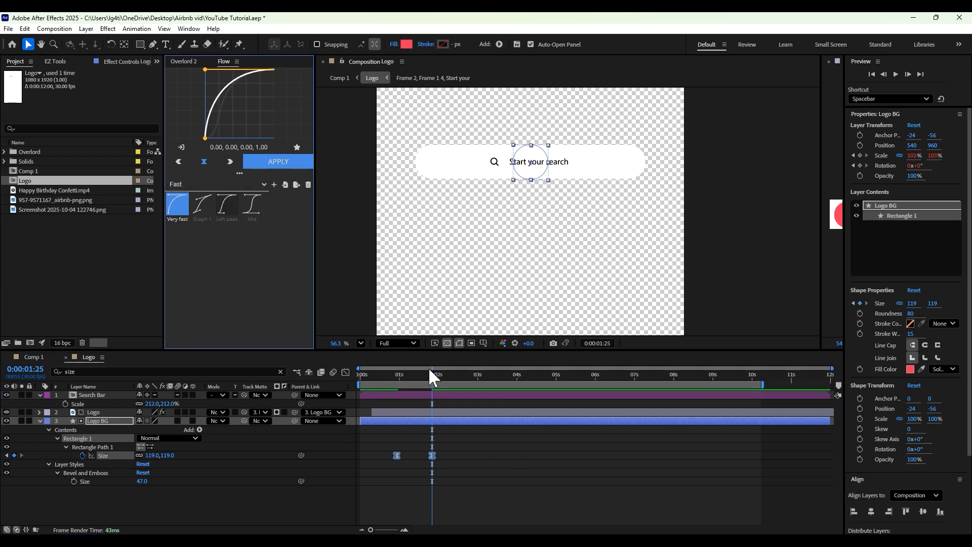
# - Preview the shrinking logo in the Logo composition and check its timing against the circle's tap from the start of Comp 1
pyautogui.moveTo(431, 375); pyautogui.dragTo(374, 383)
pyautogui.press('space')
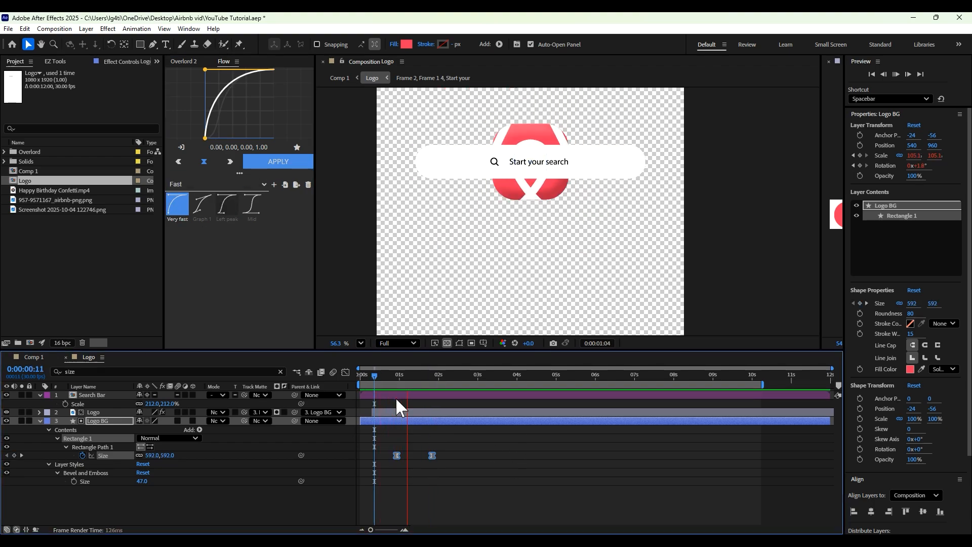
pyautogui.click(448, 436)
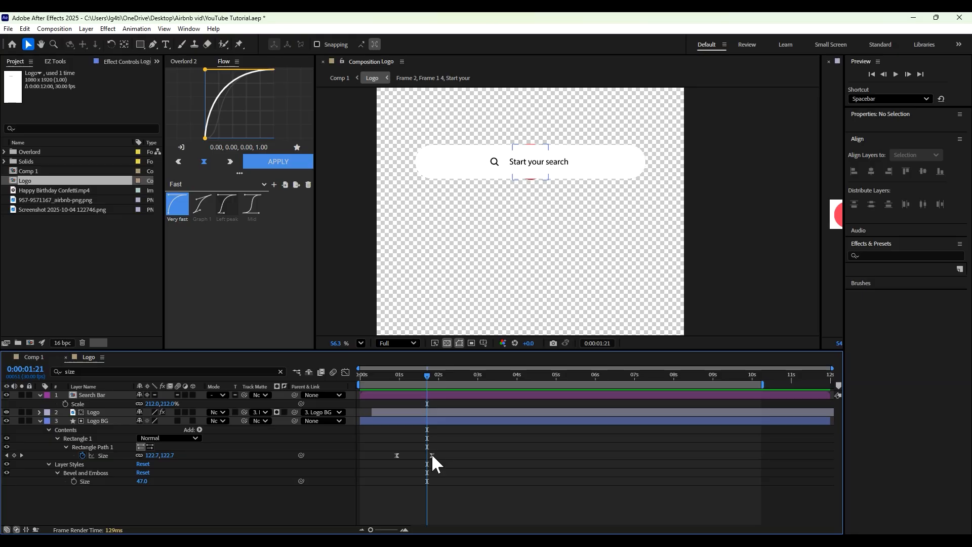
pyautogui.moveTo(432, 456)
pyautogui.click(34, 357)
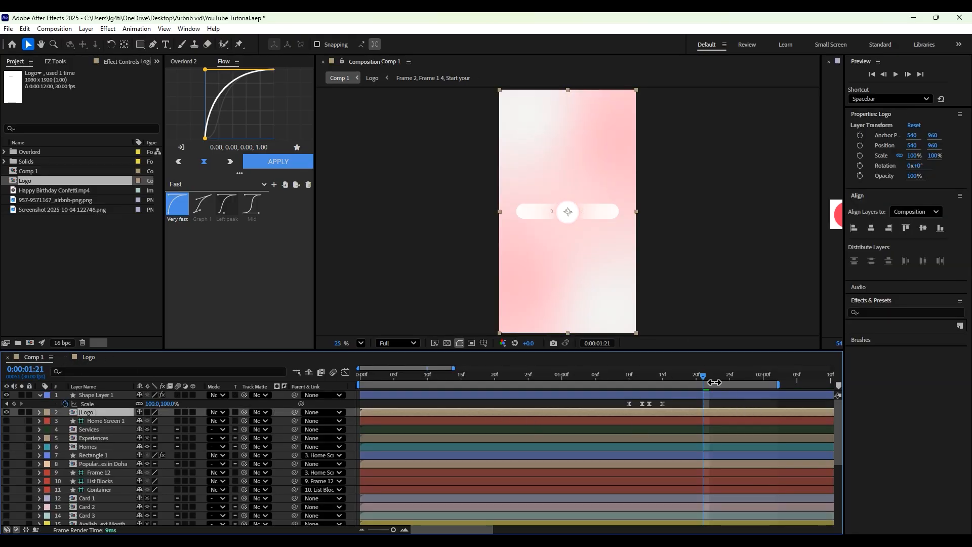
pyautogui.moveTo(705, 378); pyautogui.dragTo(343, 395)
pyautogui.press('space')
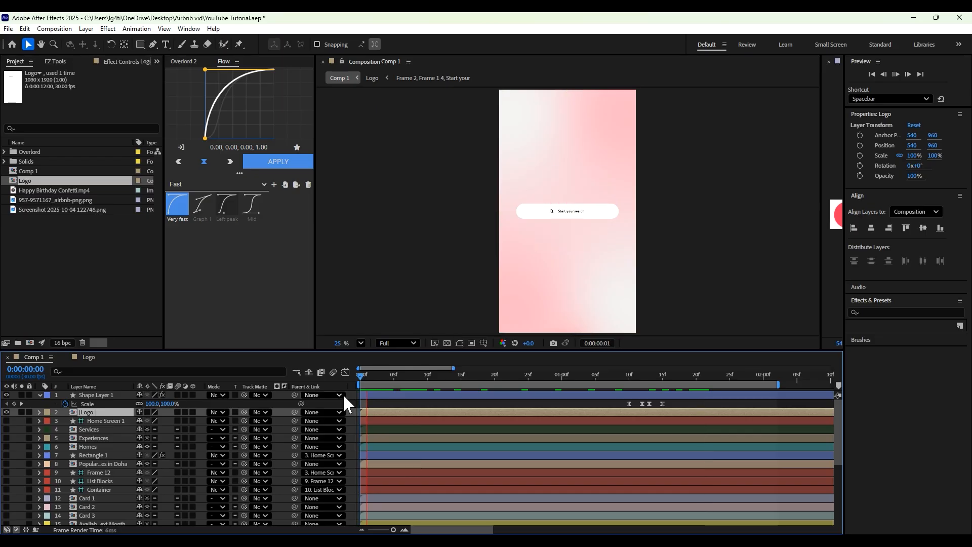
pyautogui.press('space')
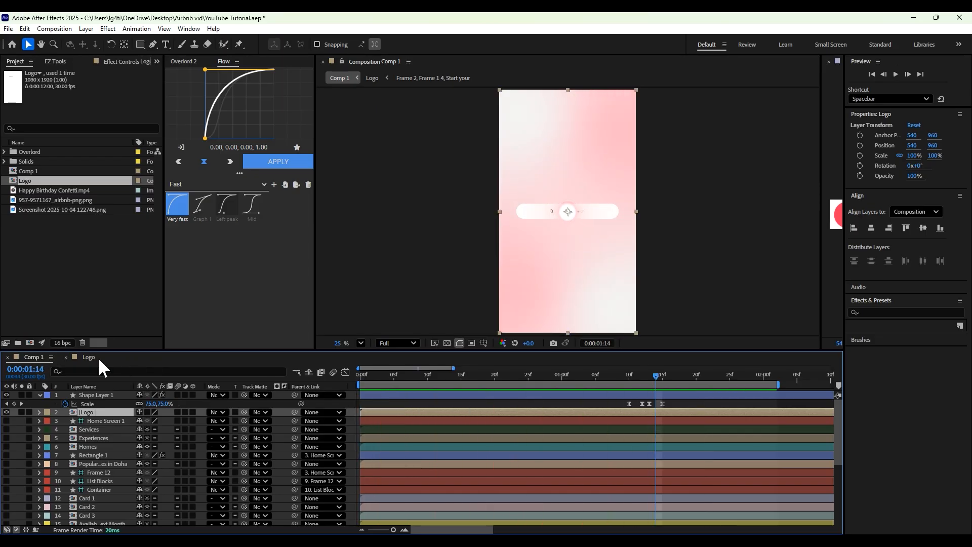
# - In the Logo composition, shift both Logo BG Size keyframes later so the last one sits at 0:00:02:21, and check the shrink
pyautogui.click(88, 357)
pyautogui.click(432, 455)
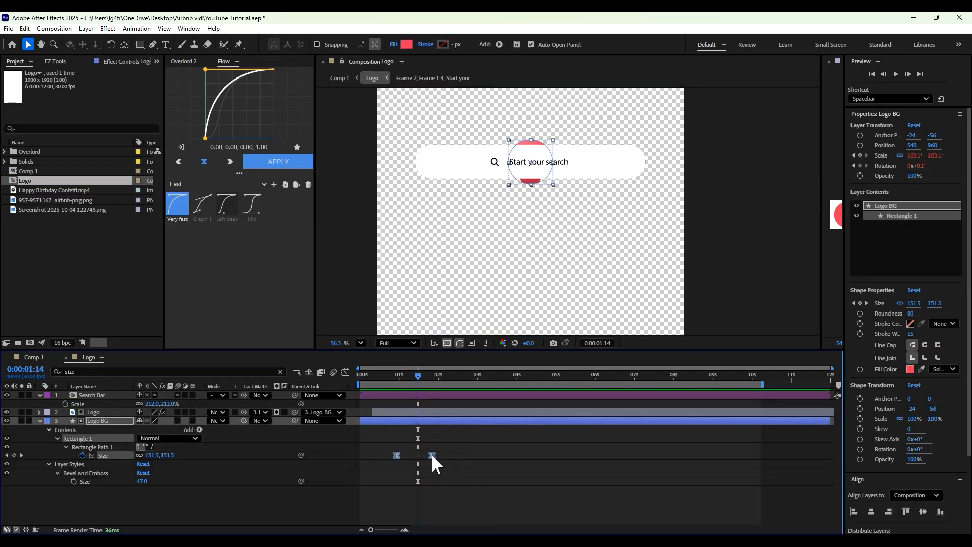
pyautogui.moveTo(432, 455); pyautogui.dragTo(465, 455)
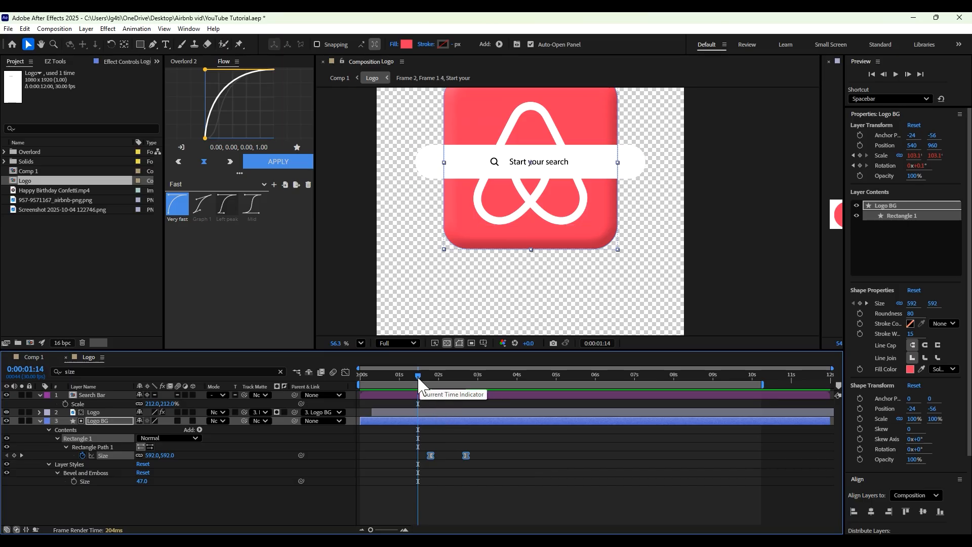
pyautogui.click(447, 382)
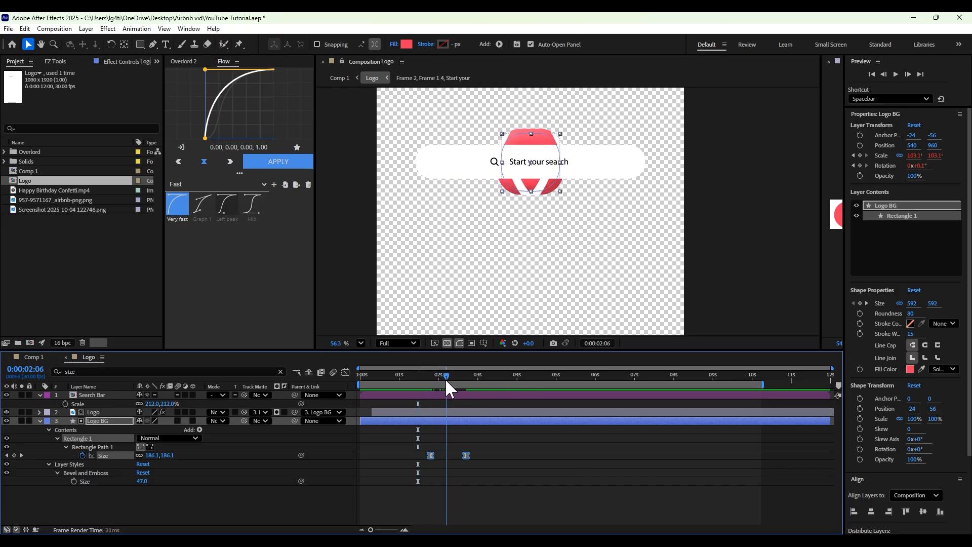
pyautogui.moveTo(445, 384); pyautogui.dragTo(463, 381)
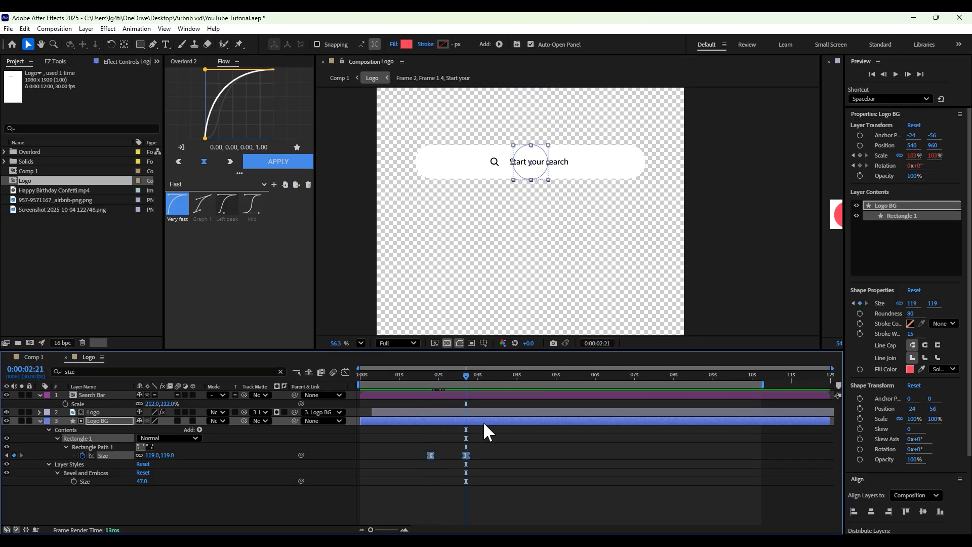
# - Add a 100% Opacity keyframe to the Logo BG layer and place it at 0:00:02:14, slightly before the last Size keyframe
pyautogui.click(462, 395)
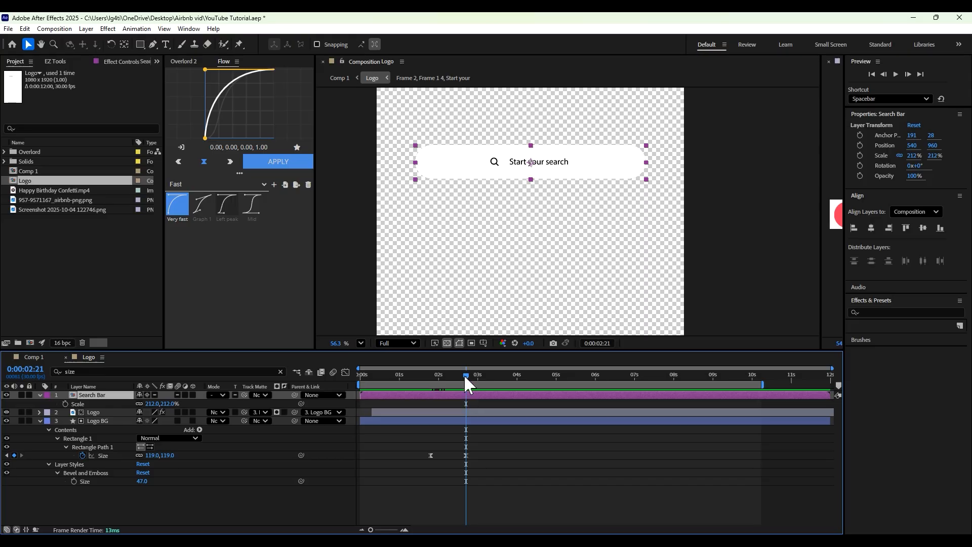
pyautogui.moveTo(464, 377)
pyautogui.mouseDown()
pyautogui.moveTo(444, 377)
pyautogui.moveTo(460, 375)
pyautogui.mouseUp()
pyautogui.click(454, 427)
pyautogui.click(454, 421)
pyautogui.press('t')
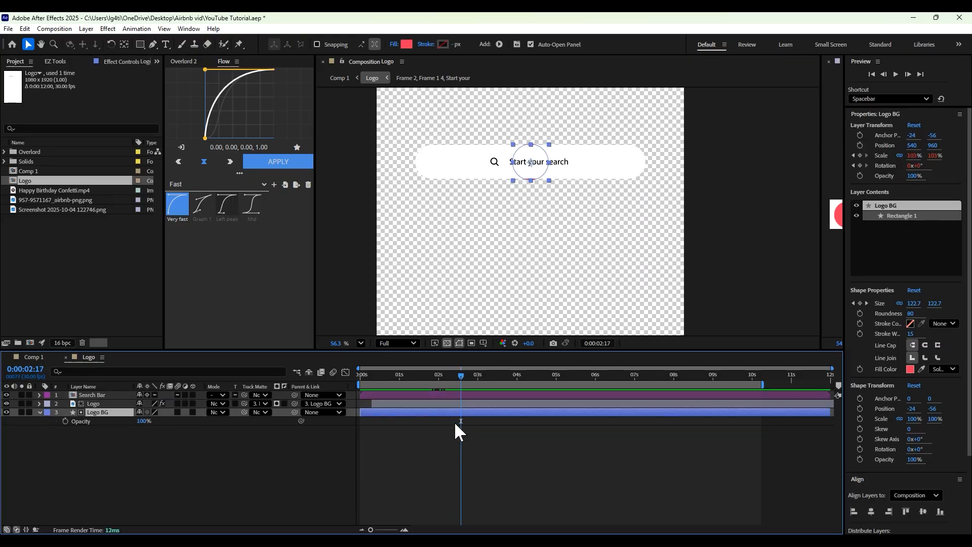
pyautogui.click(64, 420)
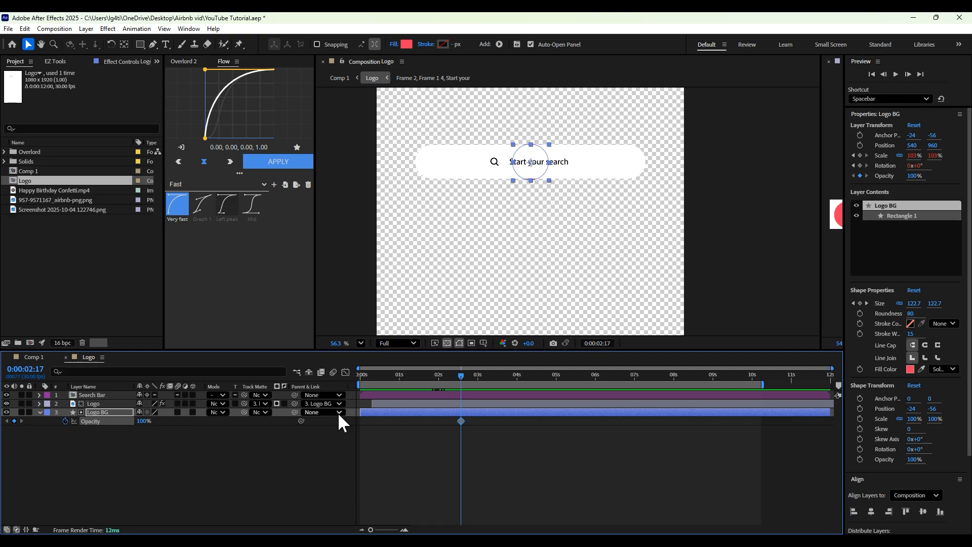
pyautogui.press('u')
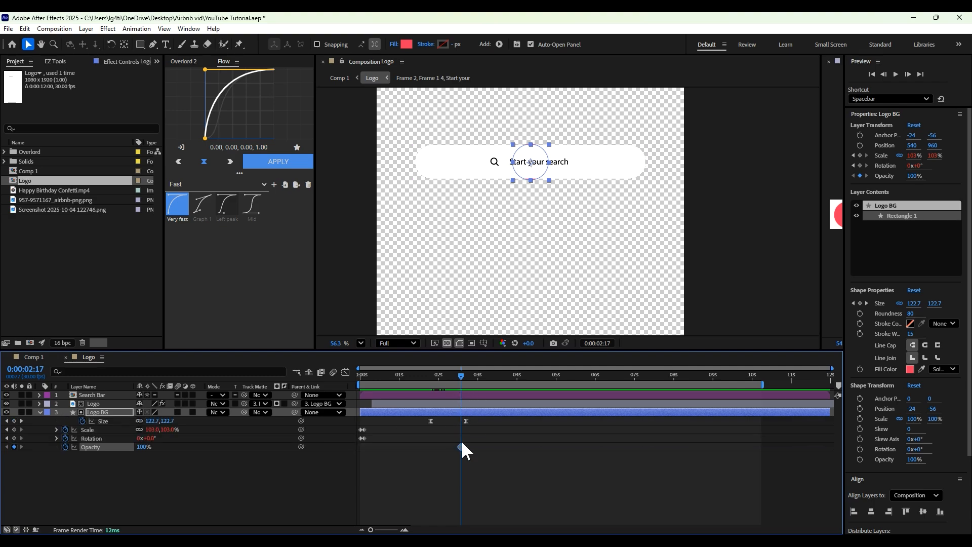
pyautogui.moveTo(460, 446); pyautogui.dragTo(456, 446)
# - Set the Logo BG layer's opacity to 0% at 0:00:02:28 and preview the fade-out
pyautogui.moveTo(462, 376); pyautogui.dragTo(475, 376)
pyautogui.click(147, 448)
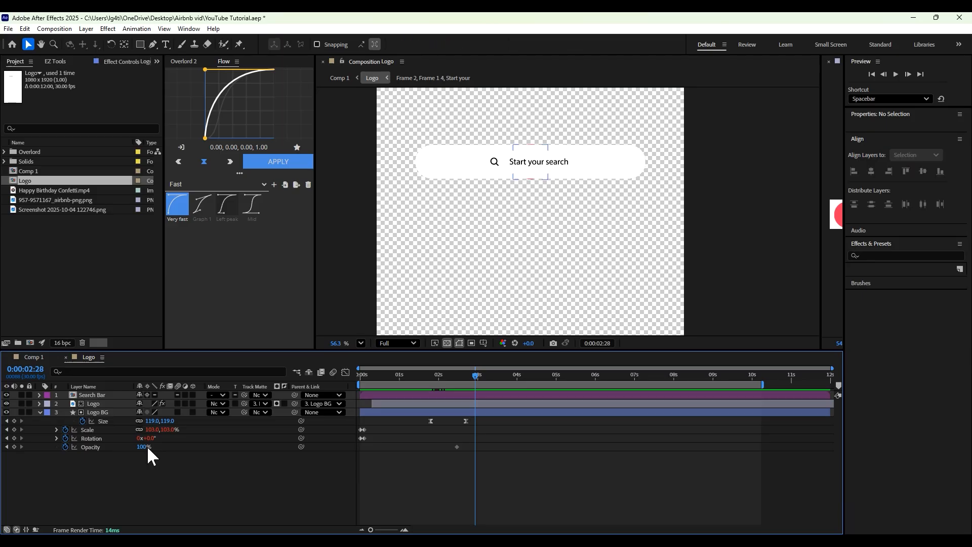
pyautogui.click(145, 448)
pyautogui.write('0')
pyautogui.press('Return')
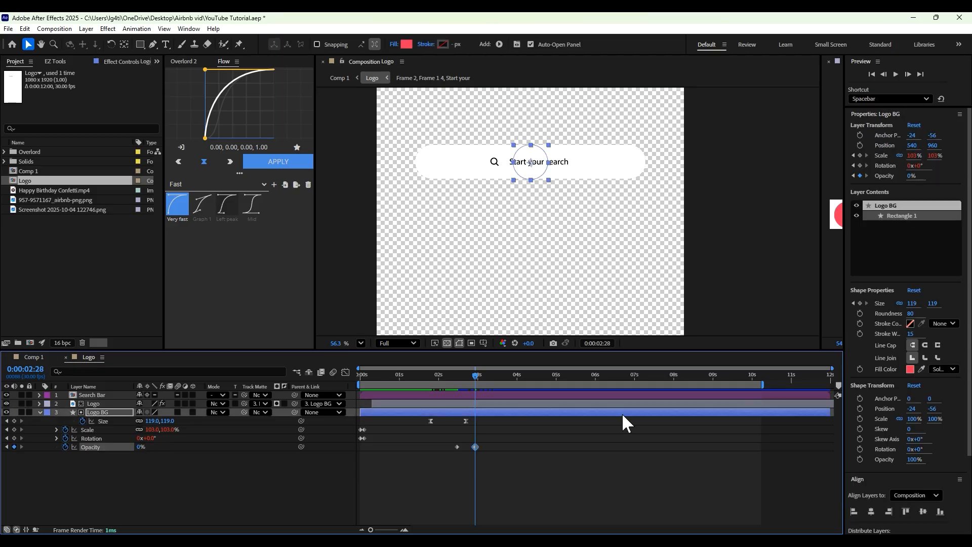
pyautogui.moveTo(448, 379)
pyautogui.mouseDown()
pyautogui.moveTo(445, 397)
pyautogui.moveTo(455, 378)
pyautogui.mouseUp()
pyautogui.press('space')
pyautogui.press('space')
# - Keyframe the Search Bar layer's opacity from 0% at 0:00:02:14 to 100% at about 0:00:02:28
pyautogui.click(460, 394)
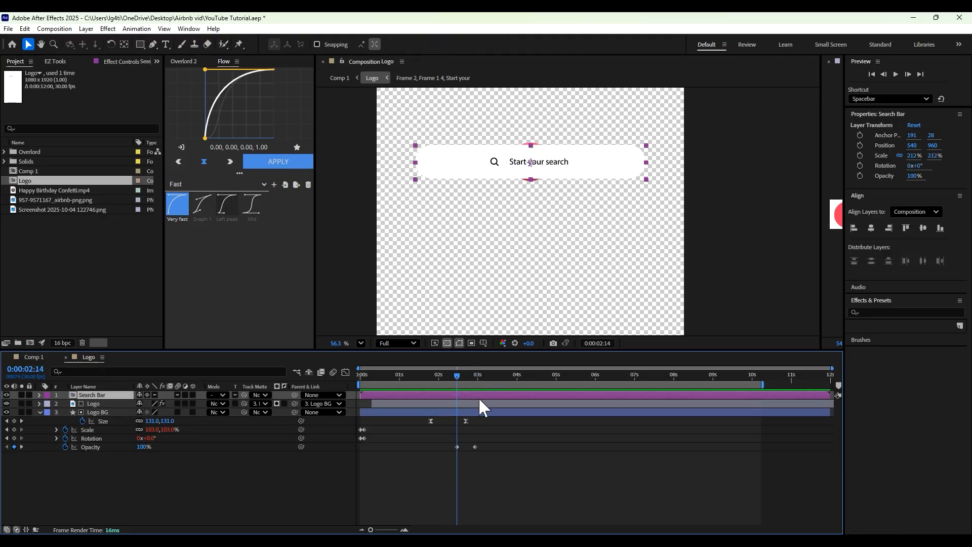
pyautogui.press('t')
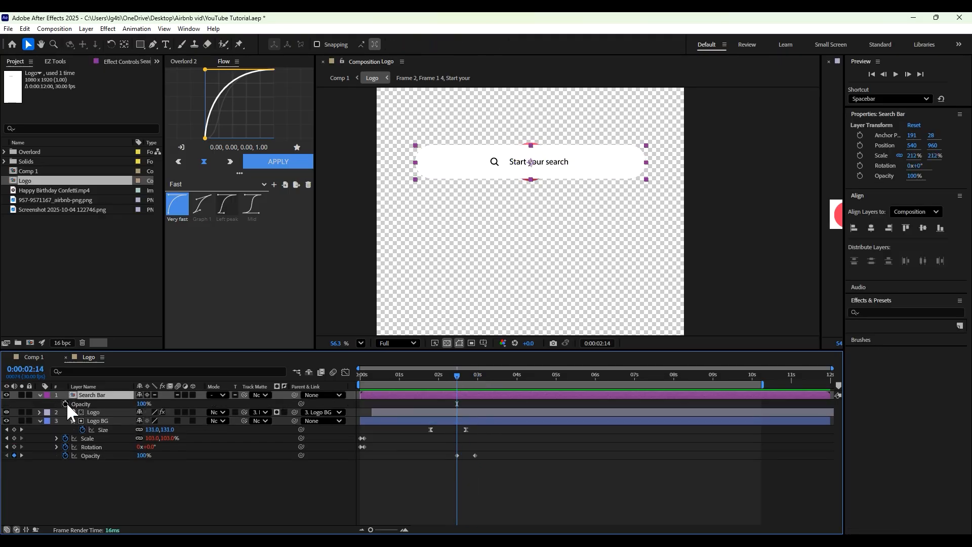
pyautogui.click(65, 404)
pyautogui.moveTo(456, 403); pyautogui.dragTo(475, 404)
pyautogui.click(154, 405)
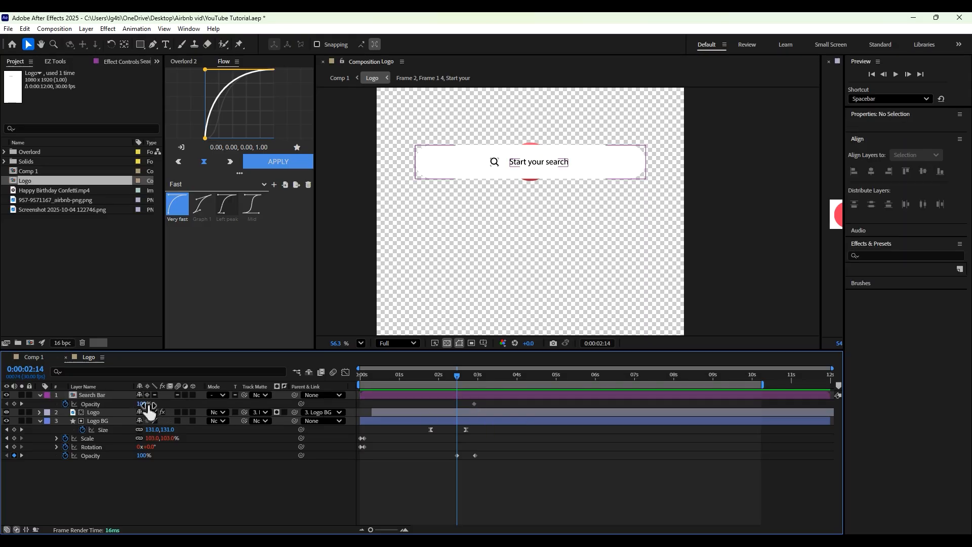
pyautogui.click(144, 403)
pyautogui.write('0')
pyautogui.press('Return')
# - Open the Search Bar pre-composition and keyframe the Frame 2 1 rectangle's size at 0:00:02:14 with unlinked proportions and a width of 56
pyautogui.doubleClick(98, 395)
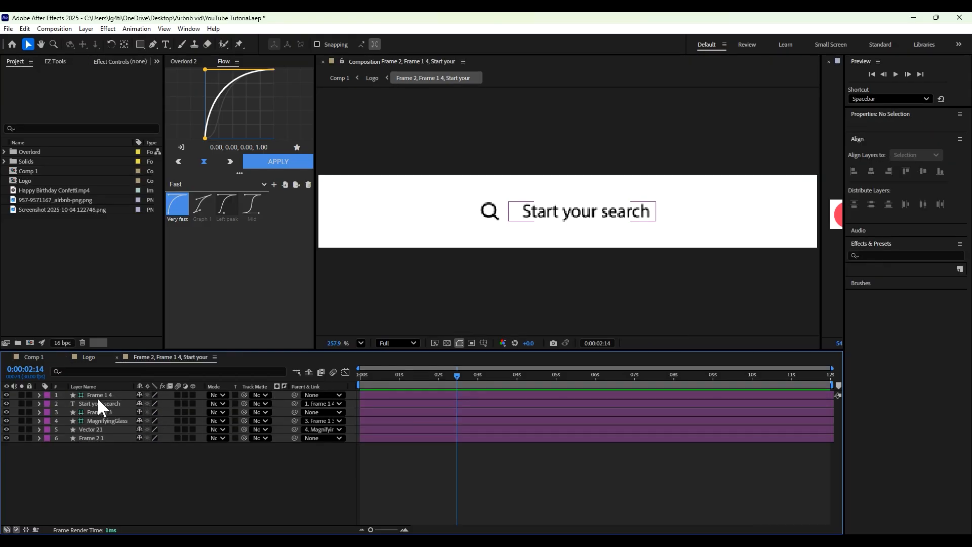
pyautogui.click(100, 404)
pyautogui.click(104, 438)
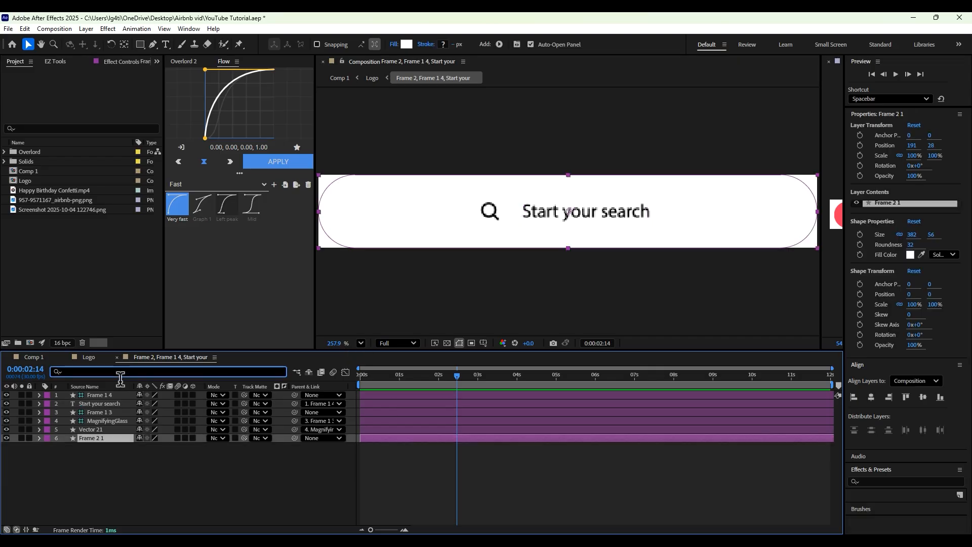
pyautogui.write('size')
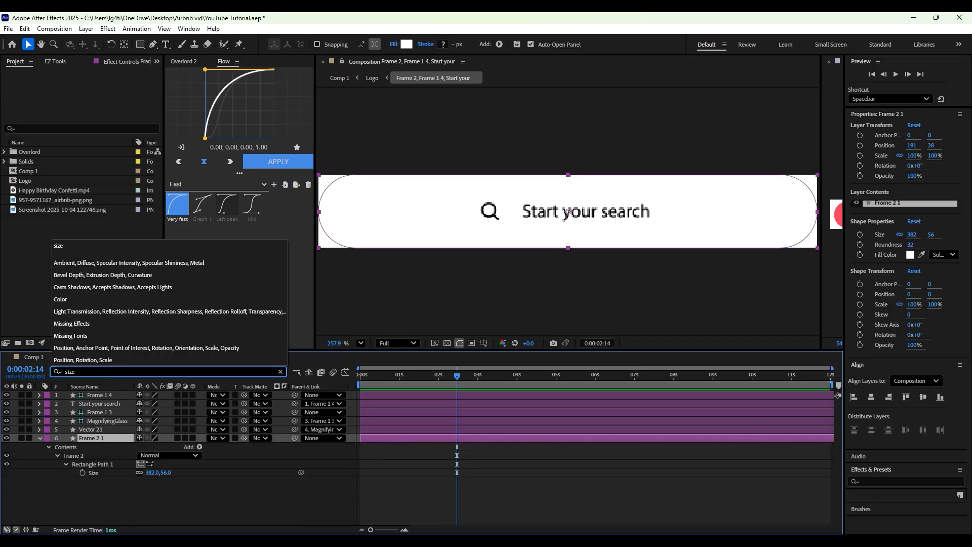
pyautogui.click(157, 511)
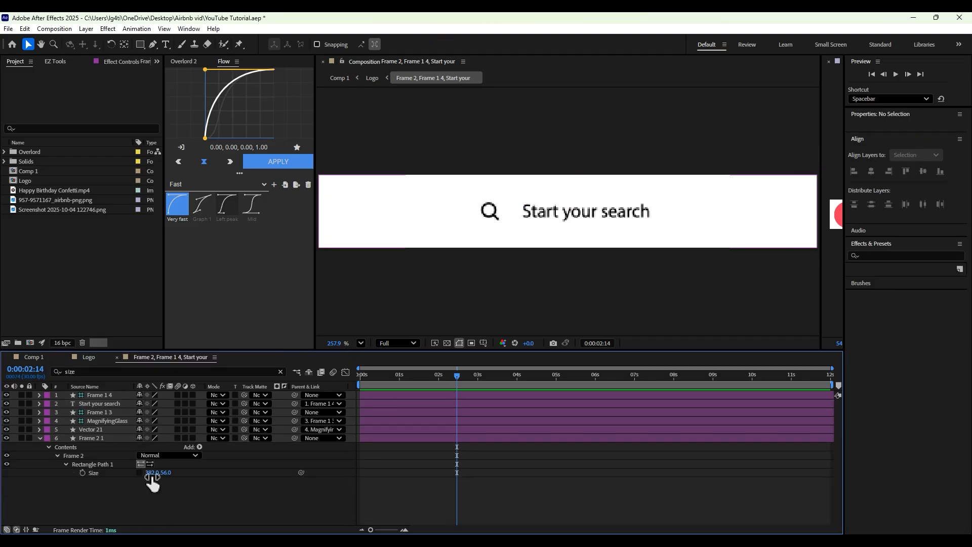
pyautogui.click(83, 473)
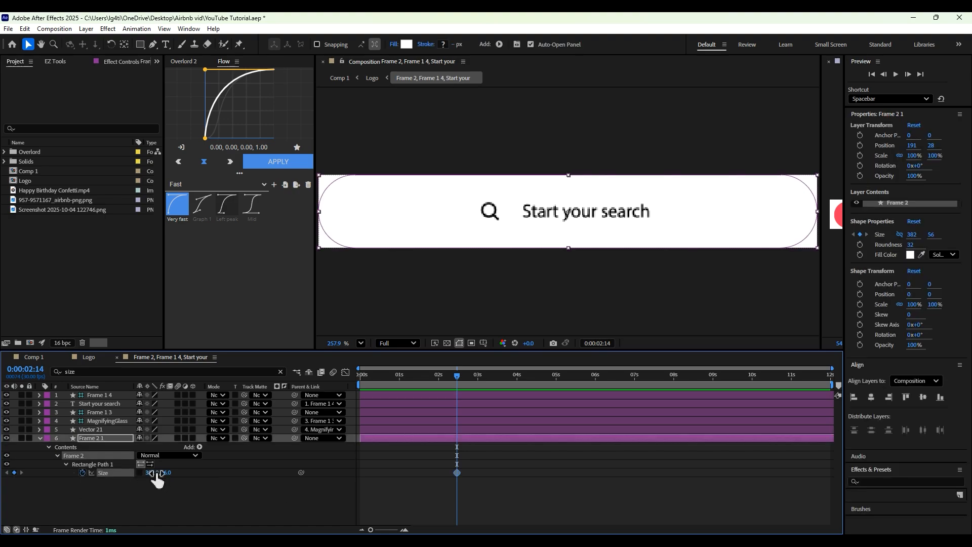
pyautogui.write('56')
pyautogui.press('Return')
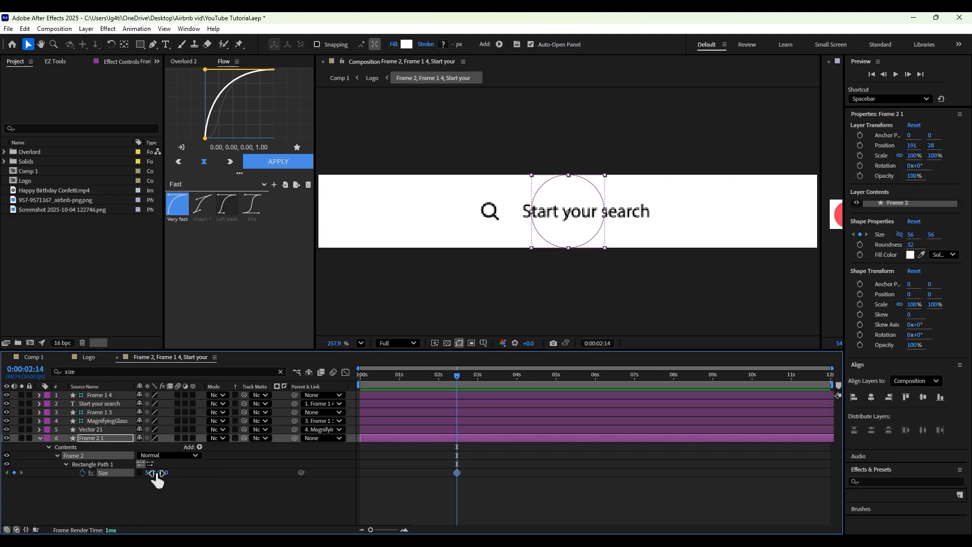
# - Keyframe the Frame 2 1 rectangle's width at 334 at 0:00:03:14, keeping the height at 56, and preview the expansion in the Logo composition
pyautogui.moveTo(455, 375); pyautogui.dragTo(496, 376)
pyautogui.moveTo(156, 478); pyautogui.dragTo(314, 488)
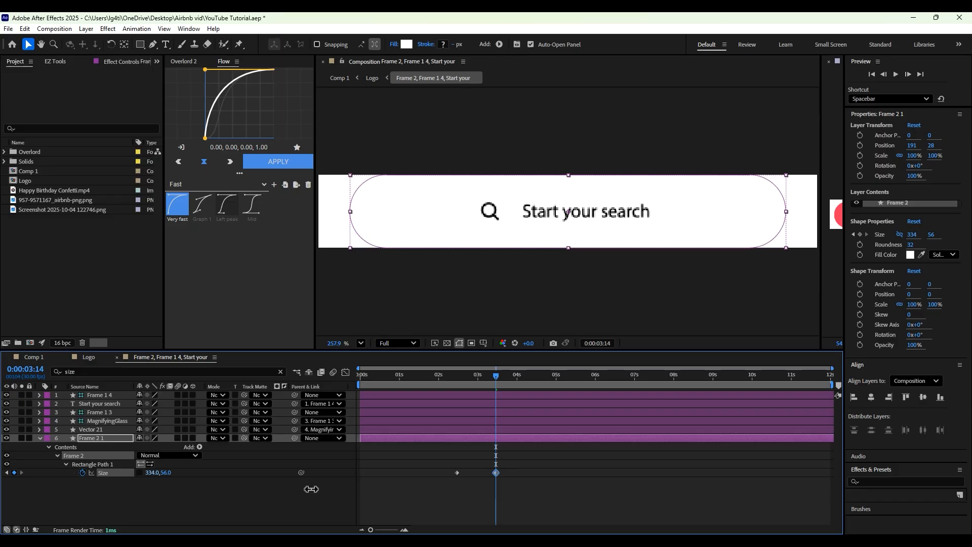
pyautogui.click(86, 358)
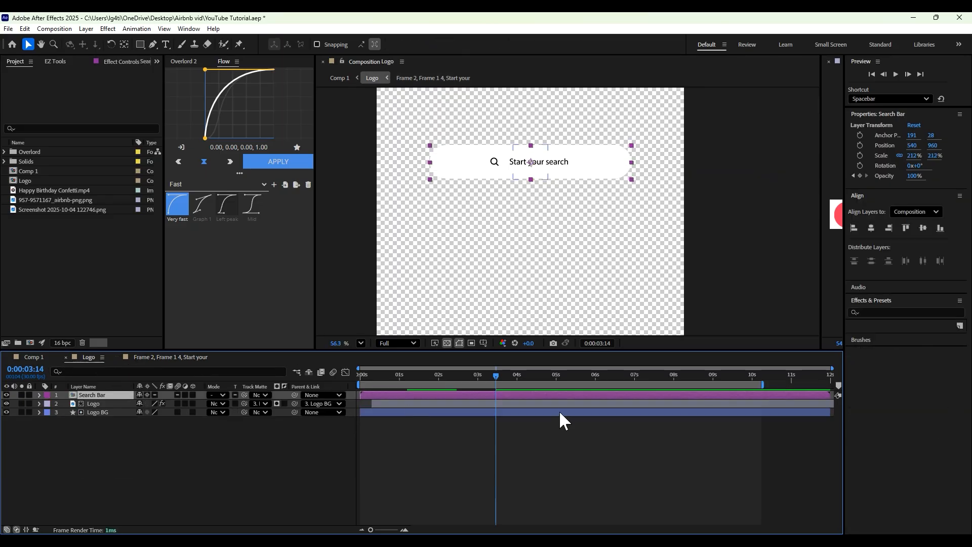
pyautogui.moveTo(495, 376); pyautogui.dragTo(423, 387)
pyautogui.press('space')
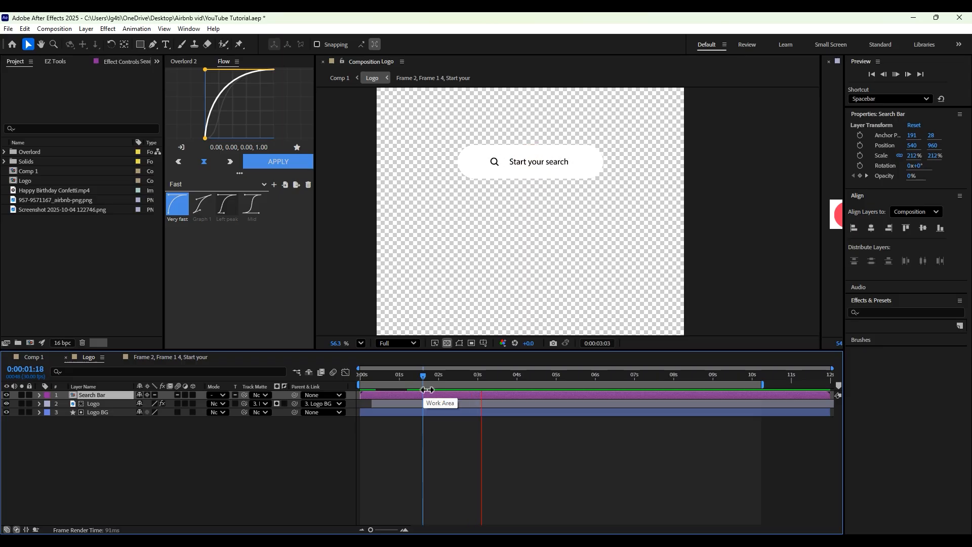
pyautogui.press('space')
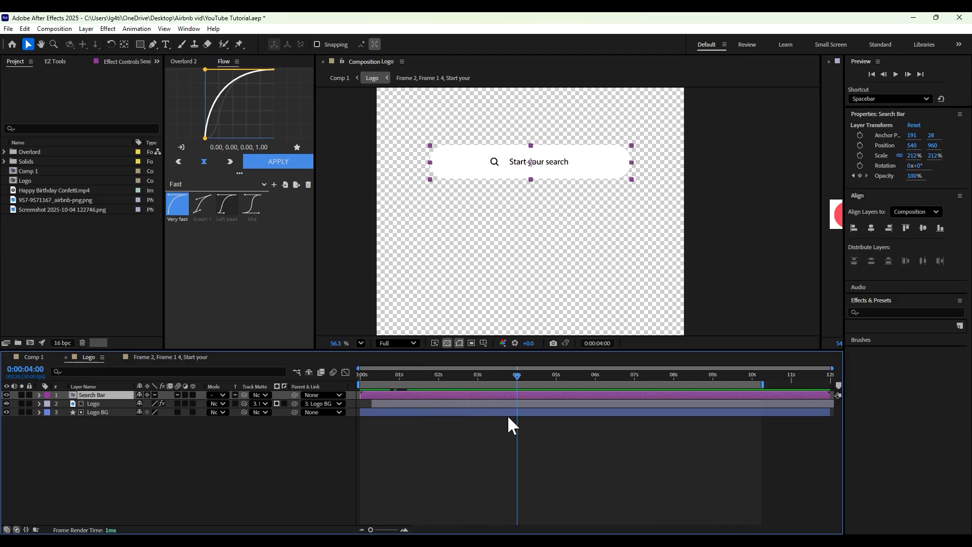
# - Copy the whole bounce expression from bounceeffect.txt in Notepad and return to After Effects
pyautogui.moveTo(517, 377); pyautogui.dragTo(494, 405)
pyautogui.click(743, 506)
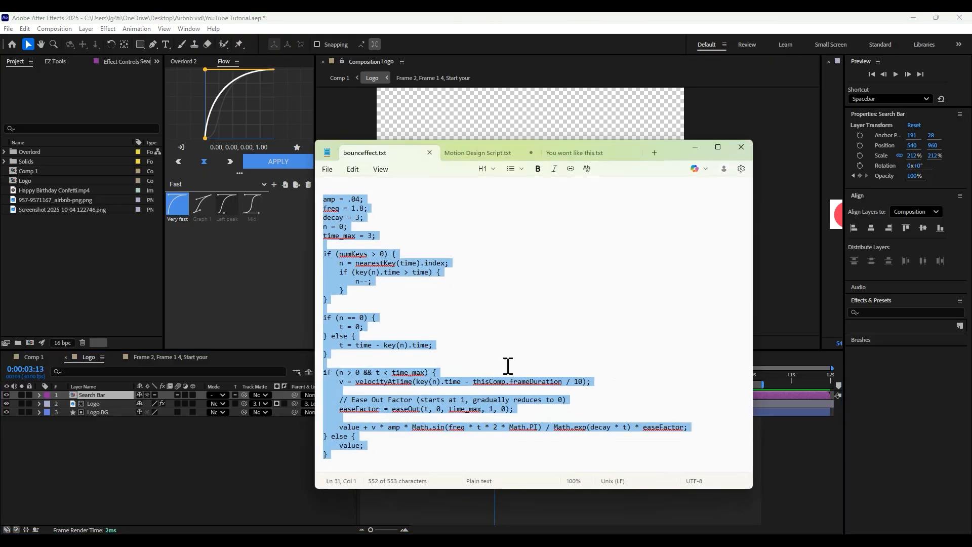
pyautogui.moveTo(356, 468); pyautogui.dragTo(272, 204)
pyautogui.click(692, 149)
# - Reopen the Search Bar pre-composition and paste the copied bounce expression onto the Frame 2 1 rectangle's Size property
pyautogui.doubleClick(109, 395)
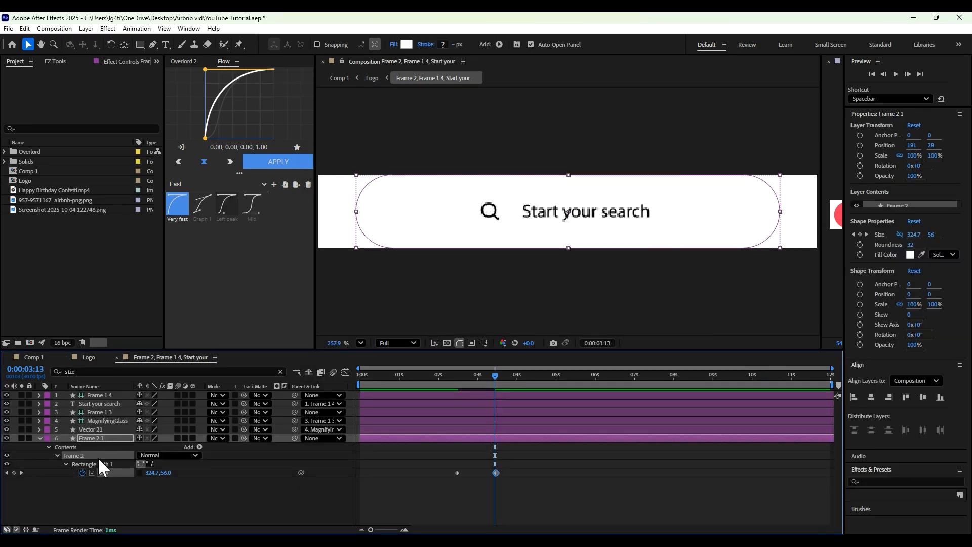
pyautogui.keyDown('alt'); pyautogui.click(82, 472); pyautogui.keyUp('alt')
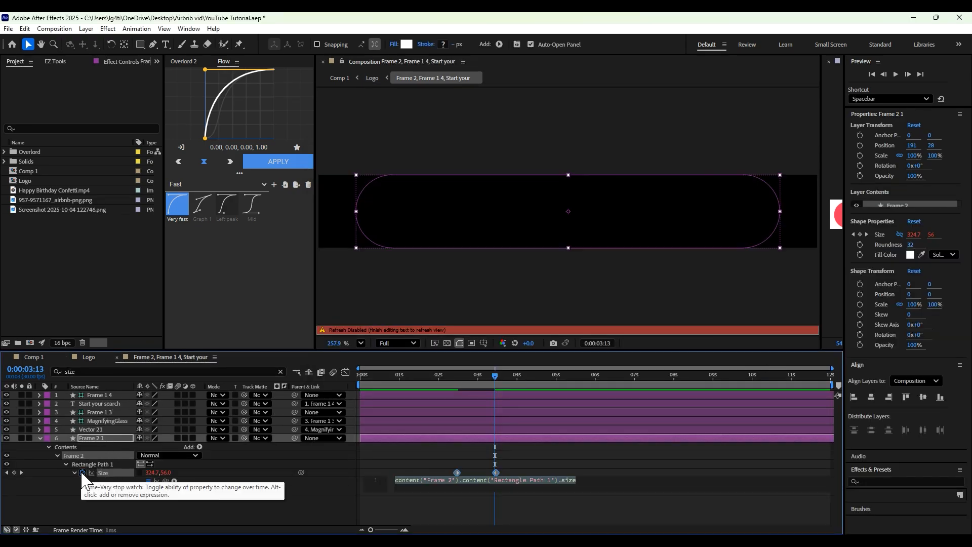
pyautogui.hotkey('ctrl', 'v')
pyautogui.click(482, 445)
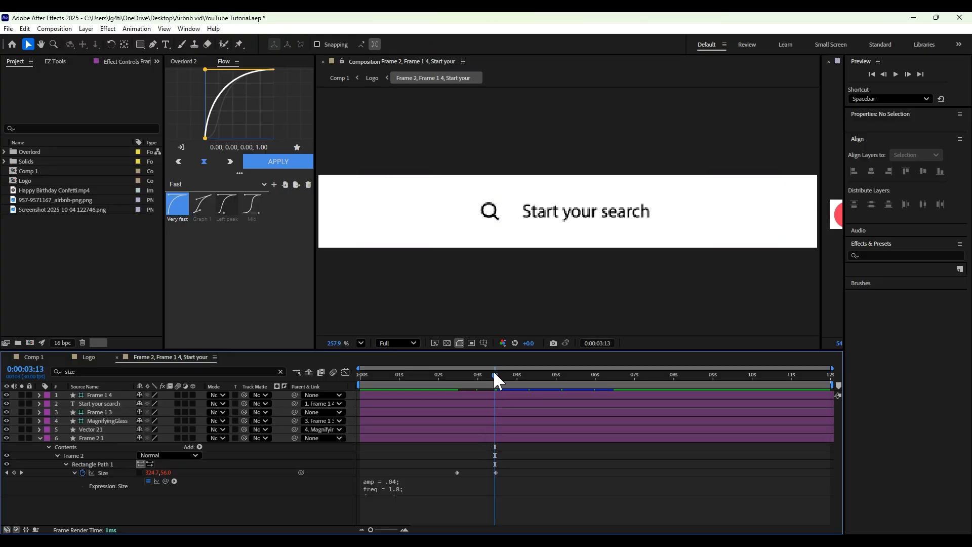
# - Move the rectangle's second Size keyframe to about 0:00:02:22 and preview the bounce in the pre-composition and the Logo composition
pyautogui.moveTo(494, 375); pyautogui.dragTo(457, 394)
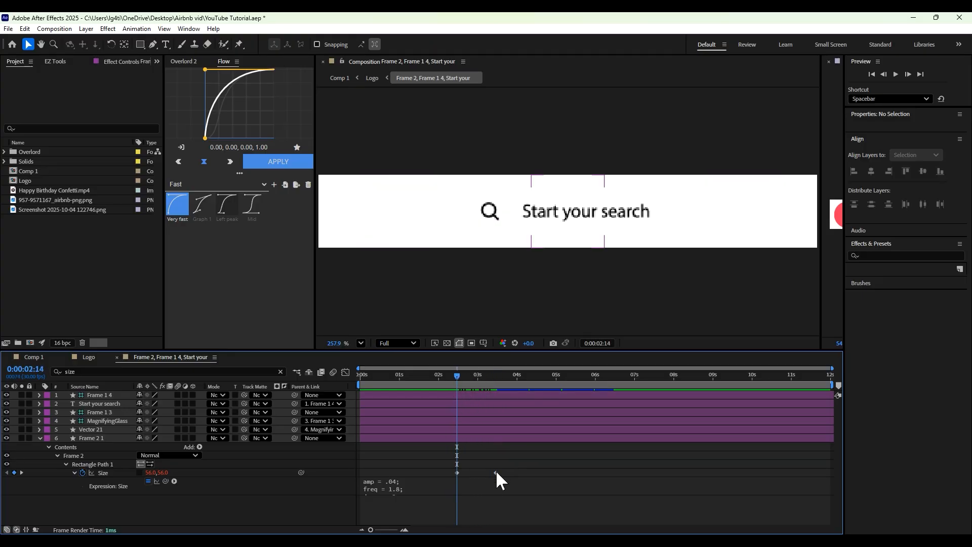
pyautogui.moveTo(495, 472); pyautogui.dragTo(467, 472)
pyautogui.press('space')
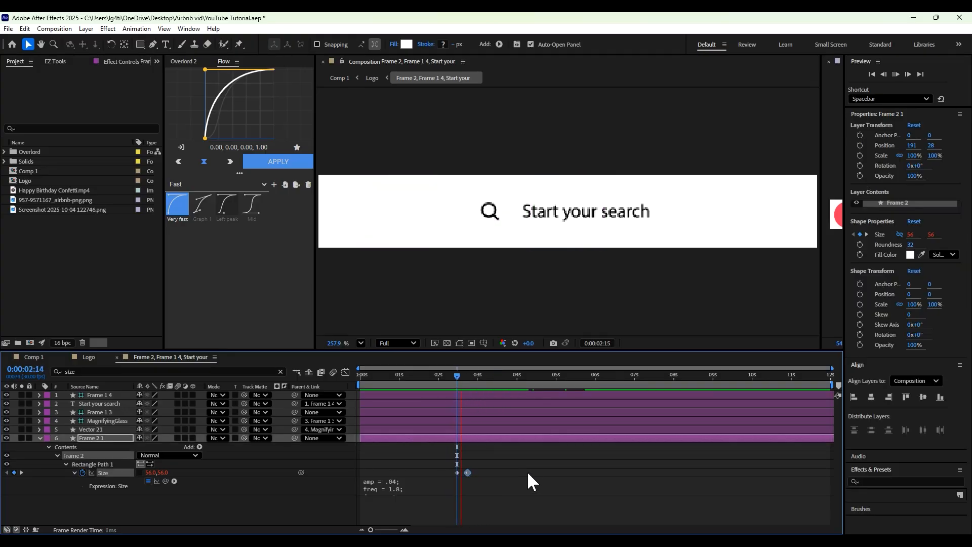
pyautogui.press('space')
pyautogui.click(89, 356)
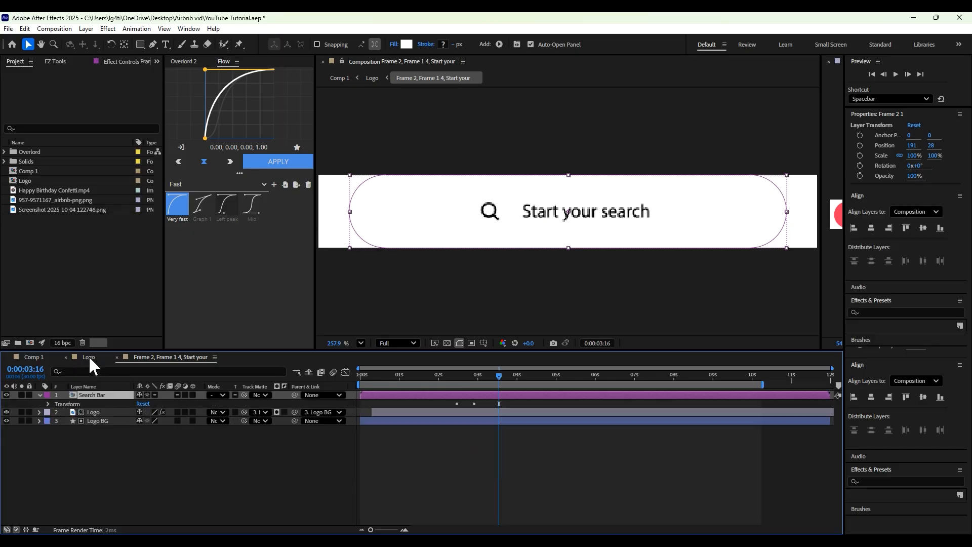
pyautogui.moveTo(504, 382); pyautogui.dragTo(447, 383)
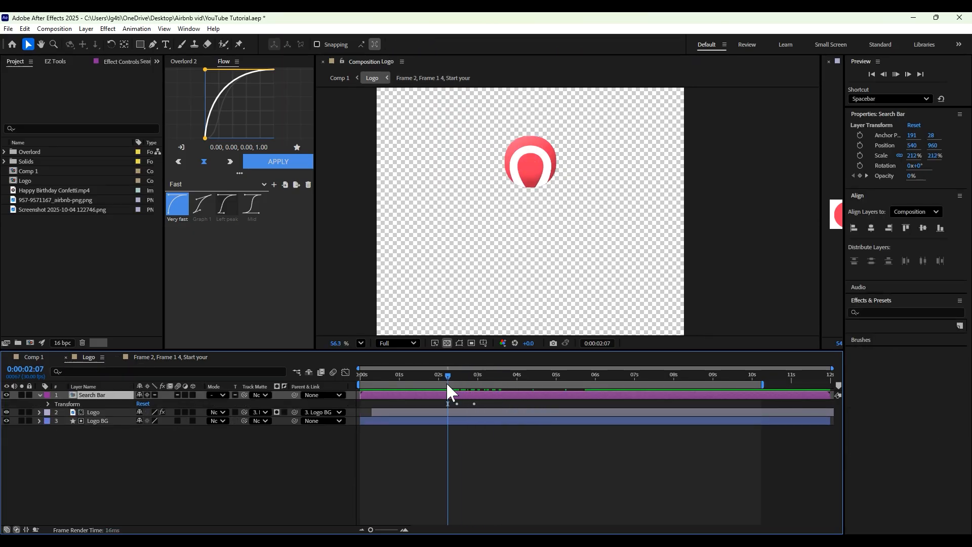
pyautogui.press('space')
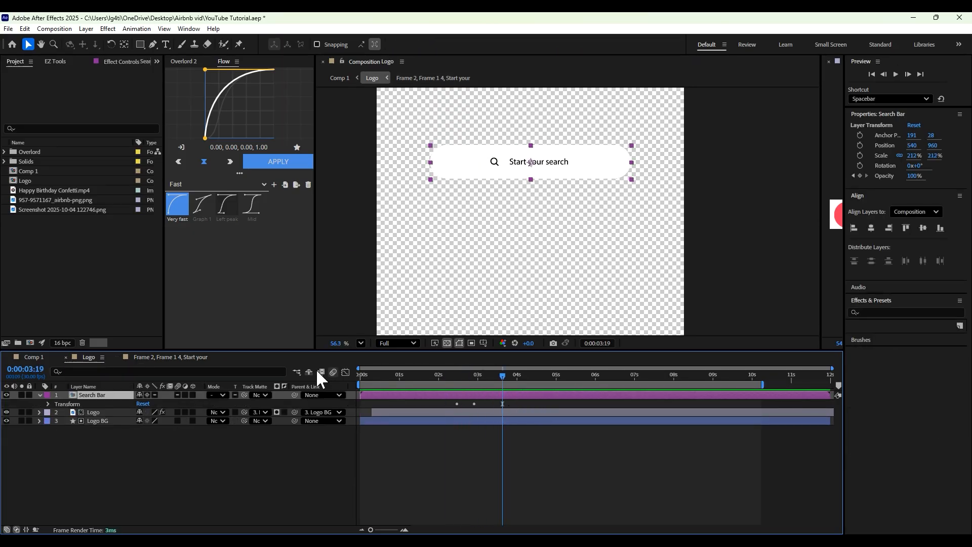
# - Move the search bar rectangle's second Size keyframe to 0:00:02:17 and preview the faster expansion in the Logo composition
pyautogui.click(188, 360)
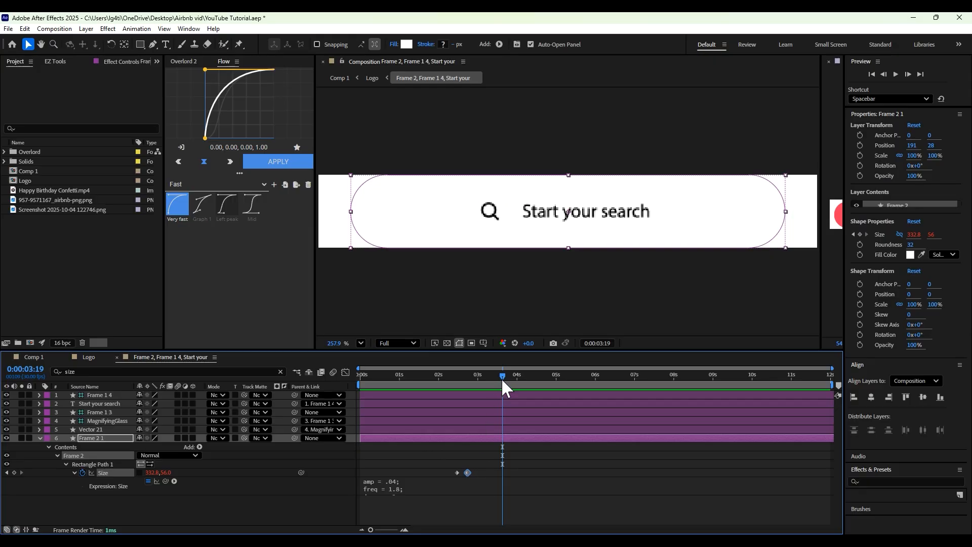
pyautogui.moveTo(502, 380); pyautogui.dragTo(463, 404)
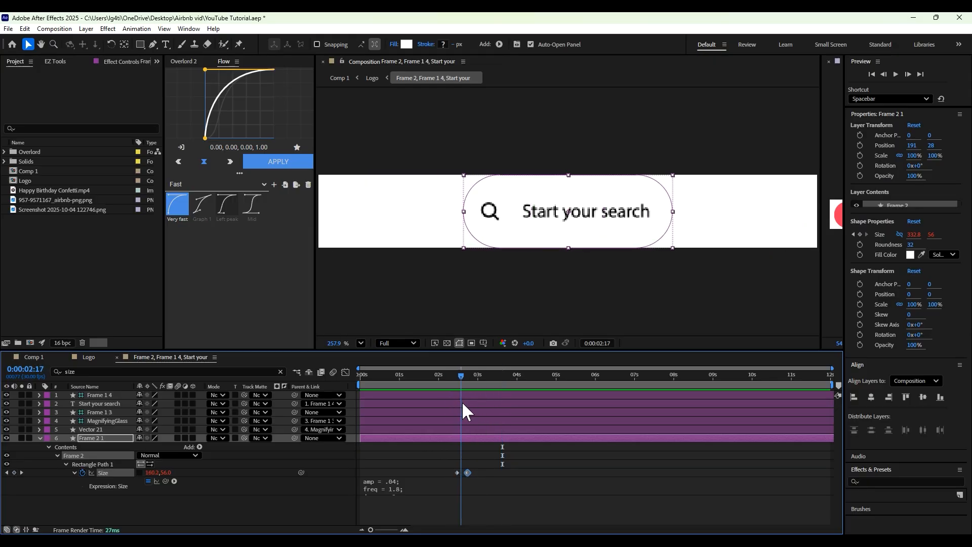
pyautogui.moveTo(466, 471); pyautogui.dragTo(461, 472)
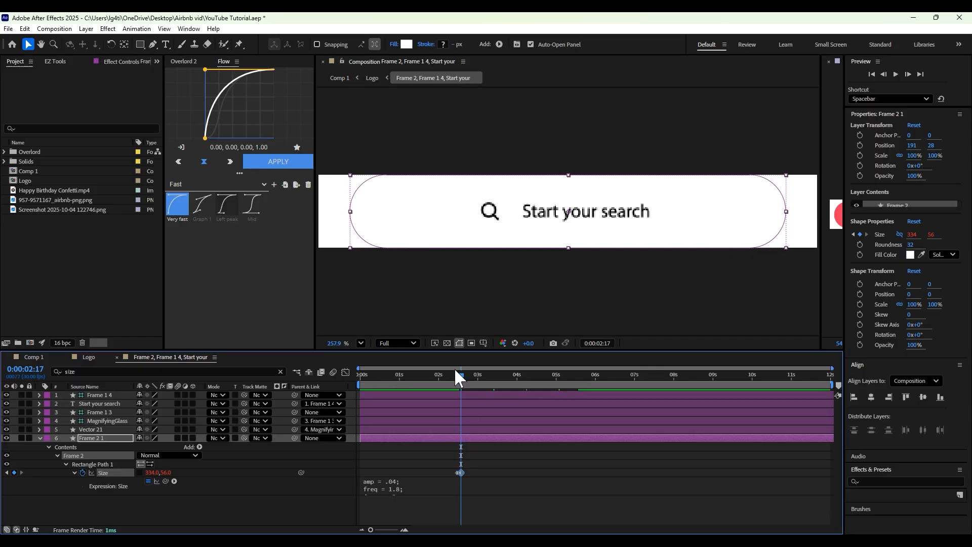
pyautogui.moveTo(455, 376); pyautogui.dragTo(452, 376)
pyautogui.click(94, 359)
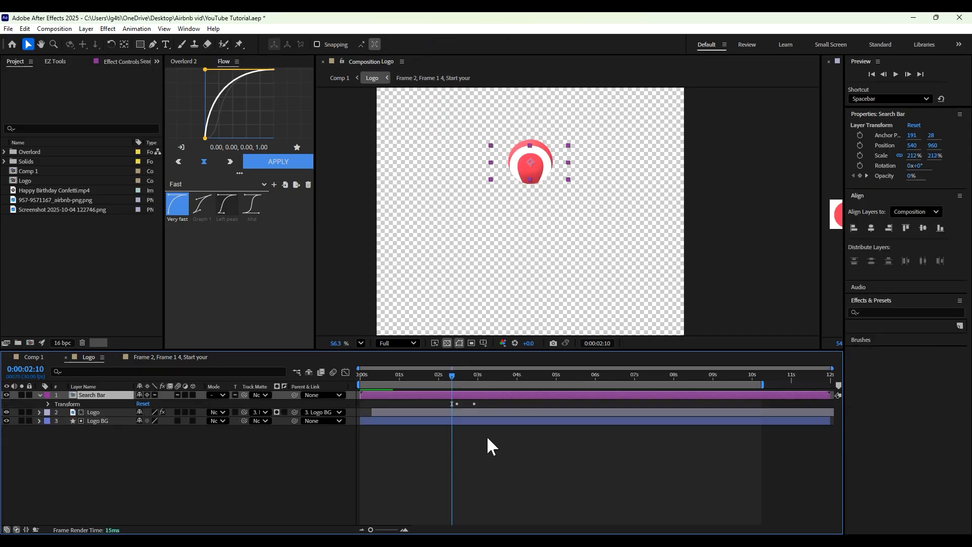
pyautogui.press('space')
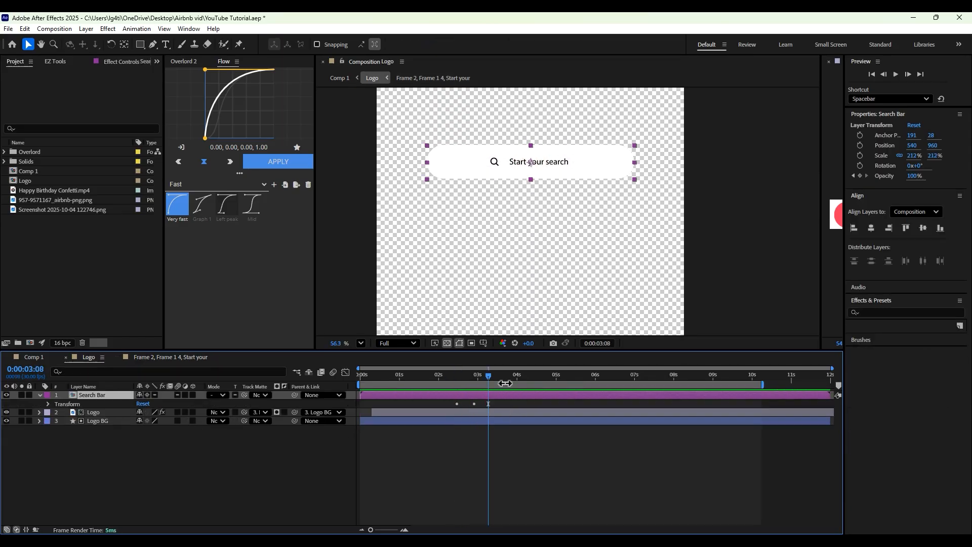
# - Fit the Logo composition in the viewer and preview the animation from the beginning
pyautogui.moveTo(446, 375); pyautogui.dragTo(362, 374)
pyautogui.click(358, 336)
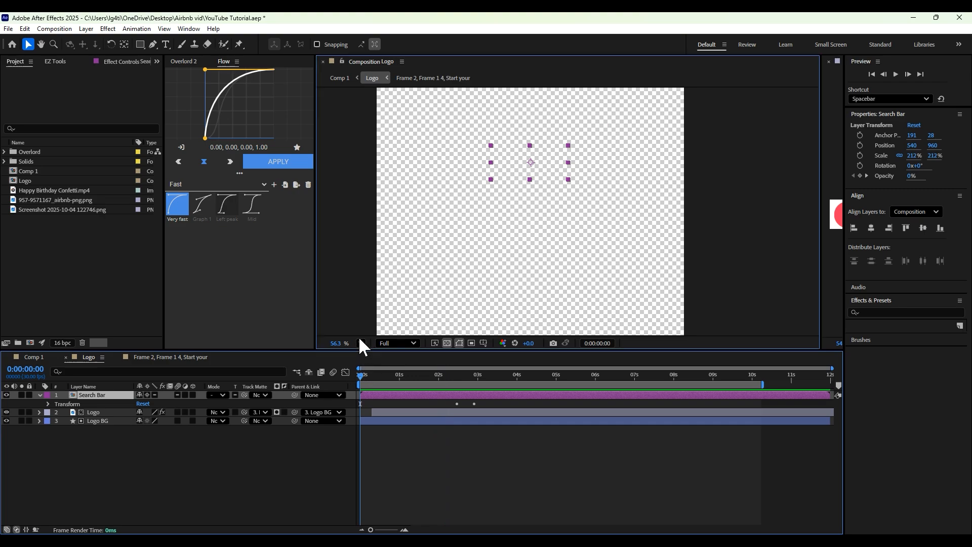
pyautogui.click(361, 343)
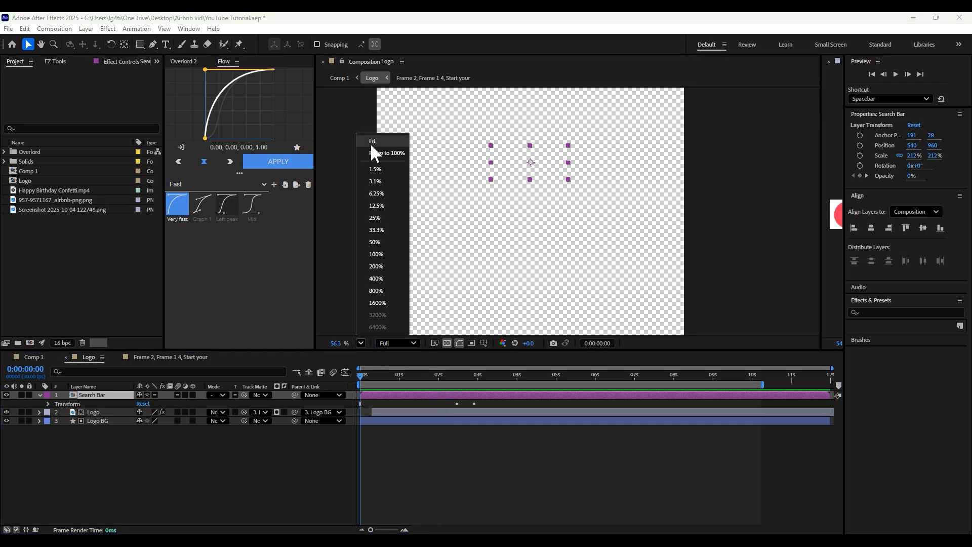
pyautogui.click(371, 144)
pyautogui.press('space')
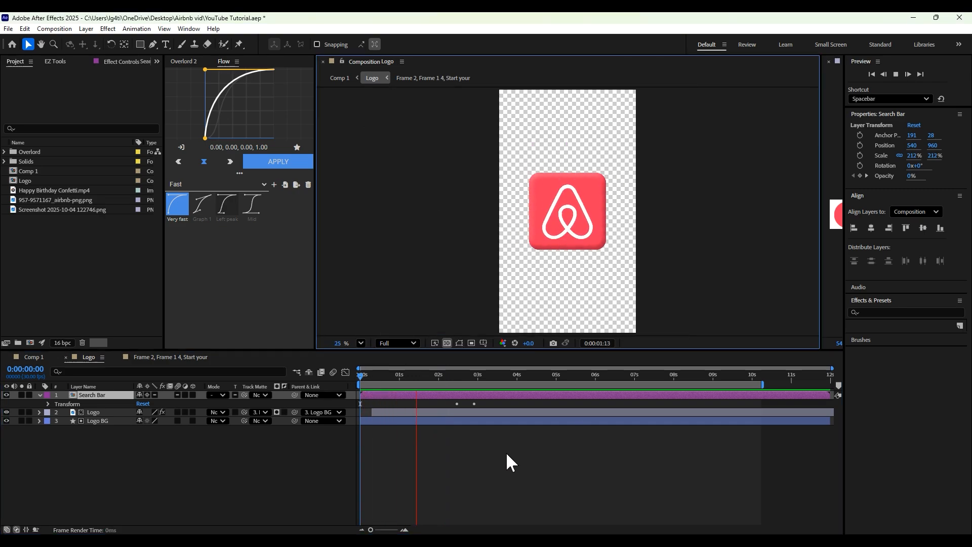
pyautogui.press('space')
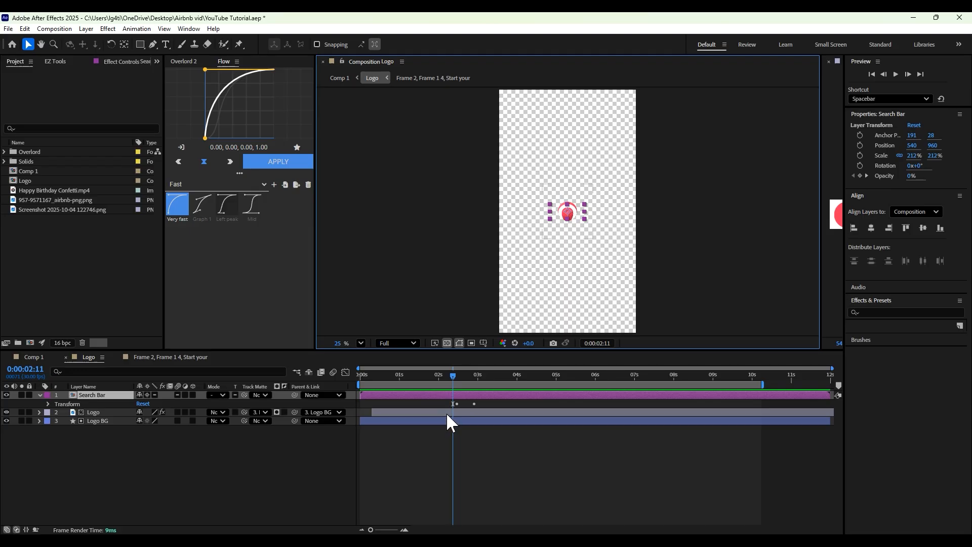
# - Reveal the Logo BG layer's keyframes, move its last Size keyframe to about 0:00:02:14 and preview the shrink
pyautogui.click(447, 417)
pyautogui.press('u')
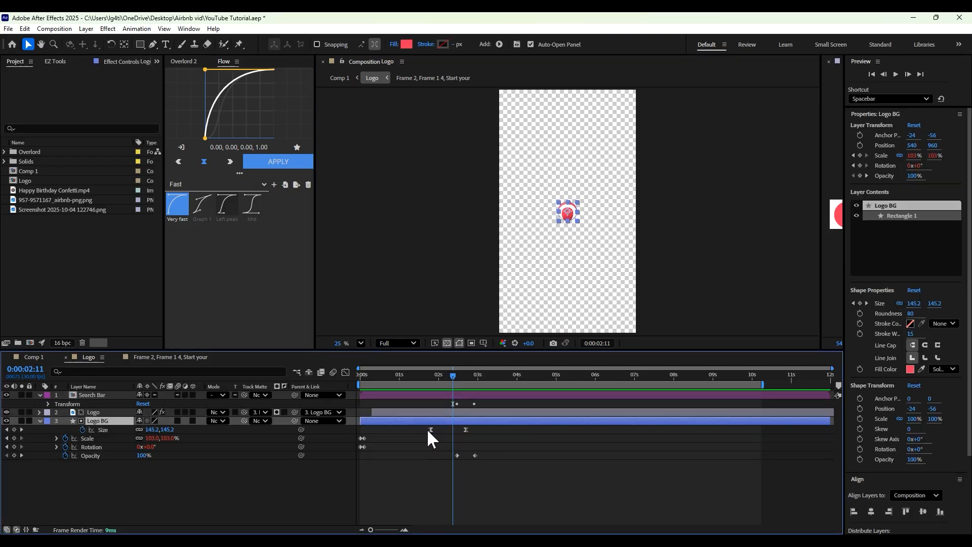
pyautogui.moveTo(431, 430); pyautogui.dragTo(457, 428)
pyautogui.hotkey('ctrl', 'z')
pyautogui.press('space')
pyautogui.moveTo(452, 376); pyautogui.dragTo(425, 385)
pyautogui.press('space')
pyautogui.press('space')
pyautogui.press('space')
# - Extend Comp 1's work area end, show more of its timeline and preview the animation from the beginning
pyautogui.click(52, 356)
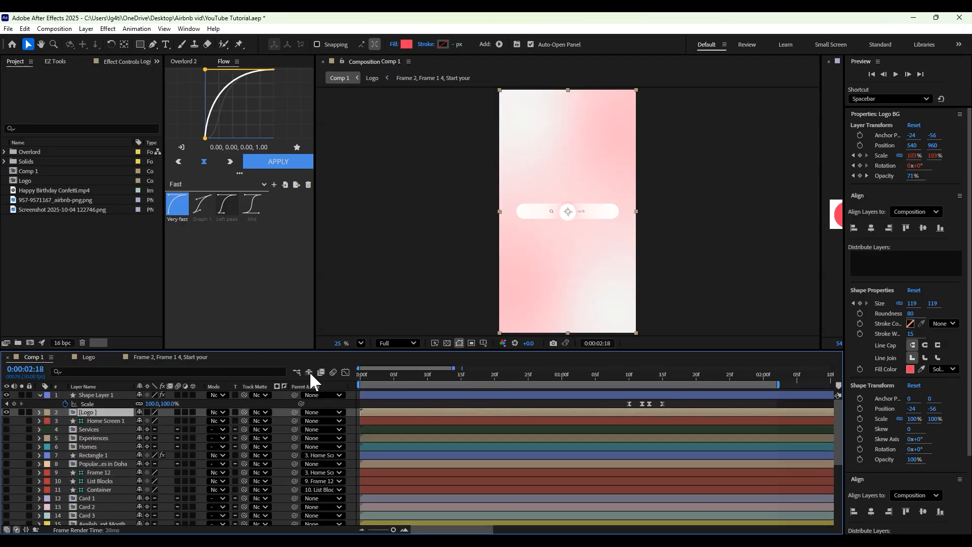
pyautogui.press('space')
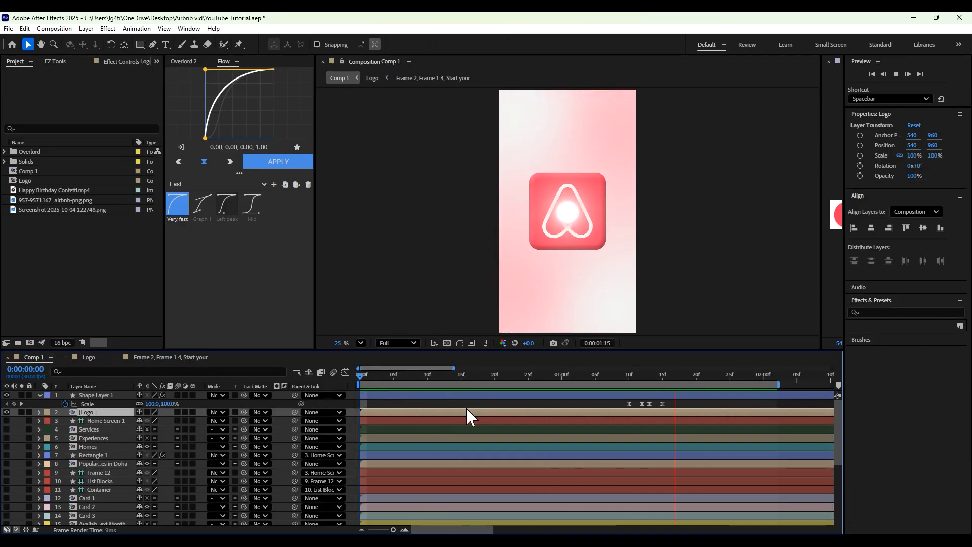
pyautogui.click(421, 376)
pyautogui.moveTo(778, 385); pyautogui.dragTo(850, 385)
pyautogui.moveTo(575, 368); pyautogui.dragTo(359, 370)
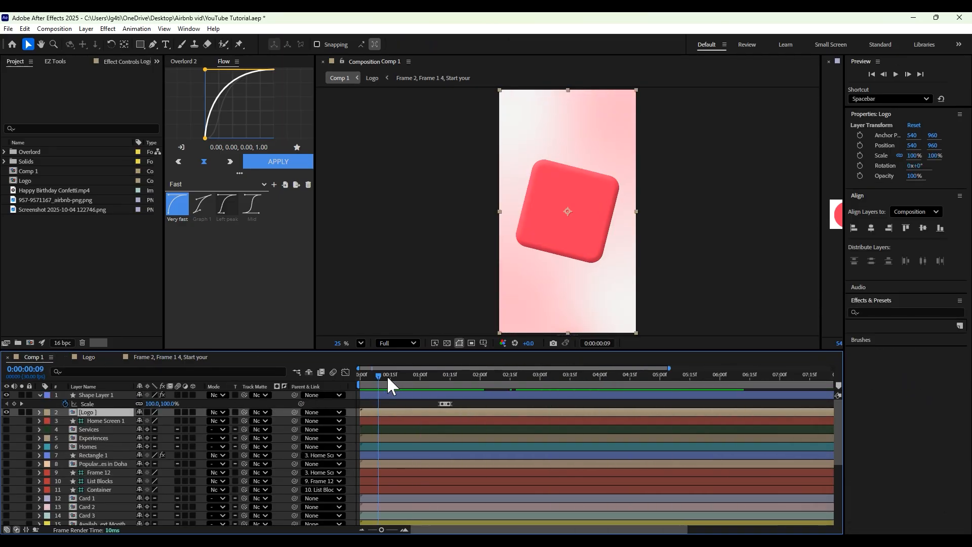
pyautogui.press('space')
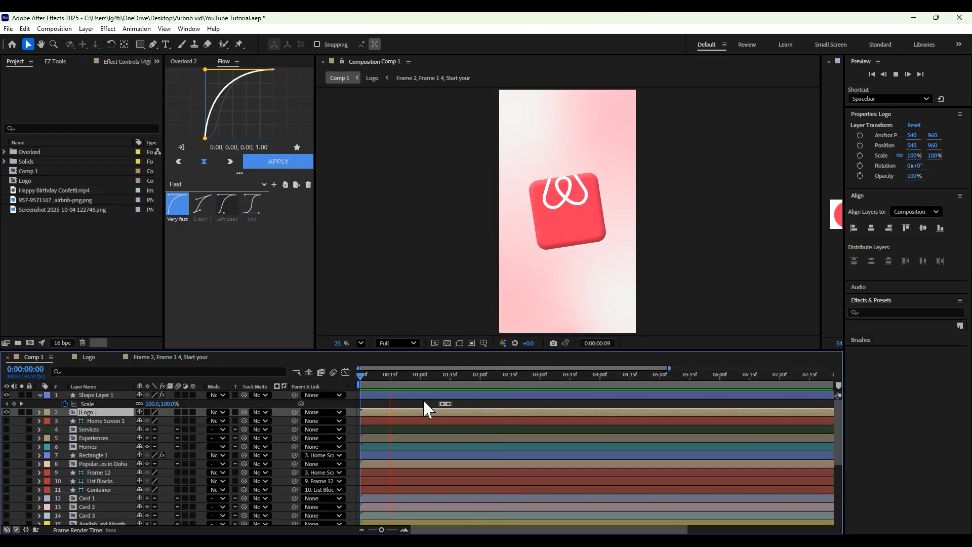
pyautogui.press('space')
# - Move the Logo BG layer's Size keyframes to about 0:00:01:10 and 0:00:02:00 and preview the earlier shrink
pyautogui.click(170, 357)
pyautogui.click(117, 357)
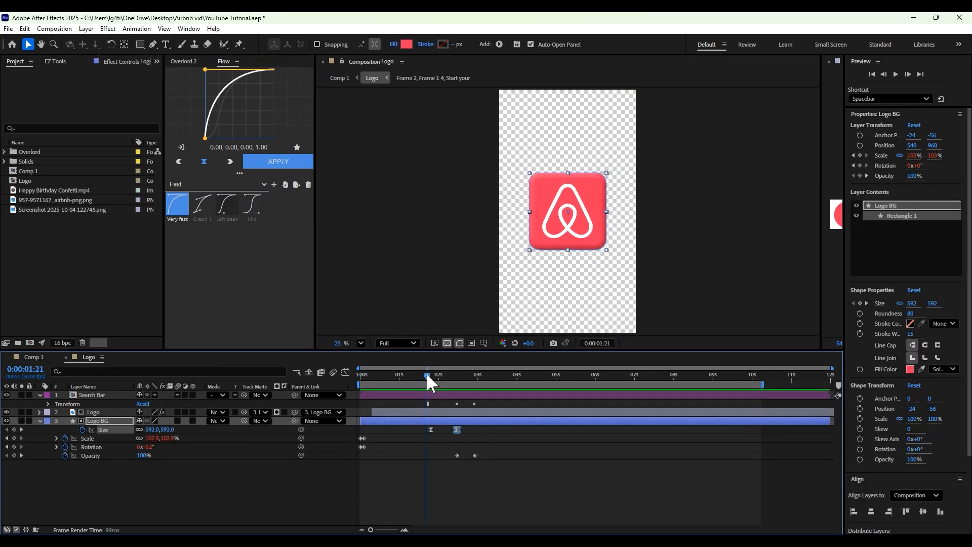
pyautogui.moveTo(427, 376); pyautogui.dragTo(410, 376)
pyautogui.moveTo(431, 429)
pyautogui.mouseDown()
pyautogui.moveTo(412, 430)
pyautogui.moveTo(438, 430)
pyautogui.mouseUp()
pyautogui.press('space')
pyautogui.press('space')
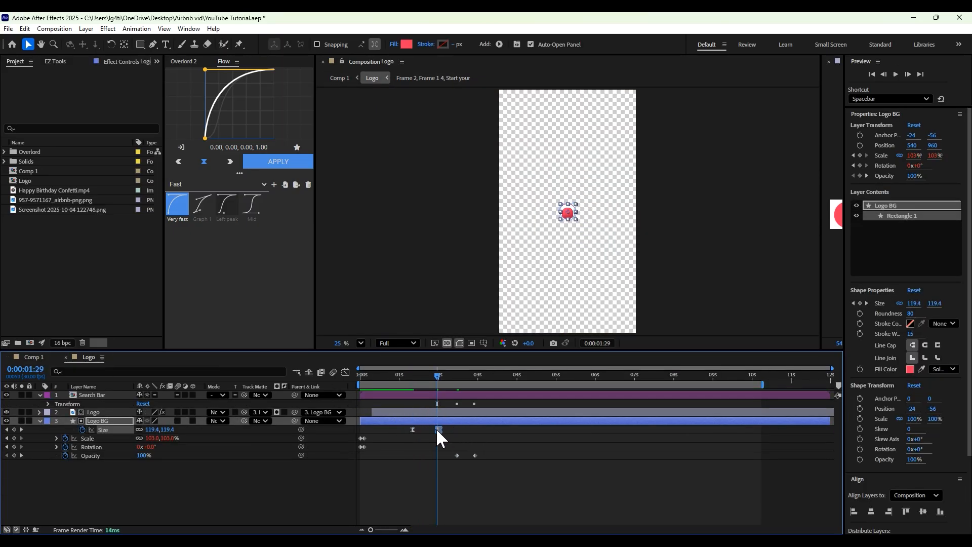
pyautogui.press('space')
pyautogui.press('space')
# - Check the circle's tap timing in Comp 1, shift both Logo BG Size keyframes to start at about 0:00:01:12, and preview Comp 1
pyautogui.click(34, 356)
pyautogui.moveTo(478, 377); pyautogui.dragTo(442, 385)
pyautogui.press('space')
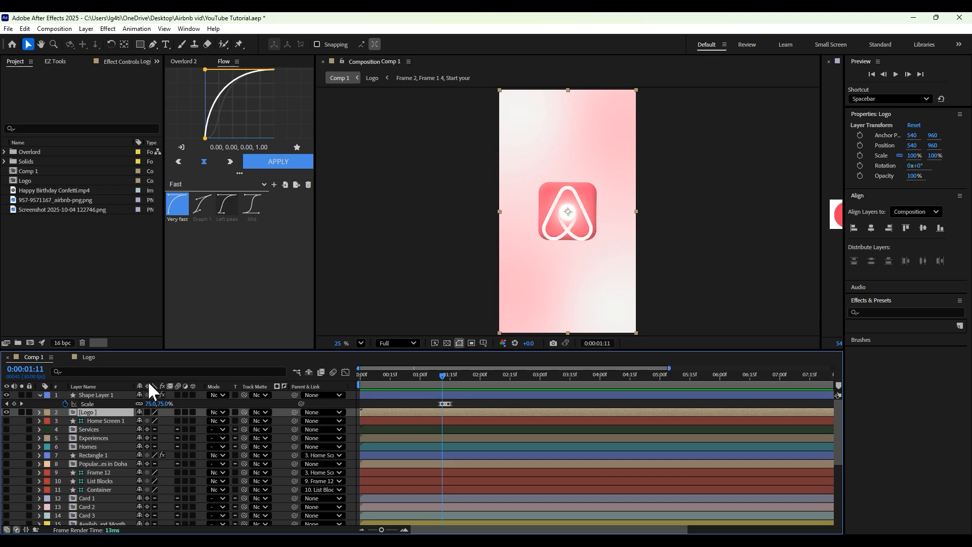
pyautogui.click(85, 357)
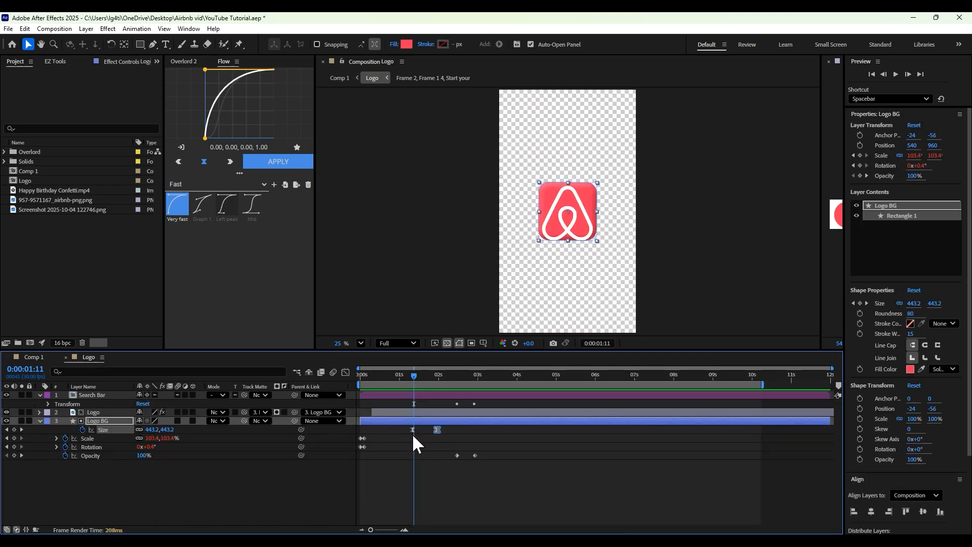
pyautogui.moveTo(450, 430)
pyautogui.mouseDown()
pyautogui.moveTo(410, 433)
pyautogui.moveTo(439, 429)
pyautogui.mouseUp()
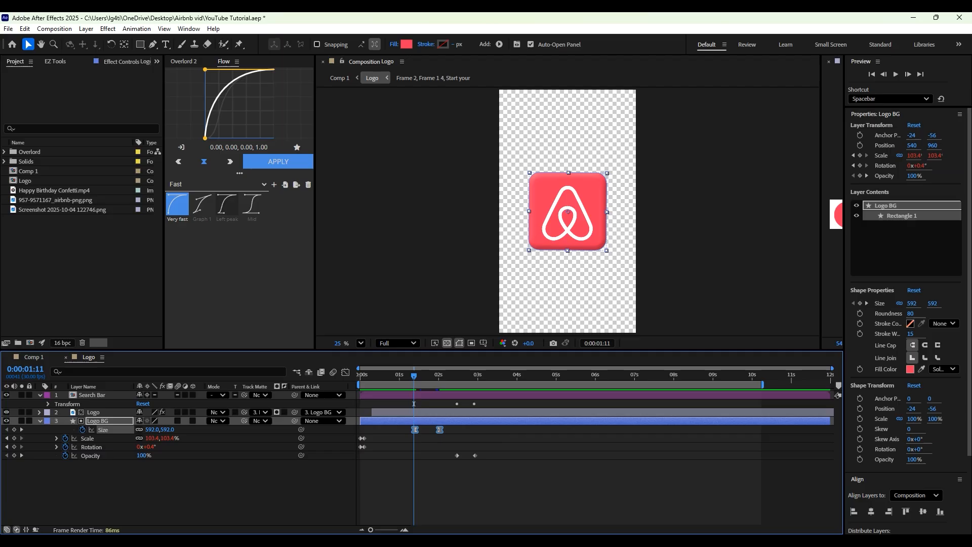
pyautogui.click(33, 357)
pyautogui.moveTo(430, 377)
pyautogui.mouseDown()
pyautogui.moveTo(475, 381)
pyautogui.moveTo(421, 393)
pyautogui.mouseUp()
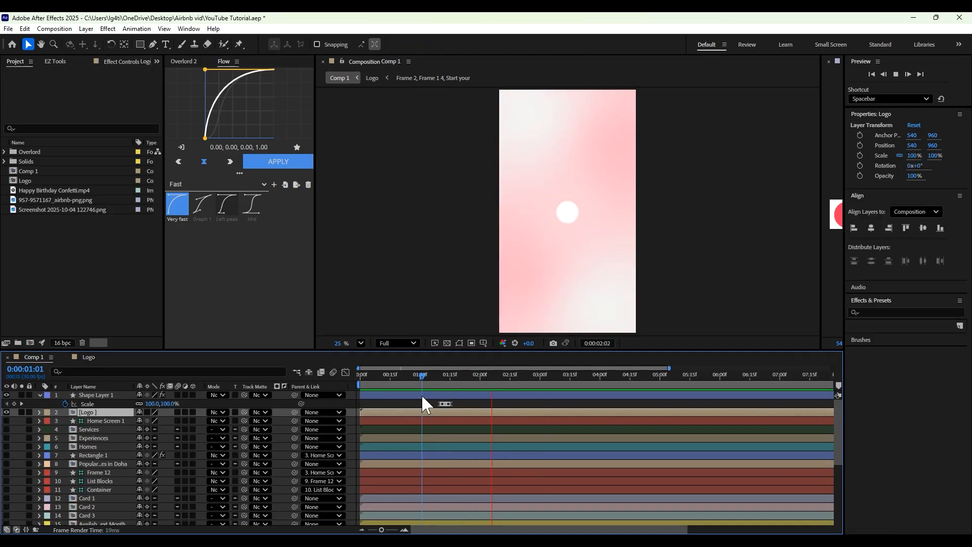
# - In the Search Bar pre-composition, move both Frame 2 1 Size keyframes earlier, to about 0:00:02:05 and 0:00:02:08
pyautogui.click(82, 358)
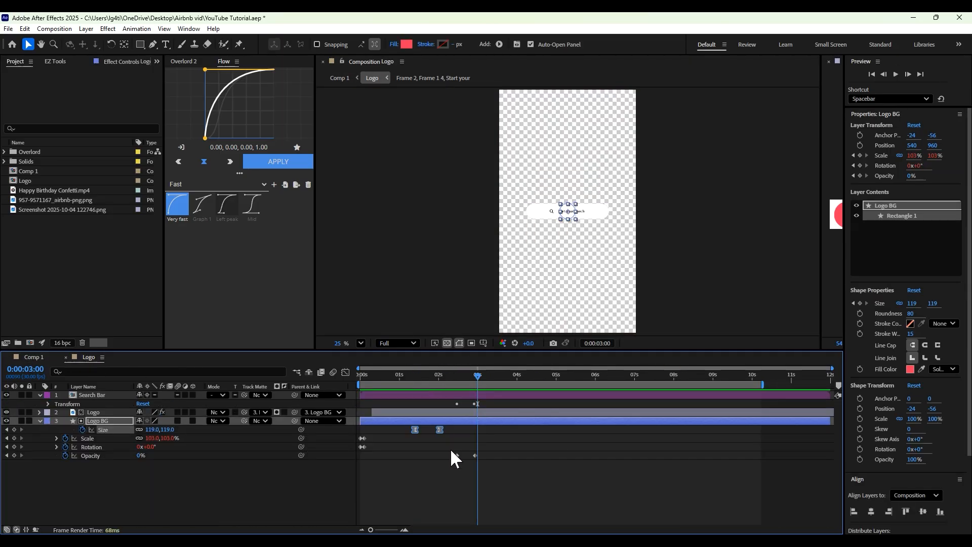
pyautogui.doubleClick(459, 397)
pyautogui.moveTo(833, 370); pyautogui.dragTo(563, 370)
pyautogui.moveTo(579, 463); pyautogui.dragTo(611, 476)
pyautogui.moveTo(594, 472); pyautogui.dragTo(568, 472)
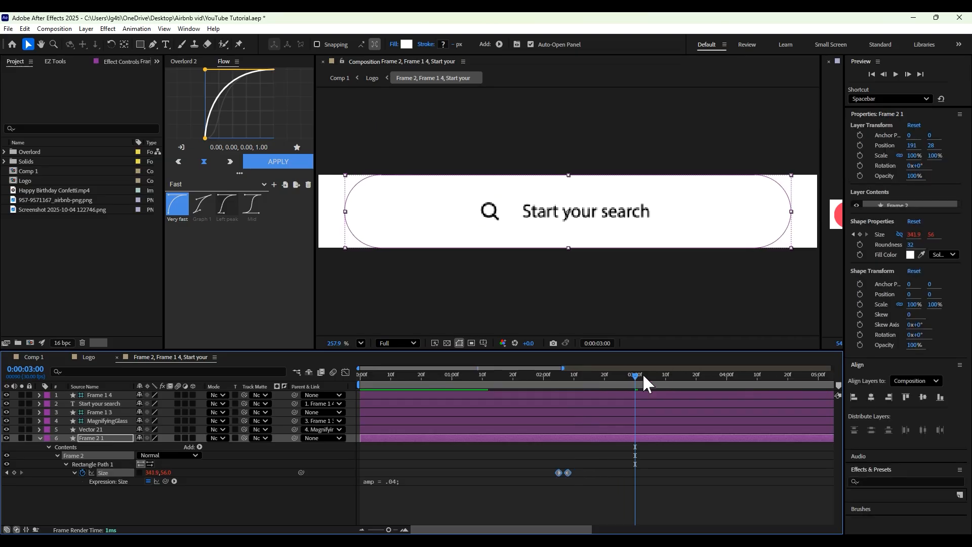
# - Preview the search bar's expansion in the Logo composition and in Comp 1, checking its timing against the logo's shrink
pyautogui.moveTo(637, 375); pyautogui.dragTo(542, 375)
pyautogui.click(88, 357)
pyautogui.press('space')
pyautogui.press('space')
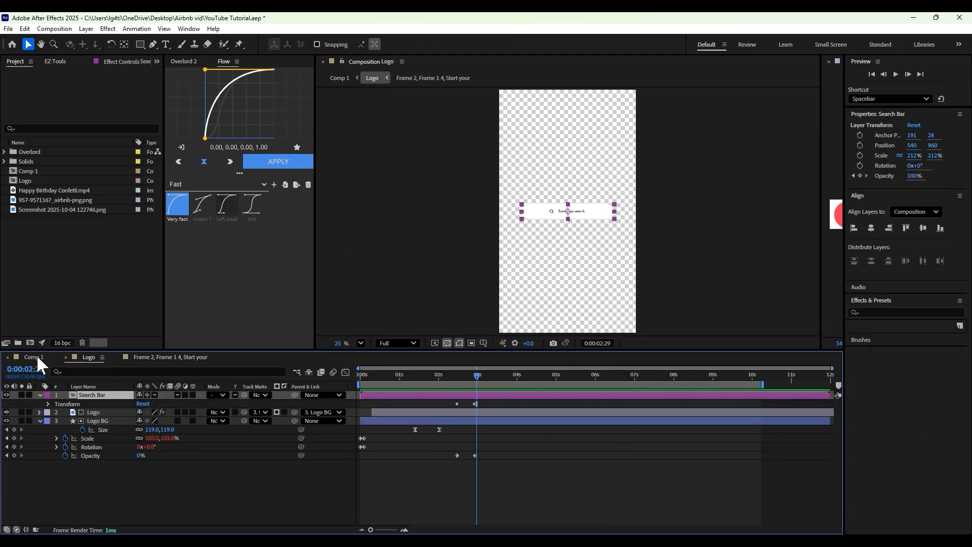
pyautogui.click(35, 358)
pyautogui.moveTo(463, 377); pyautogui.dragTo(429, 388)
pyautogui.press('space')
pyautogui.press('space')
pyautogui.moveTo(495, 377); pyautogui.dragTo(421, 389)
pyautogui.press('space')
pyautogui.press('space')
pyautogui.moveTo(559, 386)
pyautogui.mouseDown()
pyautogui.moveTo(427, 392)
pyautogui.moveTo(496, 399)
pyautogui.moveTo(432, 407)
pyautogui.moveTo(554, 400)
pyautogui.mouseUp()
# - Try to increase the height of Frame 2 1's Size at 0:00:02:08 independently of its width, and check it in Comp 1
pyautogui.click(192, 358)
pyautogui.click(389, 463)
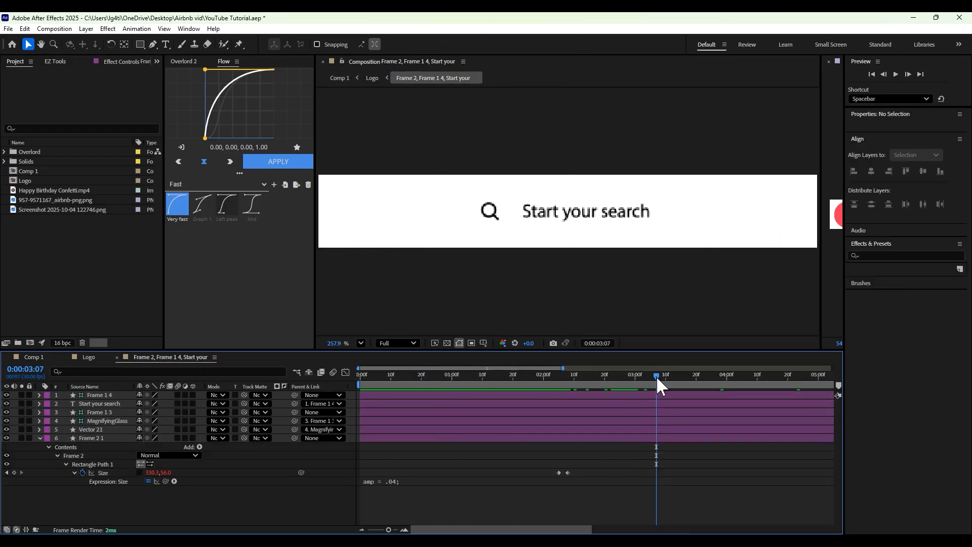
pyautogui.moveTo(656, 376); pyautogui.dragTo(568, 385)
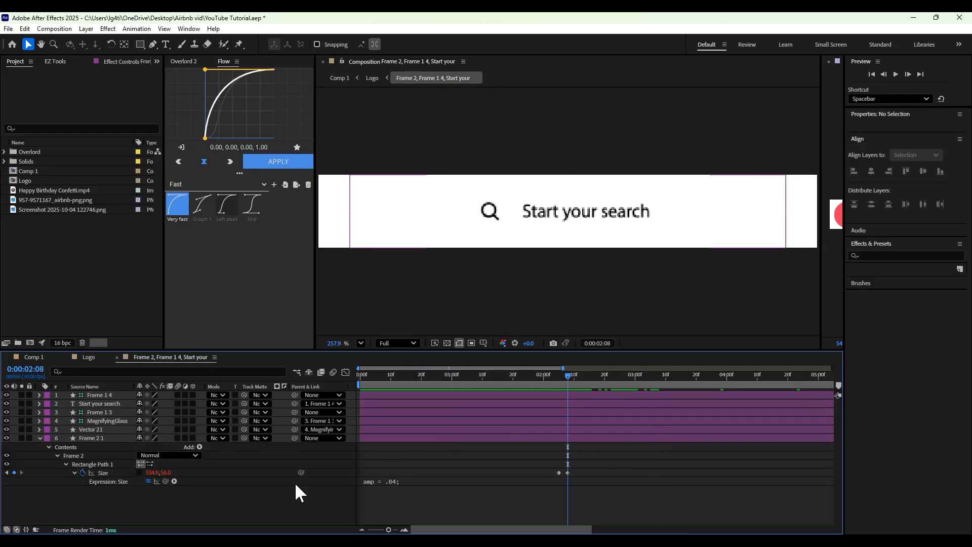
pyautogui.click(139, 473)
pyautogui.moveTo(167, 472); pyautogui.dragTo(181, 474)
pyautogui.click(34, 357)
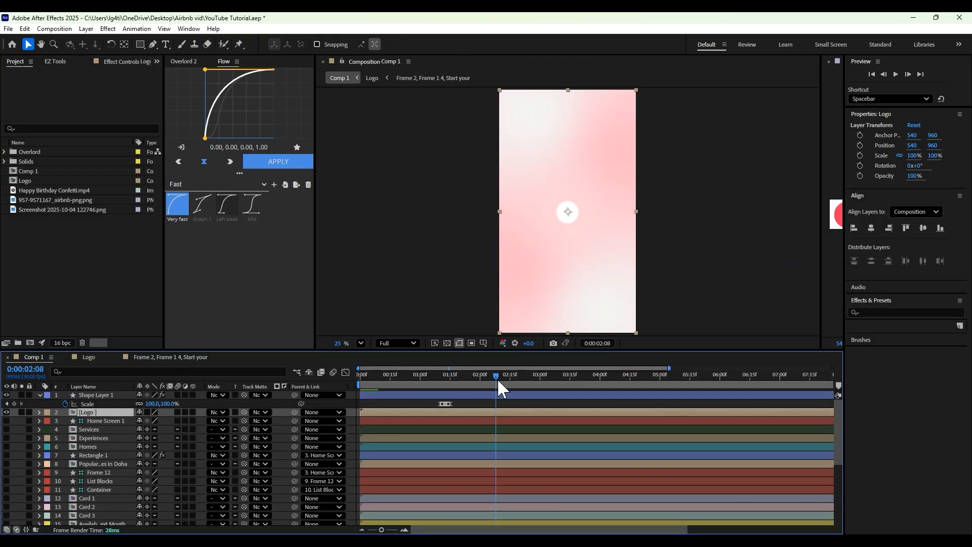
pyautogui.moveTo(497, 378)
pyautogui.mouseDown()
pyautogui.moveTo(549, 379)
pyautogui.moveTo(504, 378)
pyautogui.mouseUp()
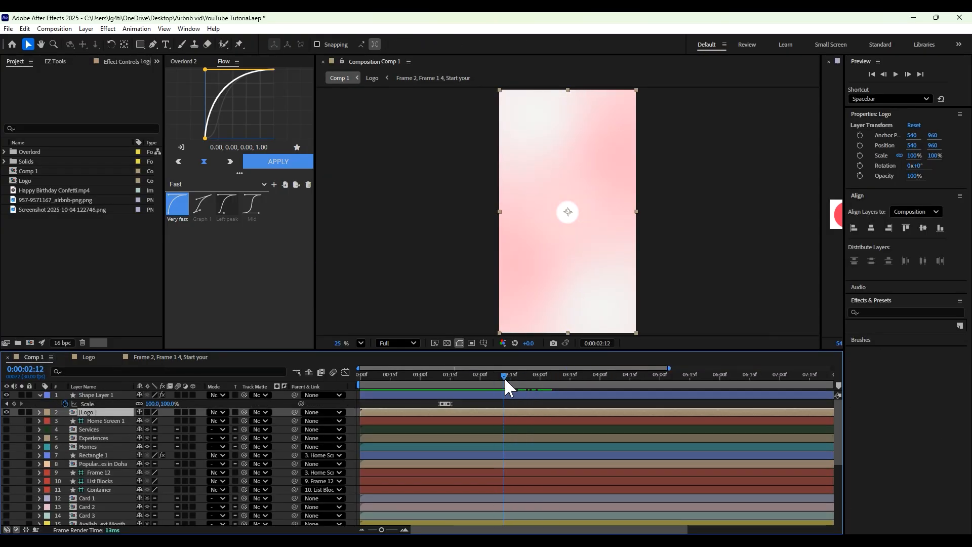
pyautogui.click(187, 357)
# - In the Logo composition, scale the Search Bar layer to 261% and preview the transition in Comp 1
pyautogui.click(89, 358)
pyautogui.moveTo(154, 403); pyautogui.dragTo(174, 407)
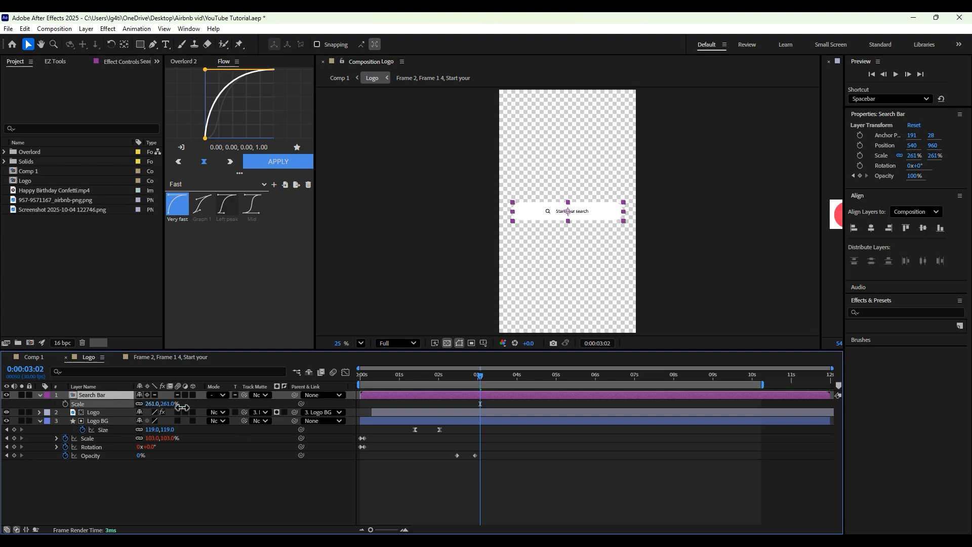
pyautogui.click(35, 357)
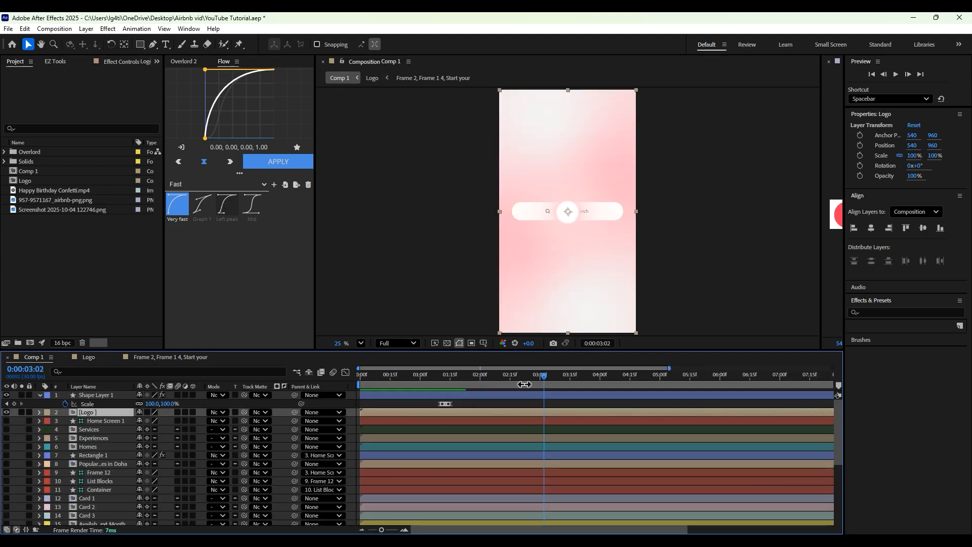
pyautogui.moveTo(546, 375); pyautogui.dragTo(527, 386)
pyautogui.moveTo(527, 385); pyautogui.dragTo(410, 387)
pyautogui.press('space')
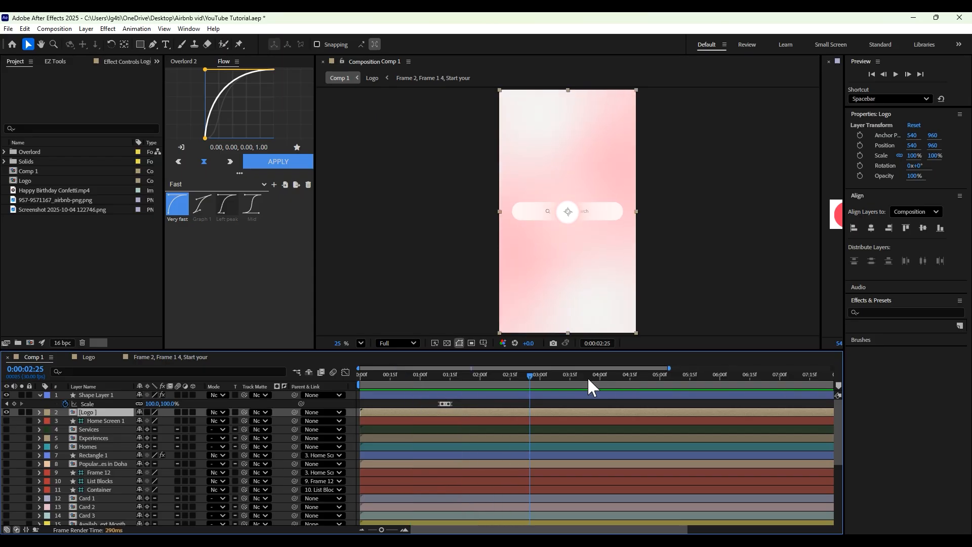
# - In the Logo composition, move the Opacity keyframes of Logo BG and Search Bar earlier, starting at about 0:00:01:27
pyautogui.click(167, 358)
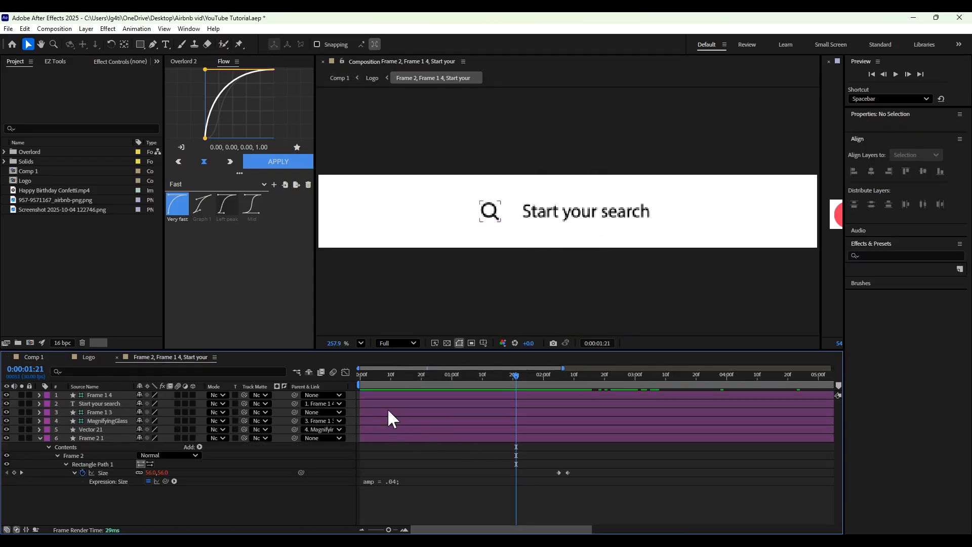
pyautogui.click(89, 357)
pyautogui.moveTo(414, 380); pyautogui.dragTo(437, 378)
pyautogui.moveTo(448, 448)
pyautogui.mouseDown()
pyautogui.moveTo(484, 473)
pyautogui.moveTo(452, 455)
pyautogui.mouseUp()
pyautogui.click(409, 396)
pyautogui.press('t')
pyautogui.click(468, 402)
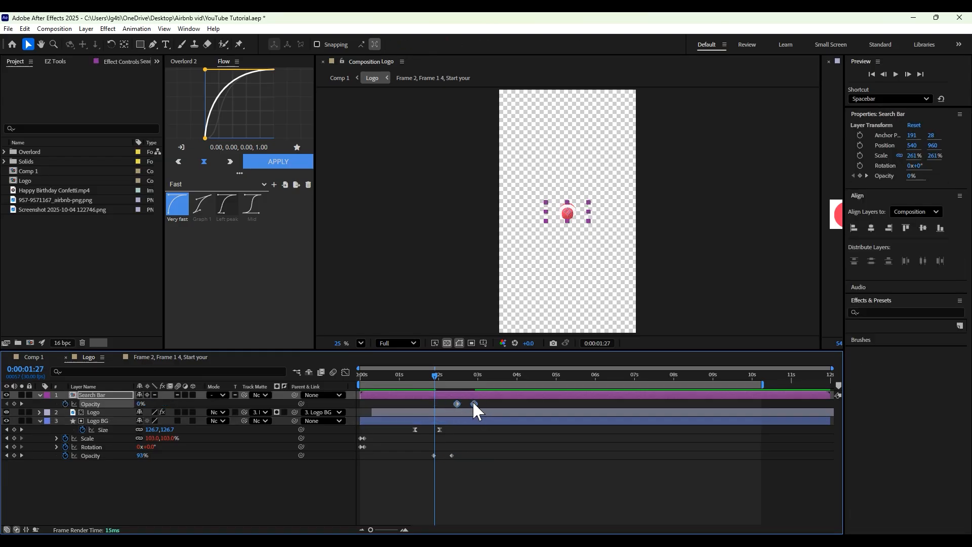
# - Move both Frame 2 1 Size keyframes ten frames earlier, to about 0:00:01:25 and 0:00:01:28, and check the timing in Comp 1
pyautogui.doubleClick(456, 395)
pyautogui.moveTo(552, 466); pyautogui.dragTo(577, 481)
pyautogui.hotkey('alt', 'shift', 'Left')
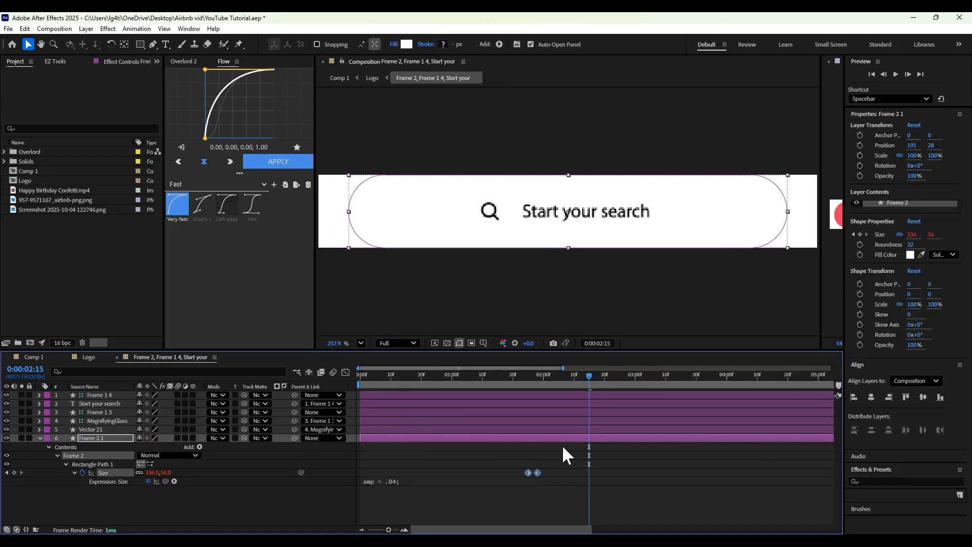
pyautogui.moveTo(544, 380); pyautogui.dragTo(528, 405)
pyautogui.click(35, 357)
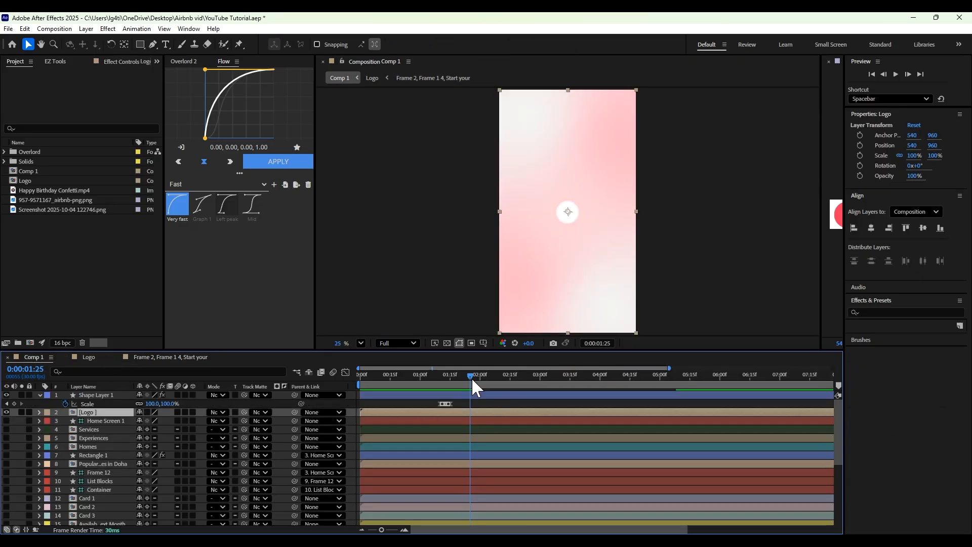
pyautogui.moveTo(472, 378)
pyautogui.mouseDown()
pyautogui.moveTo(454, 385)
pyautogui.moveTo(473, 394)
pyautogui.moveTo(462, 393)
pyautogui.mouseUp()
# - Shift both Frame 2 1 Size keyframes to about 0:00:01:22 and 0:00:01:25 and preview Comp 1
pyautogui.click(170, 357)
pyautogui.moveTo(554, 465); pyautogui.dragTo(527, 479)
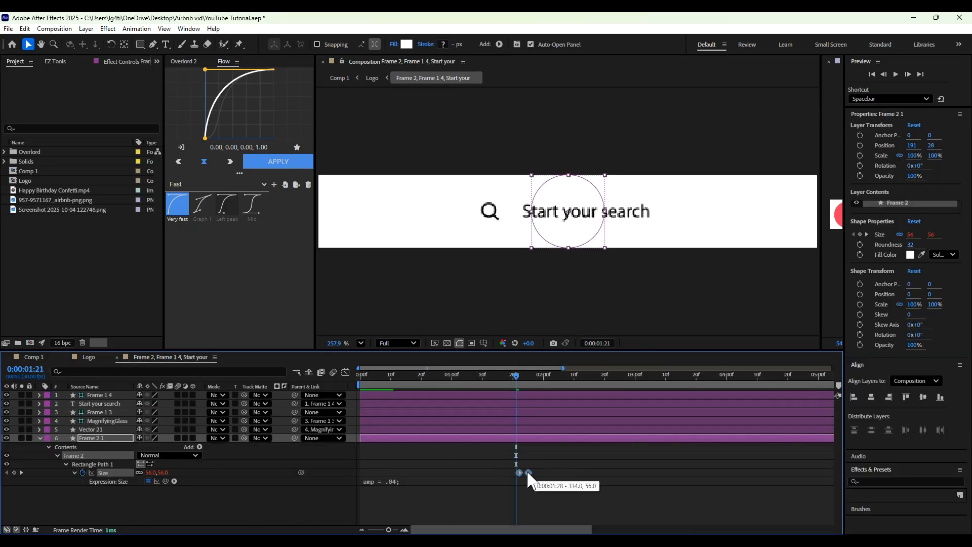
pyautogui.click(34, 358)
pyautogui.press('space')
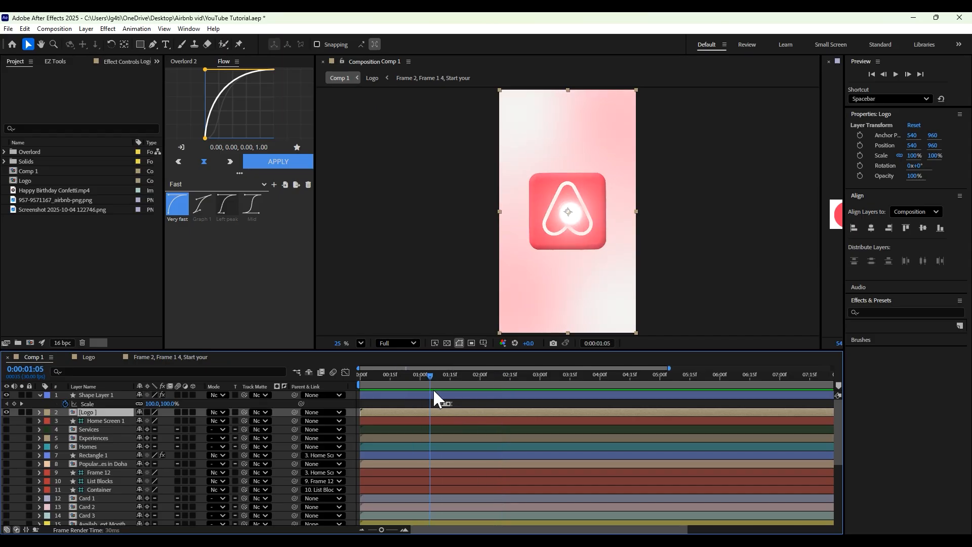
# - Nudge both Frame 2 1 Size keyframes to about 0:00:01:19 and 0:00:01:22, previewing the expansion in Comp 1 between adjustments
pyautogui.click(165, 357)
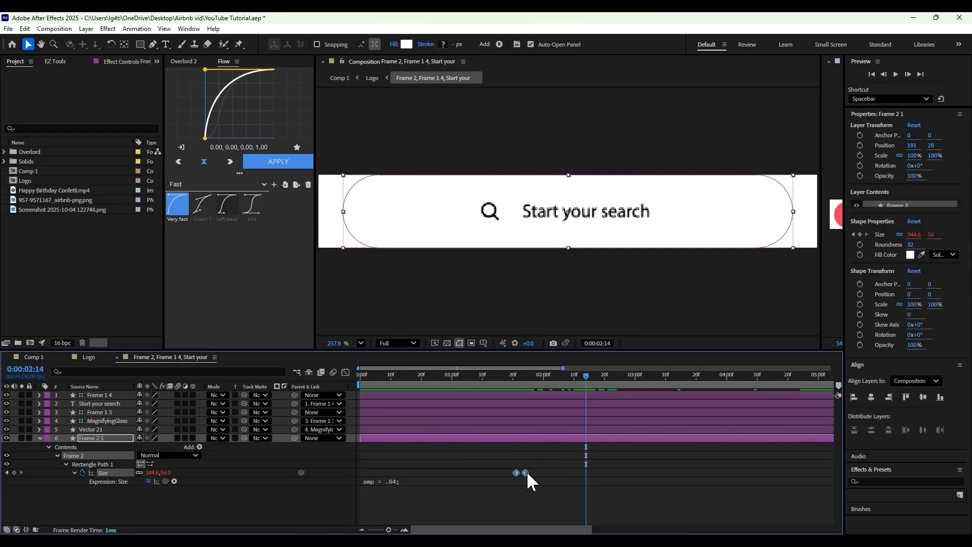
pyautogui.click(45, 357)
pyautogui.press('space')
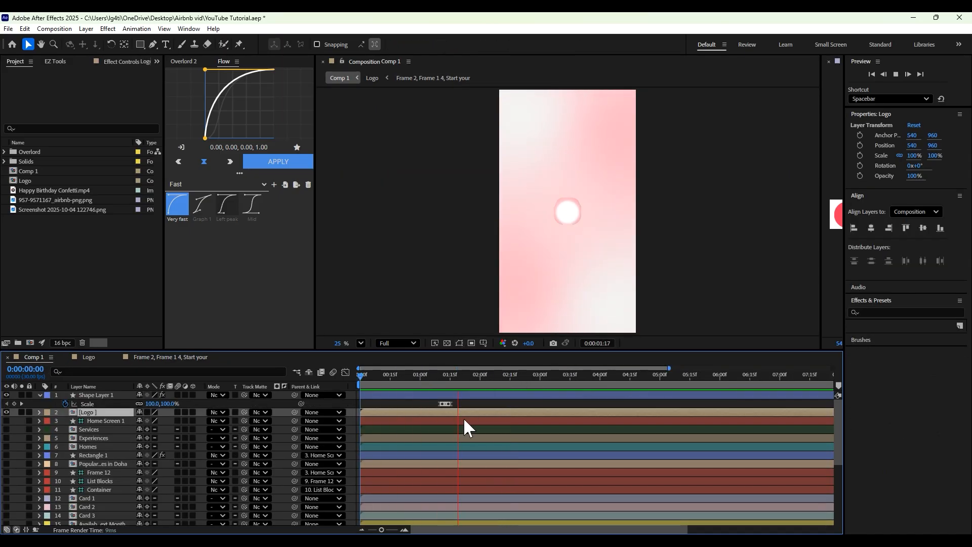
pyautogui.click(511, 376)
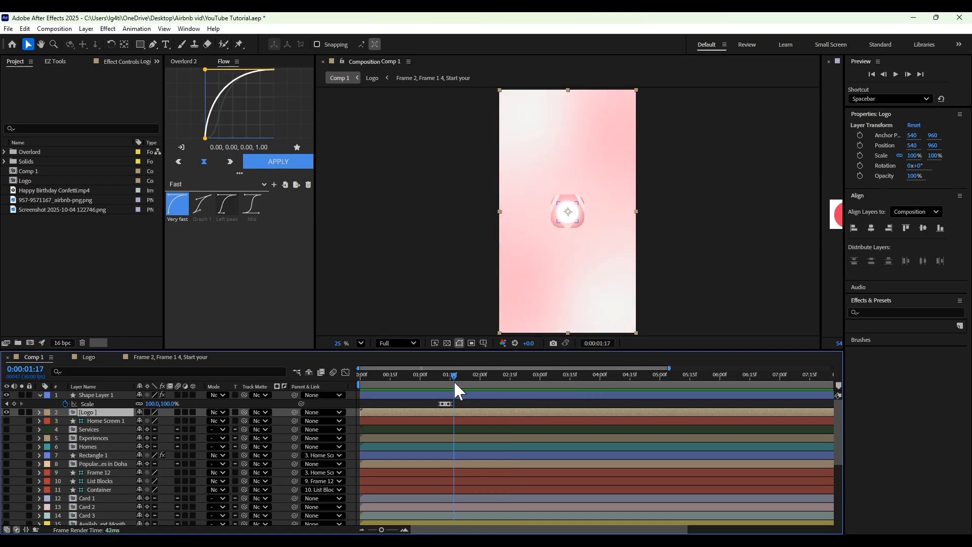
pyautogui.click(167, 357)
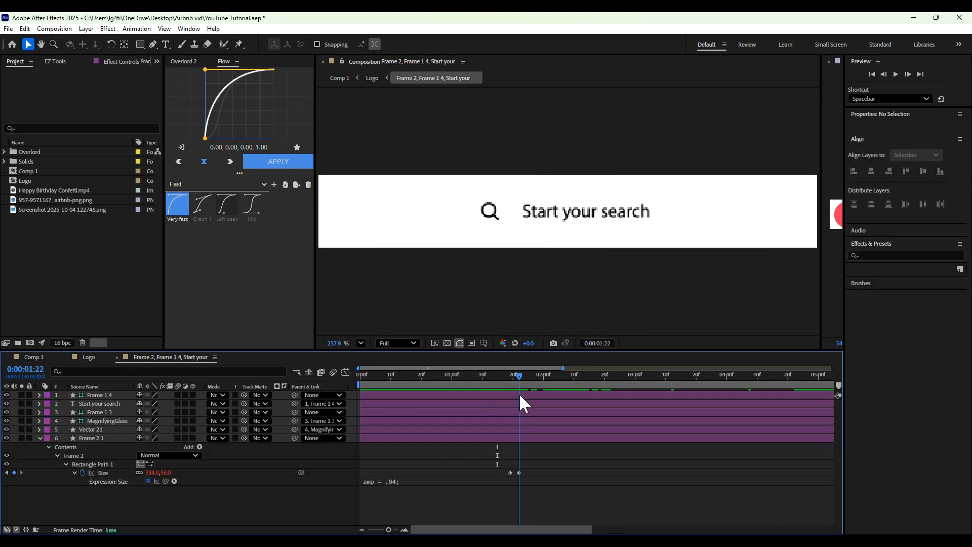
# - Unlink Frame 2 1's Size dimensions, set the height to 75 at 0:00:01:22, increase the Roundness and preview Comp 1
pyautogui.moveTo(530, 474); pyautogui.dragTo(501, 476)
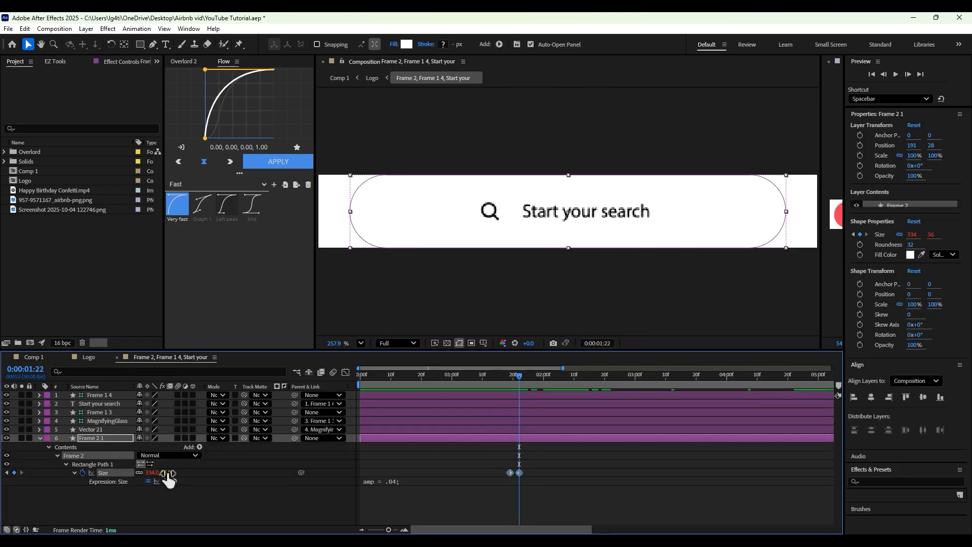
pyautogui.click(139, 472)
pyautogui.moveTo(165, 473); pyautogui.dragTo(183, 477)
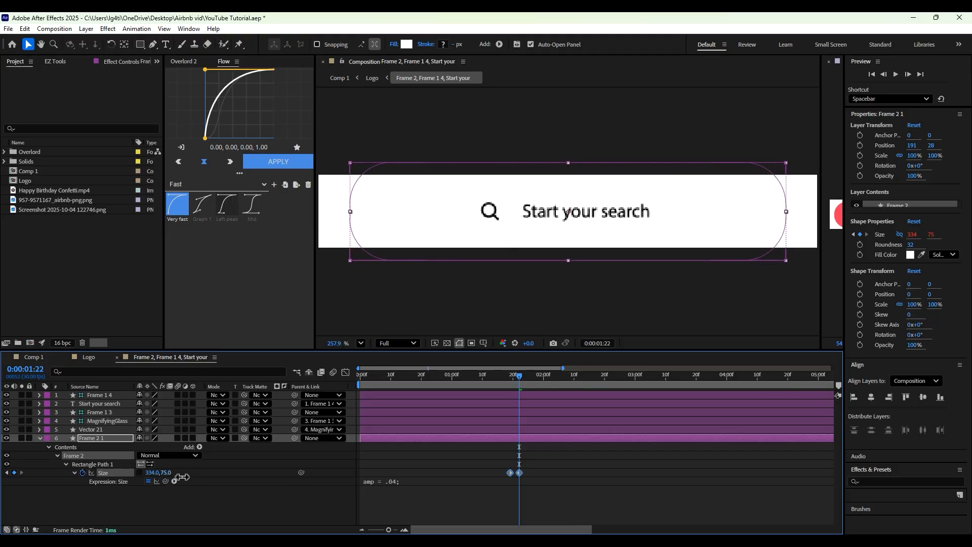
pyautogui.moveTo(909, 245); pyautogui.dragTo(917, 254)
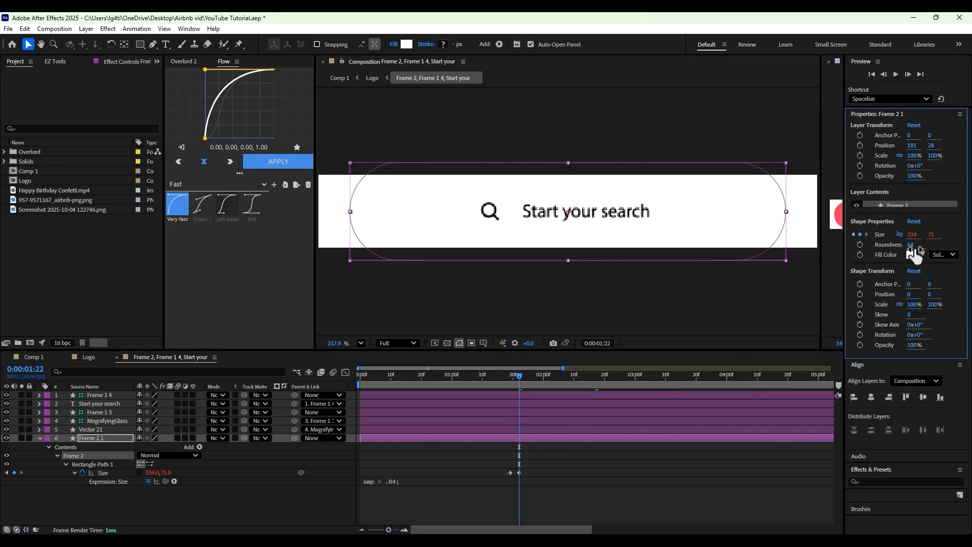
pyautogui.click(42, 357)
pyautogui.moveTo(468, 375); pyautogui.dragTo(406, 394)
pyautogui.press('space')
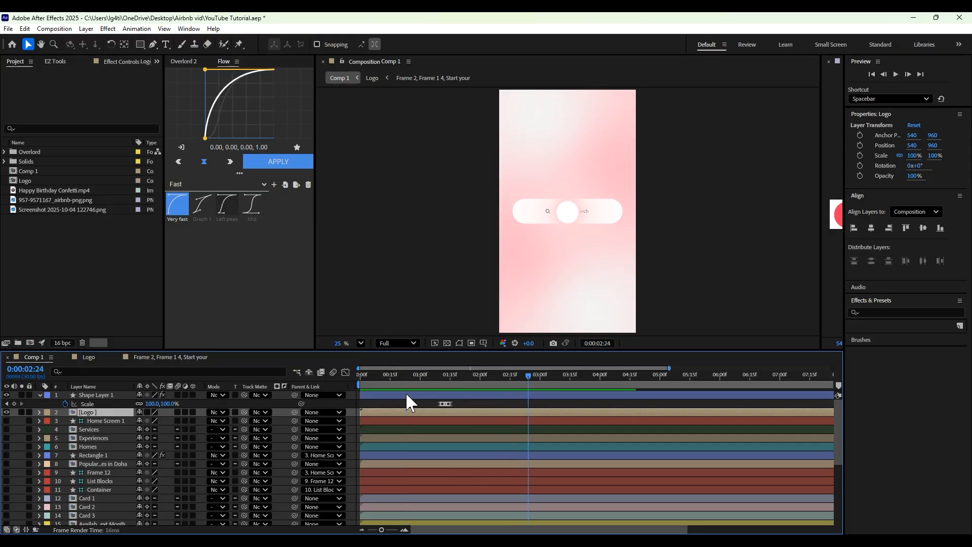
# - Fade out Shape Layer 1 with Opacity keyframes of 100% at 0:00:01:15 and 0% at 0:00:01:20, and preview Comp 1
pyautogui.click(468, 395)
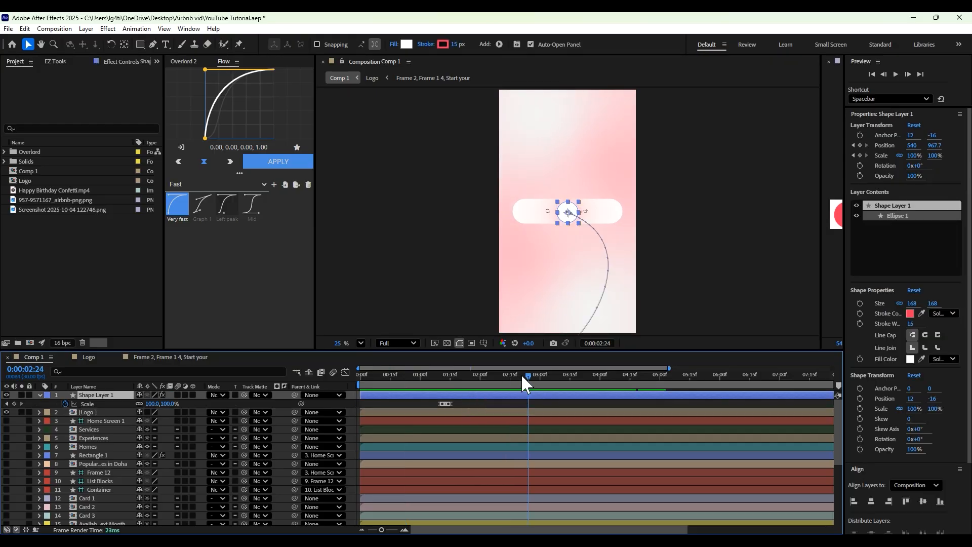
pyautogui.moveTo(521, 375); pyautogui.dragTo(449, 379)
pyautogui.press('t')
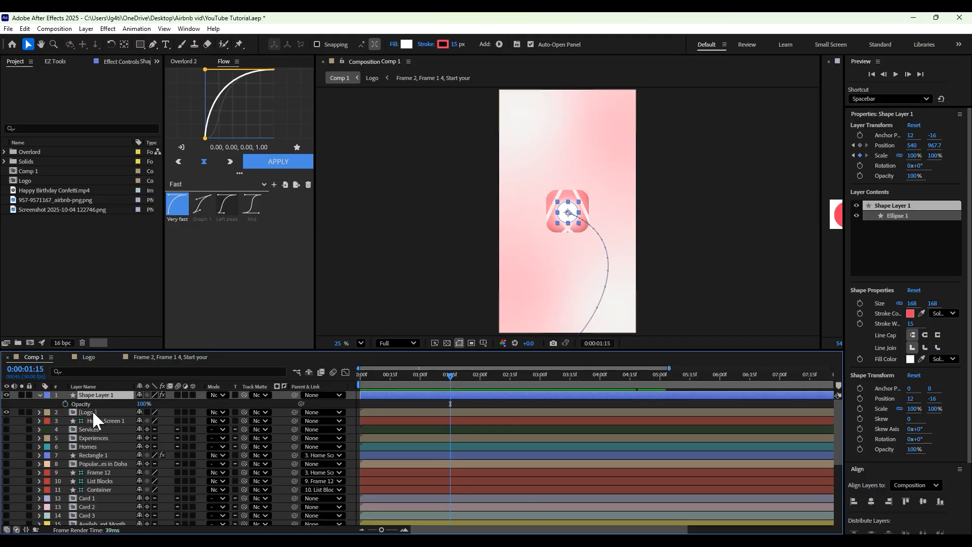
pyautogui.click(65, 403)
pyautogui.moveTo(448, 374); pyautogui.dragTo(460, 375)
pyautogui.write('0')
pyautogui.press('Return')
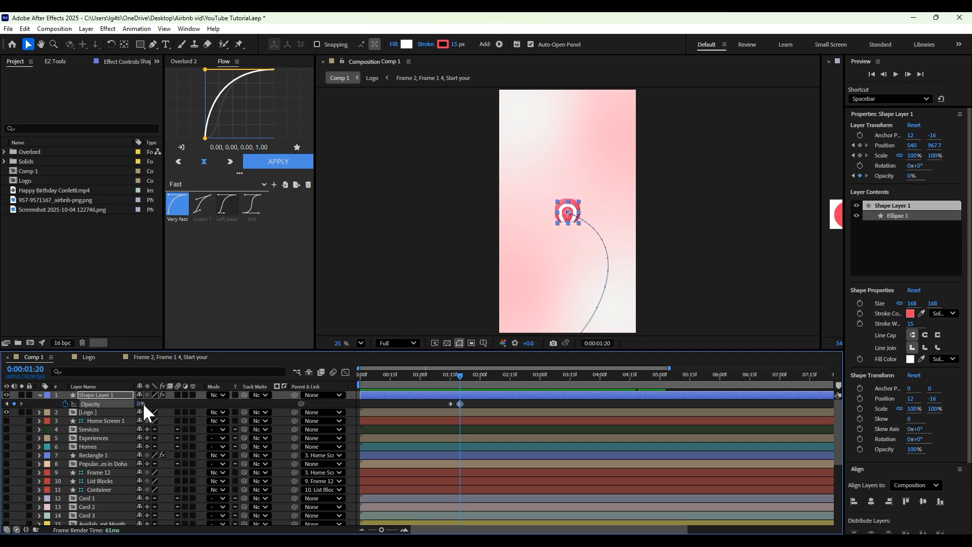
pyautogui.moveTo(455, 374); pyautogui.dragTo(373, 386)
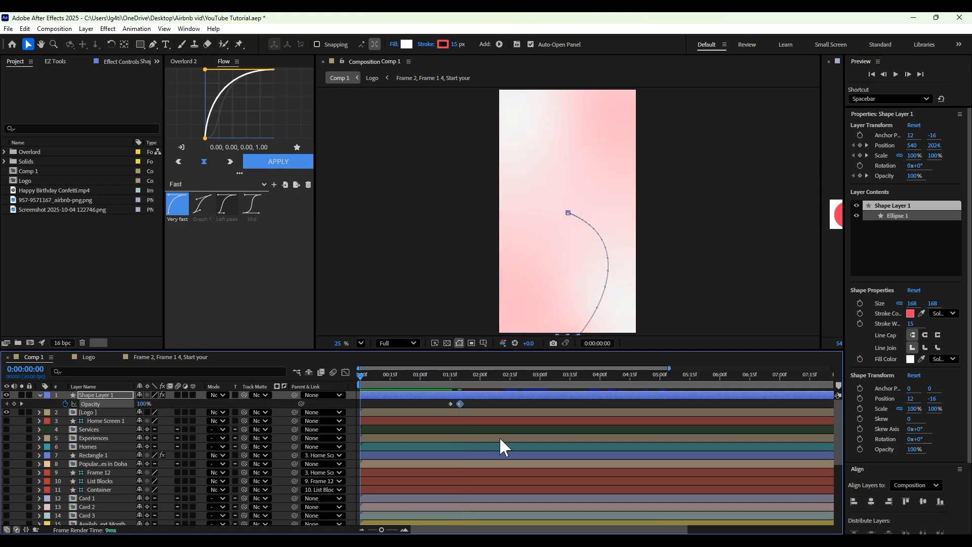
pyautogui.press('space')
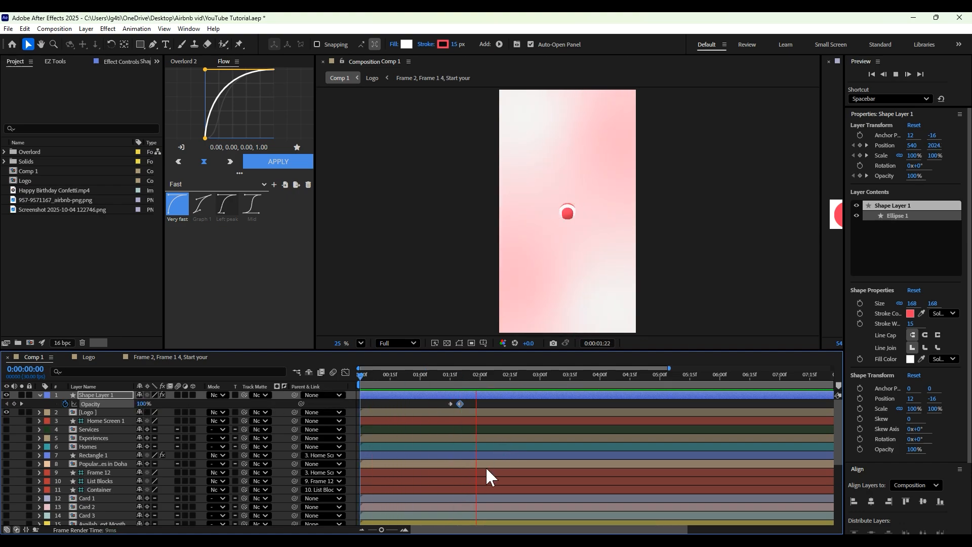
pyautogui.press('space')
# - In the Logo composition, move Logo BG's Opacity keyframes to about 0:00:01:19 and 0:00:01:26 and adjust Search Bar's Opacity timing
pyautogui.moveTo(521, 378); pyautogui.dragTo(460, 391)
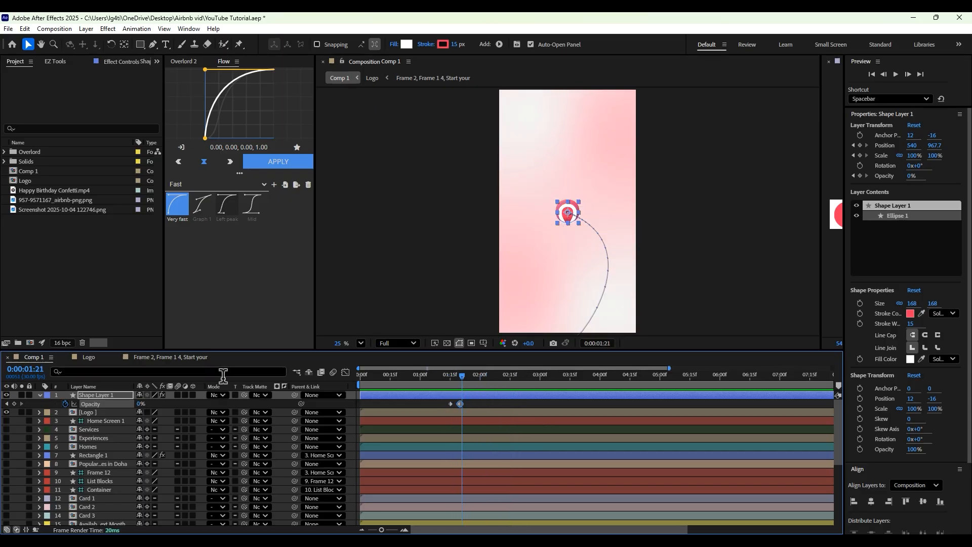
pyautogui.click(183, 356)
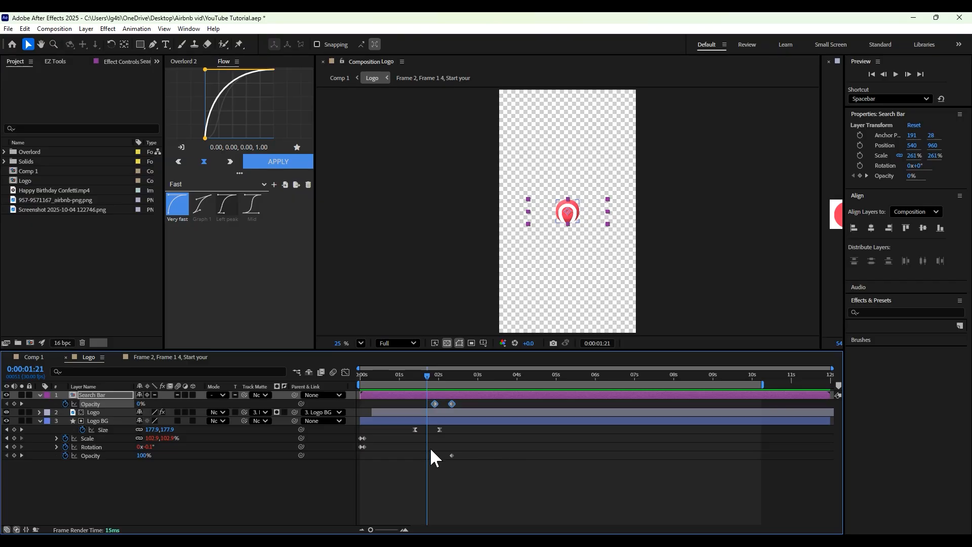
pyautogui.moveTo(430, 447)
pyautogui.mouseDown()
pyautogui.moveTo(454, 459)
pyautogui.moveTo(433, 453)
pyautogui.mouseUp()
pyautogui.click(444, 461)
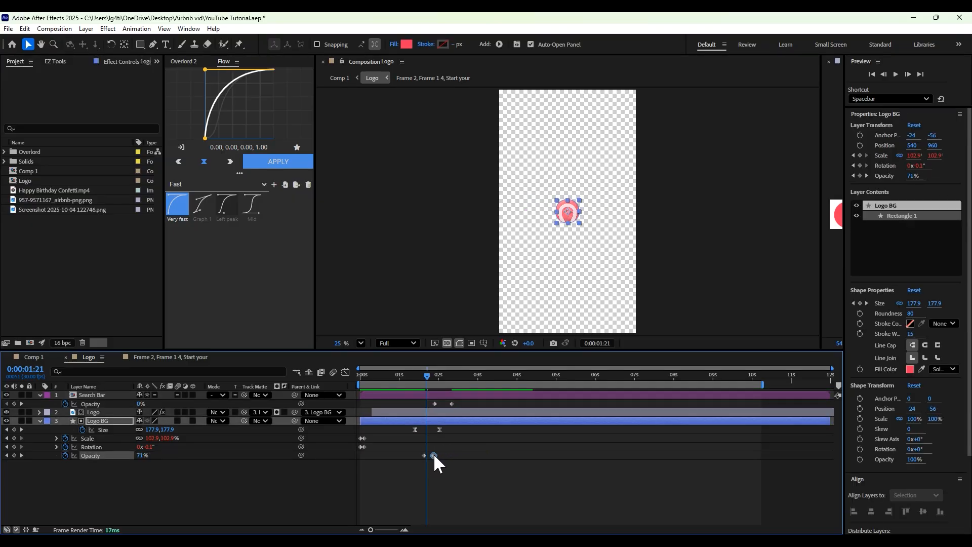
pyautogui.moveTo(452, 404); pyautogui.dragTo(480, 377)
# - Preview the logo-to-search-bar transition in Comp 1 from the beginning and replay the part around the tap
pyautogui.click(41, 358)
pyautogui.click(196, 357)
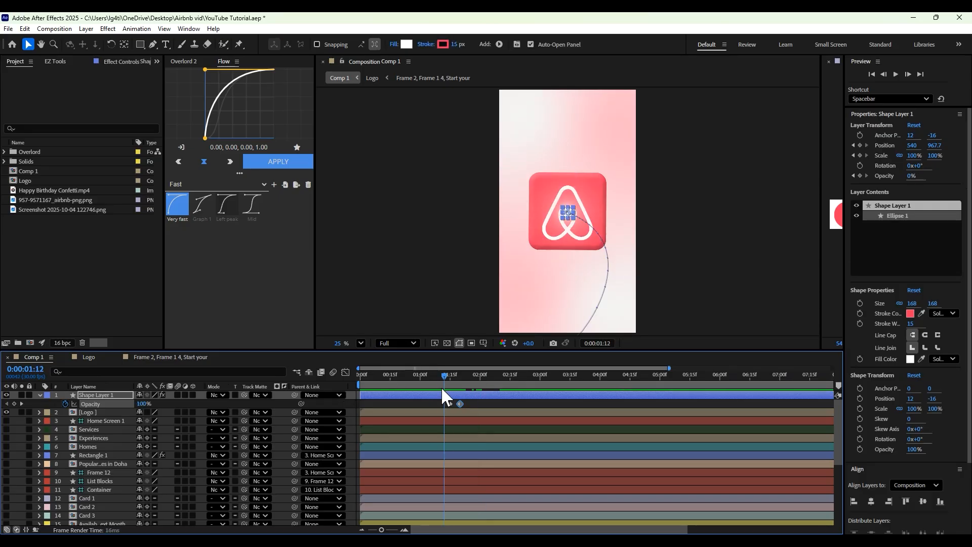
pyautogui.press('space')
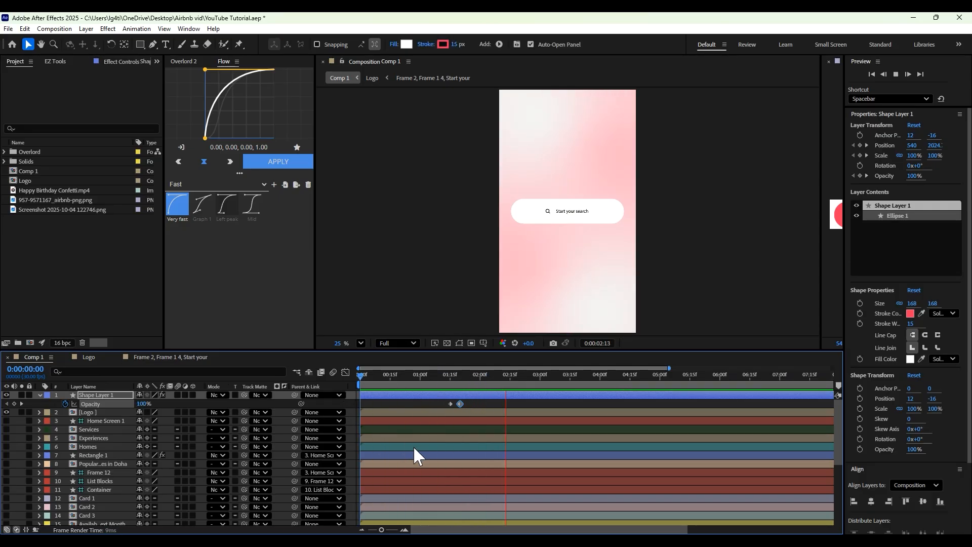
pyautogui.press('space')
pyautogui.moveTo(429, 379); pyautogui.dragTo(418, 405)
pyautogui.press('space')
pyautogui.press('space')
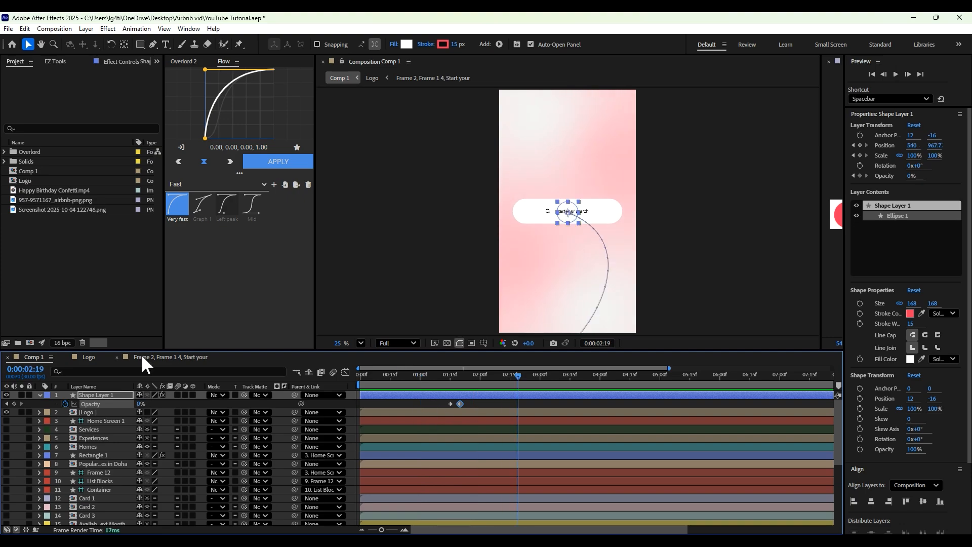
# - Check the search bar's expansion timing, adjust the Search Bar layer's Opacity keyframes in the Logo composition, and preview Comp 1 from the beginning
pyautogui.click(142, 355)
pyautogui.moveTo(599, 378); pyautogui.dragTo(497, 399)
pyautogui.click(90, 357)
pyautogui.moveTo(423, 375)
pyautogui.mouseDown()
pyautogui.moveTo(424, 403)
pyautogui.moveTo(434, 404)
pyautogui.moveTo(422, 404)
pyautogui.moveTo(439, 378)
pyautogui.mouseUp()
pyautogui.click(430, 404)
pyautogui.click(33, 356)
pyautogui.press('space')
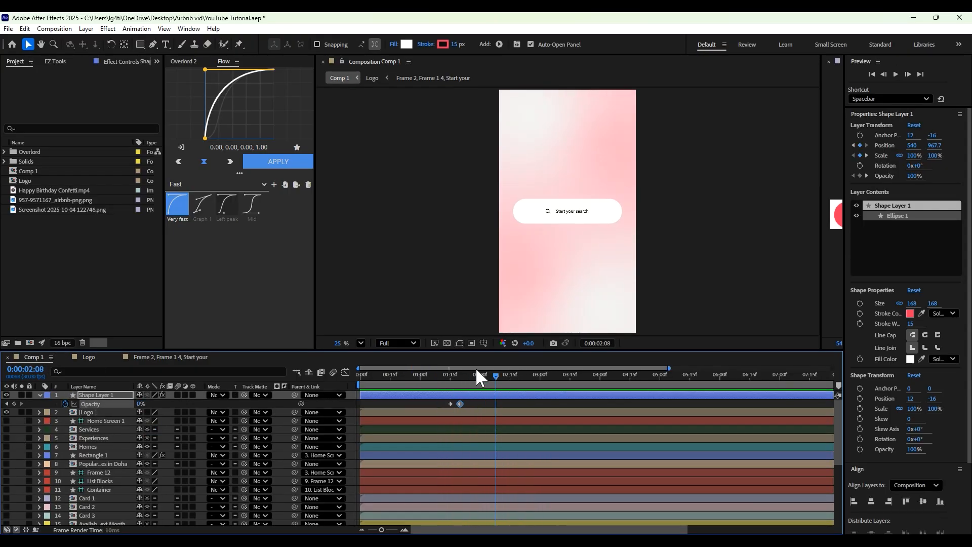
pyautogui.press('Home')
pyautogui.press('space')
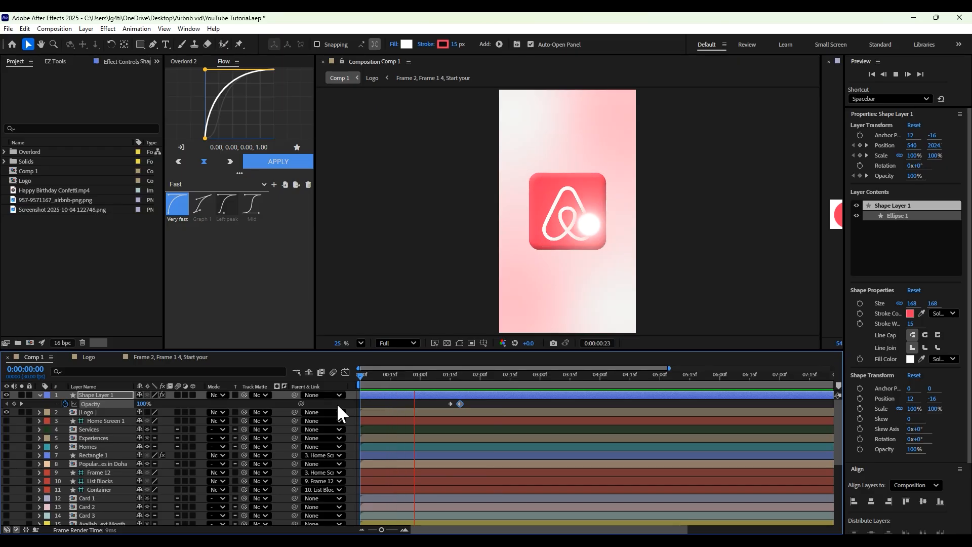
# - Move Shape Layer 1's 0% Opacity keyframe to about 0:00:02:00 and preview Comp 1 from the beginning
pyautogui.press('space')
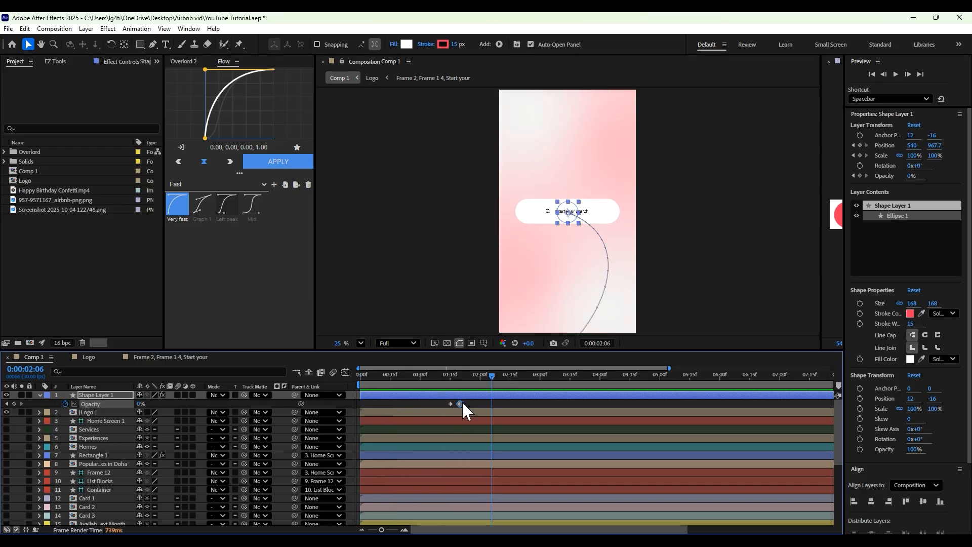
pyautogui.moveTo(460, 403); pyautogui.dragTo(470, 403)
pyautogui.press('Home')
pyautogui.press('space')
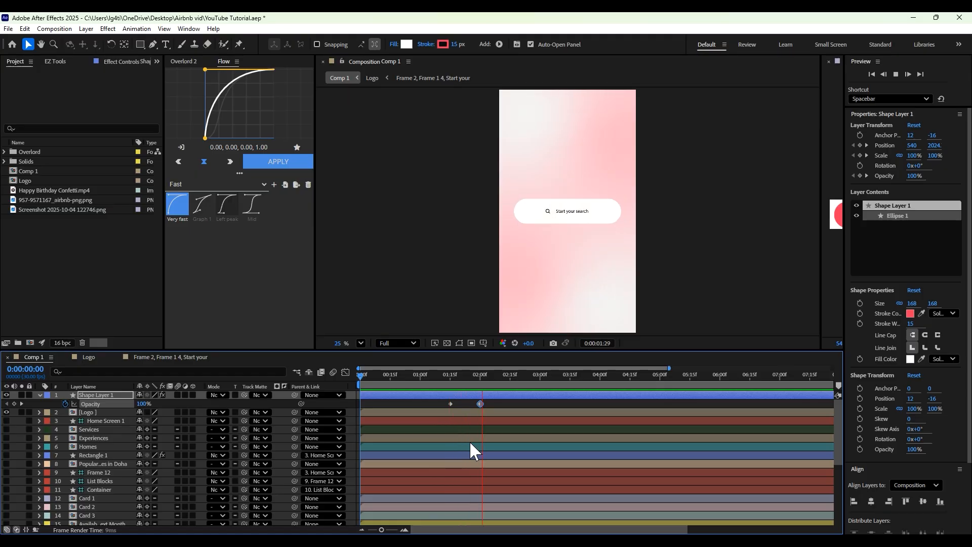
pyautogui.press('space')
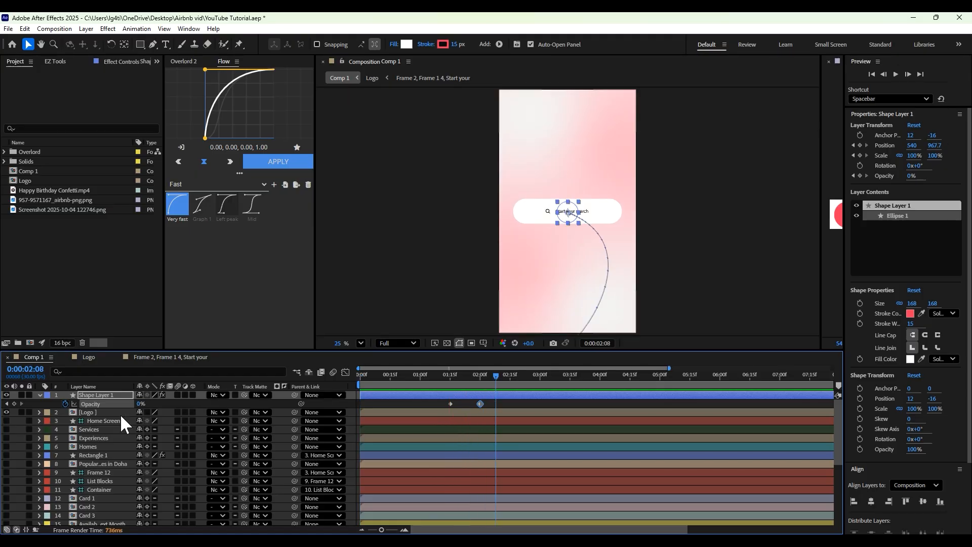
pyautogui.moveTo(490, 376); pyautogui.dragTo(437, 384)
pyautogui.press('Home')
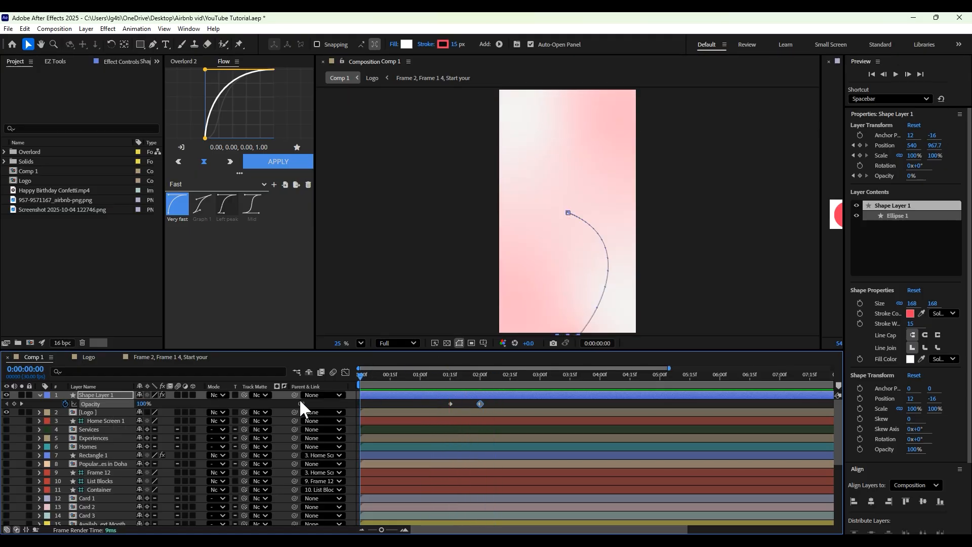
pyautogui.press('space')
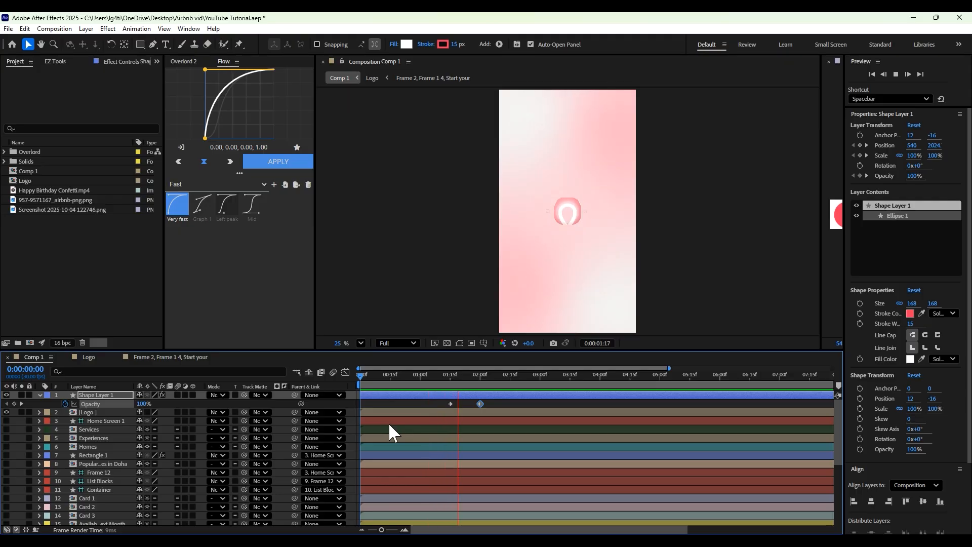
pyautogui.press('space')
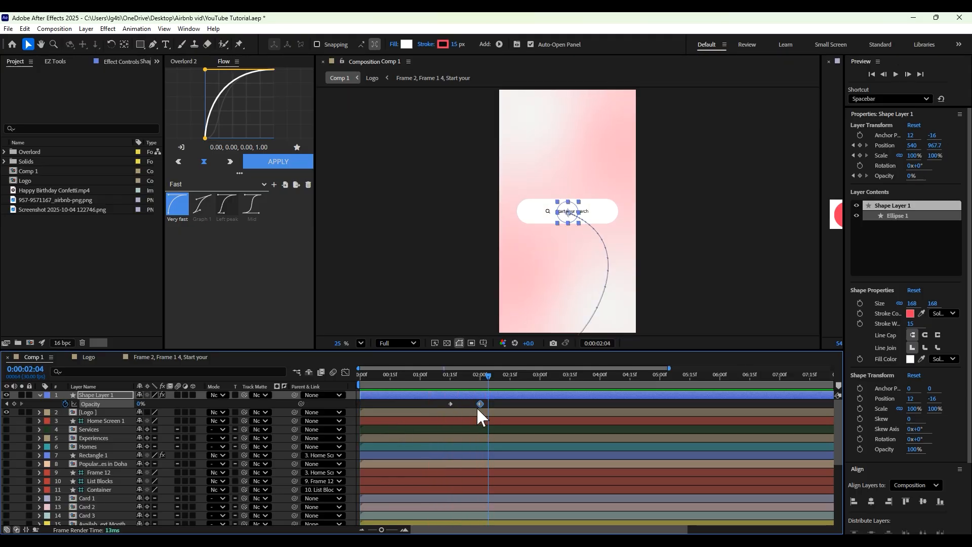
# - Apply the CC Light Sweep effect to the Logo layer in Comp 1
pyautogui.moveTo(488, 376); pyautogui.dragTo(364, 386)
pyautogui.click(375, 418)
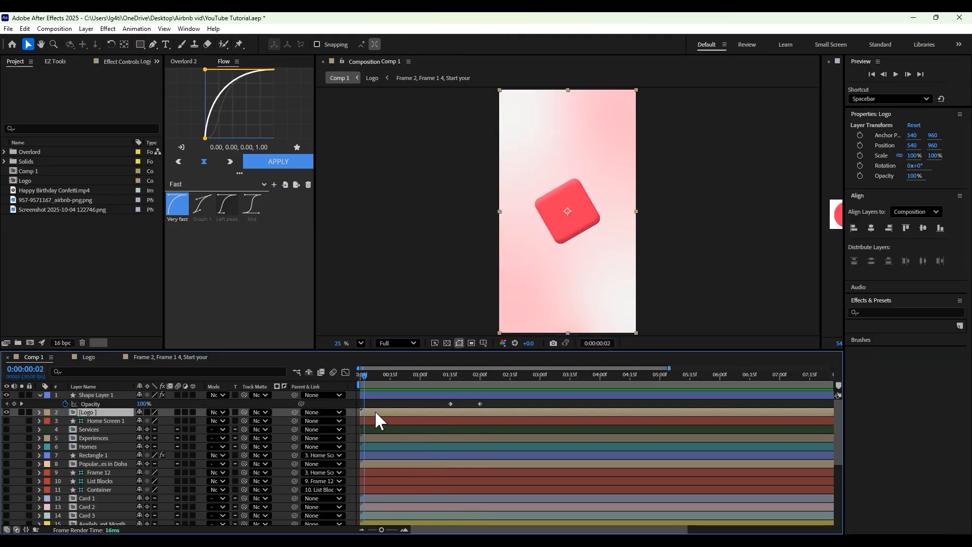
pyautogui.hotkey('ctrl', 'space')
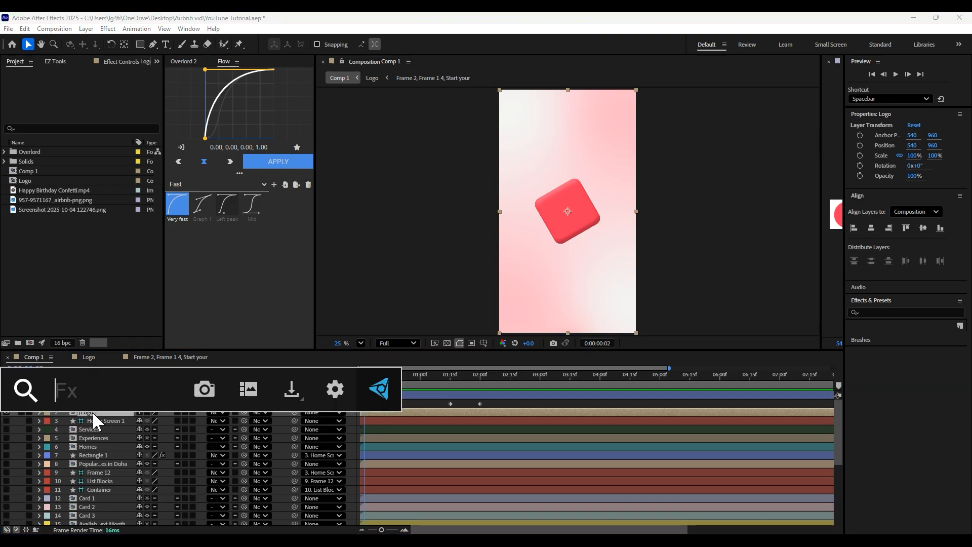
pyautogui.write('cc li')
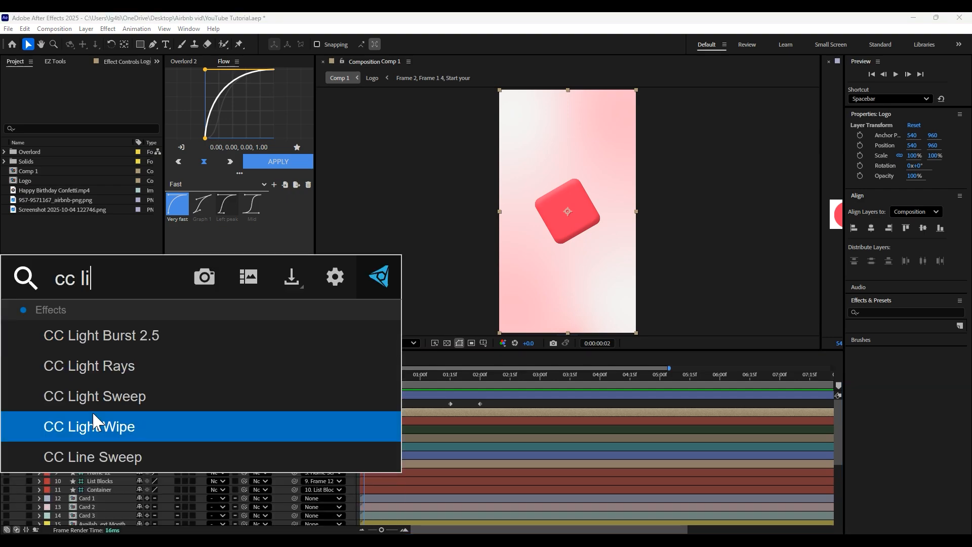
pyautogui.click(101, 397)
# - Keyframe CC Light Sweep's Center at 0:00:00:20, placed above the logo's upper-right corner at about 800, 536
pyautogui.click(397, 375)
pyautogui.moveTo(399, 374)
pyautogui.mouseDown()
pyautogui.moveTo(418, 375)
pyautogui.moveTo(400, 378)
pyautogui.mouseUp()
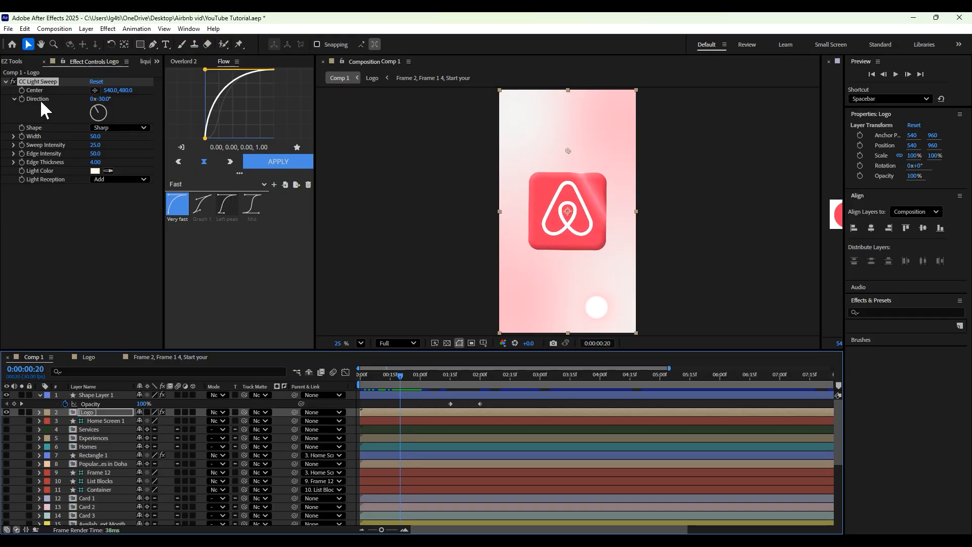
pyautogui.click(21, 90)
pyautogui.rightClick(293, 154)
pyautogui.rightClick(389, 186)
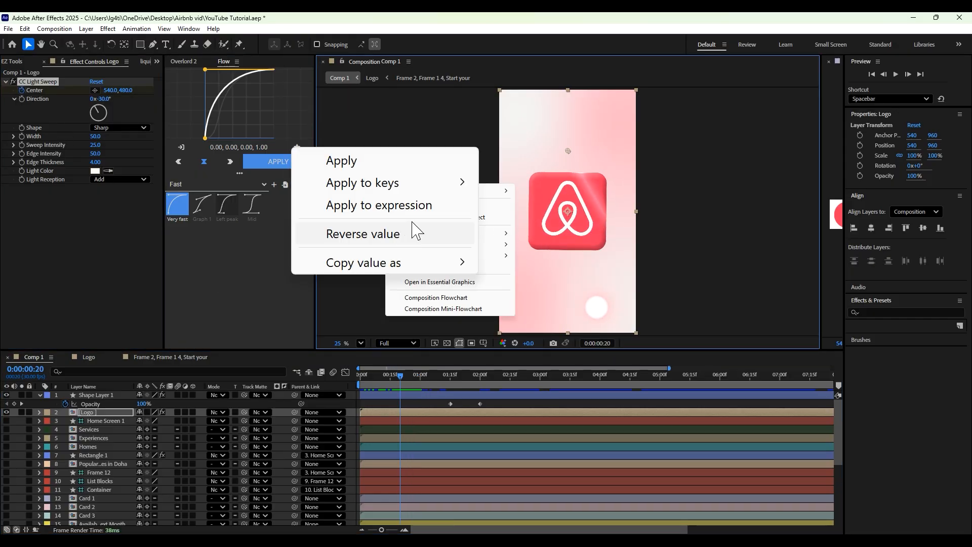
pyautogui.click(408, 412)
pyautogui.press('u')
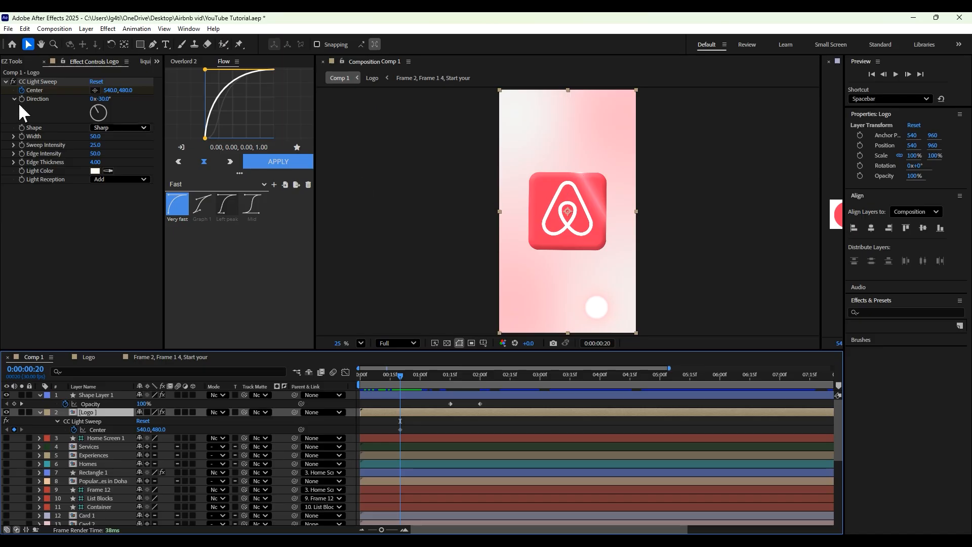
pyautogui.click(94, 90)
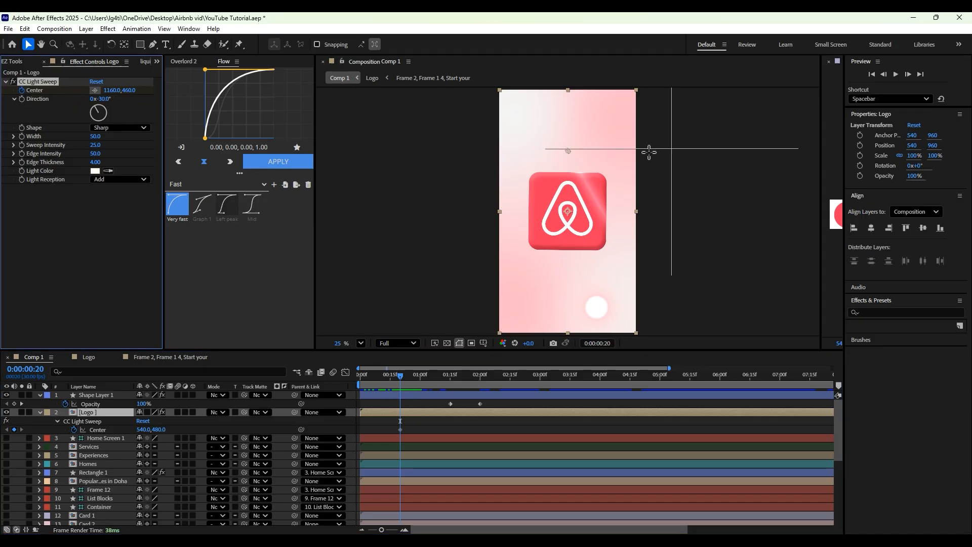
pyautogui.click(601, 158)
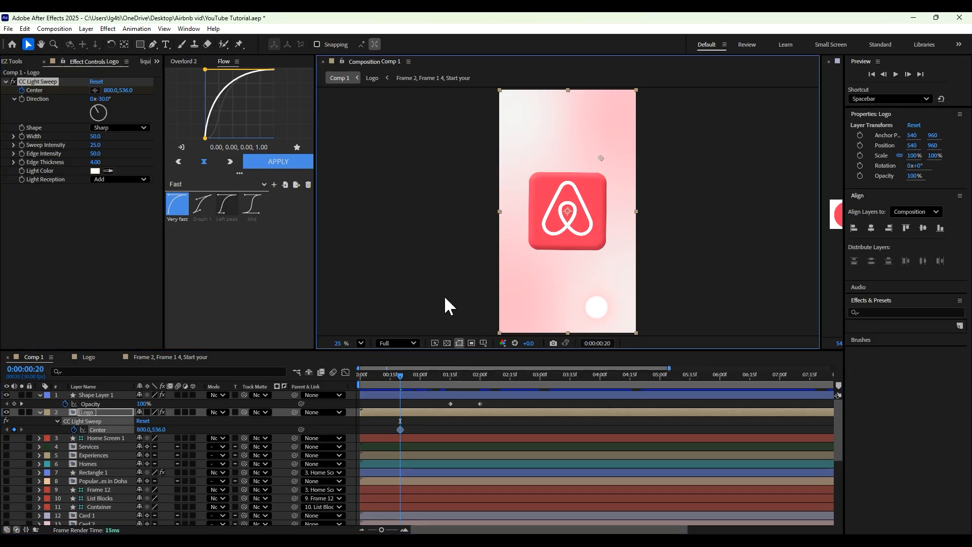
# - Add a Center keyframe at 0:00:01:10 at about 104, 1116, past the logo's left side, and preview the light sweep
pyautogui.moveTo(402, 375); pyautogui.dragTo(439, 381)
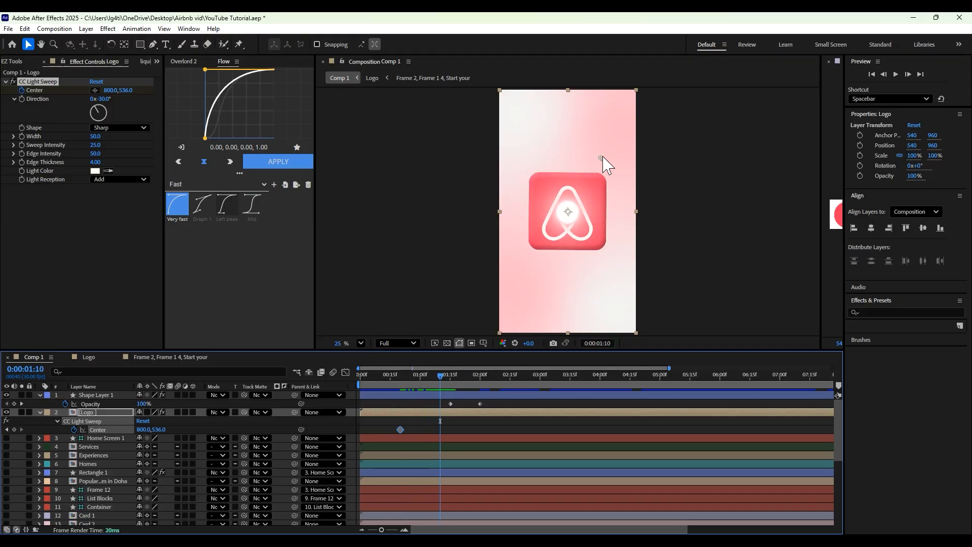
pyautogui.moveTo(601, 158); pyautogui.dragTo(515, 229)
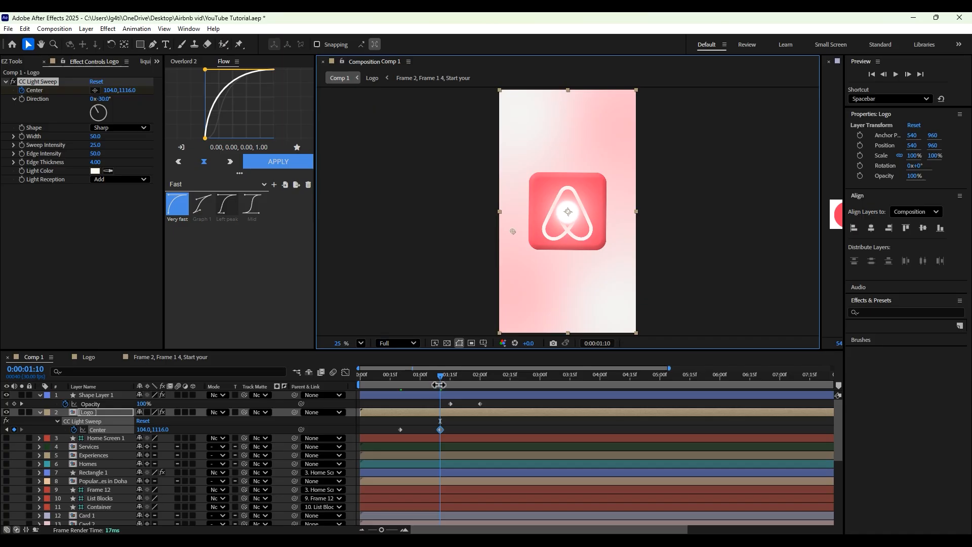
pyautogui.press('space')
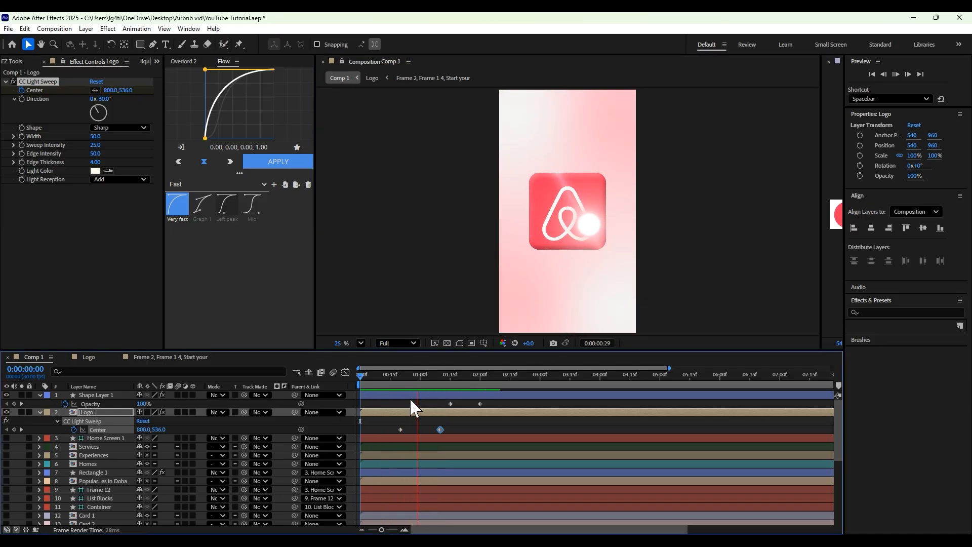
# - Set CC Light Sweep's Width to 100 and Sweep Intensity to 35
pyautogui.moveTo(436, 369); pyautogui.dragTo(419, 376)
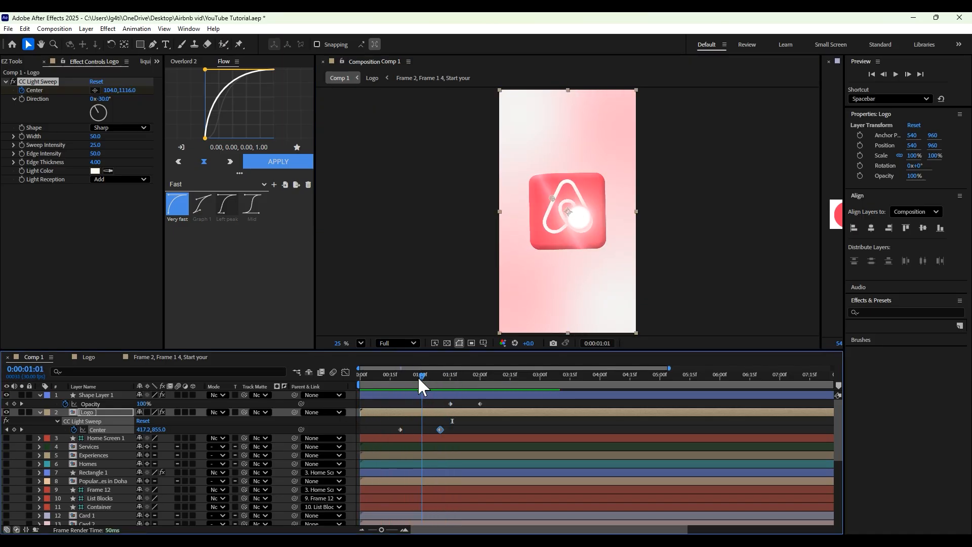
pyautogui.moveTo(100, 138); pyautogui.dragTo(117, 138)
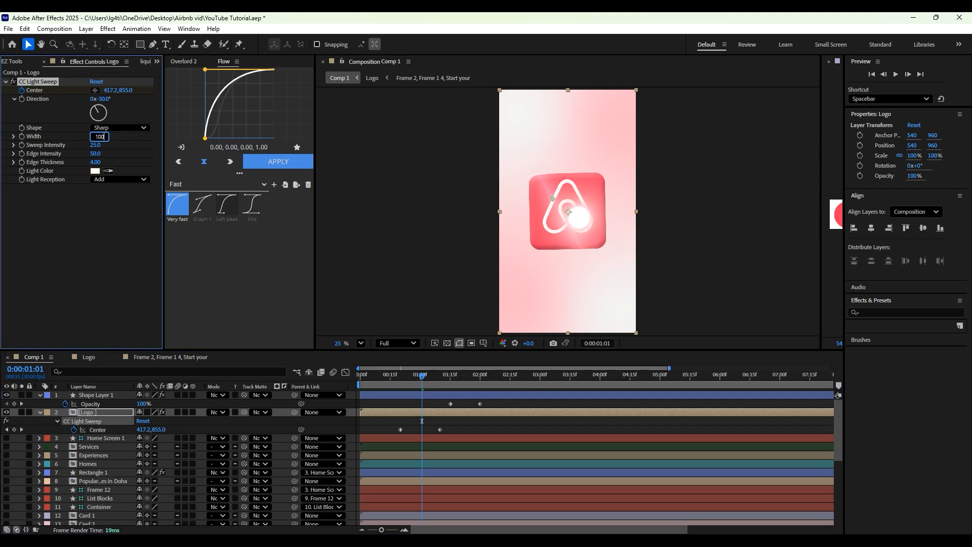
pyautogui.press('Return')
pyautogui.moveTo(95, 145); pyautogui.dragTo(111, 147)
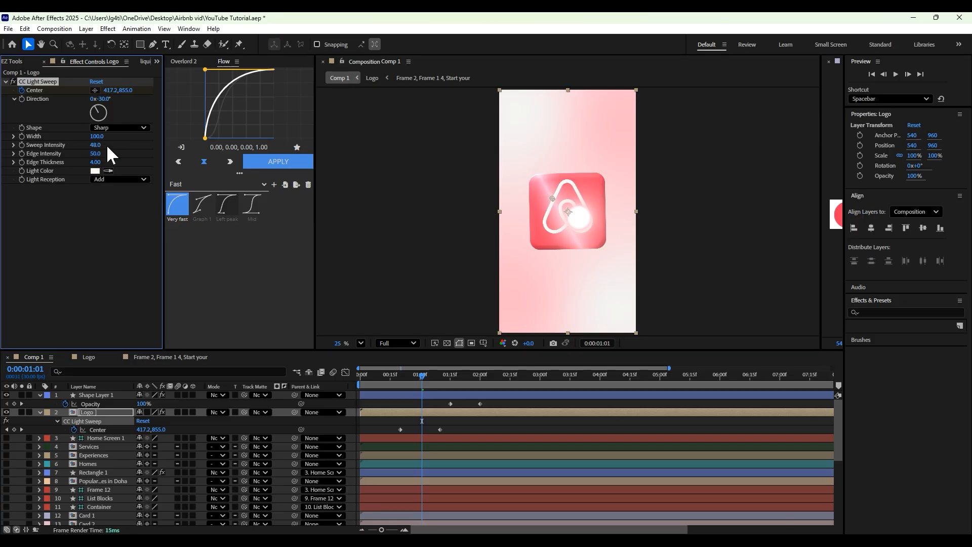
pyautogui.hotkey('ctrl', 'z')
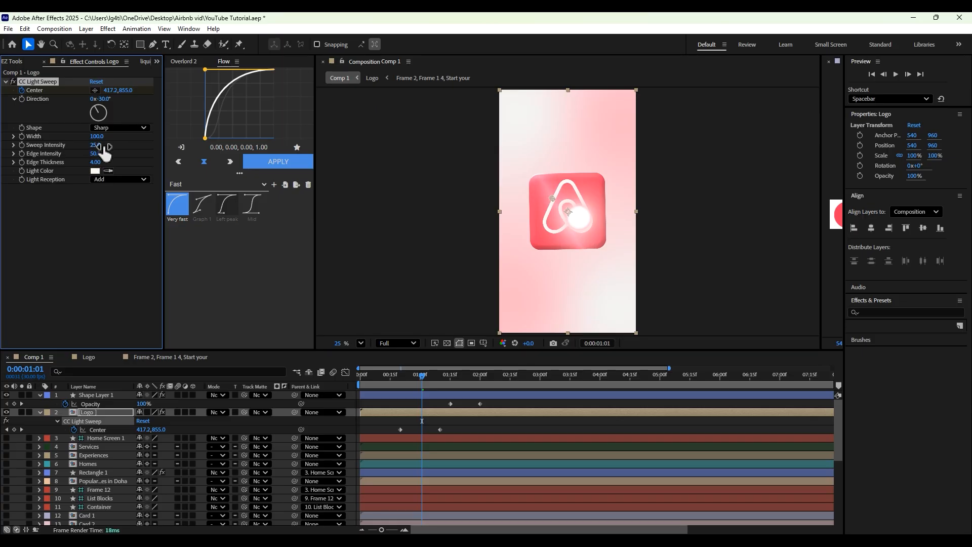
pyautogui.click(100, 147)
pyautogui.write('35')
pyautogui.press('Return')
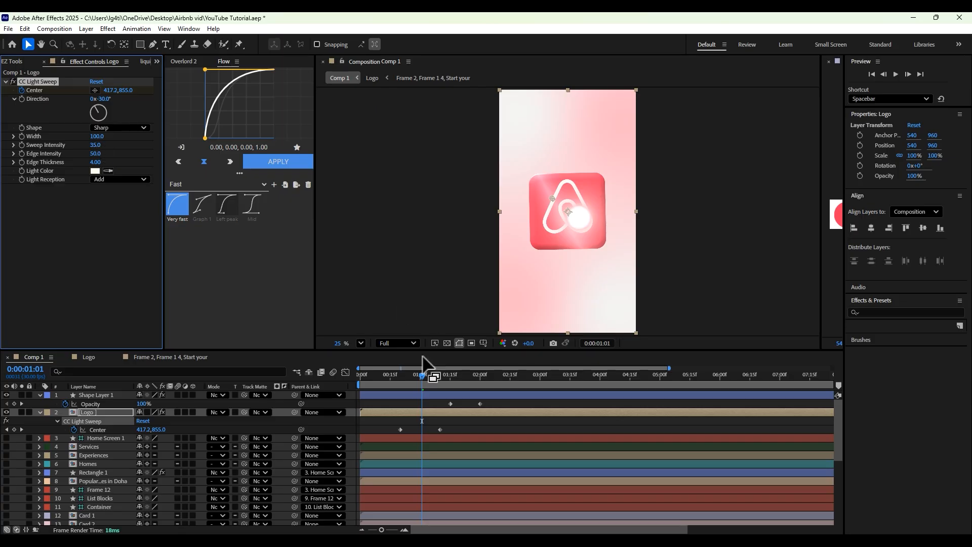
# - Easy-ease both Center keyframes, apply Flow's Left peak curve to them, check the speed graph and preview
pyautogui.moveTo(398, 417); pyautogui.dragTo(445, 430)
pyautogui.press('F9')
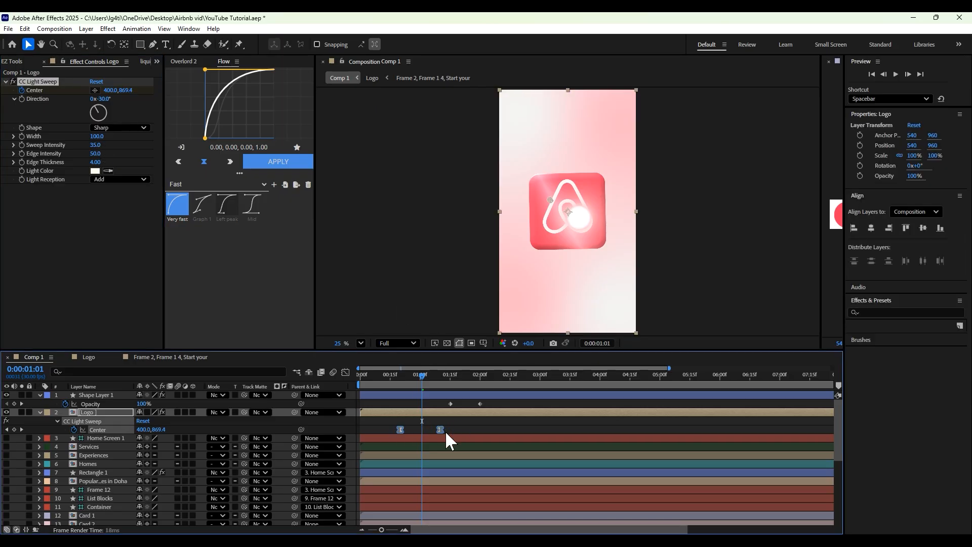
pyautogui.click(227, 205)
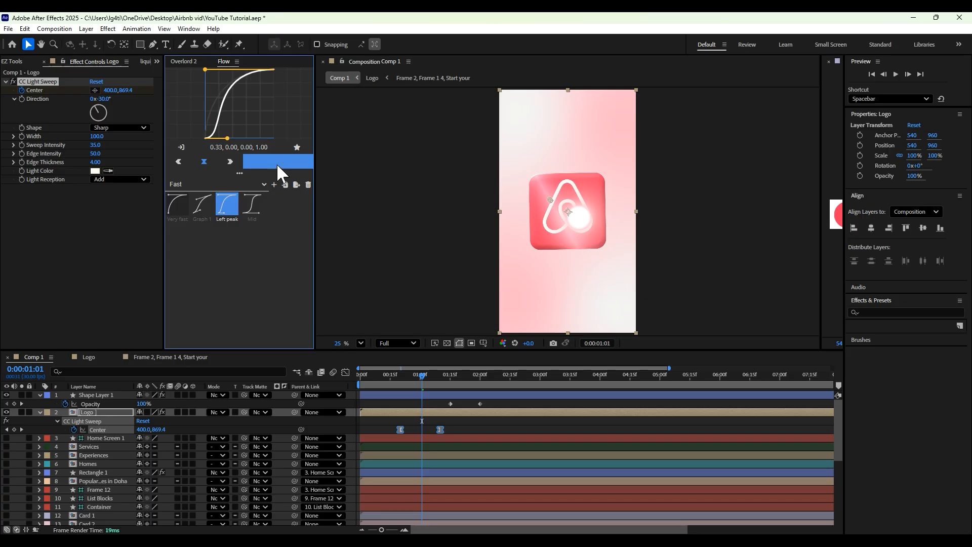
pyautogui.click(276, 162)
pyautogui.click(346, 372)
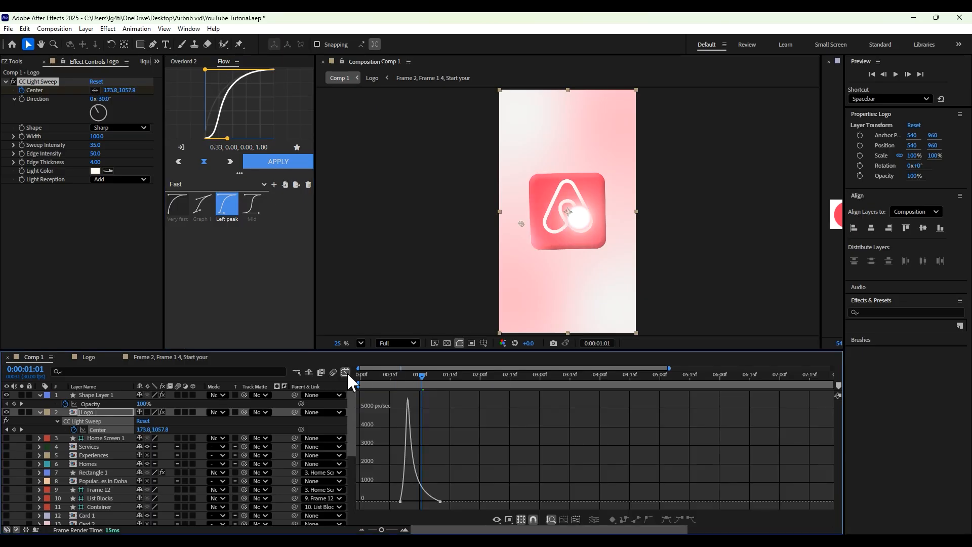
pyautogui.click(345, 373)
pyautogui.press('space')
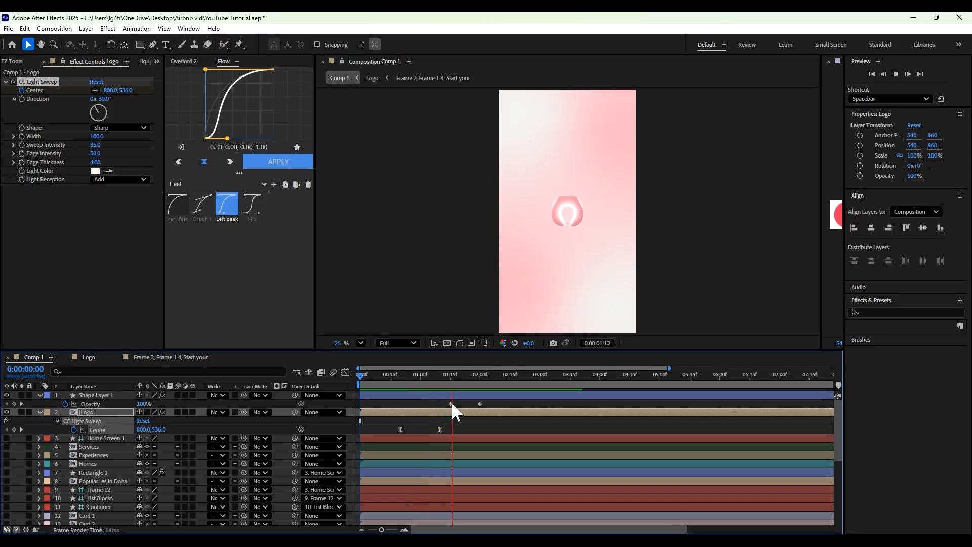
# - Move the Center point at 0:00:00:20 to about 904, 472, delay the last Center keyframe to about 0:00:01:24, and preview
pyautogui.moveTo(375, 377); pyautogui.dragTo(399, 383)
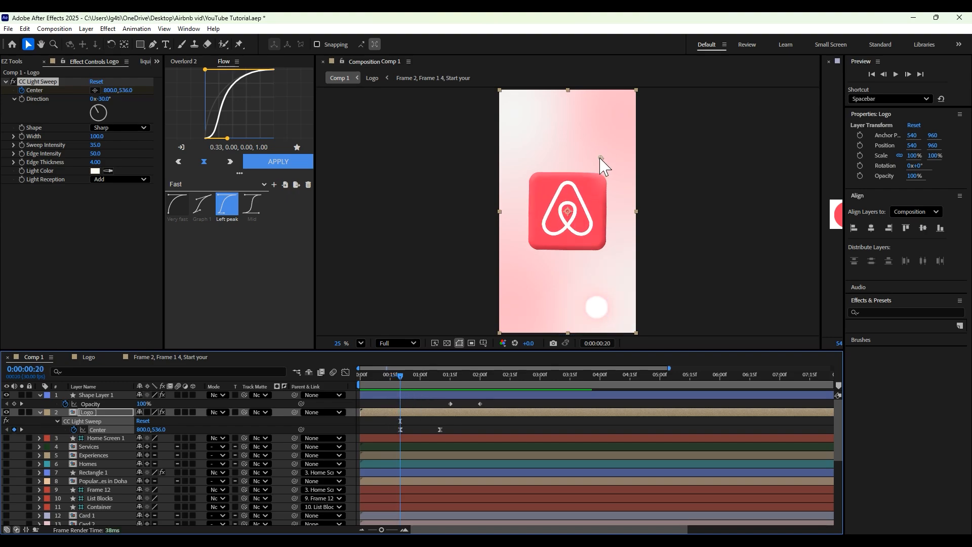
pyautogui.moveTo(600, 158); pyautogui.dragTo(608, 152)
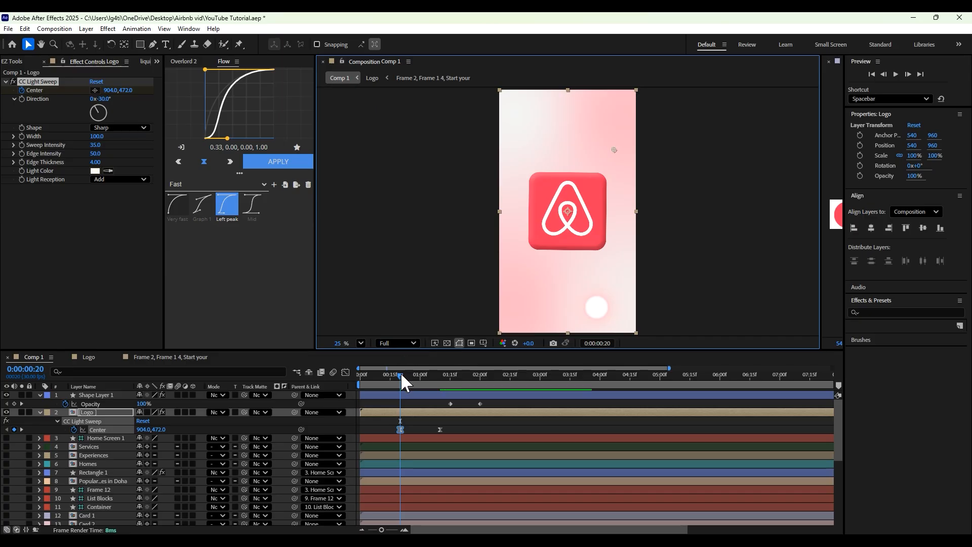
pyautogui.moveTo(399, 375); pyautogui.dragTo(423, 383)
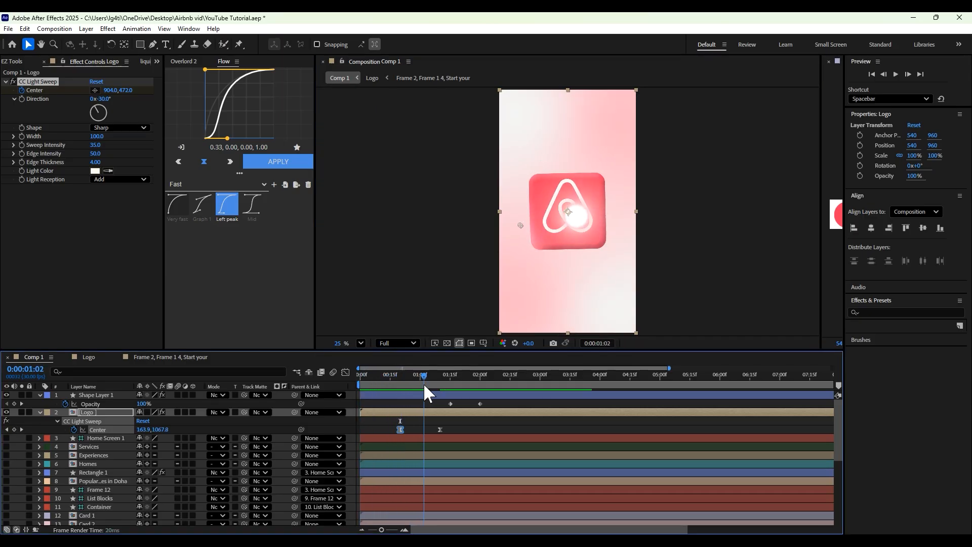
pyautogui.moveTo(440, 429); pyautogui.dragTo(468, 429)
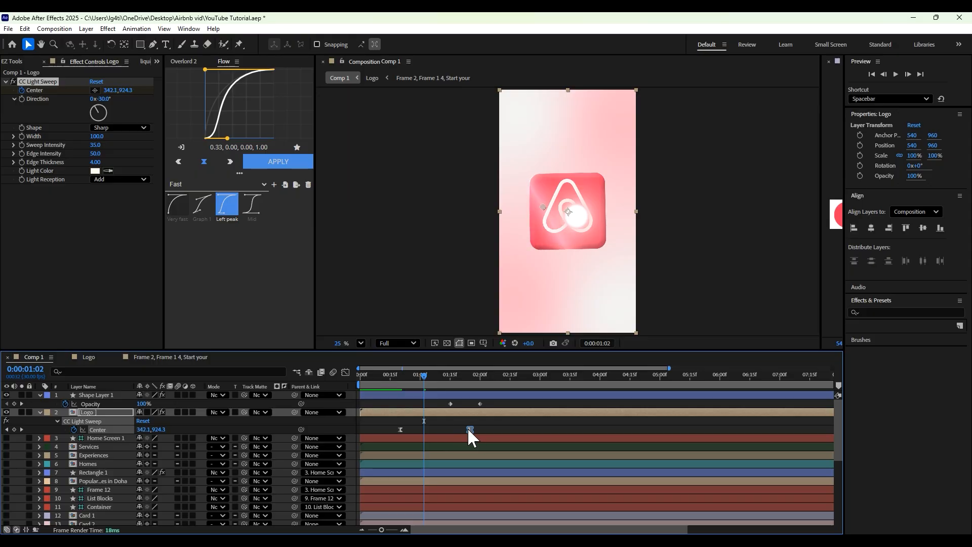
pyautogui.moveTo(424, 375); pyautogui.dragTo(325, 389)
pyautogui.press('space')
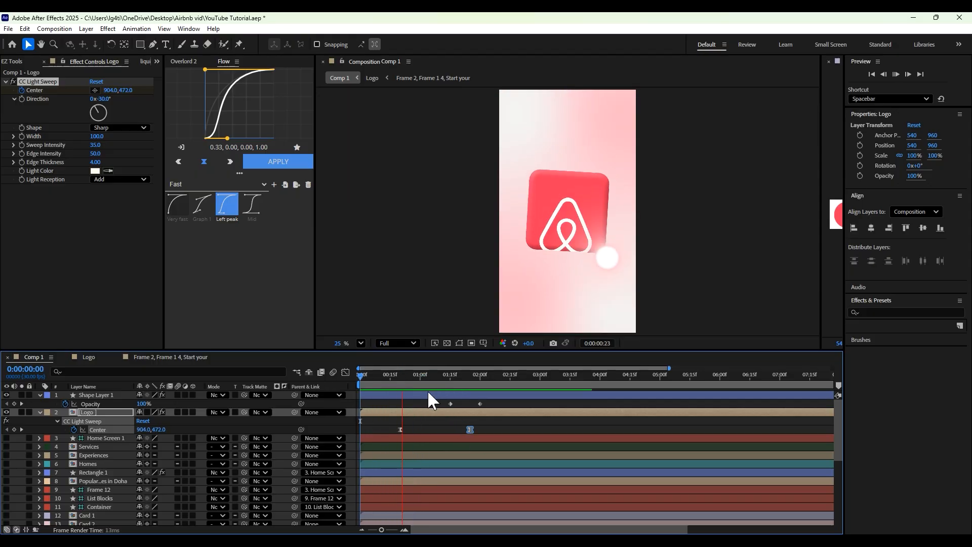
# - Slow the light sweep by moving its Center keyframes to about 0:00:00:15 and 0:00:02:24, and preview from the beginning
pyautogui.moveTo(471, 429); pyautogui.dragTo(484, 429)
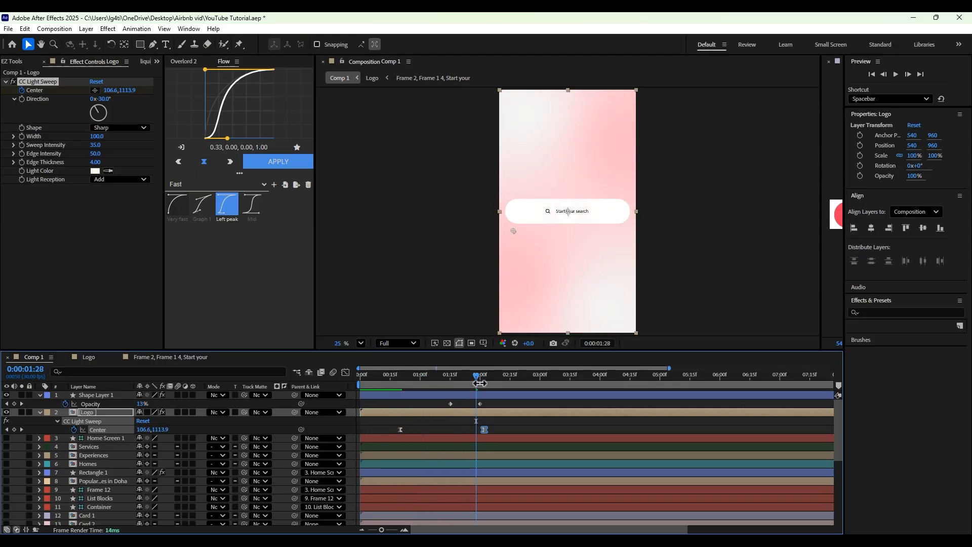
pyautogui.moveTo(400, 429); pyautogui.dragTo(390, 429)
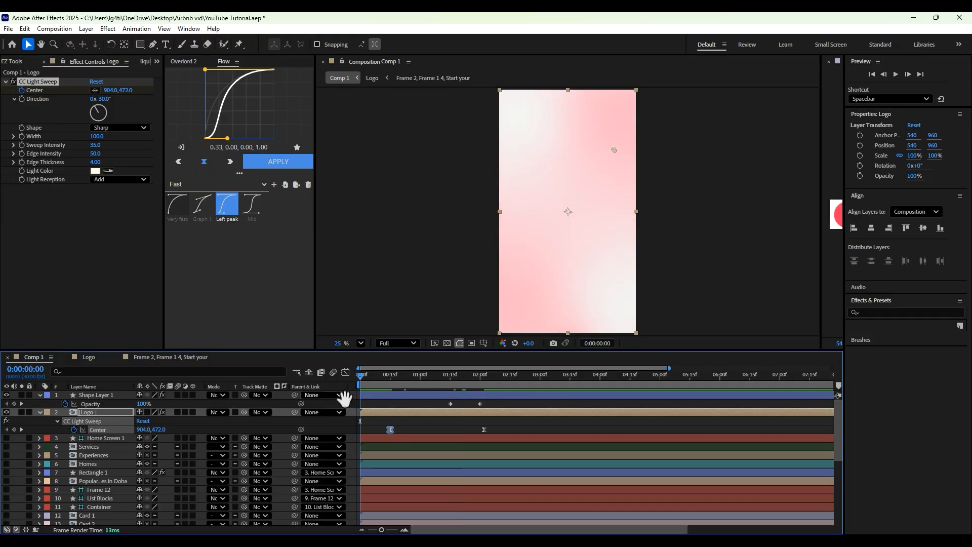
pyautogui.moveTo(484, 429); pyautogui.dragTo(528, 430)
pyautogui.moveTo(437, 375); pyautogui.dragTo(358, 388)
pyautogui.press('space')
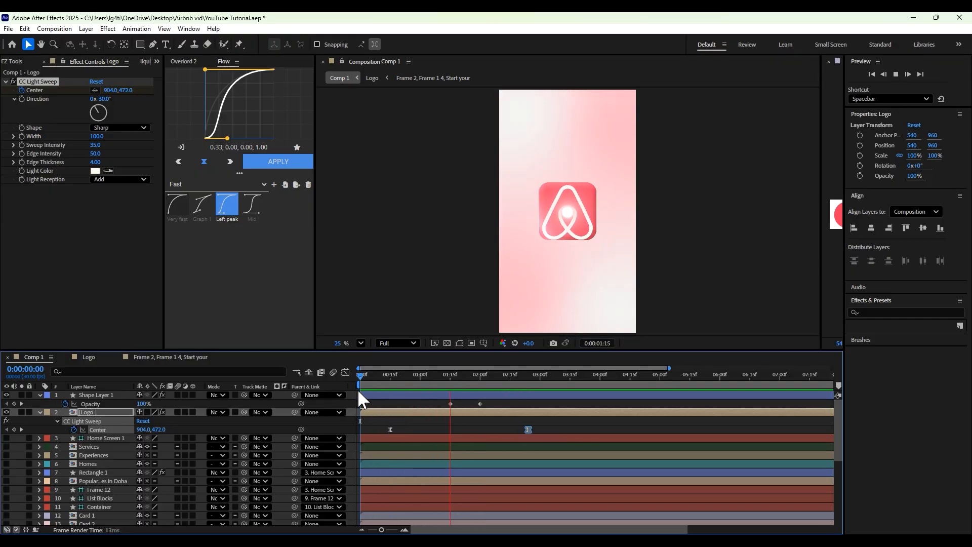
pyautogui.press('space')
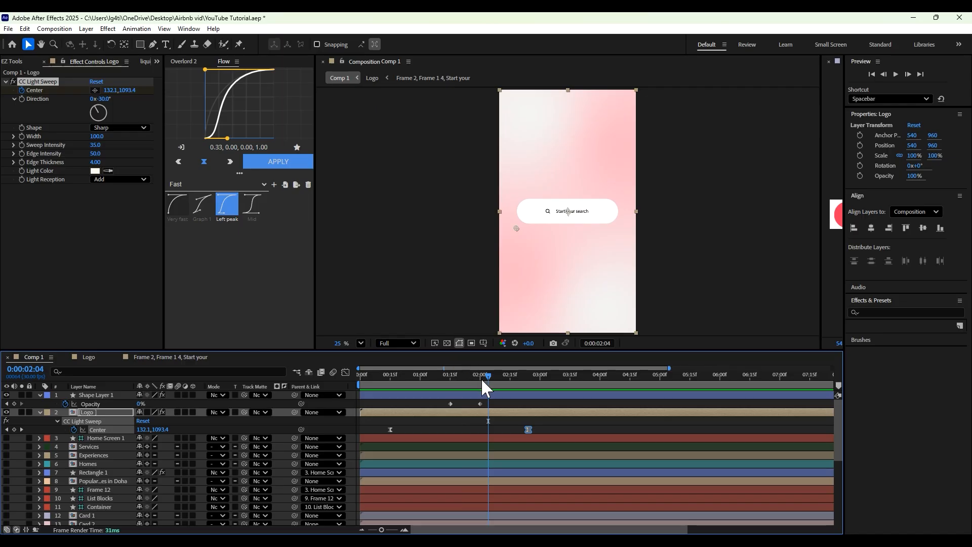
# - Preview the slowed light sweep on the logo from the beginning of the composition
pyautogui.moveTo(485, 375); pyautogui.dragTo(338, 380)
pyautogui.press('space')
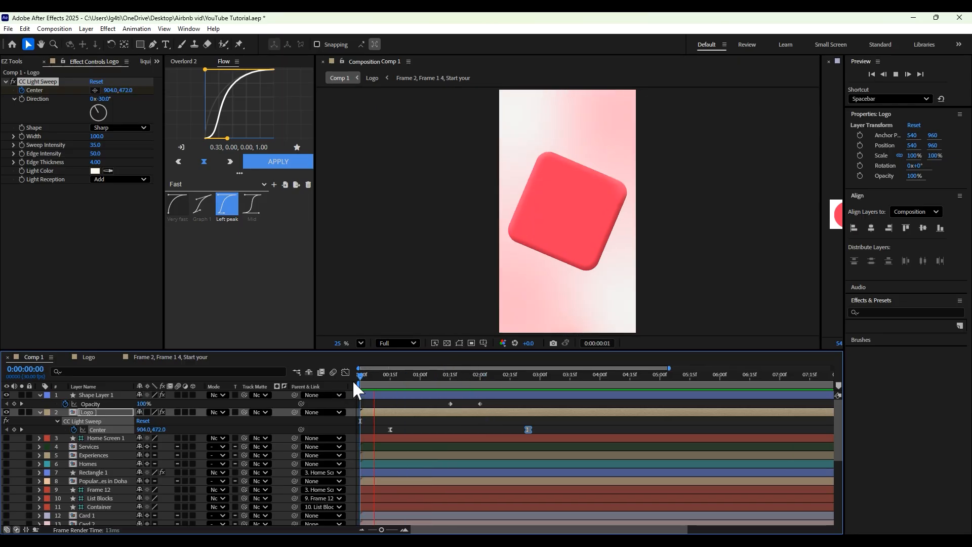
pyautogui.click(452, 377)
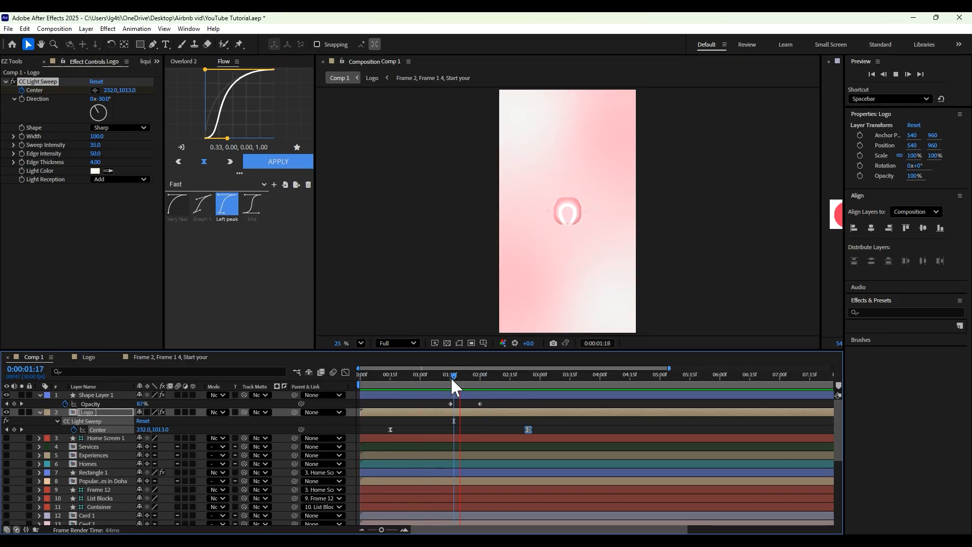
pyautogui.press('space')
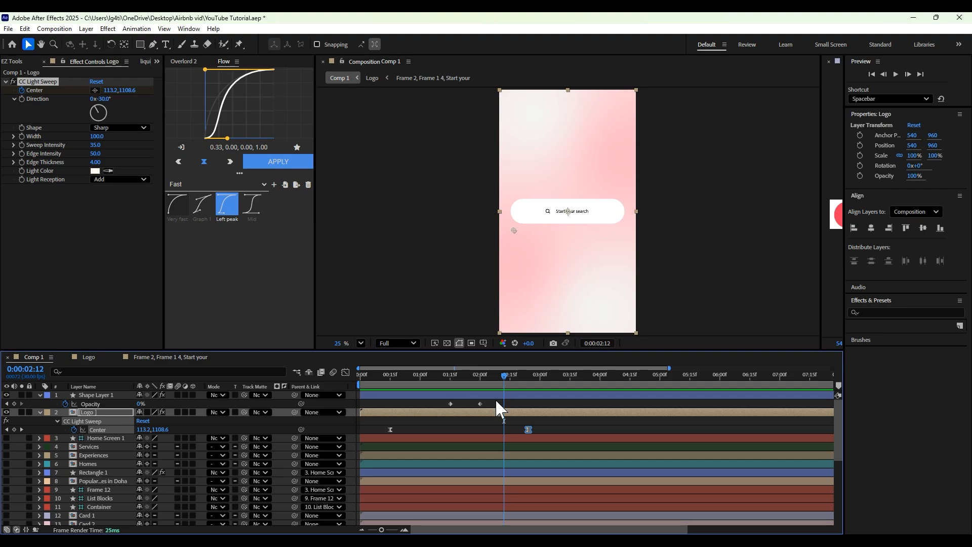
pyautogui.moveTo(503, 375); pyautogui.dragTo(344, 390)
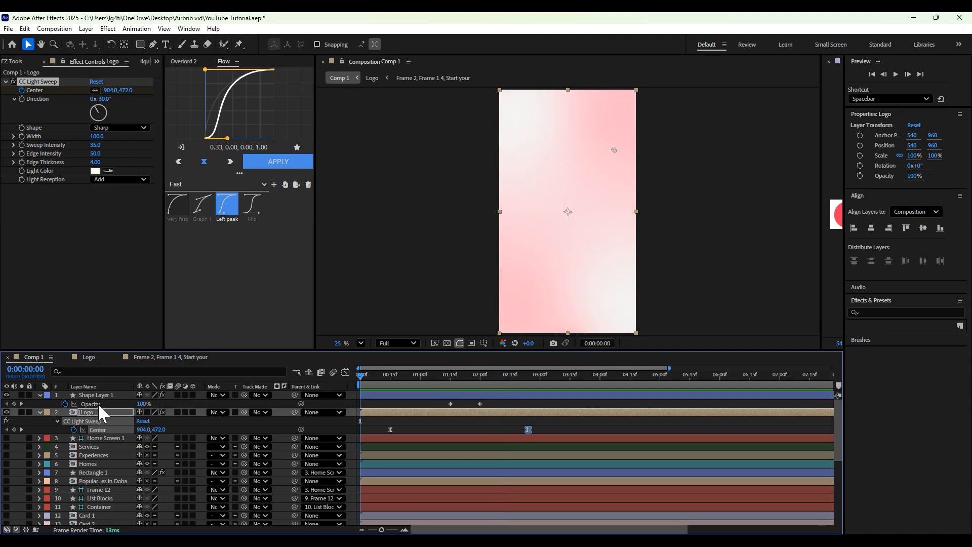
# - Collapse the layers' keyframed properties and draw a circle about 880 px in diameter near the composition's center on a new shape layer
pyautogui.hotkey('ctrl', 'shift', 'a')
pyautogui.press('u')
pyautogui.press('u')
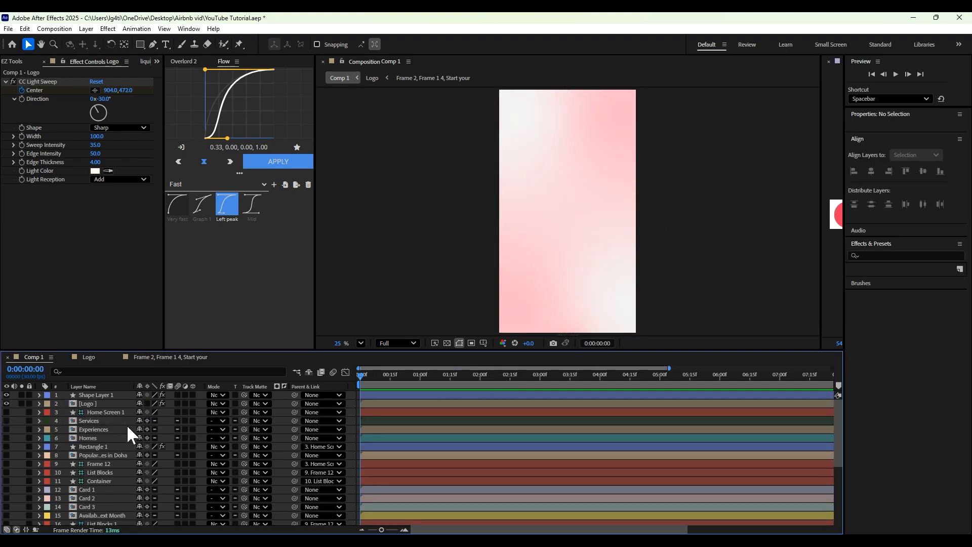
pyautogui.moveTo(141, 44); pyautogui.dragTo(175, 66)
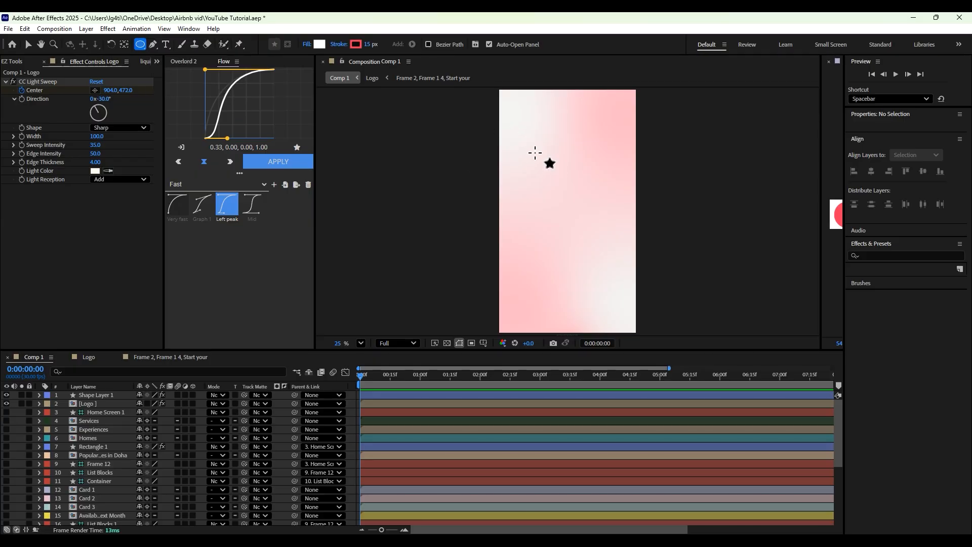
pyautogui.moveTo(524, 145); pyautogui.dragTo(606, 271)
pyautogui.hotkey('ctrl', 'z')
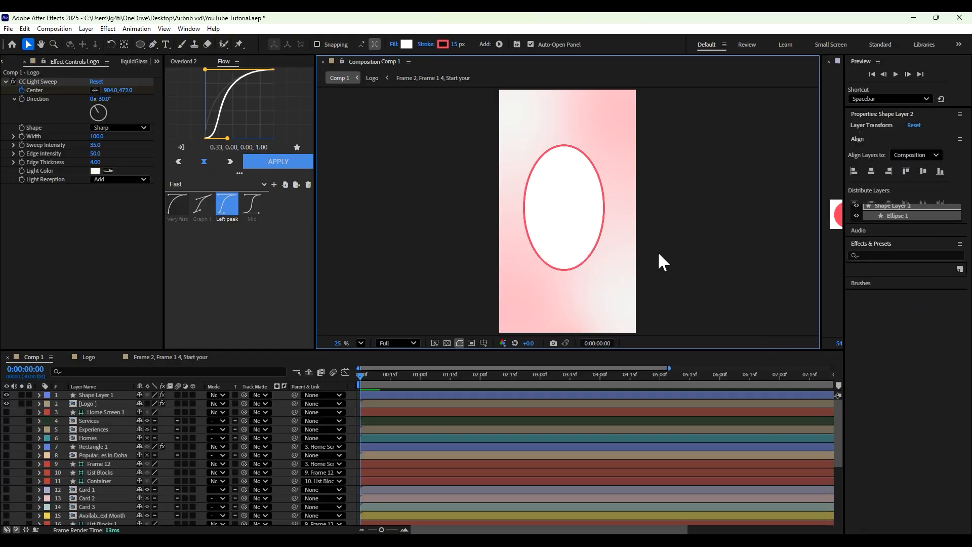
pyautogui.moveTo(516, 156); pyautogui.dragTo(626, 266)
pyautogui.press('v')
# - Remove the circle's fill and set its stroke width to 30 px
pyautogui.click(394, 44)
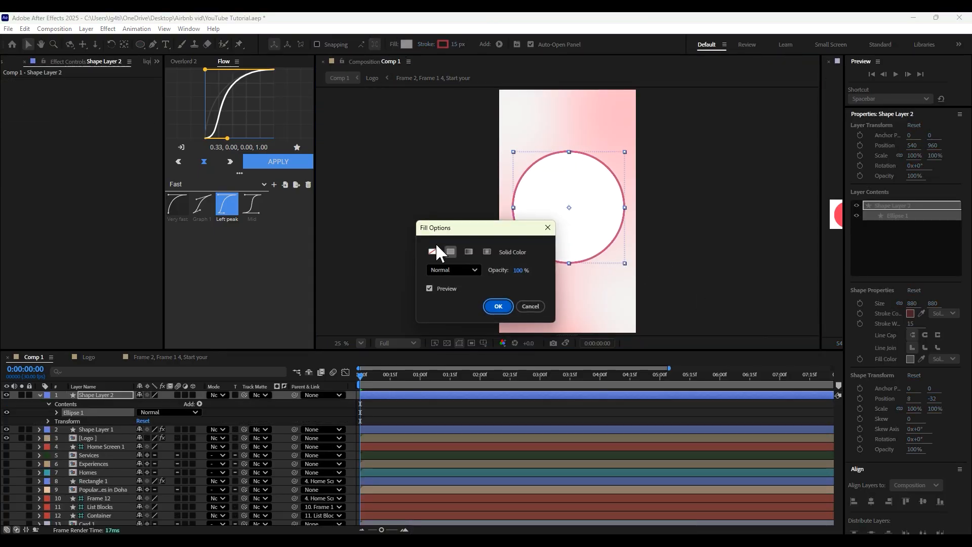
pyautogui.click(433, 252)
pyautogui.click(498, 306)
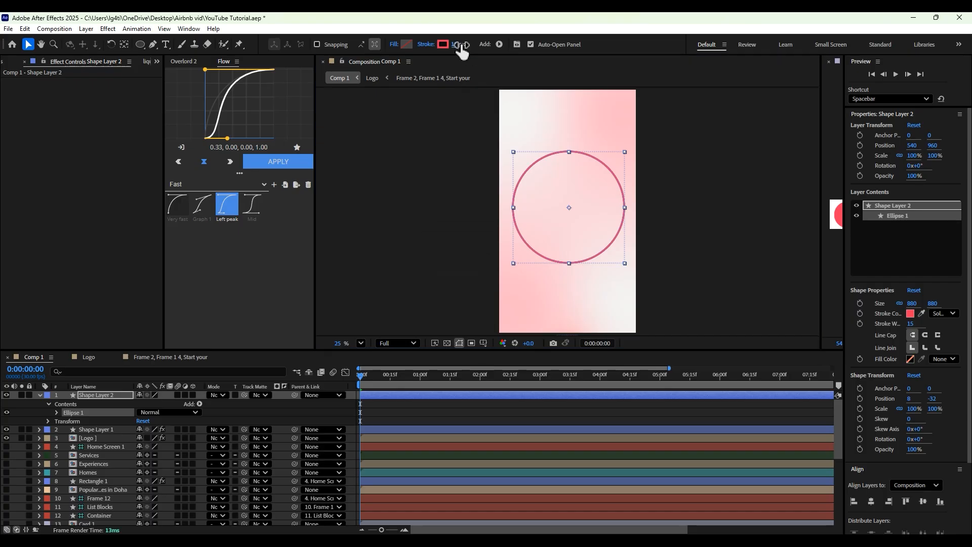
pyautogui.click(457, 45)
pyautogui.write('30')
pyautogui.press('Return')
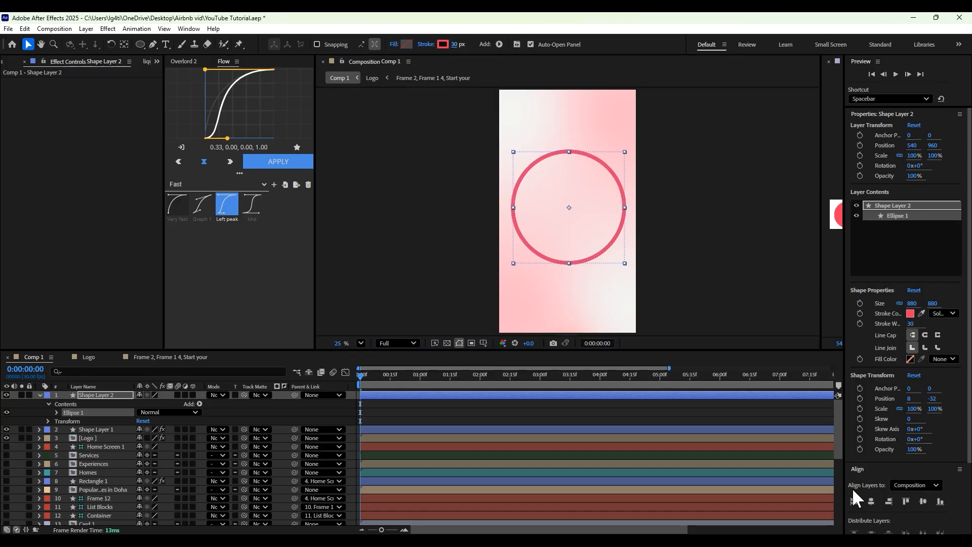
# - Center the circle horizontally and vertically in the composition and rename its layer Circle 1
pyautogui.click(871, 502)
pyautogui.click(924, 501)
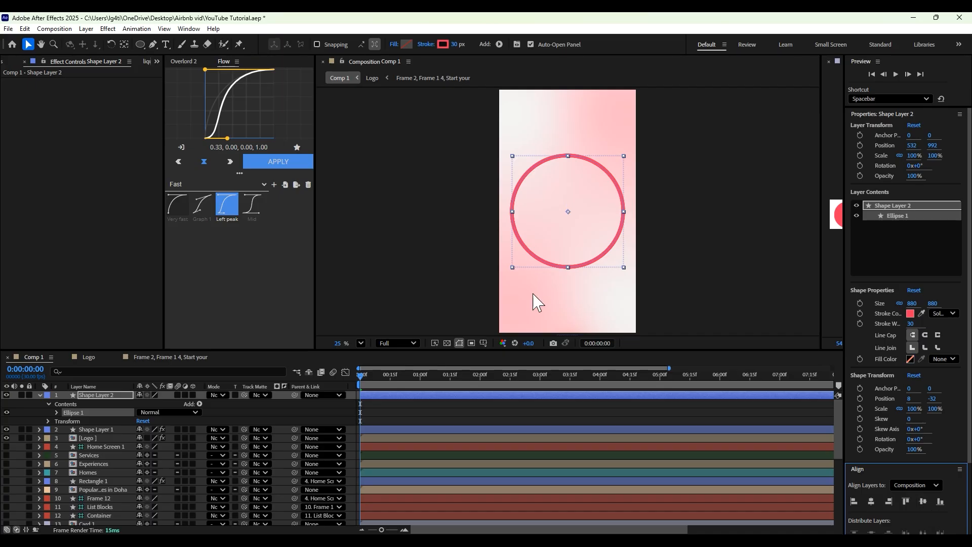
pyautogui.rightClick(87, 393)
pyautogui.click(119, 364)
pyautogui.write('Cir')
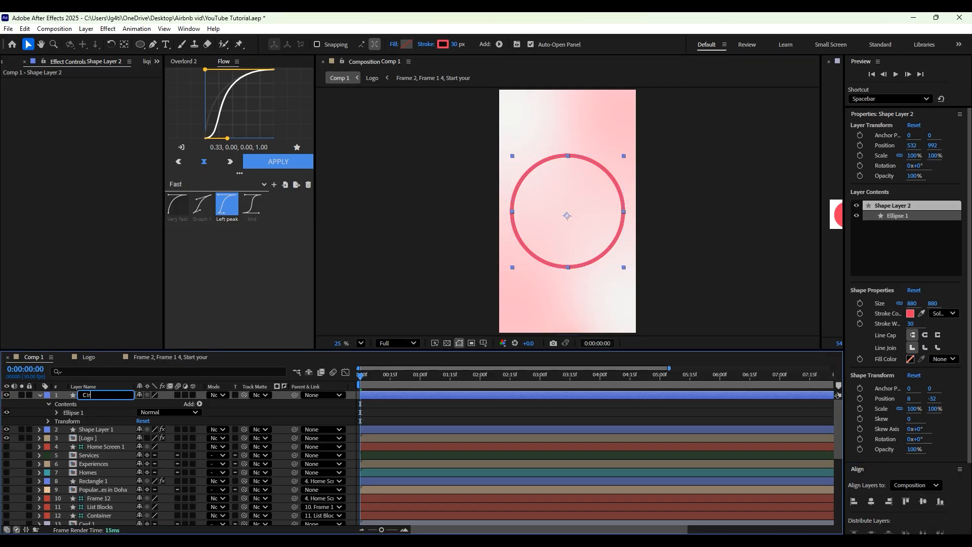
pyautogui.write('cle')
pyautogui.press('Return')
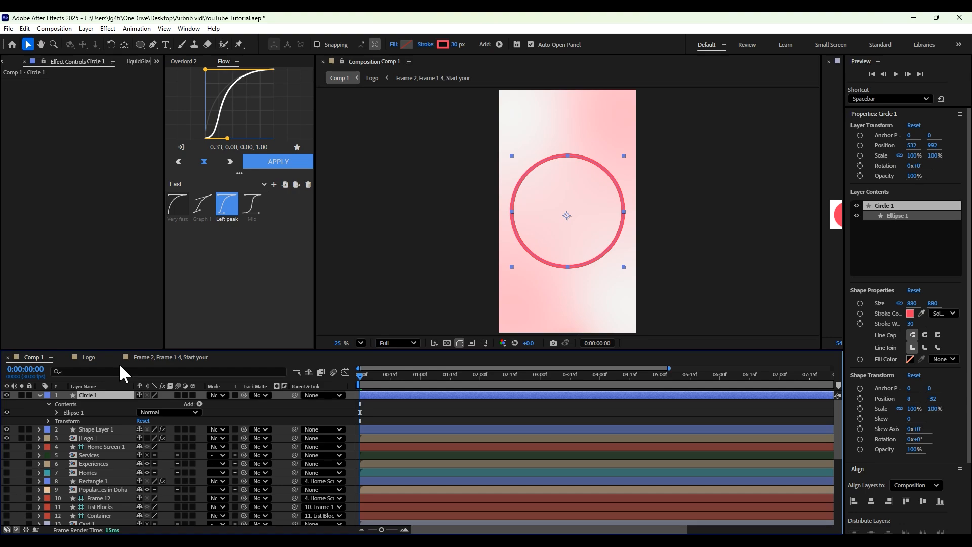
# - Duplicate the Circle 1 layer and set the opacity of both circles to 50%
pyautogui.hotkey('ctrl', 'd')
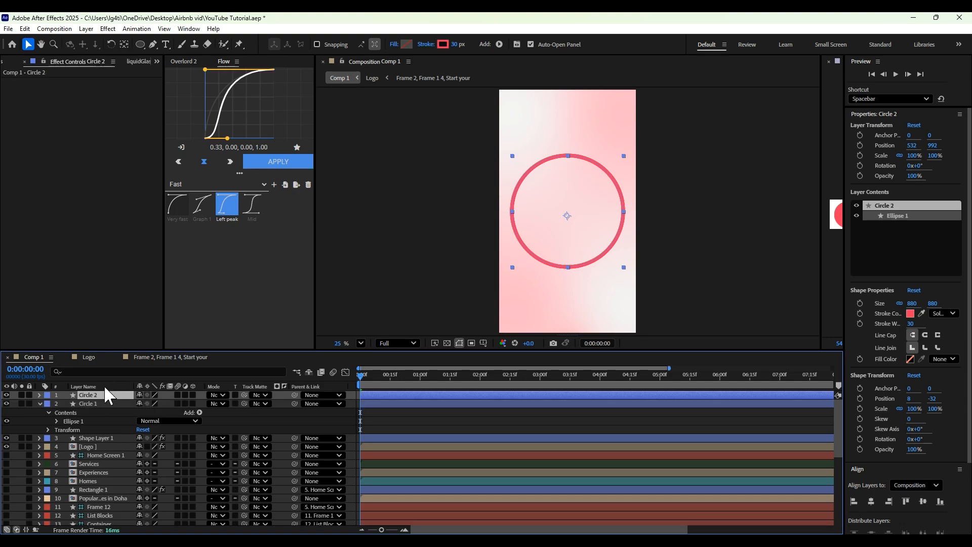
pyautogui.click(93, 402)
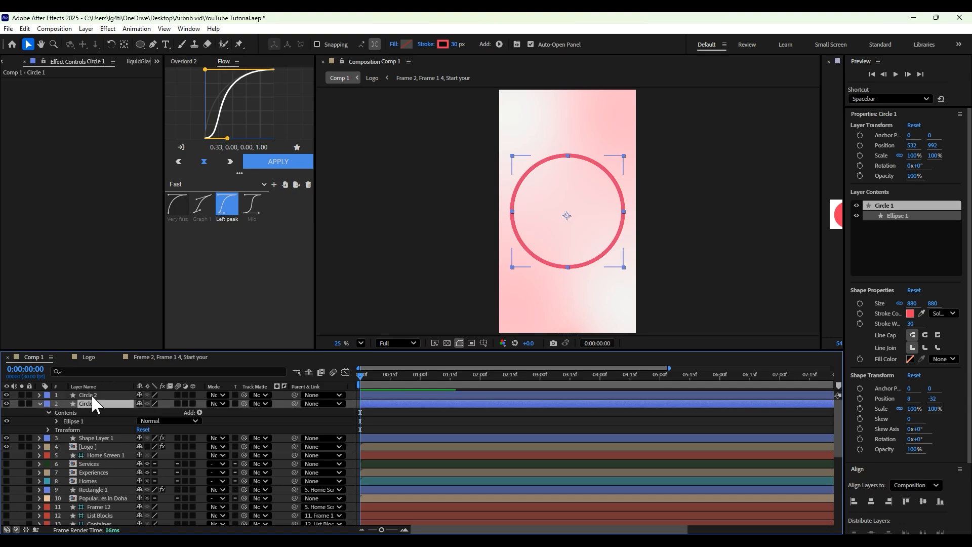
pyautogui.keyDown('shift'); pyautogui.click(92, 397); pyautogui.keyUp('shift')
pyautogui.press('t')
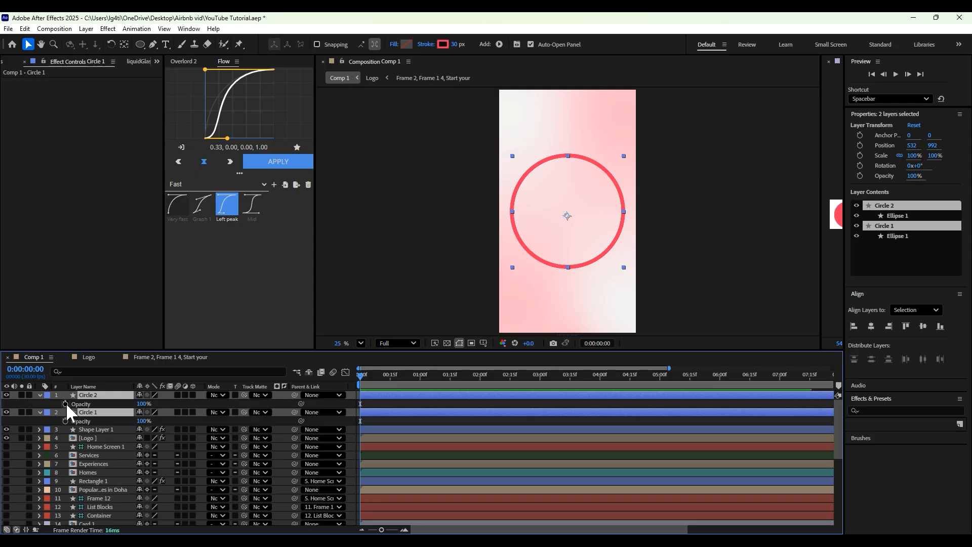
pyautogui.click(146, 405)
pyautogui.write('50')
pyautogui.press('Return')
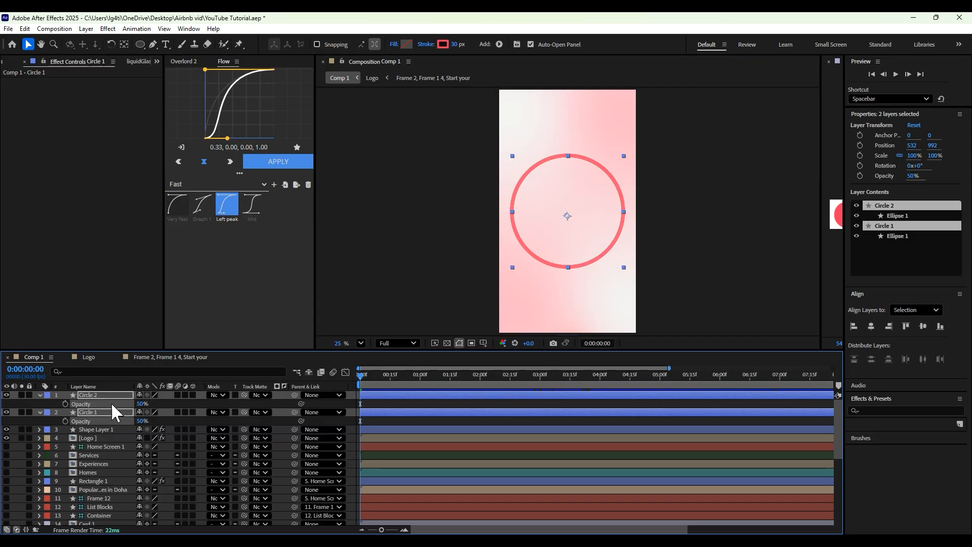
# - Add Scale keyframes of 0% to both circle layers at 0:00:00:00
pyautogui.click(96, 410)
pyautogui.click(96, 396)
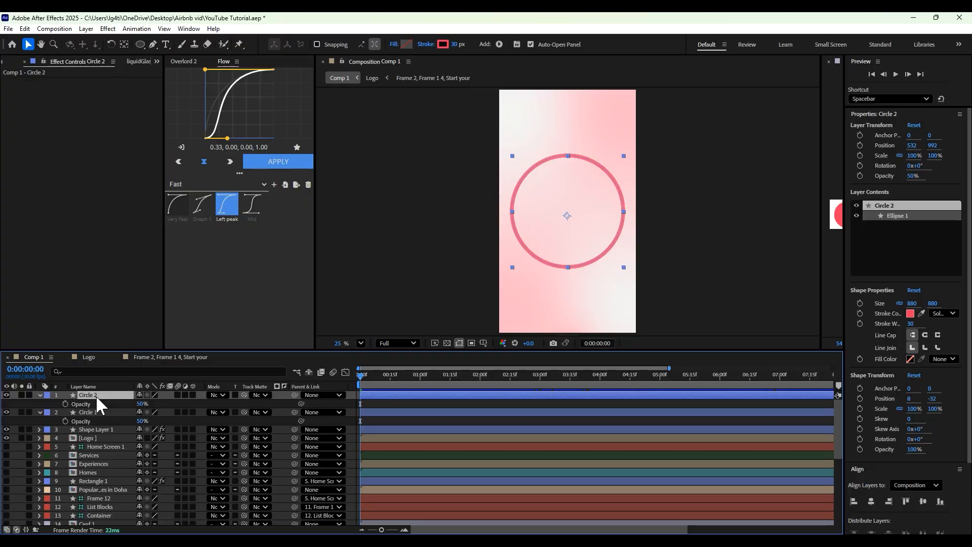
pyautogui.keyDown('shift'); pyautogui.click(91, 412); pyautogui.keyUp('shift')
pyautogui.press('s')
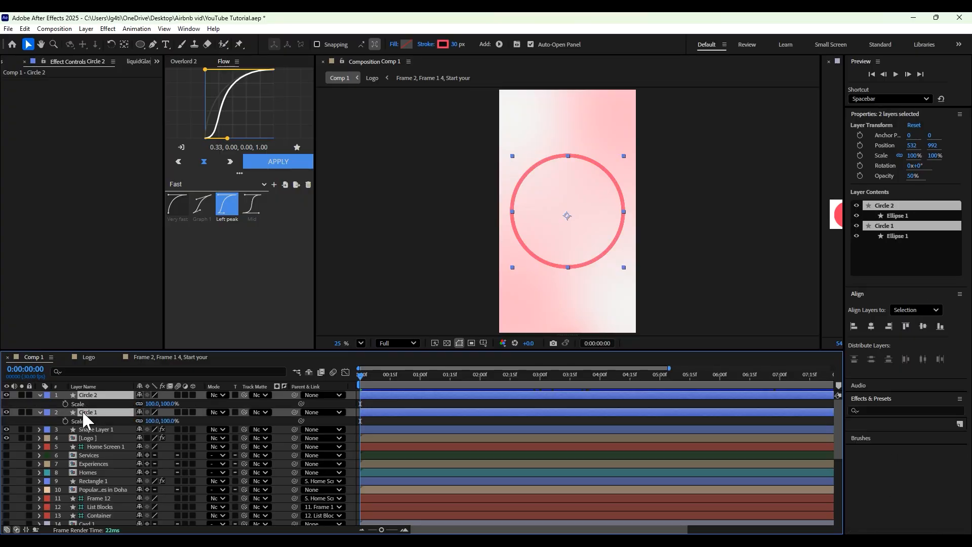
pyautogui.click(65, 403)
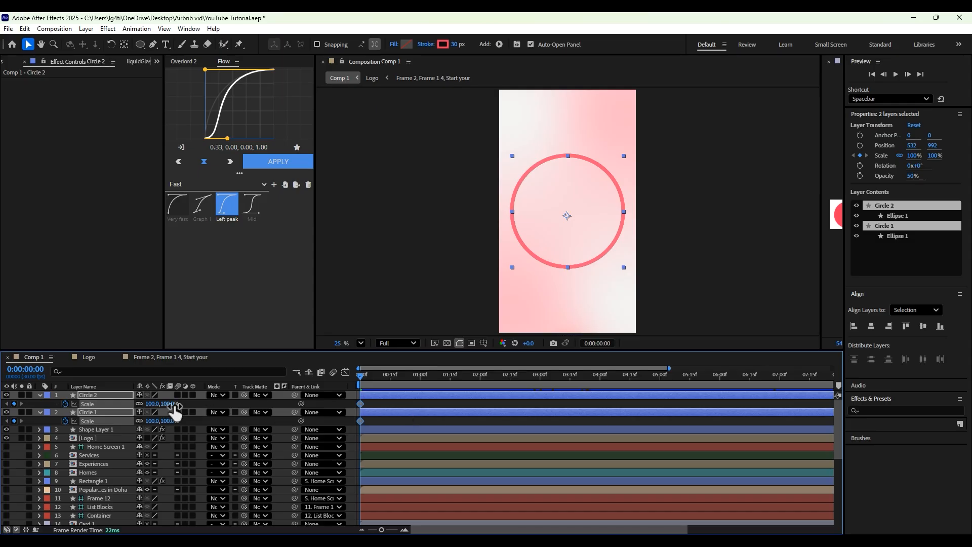
pyautogui.click(156, 404)
pyautogui.write('0')
pyautogui.press('Return')
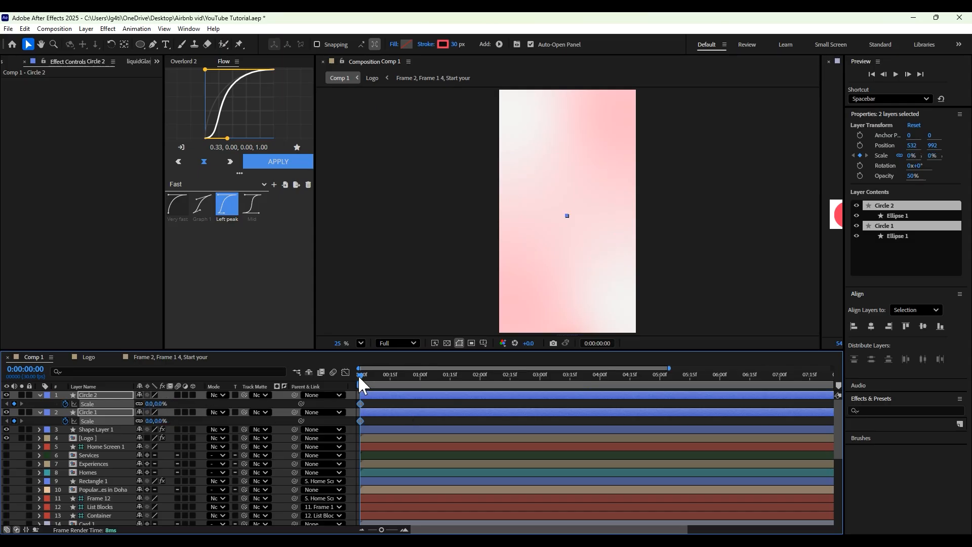
# - Scale both circles to 268% at 0:00:00:25 and apply Flow's Left peak curve to all their Scale keyframes
pyautogui.moveTo(357, 374); pyautogui.dragTo(408, 380)
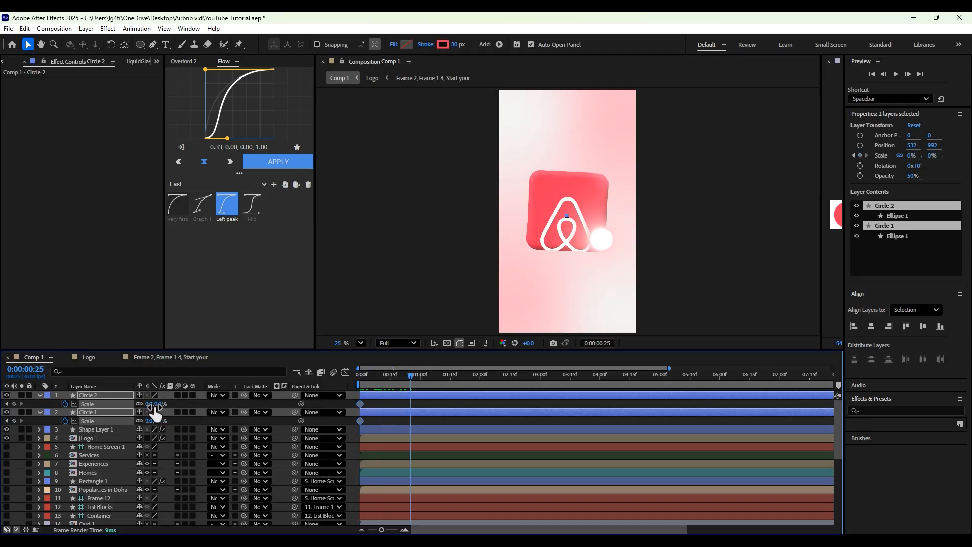
pyautogui.moveTo(156, 414); pyautogui.dragTo(302, 418)
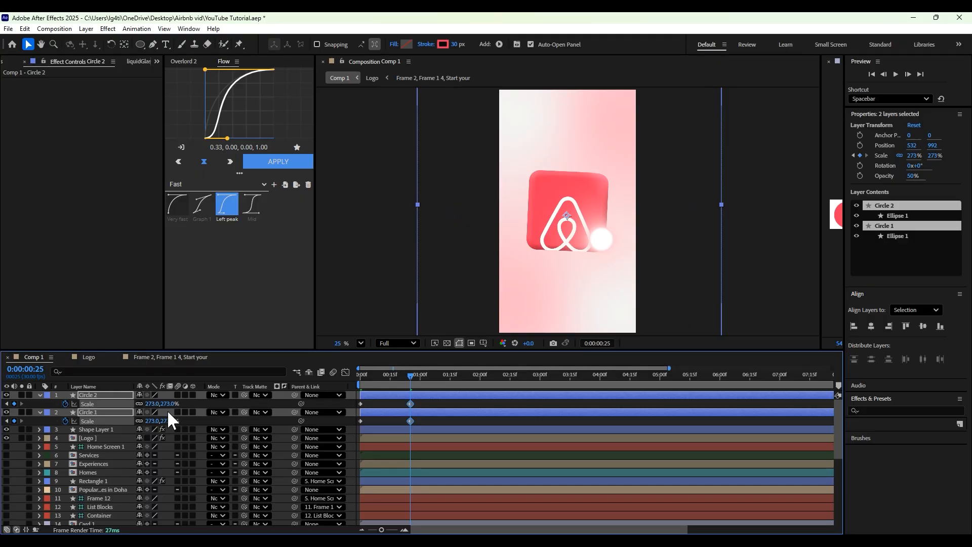
pyautogui.scroll(-3, 540, 165)
pyautogui.scroll(1, 538, 141)
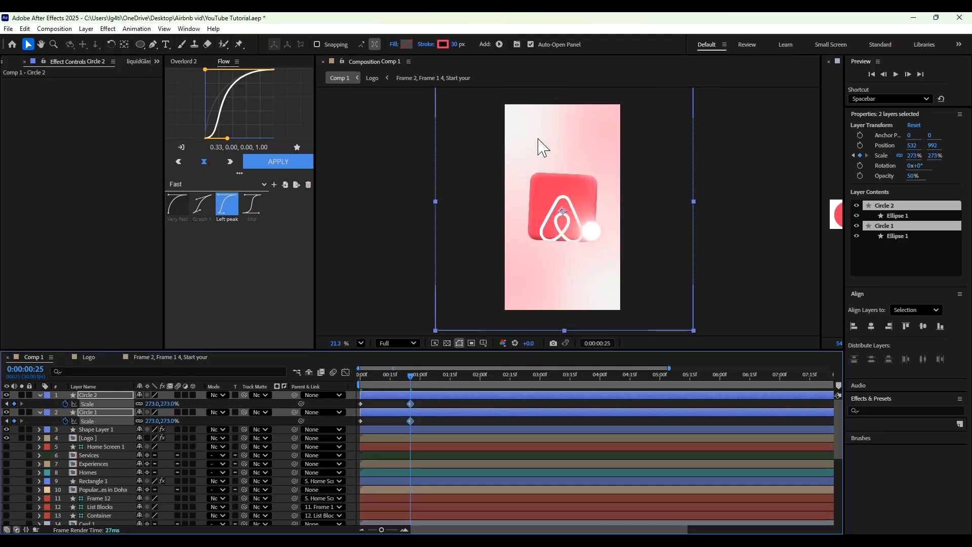
pyautogui.moveTo(151, 405); pyautogui.dragTo(155, 410)
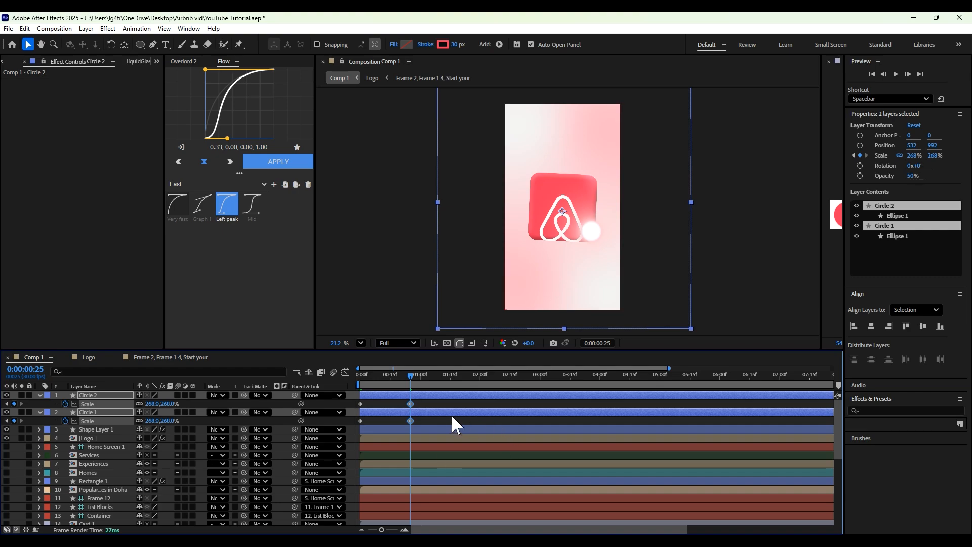
pyautogui.moveTo(429, 401); pyautogui.dragTo(386, 414)
pyautogui.click(263, 161)
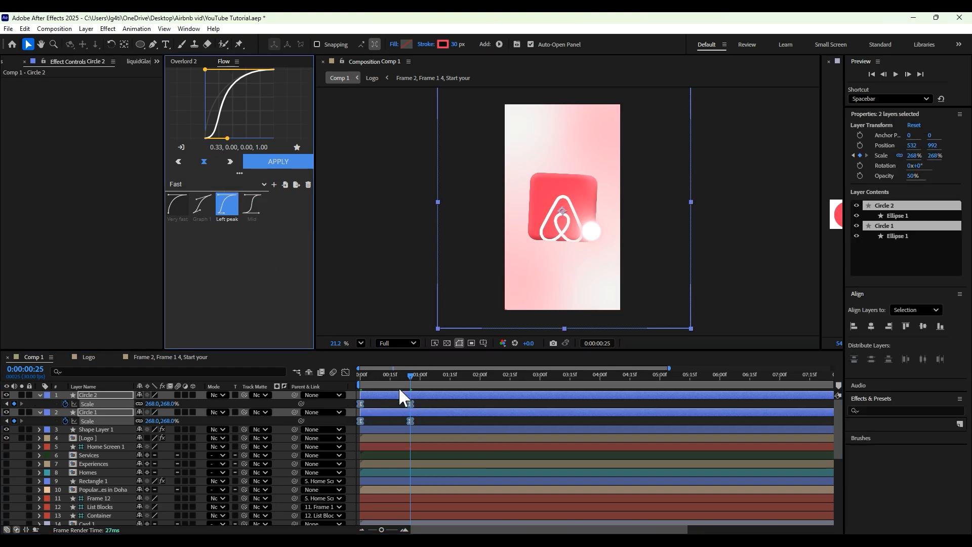
# - Shift both circle layers in time so they start at 0:00:01:14, when the logo is tapped
pyautogui.click(426, 394)
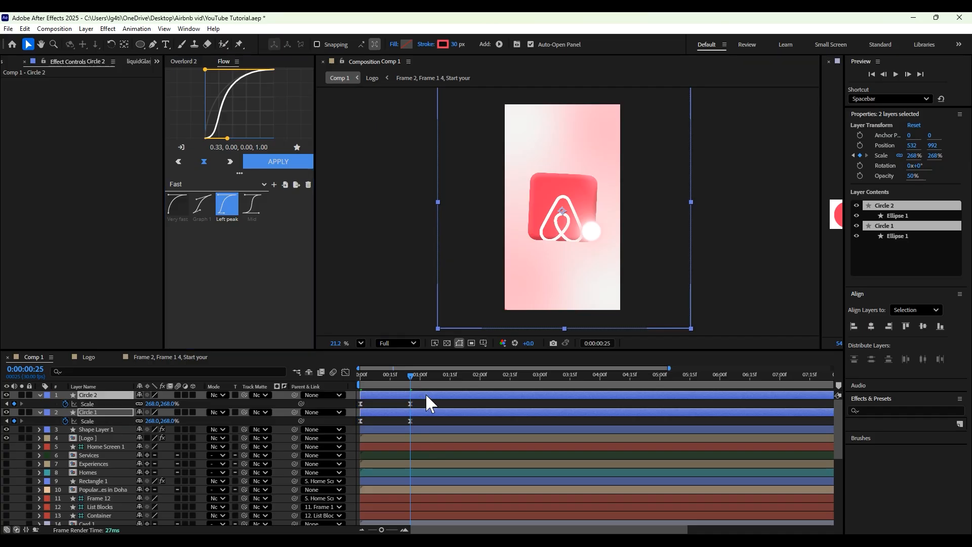
pyautogui.moveTo(425, 394); pyautogui.dragTo(481, 394)
pyautogui.moveTo(409, 375); pyautogui.dragTo(447, 377)
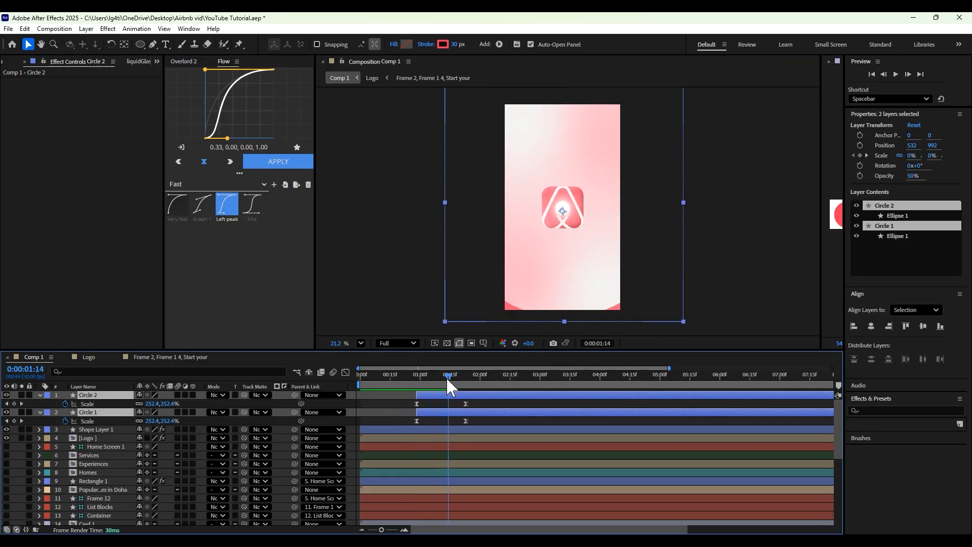
pyautogui.click(477, 446)
pyautogui.click(470, 395)
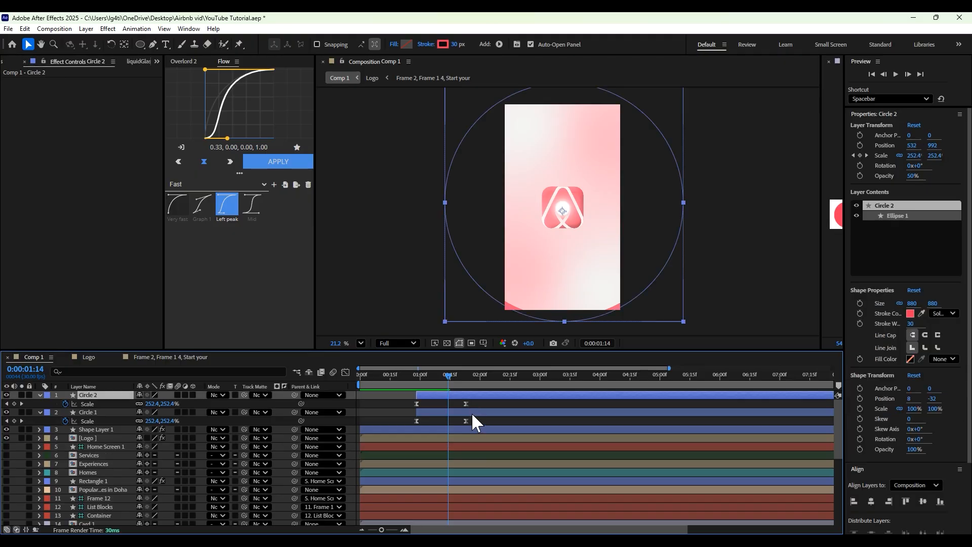
pyautogui.keyDown('shift'); pyautogui.click(472, 413); pyautogui.keyUp('shift')
pyautogui.moveTo(474, 395); pyautogui.dragTo(506, 394)
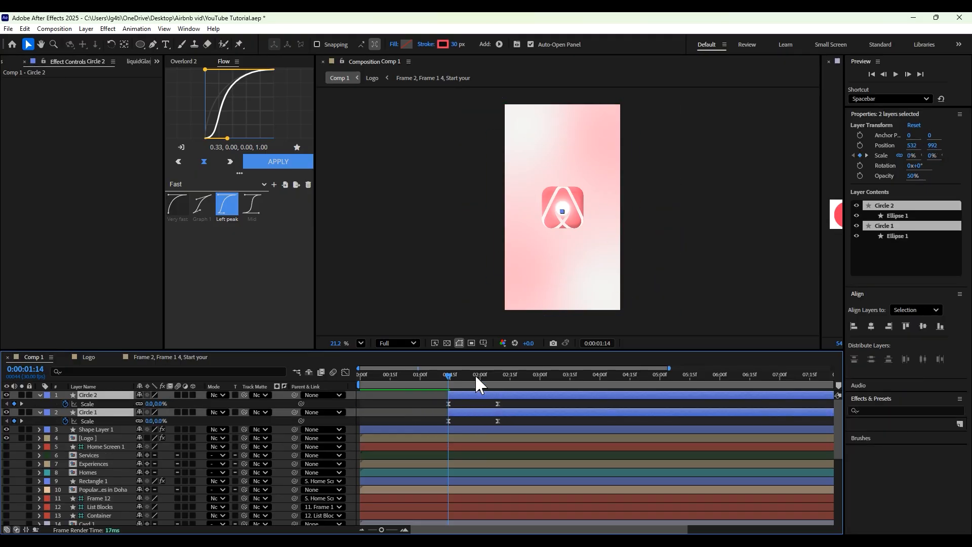
# - Stagger the layers to start at about 0:00:01:12 for Circle 1 and 0:00:01:17 for Circle 2, and preview the ripple
pyautogui.moveTo(447, 375); pyautogui.dragTo(488, 380)
pyautogui.click(477, 431)
pyautogui.click(421, 384)
pyautogui.press('space')
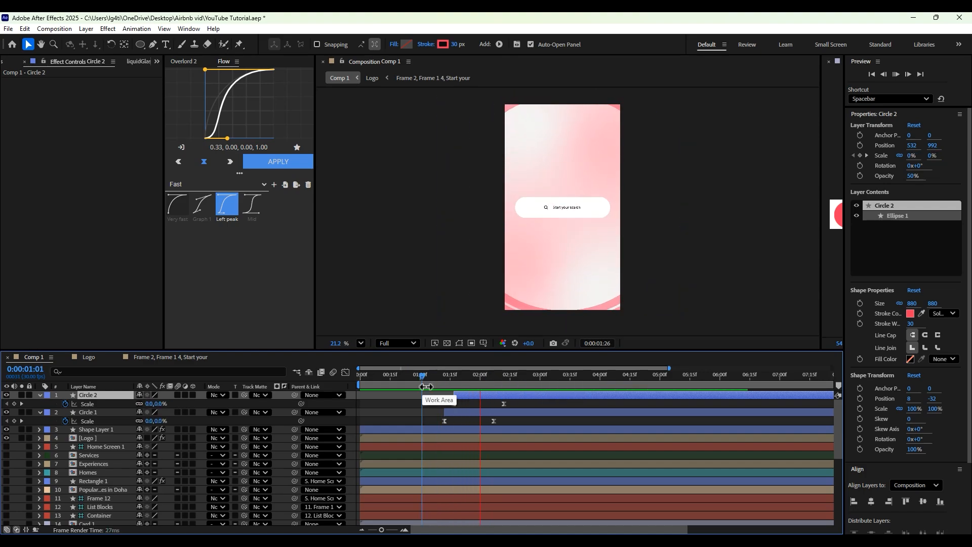
pyautogui.click(489, 375)
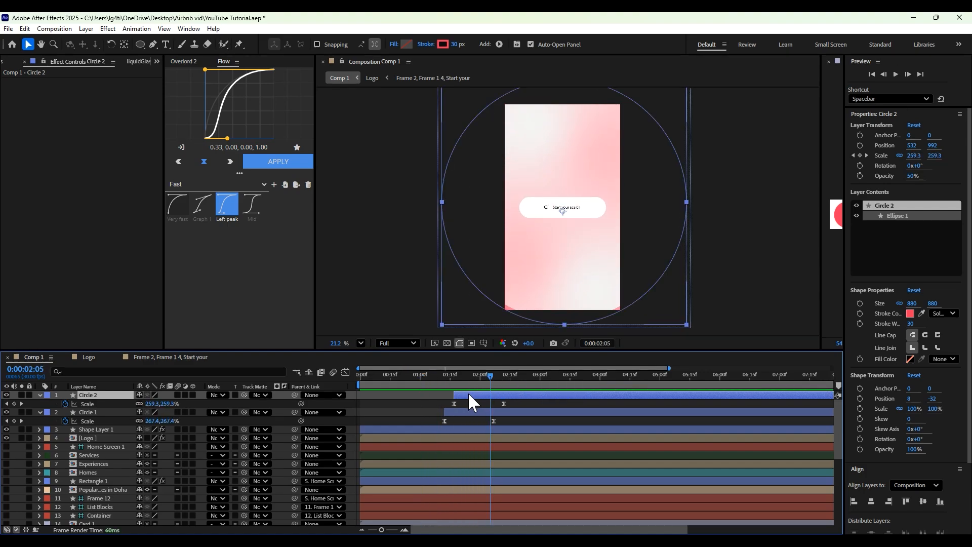
# - Delay Circle 2 to start at about 0:00:01:18, preview from the beginning, and collapse both circle layers' properties
pyautogui.moveTo(468, 393); pyautogui.dragTo(382, 396)
pyautogui.press('Home')
pyautogui.press('space')
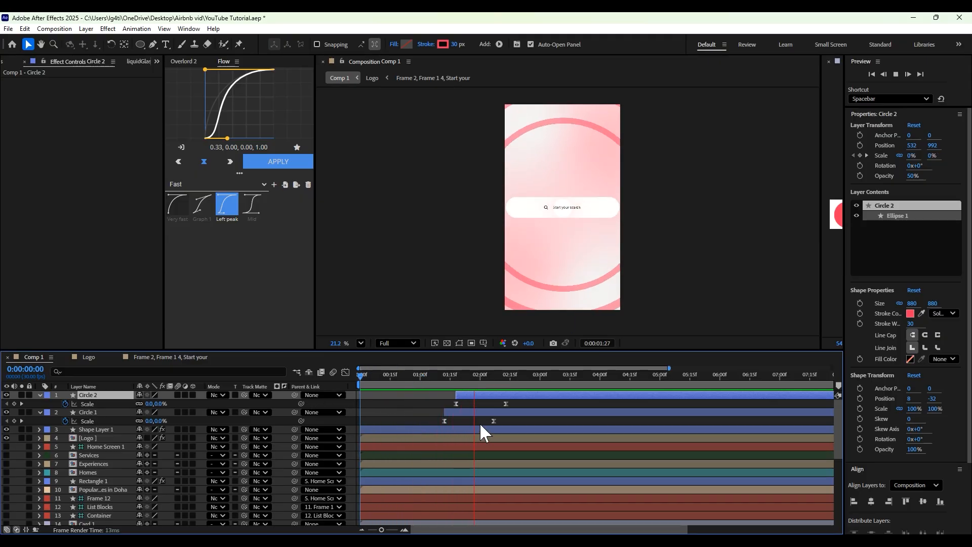
pyautogui.press('space')
pyautogui.keyDown('shift'); pyautogui.click(472, 410); pyautogui.keyUp('shift')
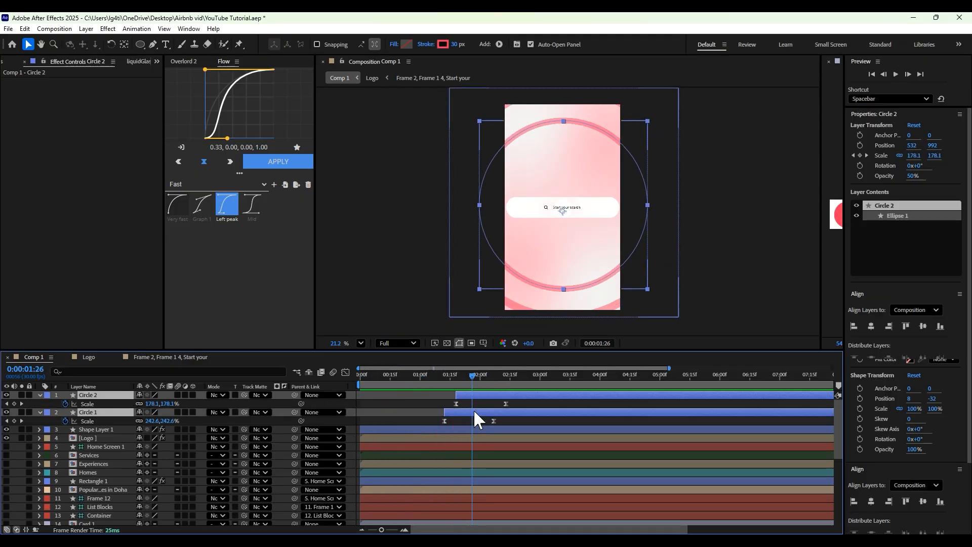
pyautogui.press('u')
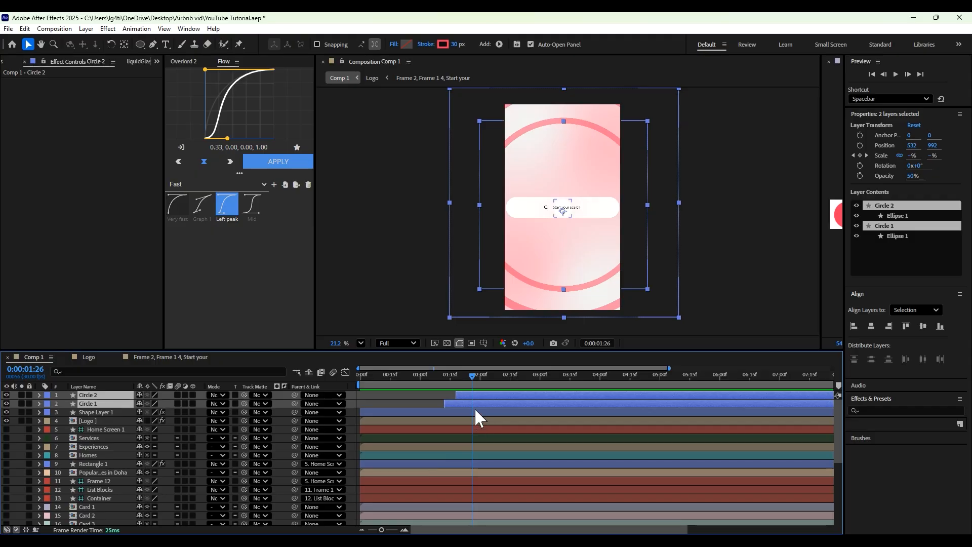
# - Keyframe Opacity at 50% on both circles, at 0:00:01:18 for Circle 2 and about 0:00:01:12 for Circle 1
pyautogui.press('t')
pyautogui.moveTo(470, 377); pyautogui.dragTo(457, 379)
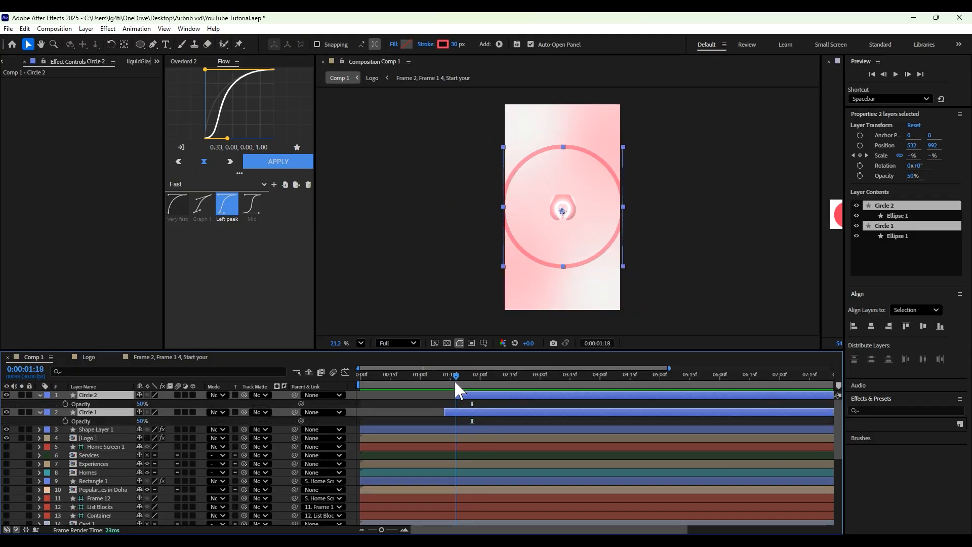
pyautogui.click(65, 404)
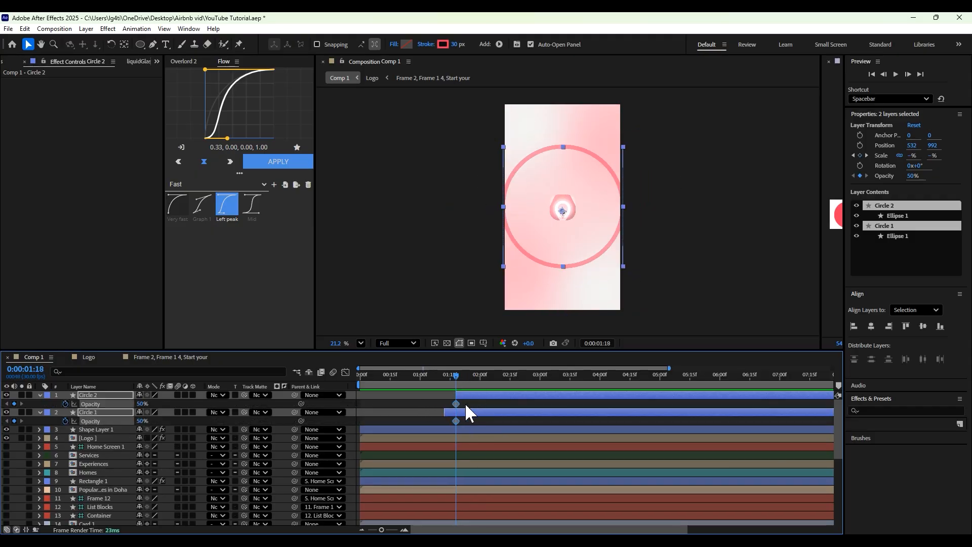
pyautogui.moveTo(456, 420); pyautogui.dragTo(445, 421)
# - Set the Opacity of Circle 2 and Circle 1 to 0% at 0:00:02:00
pyautogui.click(460, 377)
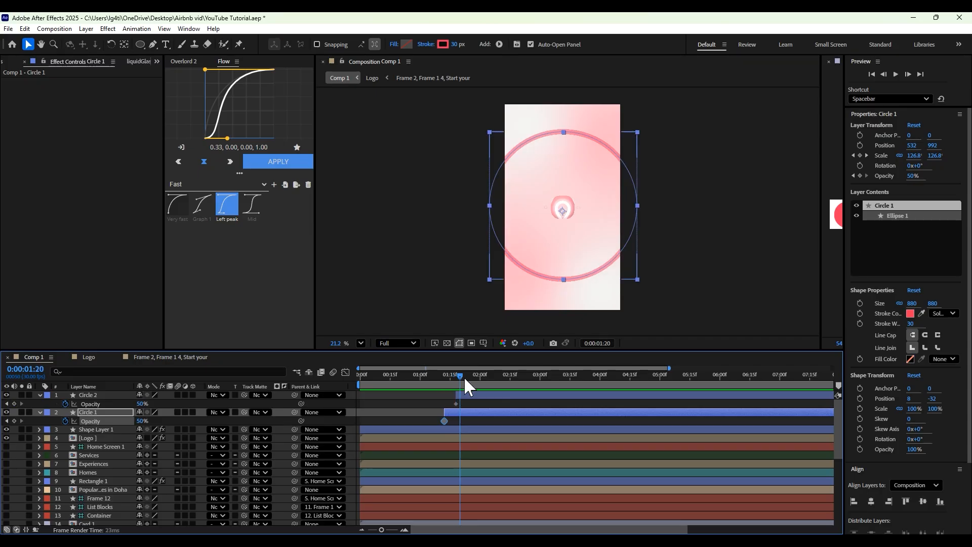
pyautogui.moveTo(463, 375); pyautogui.dragTo(478, 379)
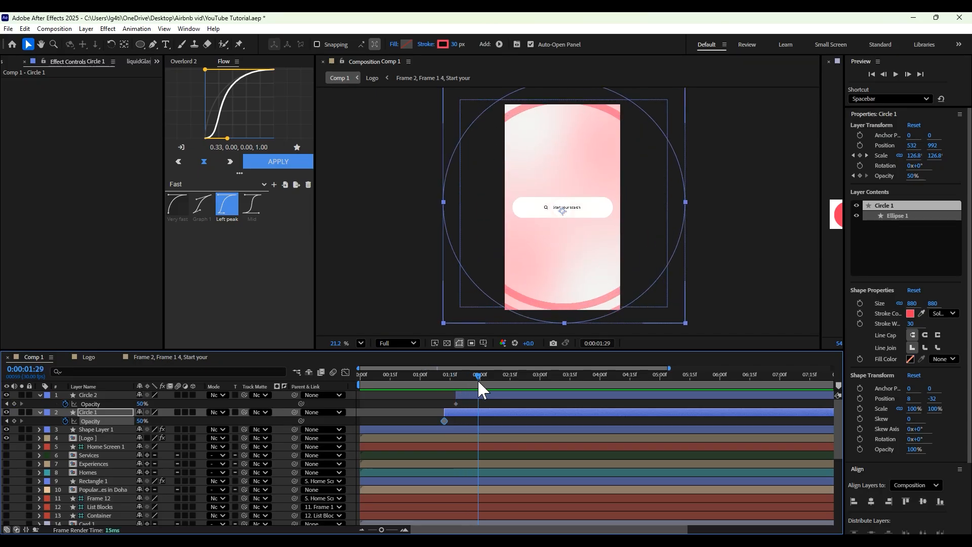
pyautogui.click(143, 402)
pyautogui.write('0')
pyautogui.press('Return')
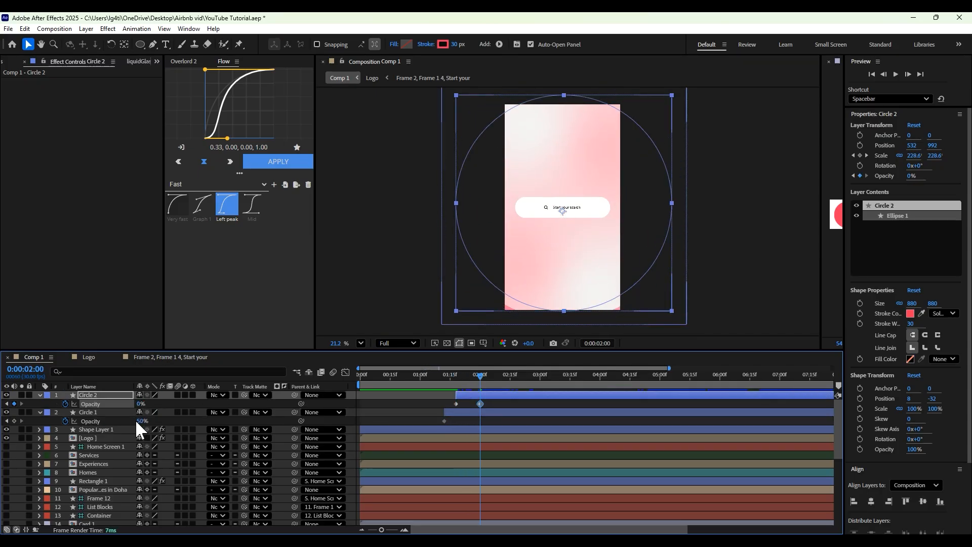
pyautogui.click(135, 420)
pyautogui.write('0')
pyautogui.press('Return')
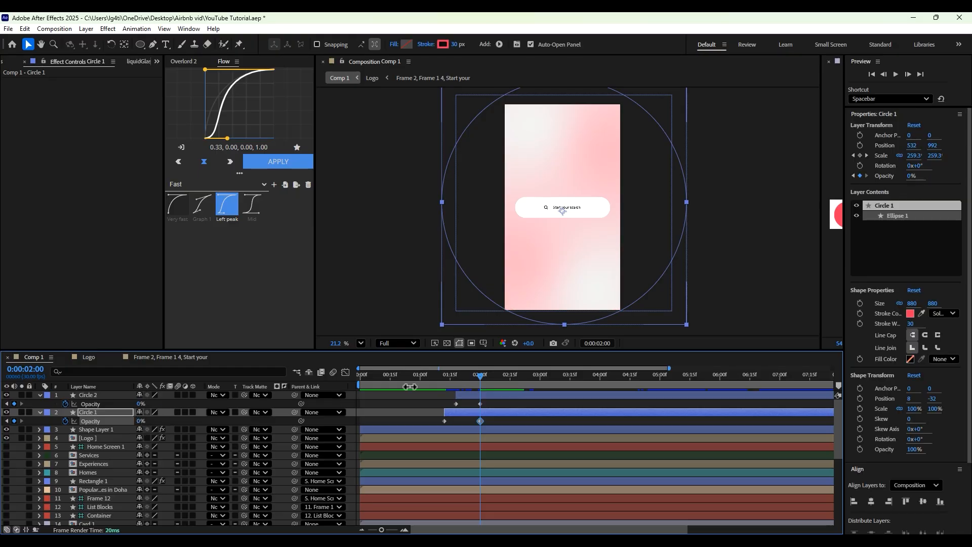
# - Delay Circle 2's final Opacity keyframe to about 0:00:02:05 and preview the fading ripple
pyautogui.moveTo(484, 376); pyautogui.dragTo(440, 384)
pyautogui.click(450, 381)
pyautogui.press('space')
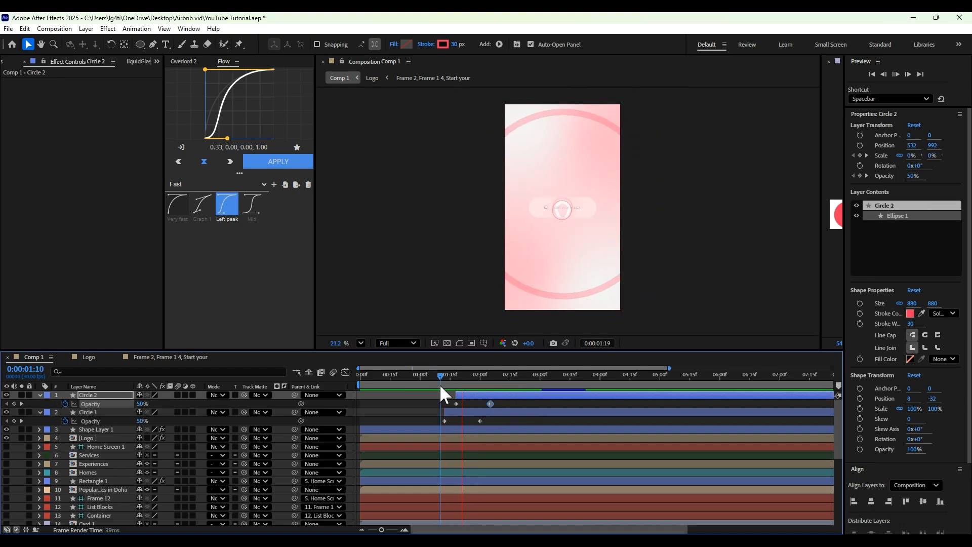
pyautogui.click(504, 377)
pyautogui.press('Home')
pyautogui.press('space')
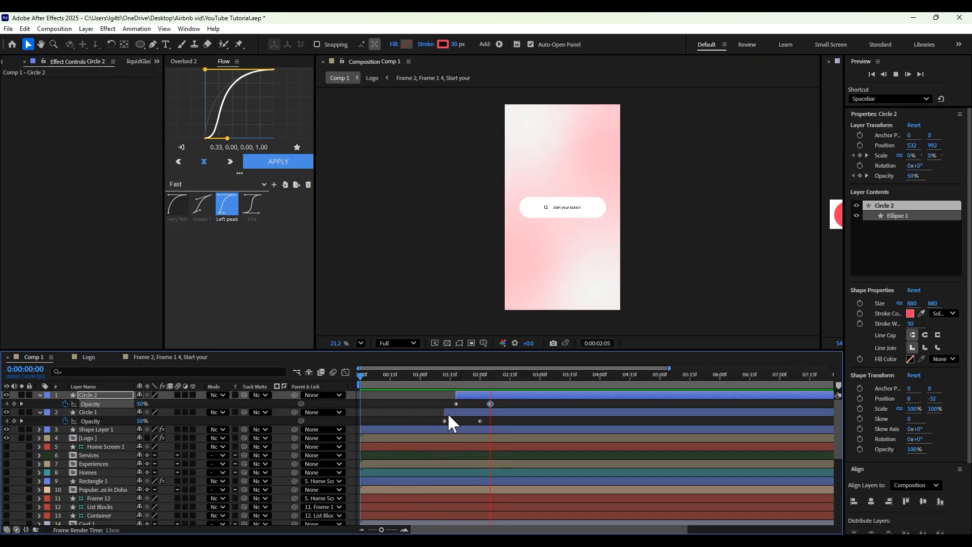
pyautogui.press('space')
# - Apply Flow's Very fast curve to the Scale keyframes of both circles and preview from the beginning
pyautogui.keyDown('shift'); pyautogui.click(476, 413); pyautogui.keyUp('shift')
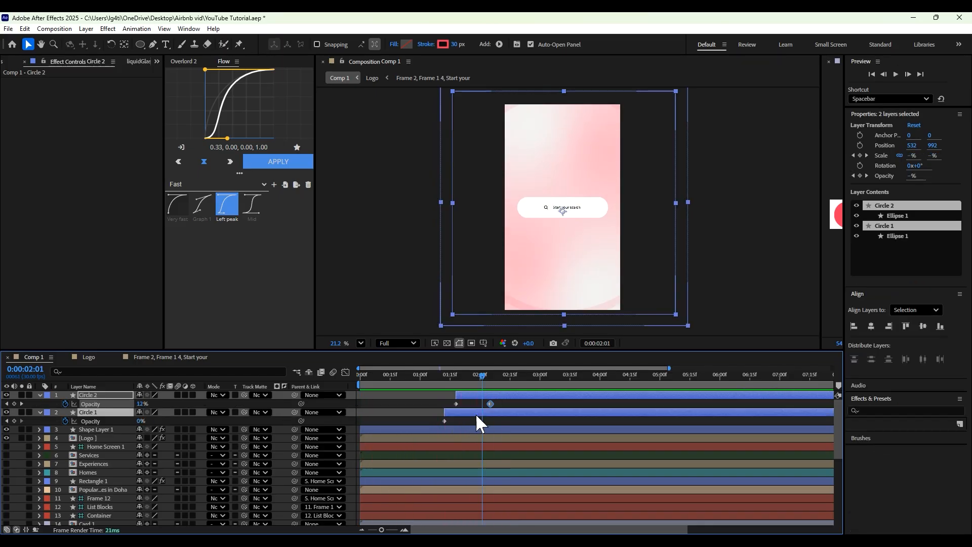
pyautogui.press('u')
pyautogui.moveTo(446, 401); pyautogui.dragTo(524, 403)
pyautogui.click(178, 204)
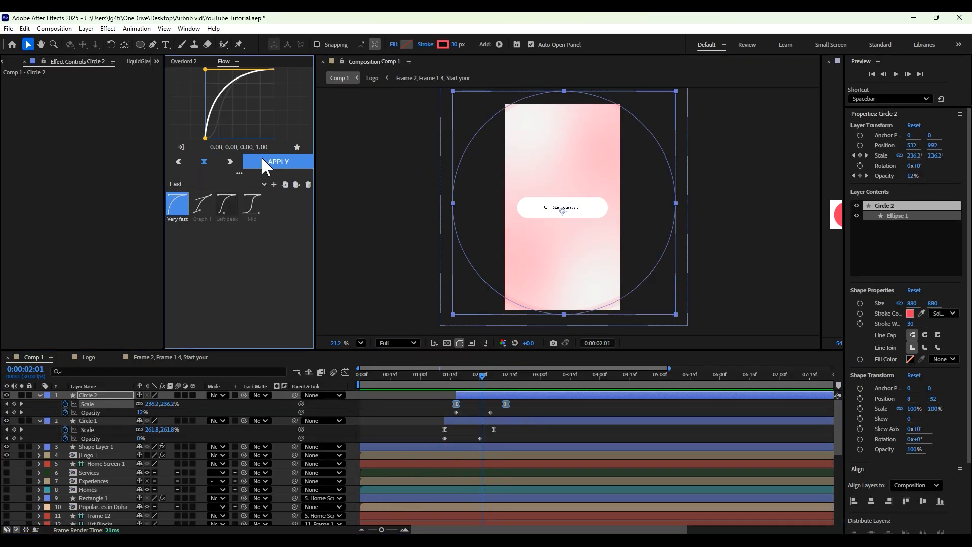
pyautogui.click(263, 158)
pyautogui.moveTo(435, 426); pyautogui.dragTo(507, 431)
pyautogui.click(278, 163)
pyautogui.moveTo(375, 377); pyautogui.dragTo(349, 390)
pyautogui.press('space')
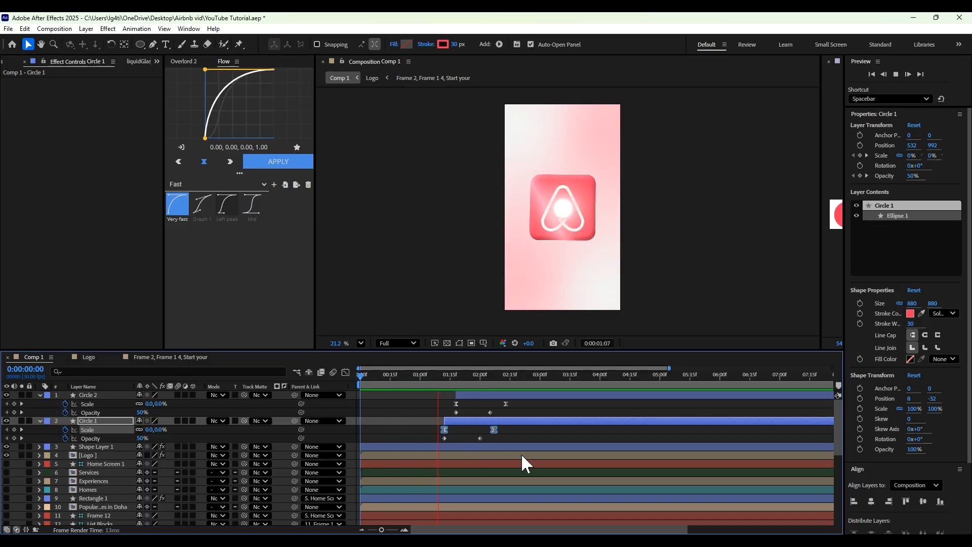
# - Examine the speed graph of Circle 1's Scale and replay the ripple animation
pyautogui.moveTo(496, 379); pyautogui.dragTo(525, 404)
pyautogui.click(498, 435)
pyautogui.click(443, 427)
pyautogui.moveTo(443, 428); pyautogui.dragTo(503, 431)
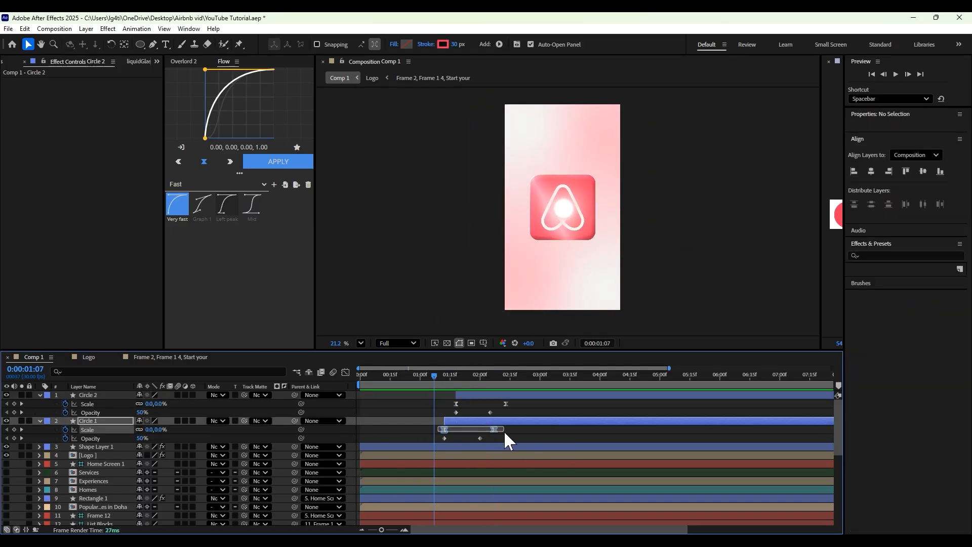
pyautogui.click(345, 372)
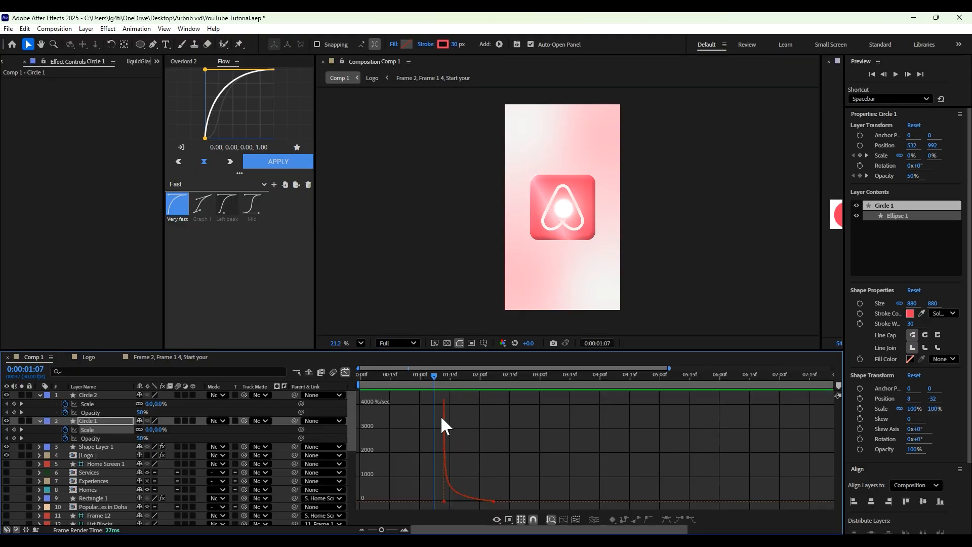
pyautogui.click(345, 372)
pyautogui.moveTo(430, 378); pyautogui.dragTo(342, 393)
pyautogui.press('space')
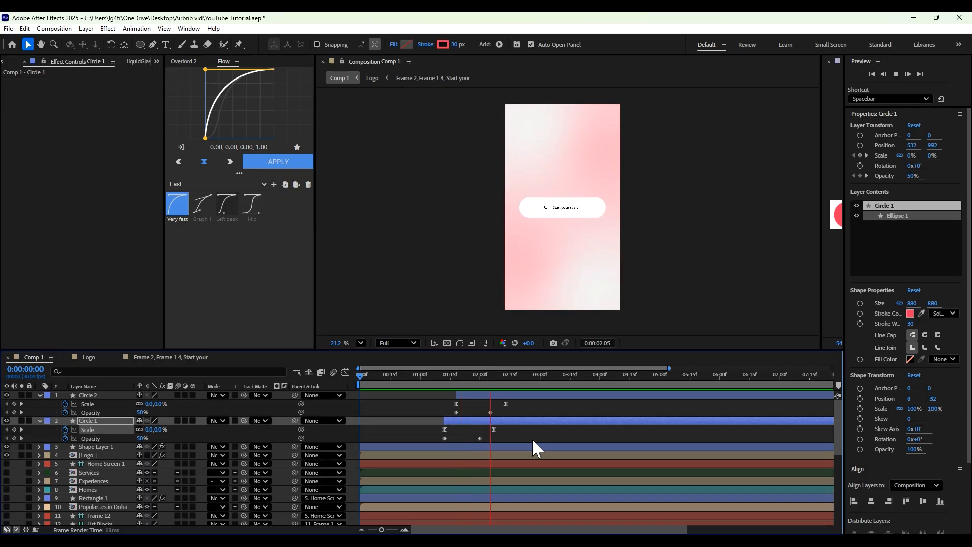
pyautogui.press('space')
pyautogui.moveTo(510, 388); pyautogui.dragTo(421, 405)
pyautogui.press('space')
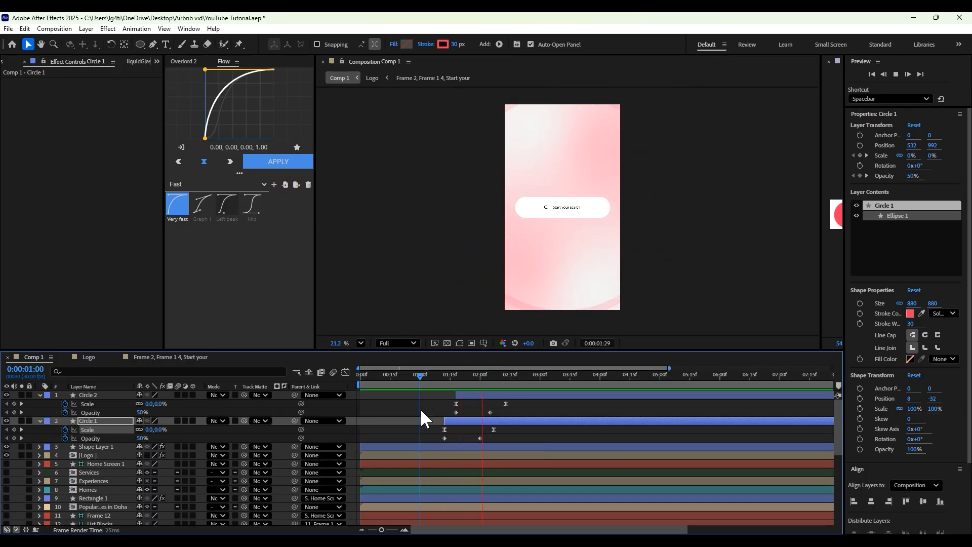
pyautogui.press('space')
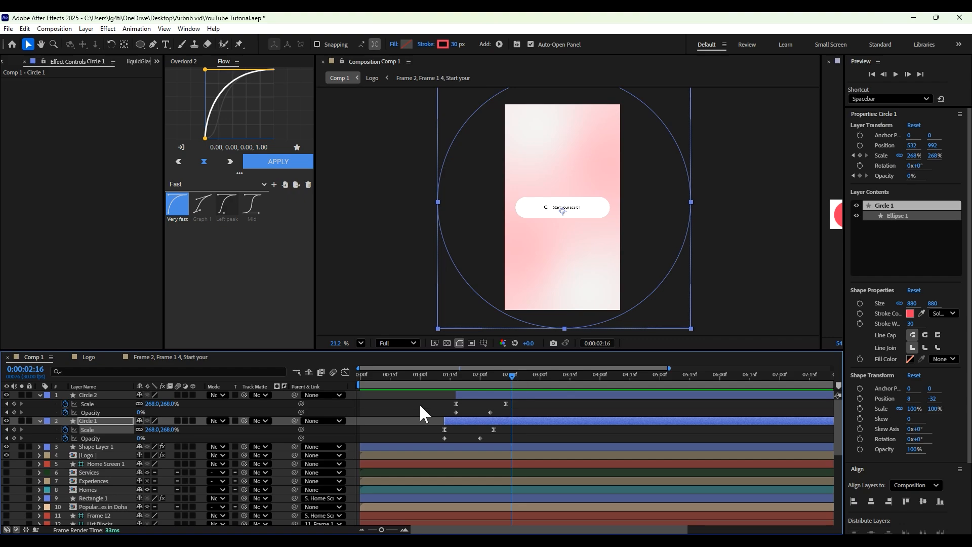
# - Make the Logo layer 3D and add X Rotation and Y Rotation keyframes at 0:00:01:12
pyautogui.click(87, 455)
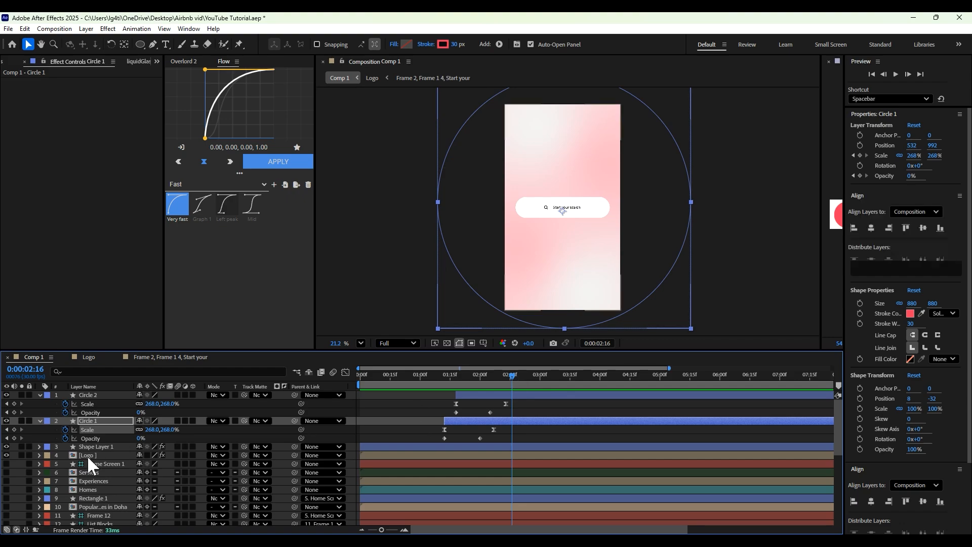
pyautogui.click(193, 455)
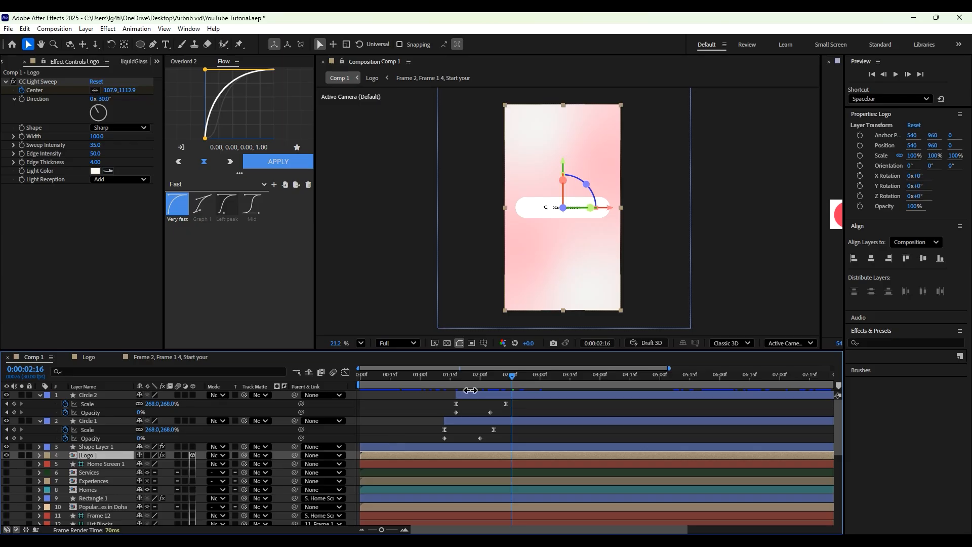
pyautogui.moveTo(513, 375); pyautogui.dragTo(444, 397)
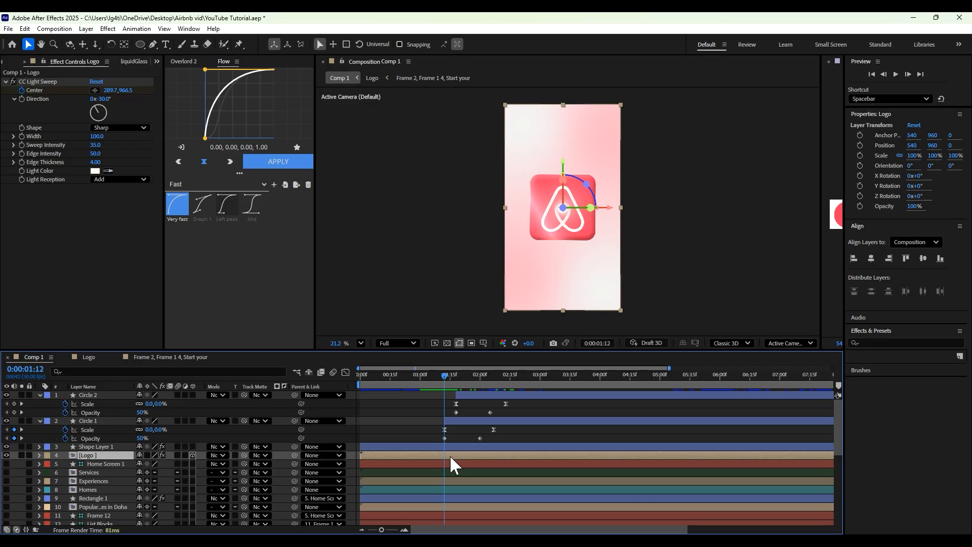
pyautogui.press('r')
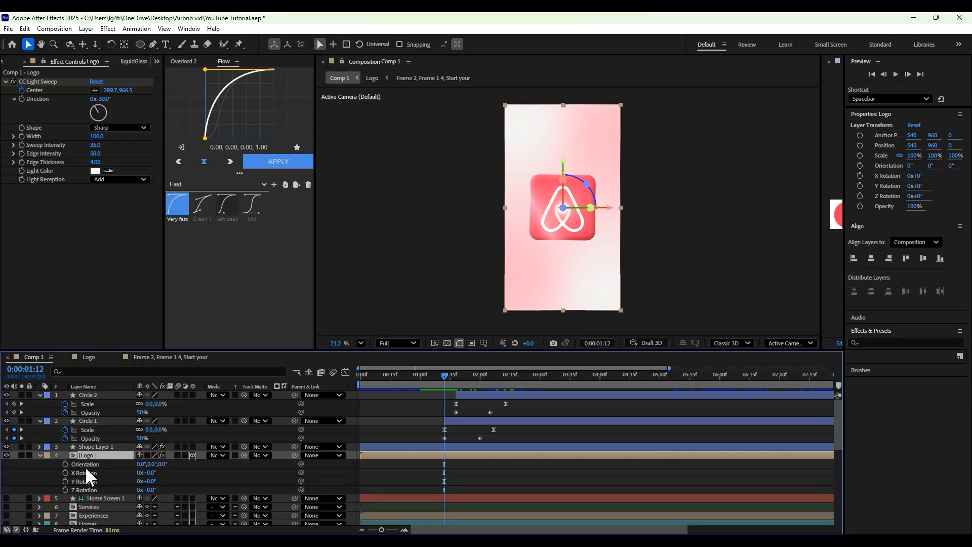
pyautogui.click(65, 481)
pyautogui.click(65, 473)
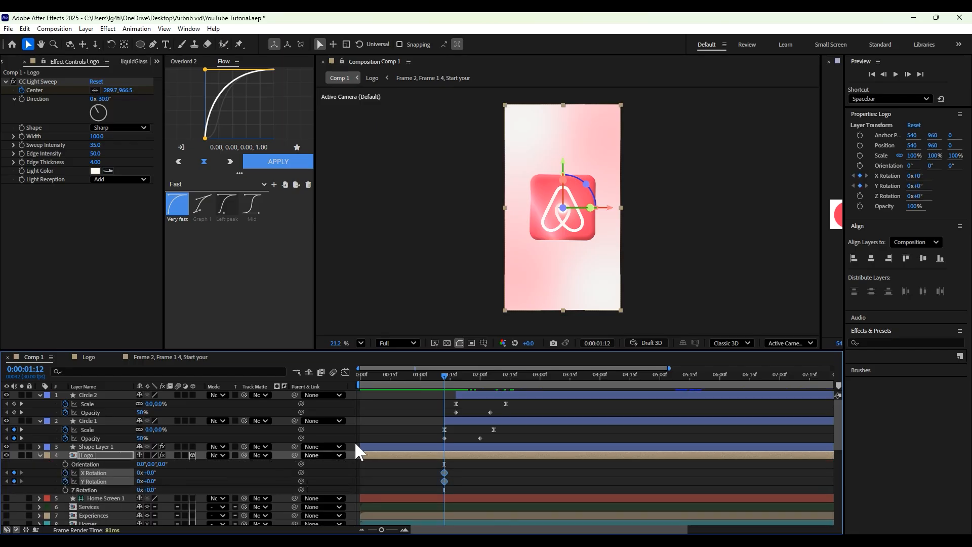
# - At 0:00:01:22, set the Logo layer's X Rotation to -88° and Y Rotation to 32°
pyautogui.moveTo(443, 375); pyautogui.dragTo(463, 380)
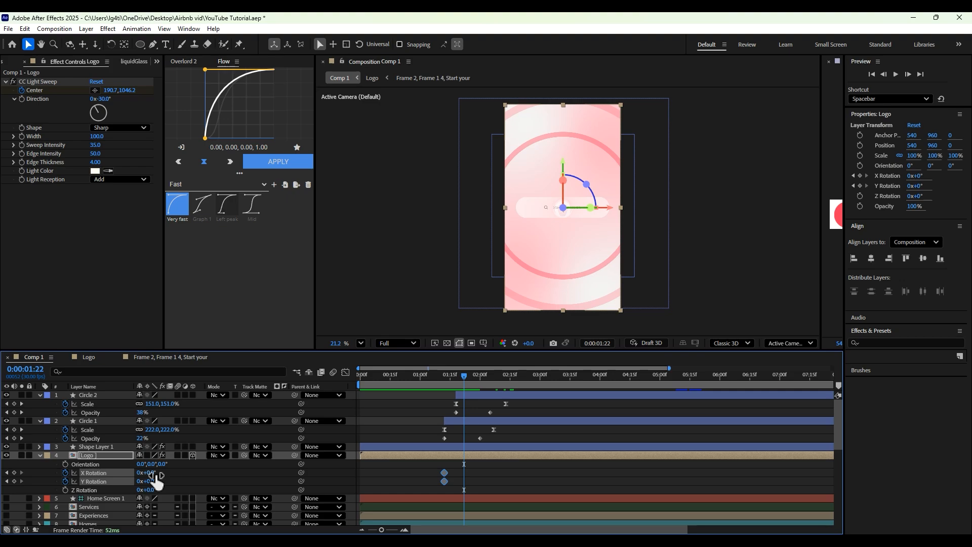
pyautogui.moveTo(154, 474); pyautogui.dragTo(116, 480)
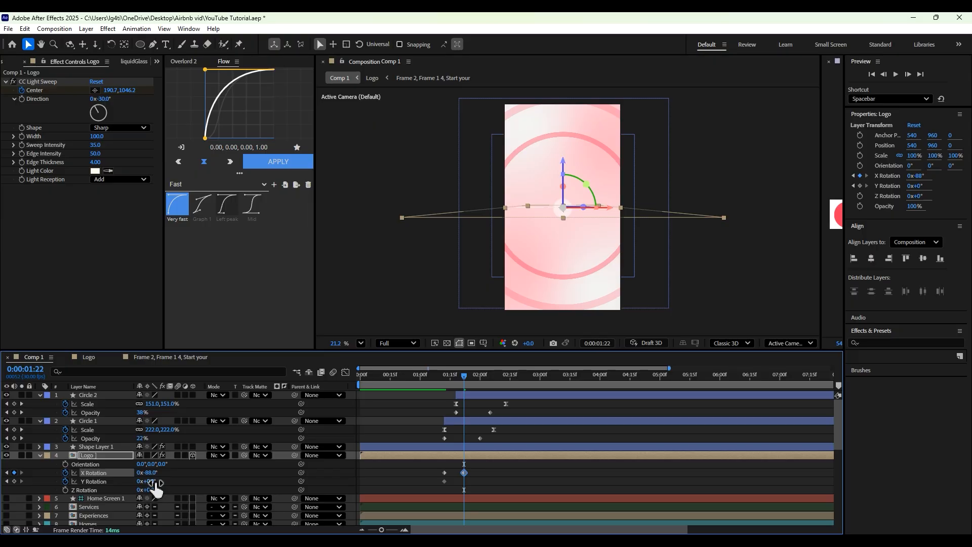
pyautogui.moveTo(157, 486); pyautogui.dragTo(648, 370)
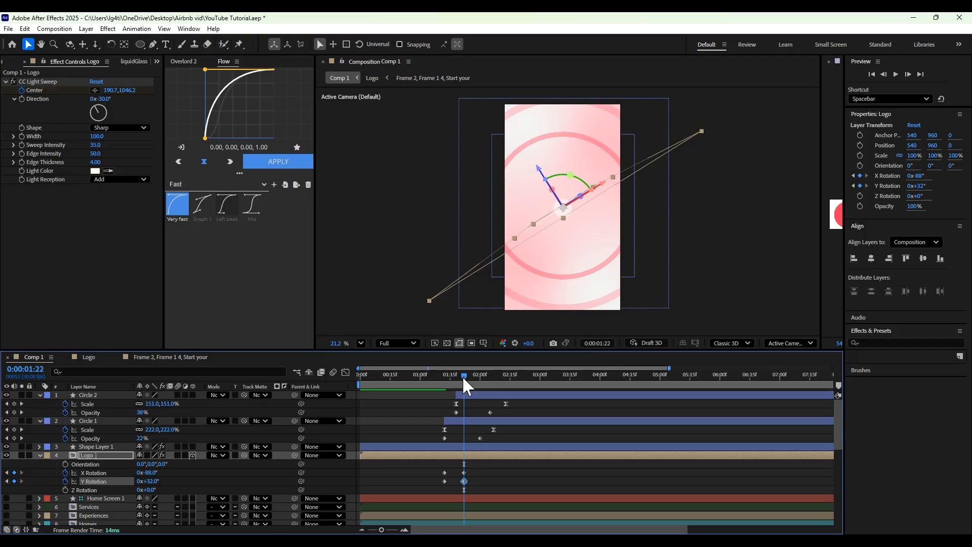
# - At 0:00:02:00, set the Logo layer's X Rotation and Y Rotation back to 0°
pyautogui.moveTo(463, 376); pyautogui.dragTo(479, 375)
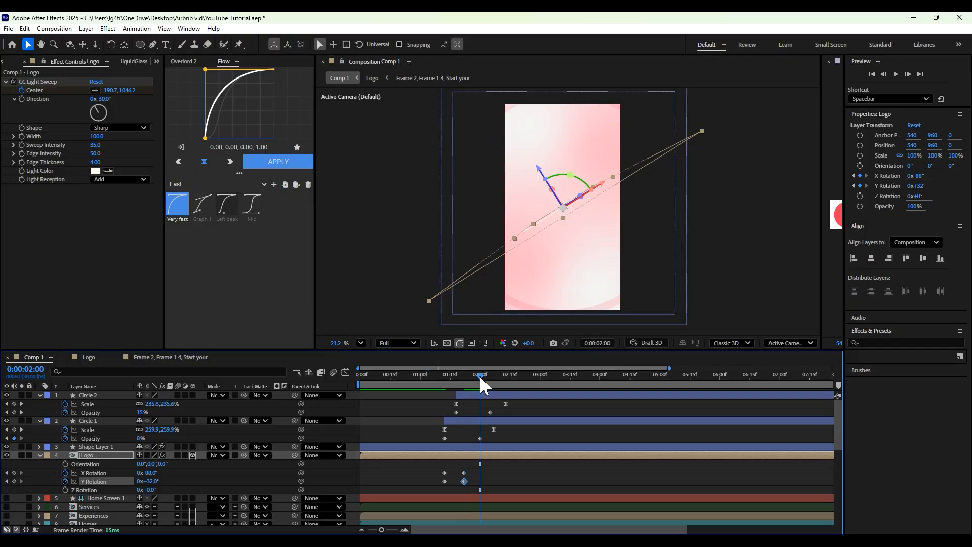
pyautogui.write('0')
pyautogui.press('Return')
pyautogui.click(150, 472)
pyautogui.write('0')
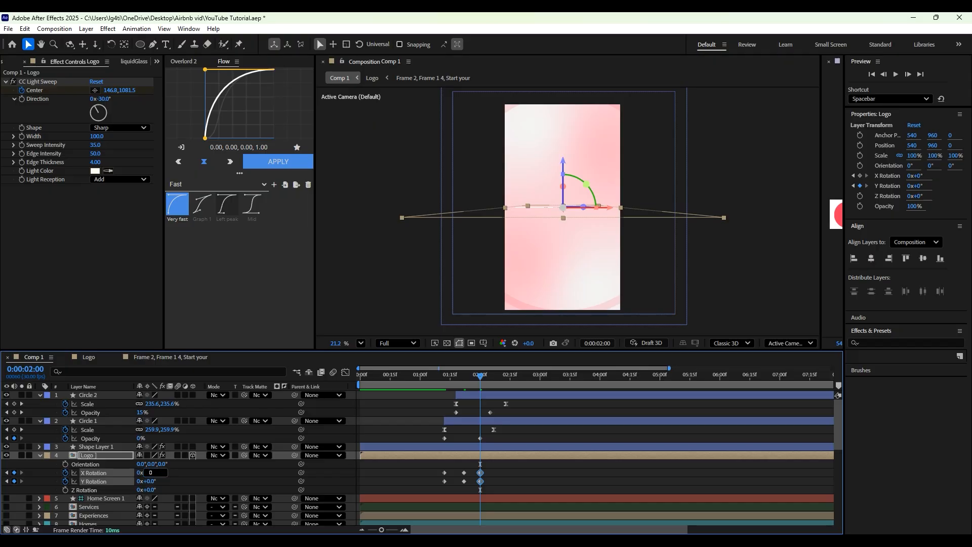
pyautogui.press('Return')
# - Apply Easy Ease to all the Logo layer's X and Y Rotation keyframes and preview the flip at 25% view
pyautogui.moveTo(495, 470); pyautogui.dragTo(433, 479)
pyautogui.press('F9')
pyautogui.moveTo(480, 375); pyautogui.dragTo(427, 386)
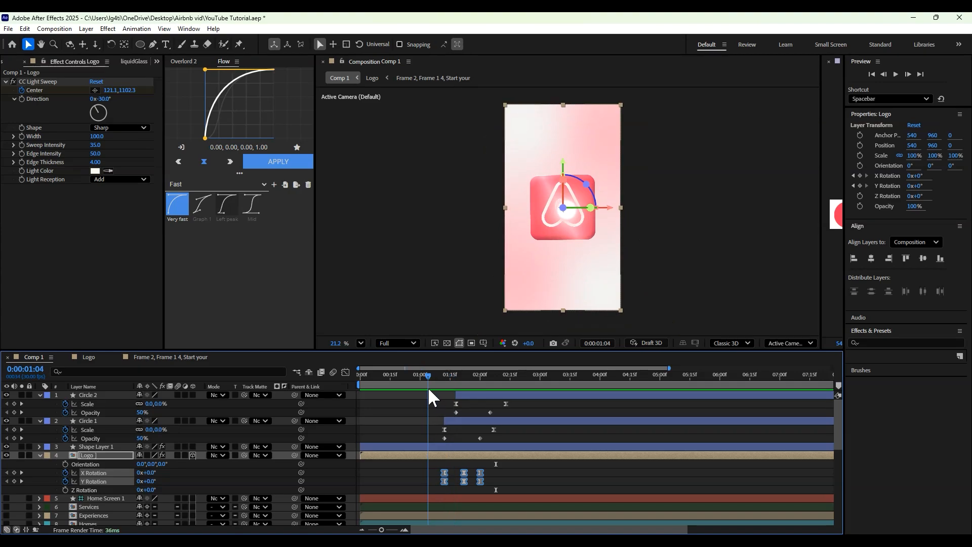
pyautogui.click(361, 343)
pyautogui.click(382, 144)
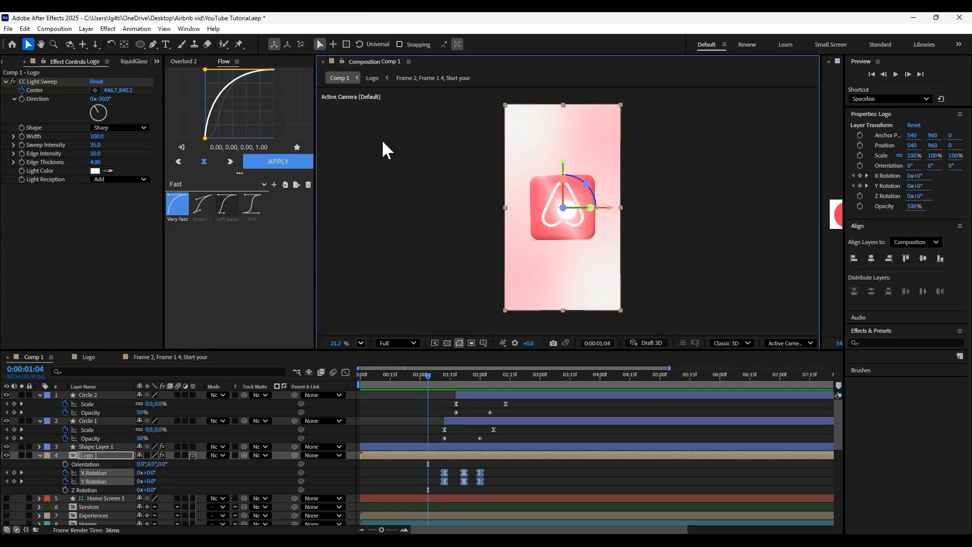
pyautogui.press('space')
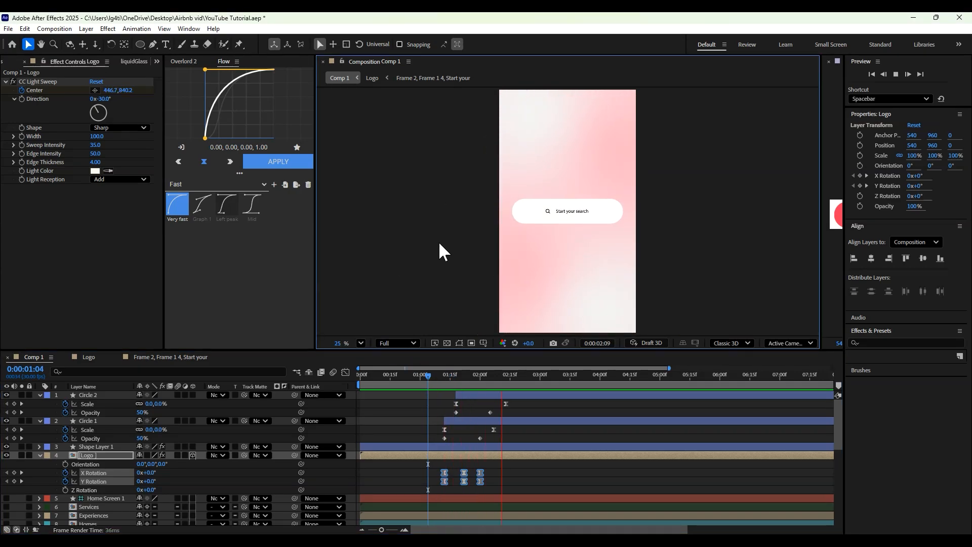
pyautogui.press('space')
# - Replay the logo flip, ripple and search bar transition, both from the beginning and from 0:00:01:10
pyautogui.moveTo(529, 372); pyautogui.dragTo(486, 390)
pyautogui.click(487, 470)
pyautogui.press('space')
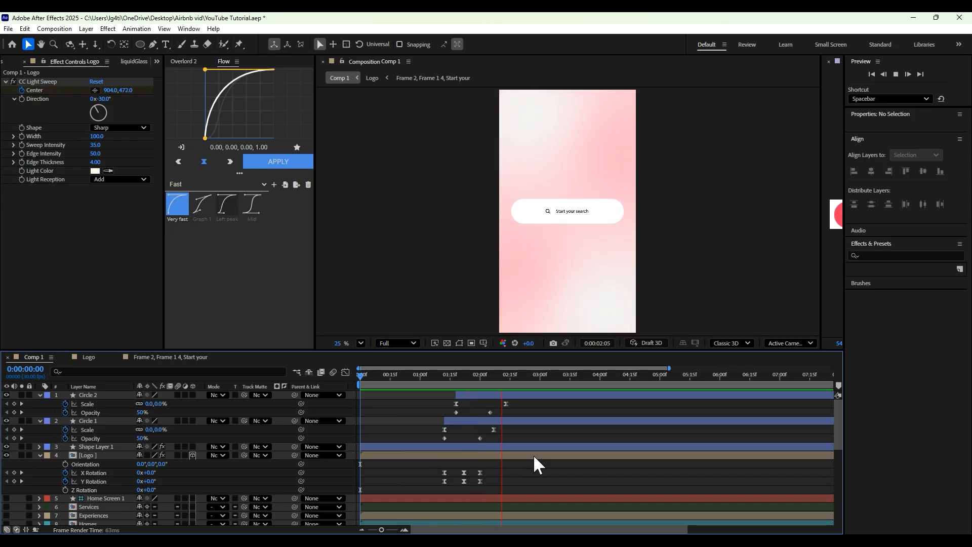
pyautogui.press('space')
pyautogui.moveTo(521, 374); pyautogui.dragTo(440, 387)
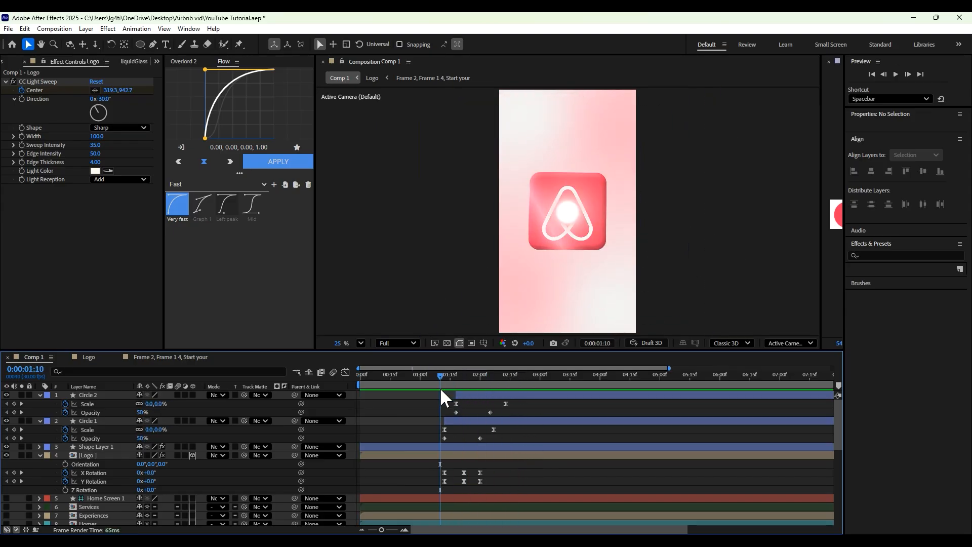
pyautogui.press('space')
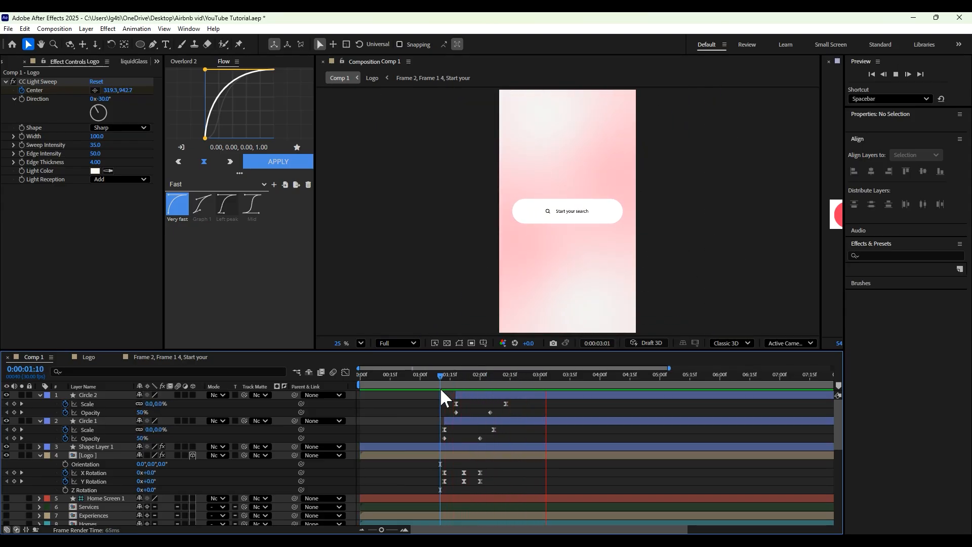
pyautogui.press('space')
pyautogui.moveTo(550, 377); pyautogui.dragTo(359, 386)
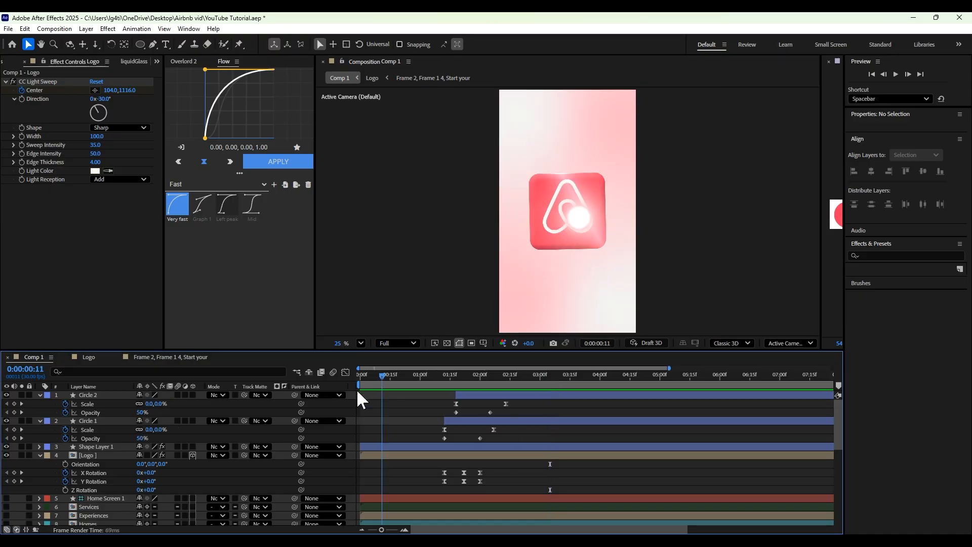
pyautogui.press('space')
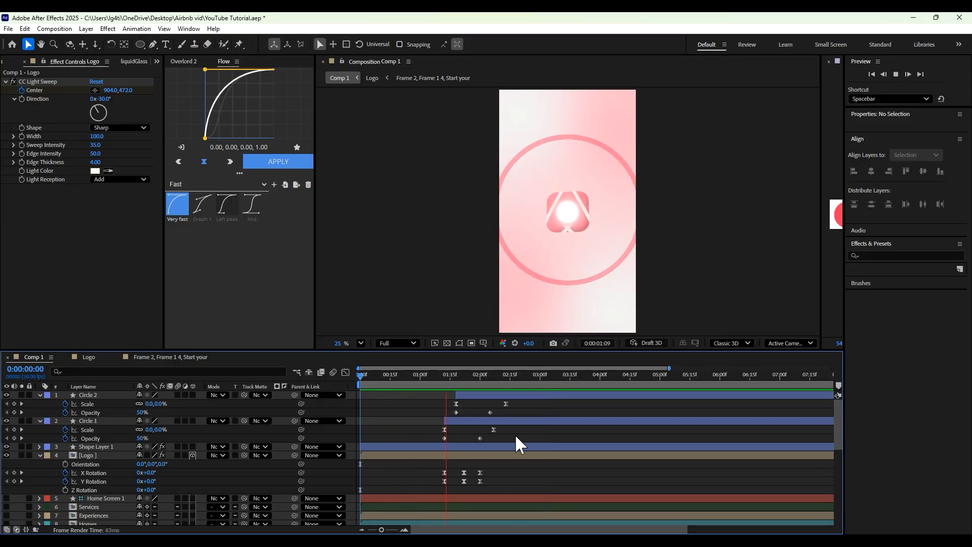
pyautogui.press('space')
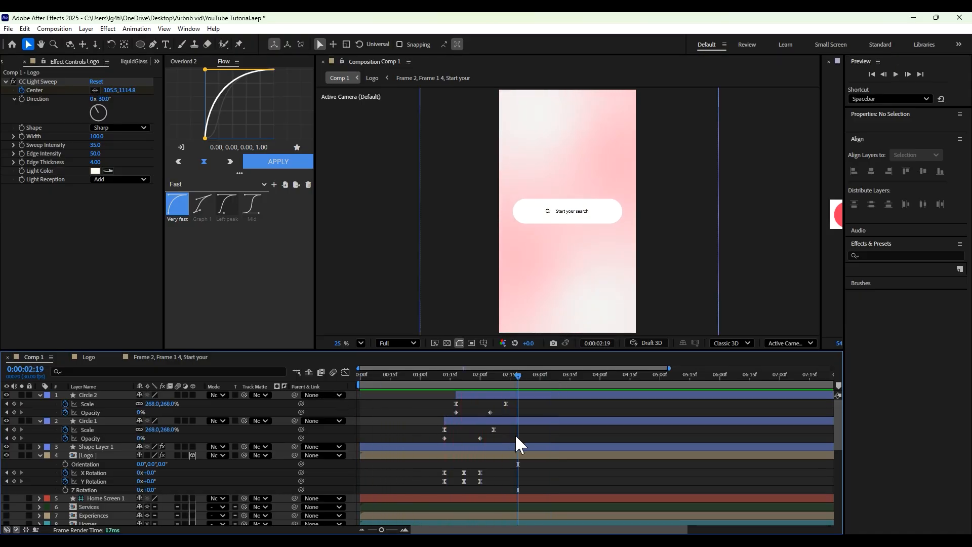
# - Save the project and preview the whole composition from the beginning
pyautogui.hotkey('ctrl', 's')
pyautogui.press('Home')
pyautogui.press('space')
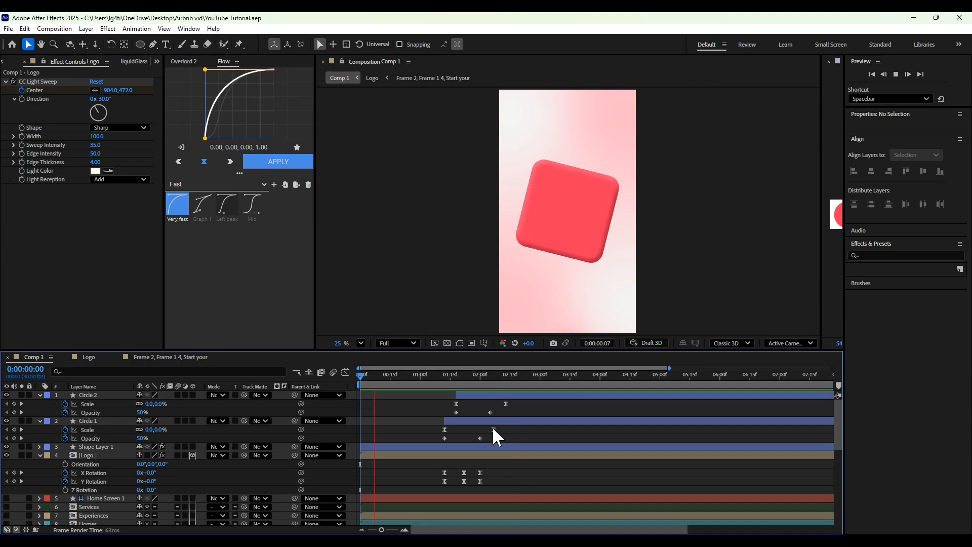